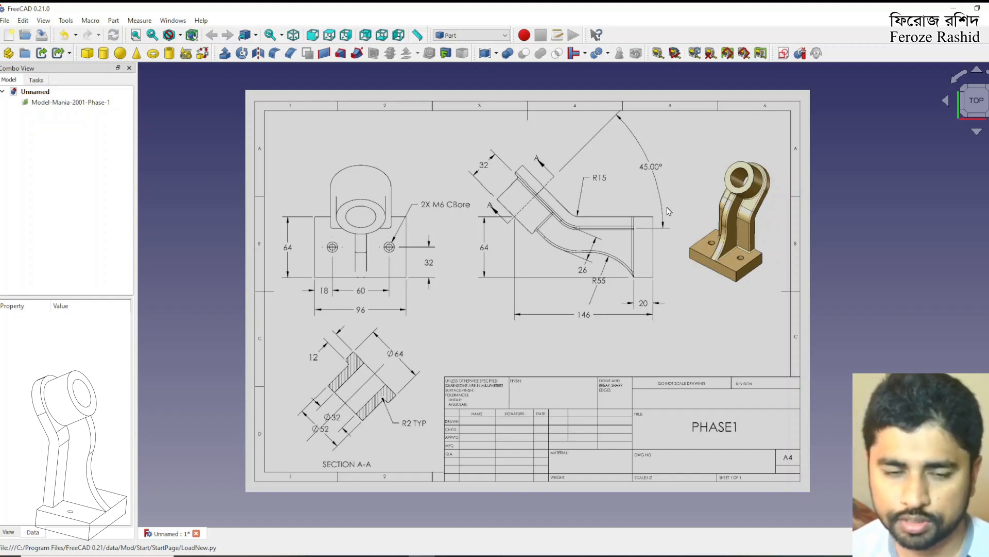
Switch to the image viewer and compare the Phase 1 and Phase 2 drawings for differences in dimensions and shape
left_click(240, 556)
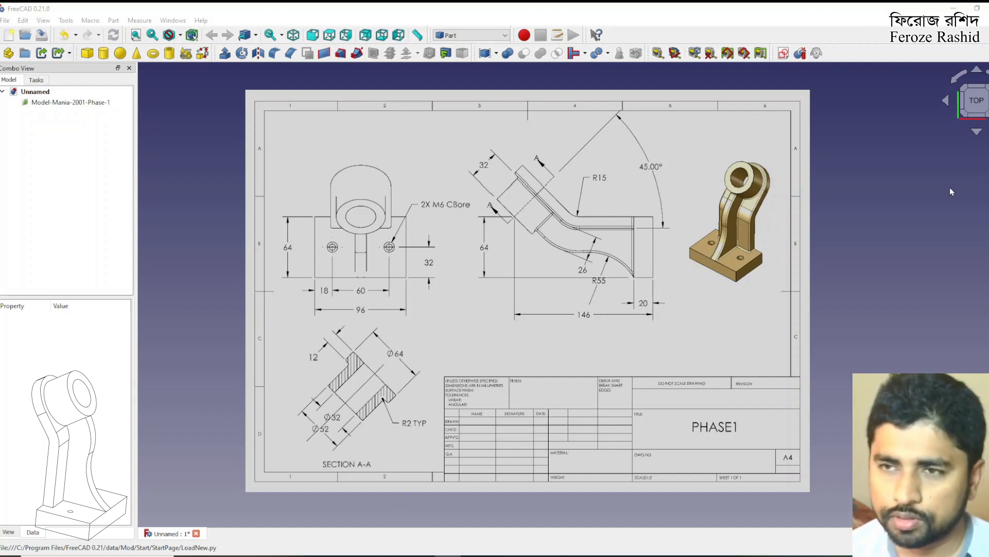
mouse_move(685, 555)
left_mouse_down()
mouse_move(631, 347)
mouse_move(472, 4)
left_mouse_up()
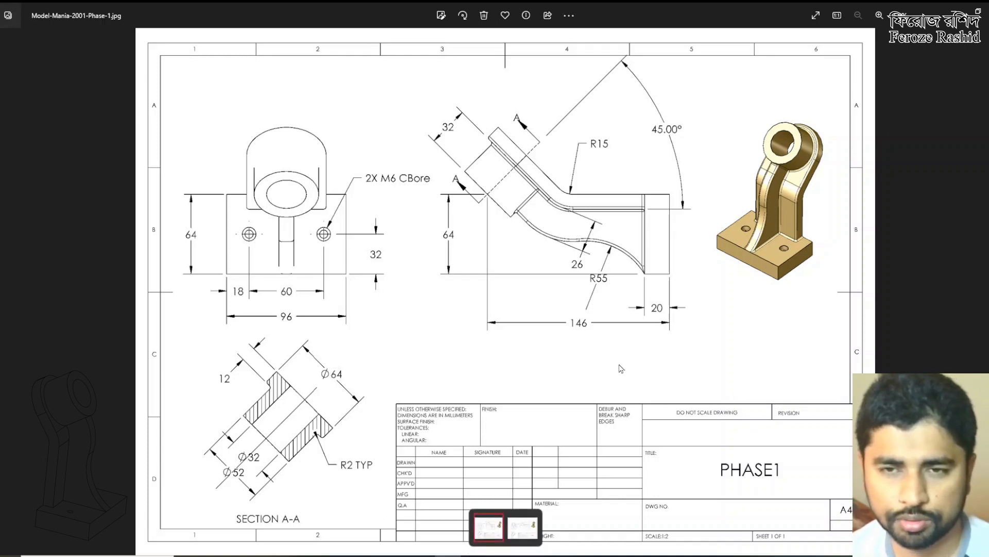
key("Right")
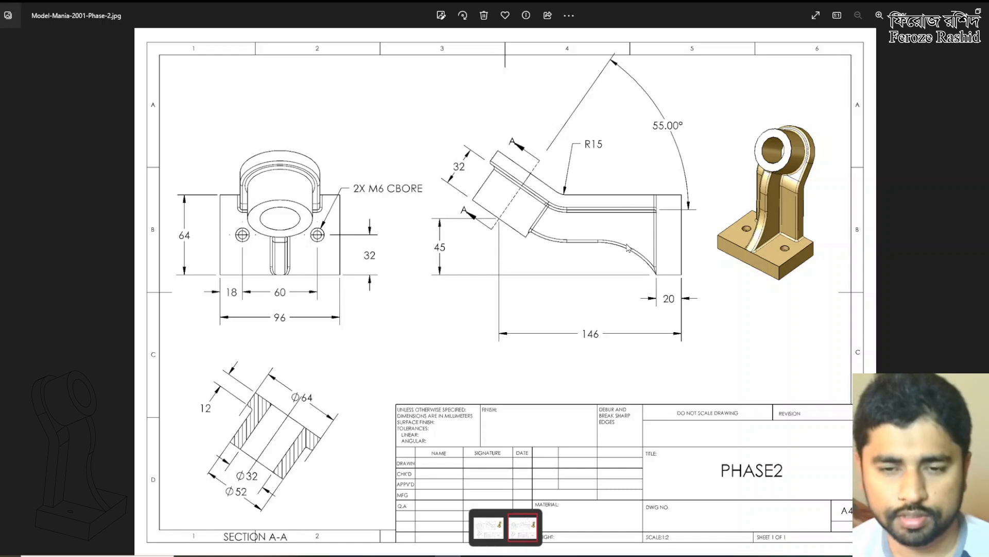
key("Left")
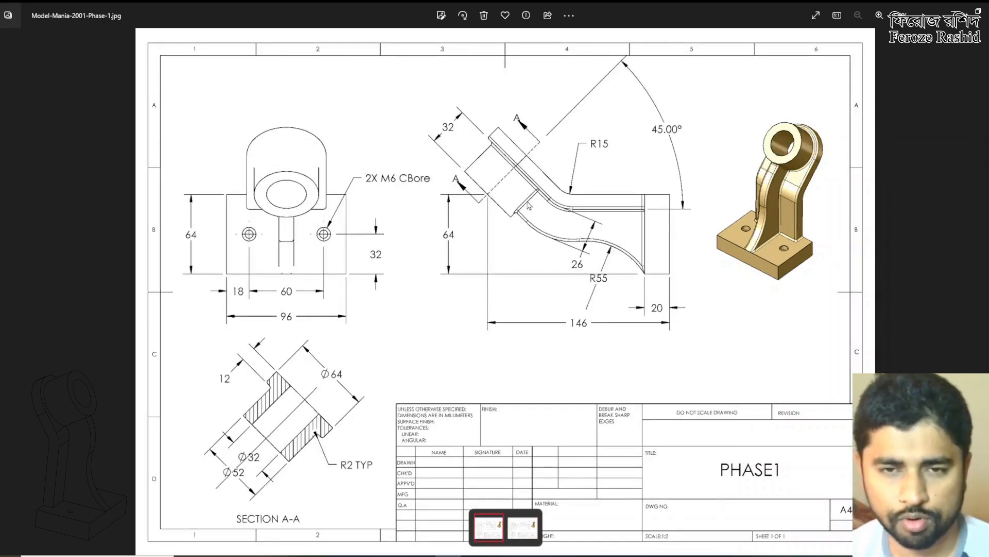
key("Right")
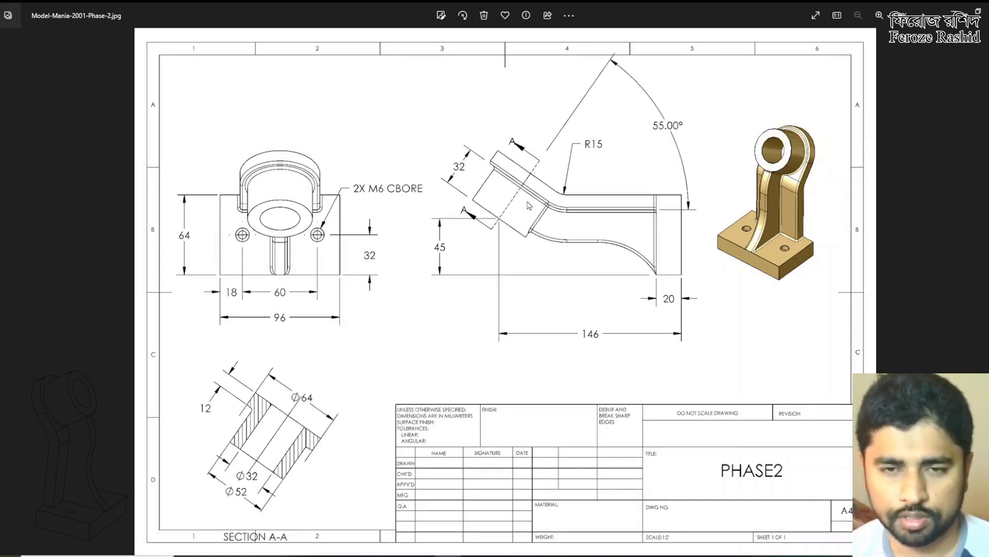
key("Left")
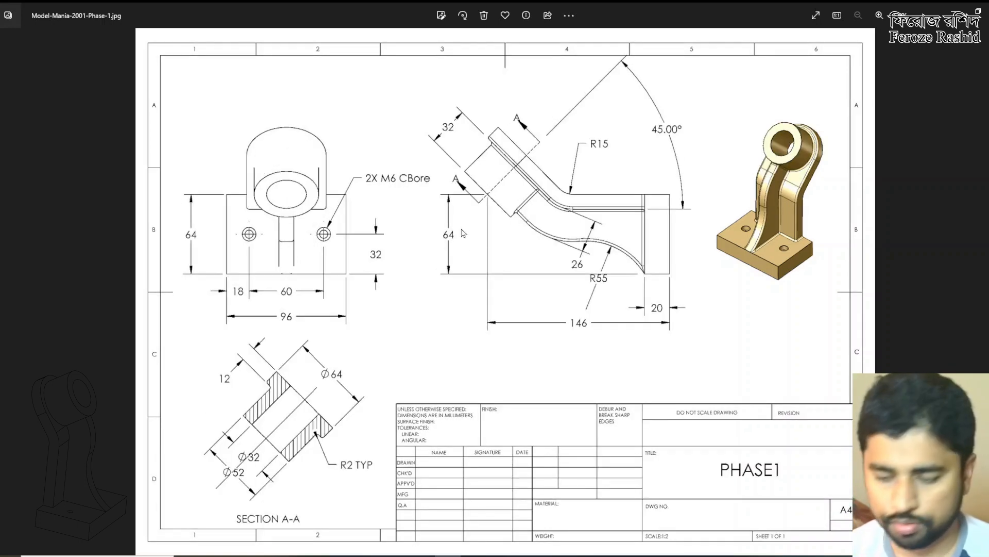
key("Right")
key("Left")
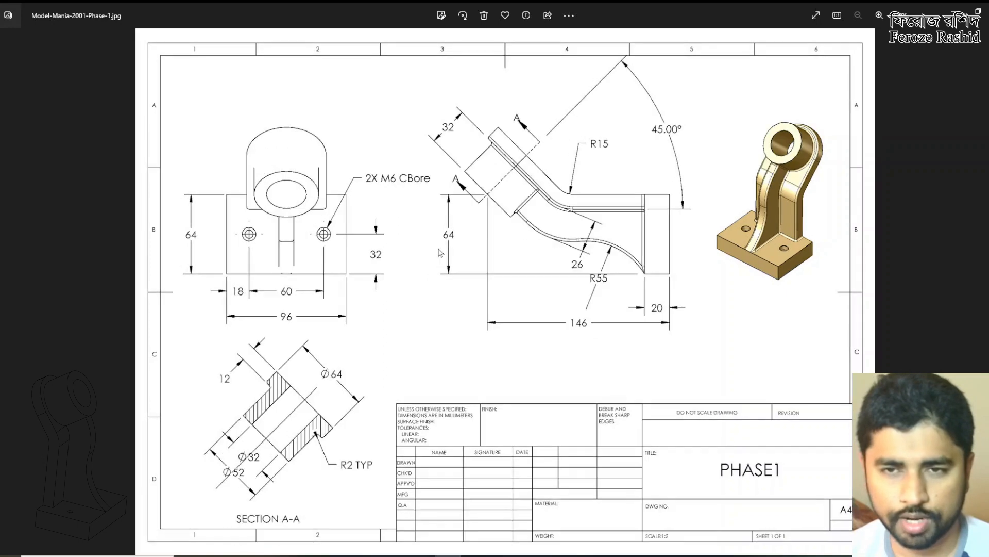
key("Right")
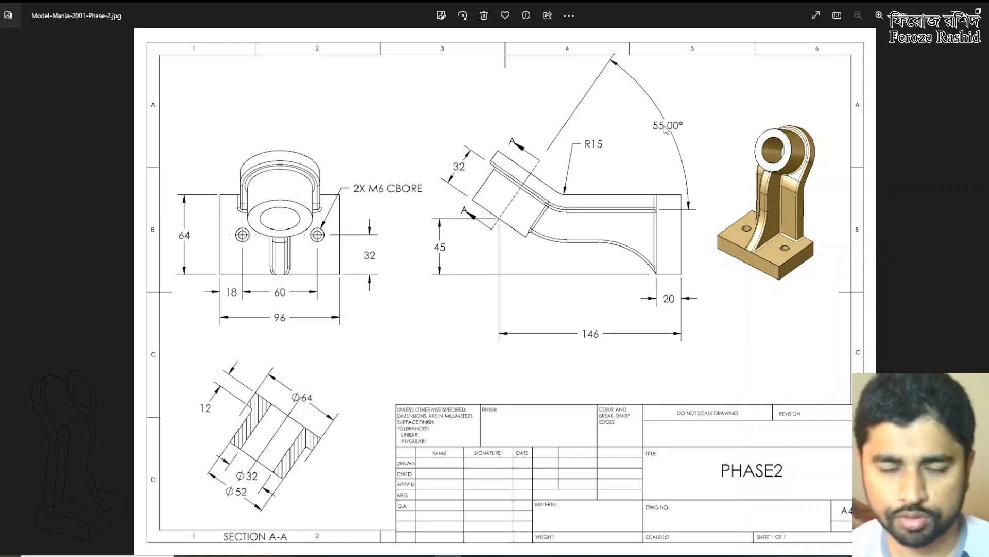
key("Left")
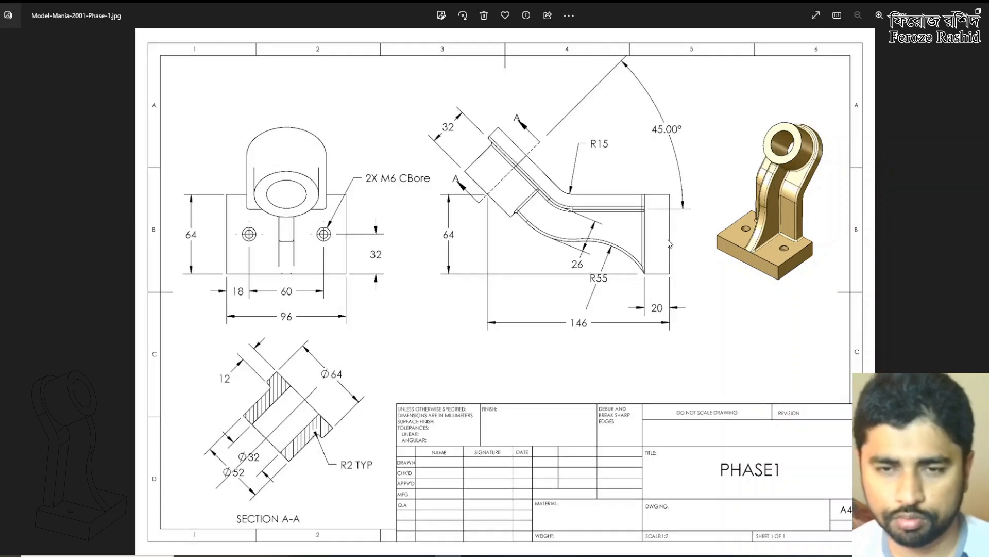
key("Right")
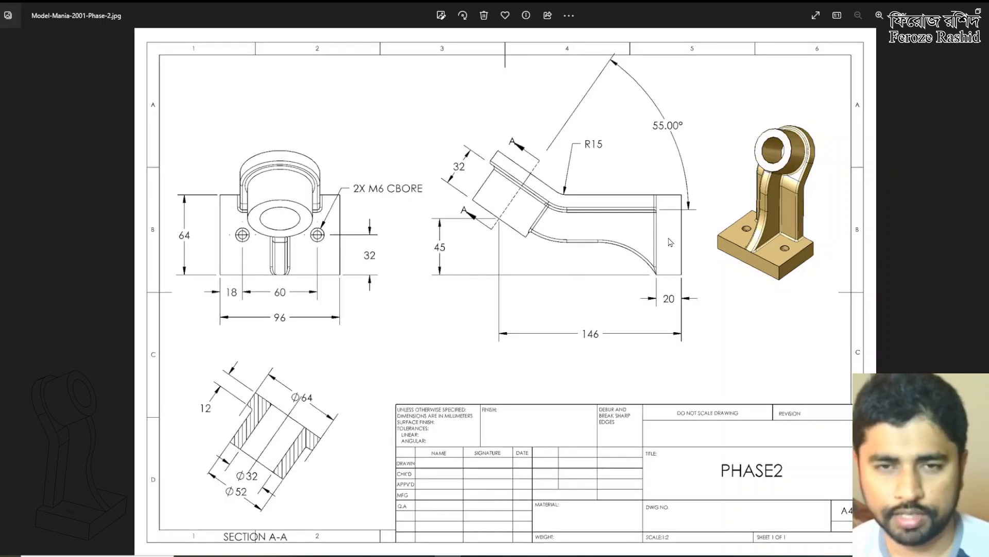
key("Left")
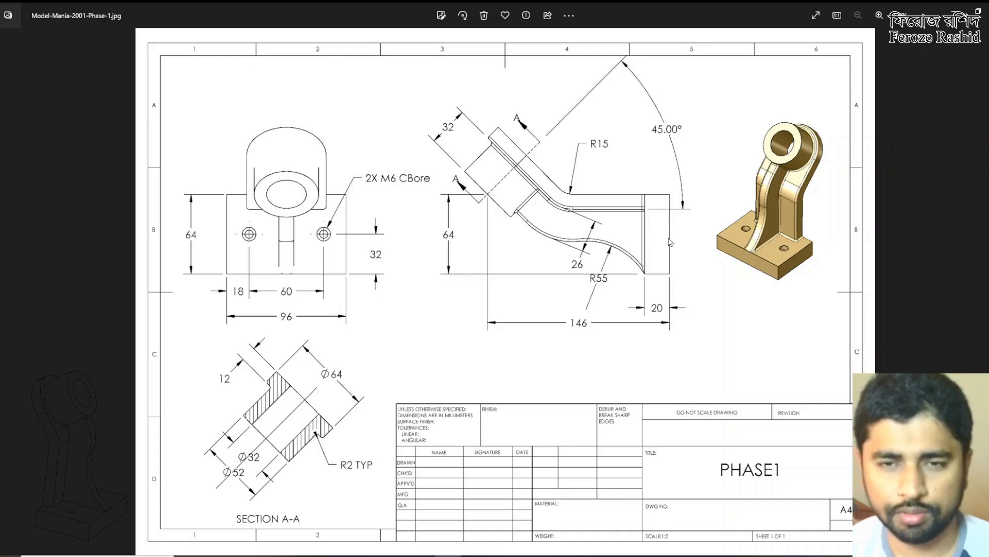
key("Right")
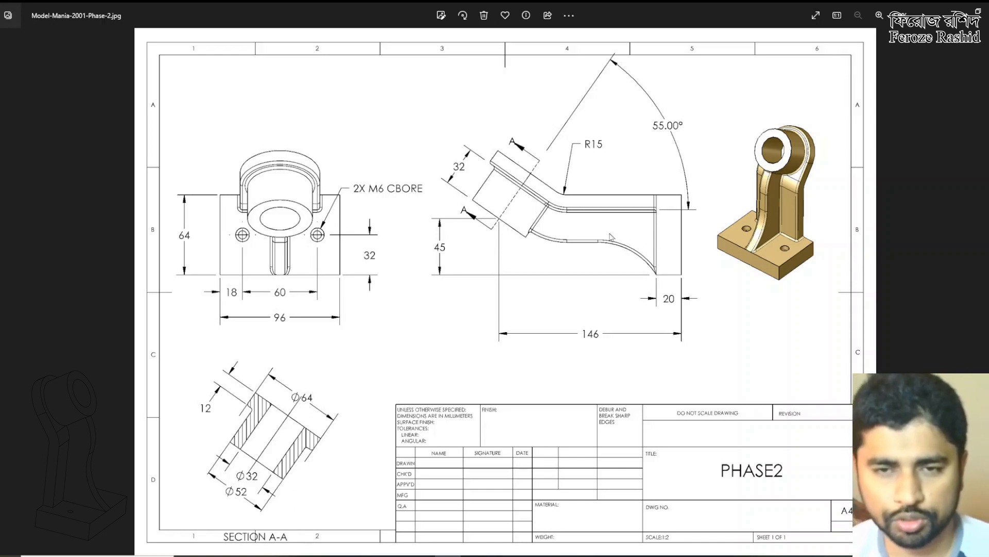
key("Left")
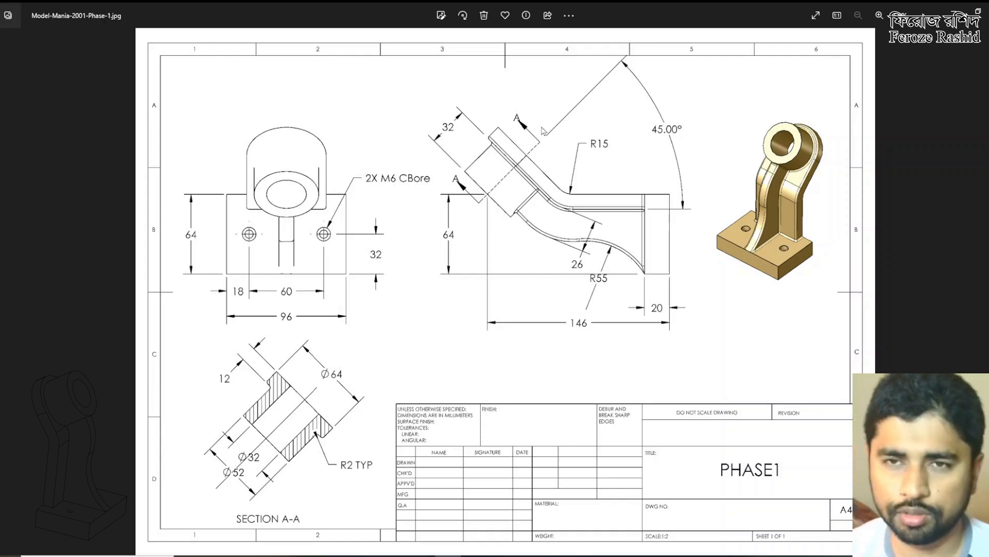
left_click_drag(612, 6, 642, 139)
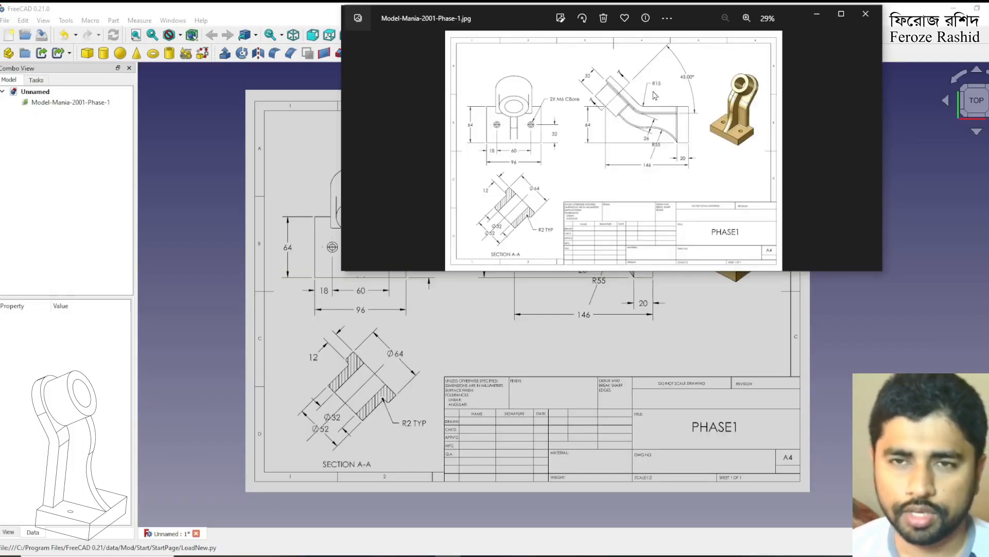
left_click(816, 14)
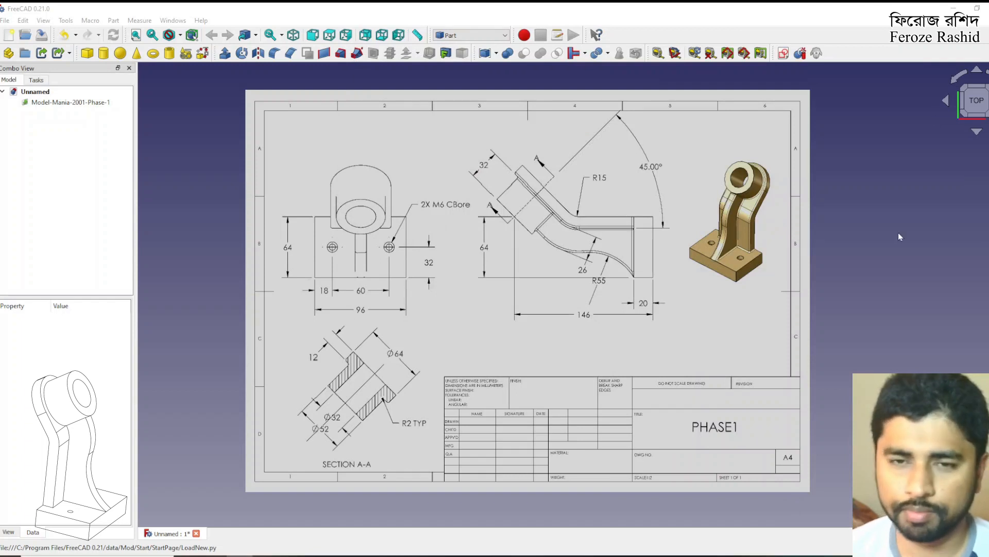
Open the image plane settings of the Model-Mania-2001-Phase-1 drawing and set its transparency to 50
scroll(552, 183, "up", 3)
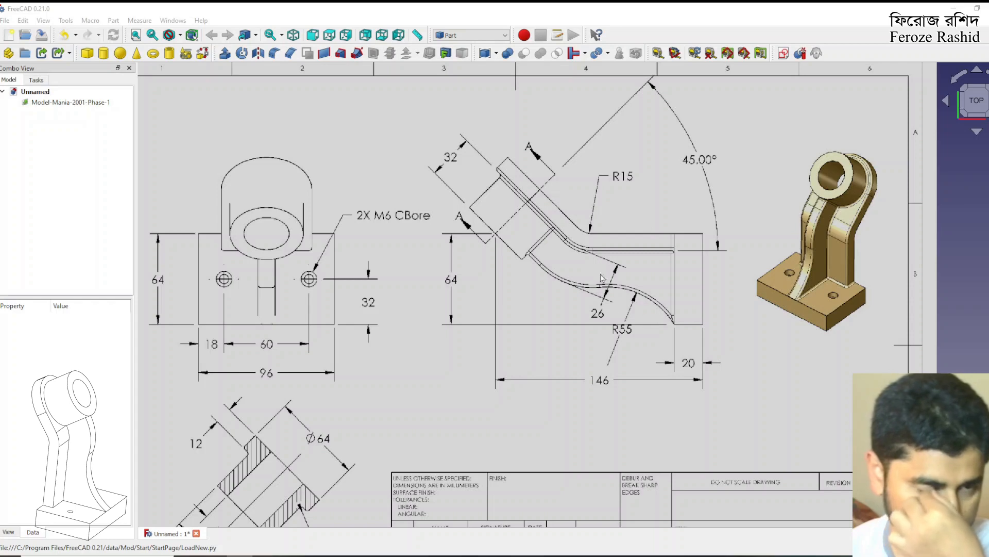
scroll(603, 278, "down", 3)
scroll(652, 299, "up", 1)
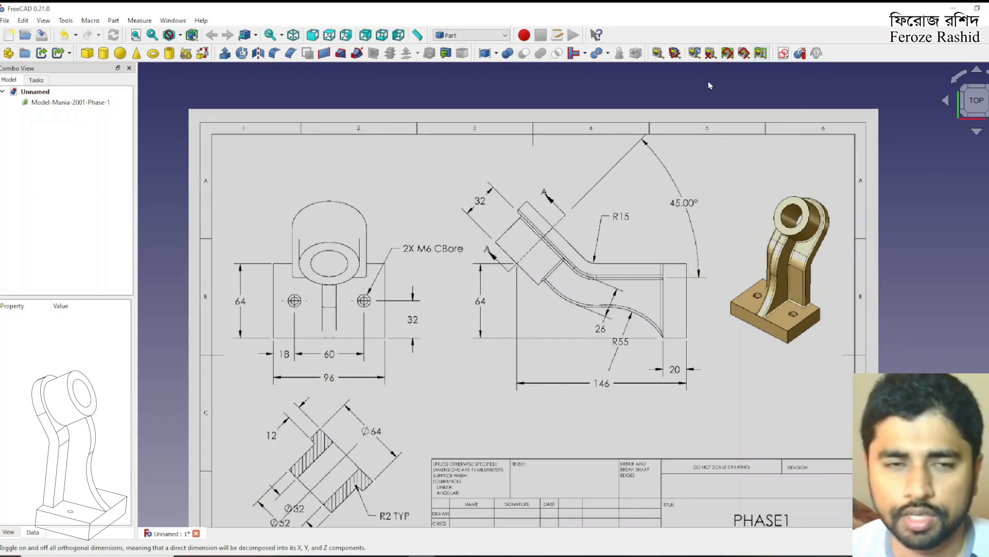
left_click(87, 104)
double_click(87, 104)
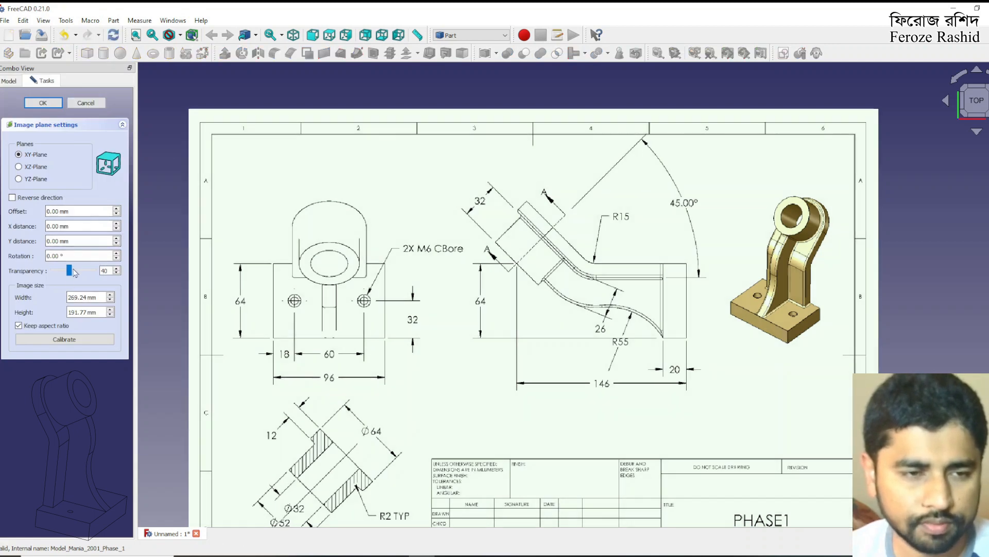
left_click(73, 270)
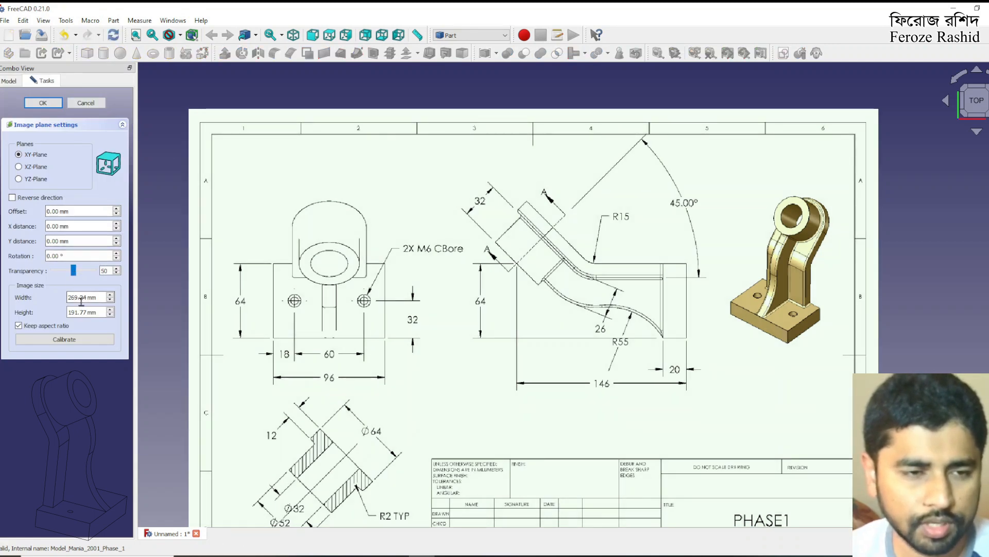
Calibrate the drawing image by spanning the side view's overall length dimension and setting it to 146 mm
left_click(70, 339)
scroll(510, 384, "up", 8)
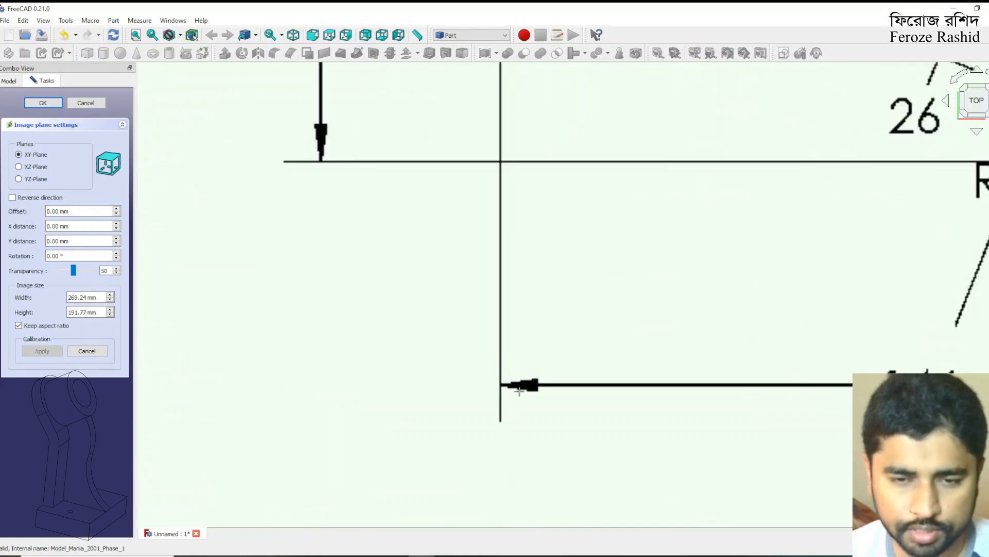
left_click(499, 384)
scroll(500, 384, "down", 5)
scroll(659, 407, "up", 6)
left_click(676, 358)
scroll(782, 399, "down", 5)
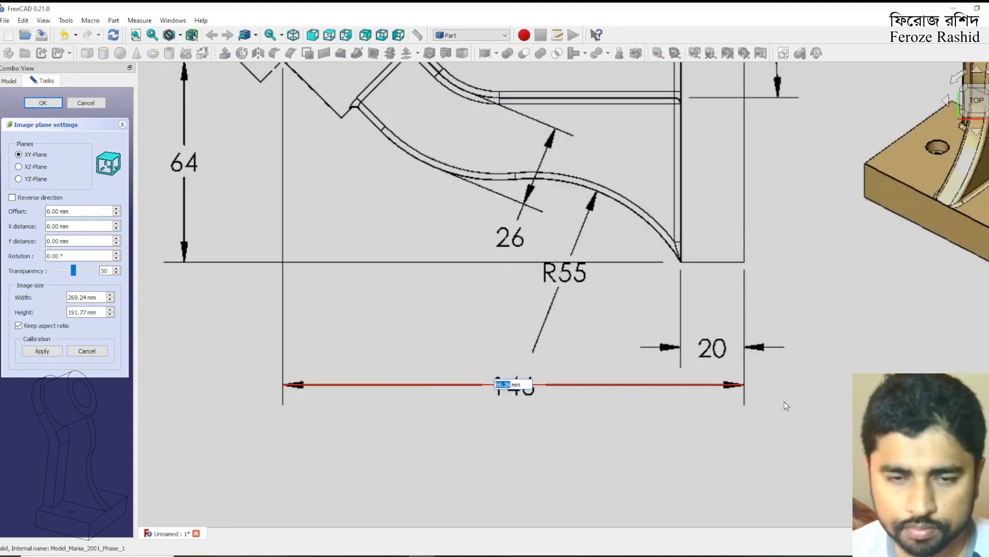
type("146")
key("Return")
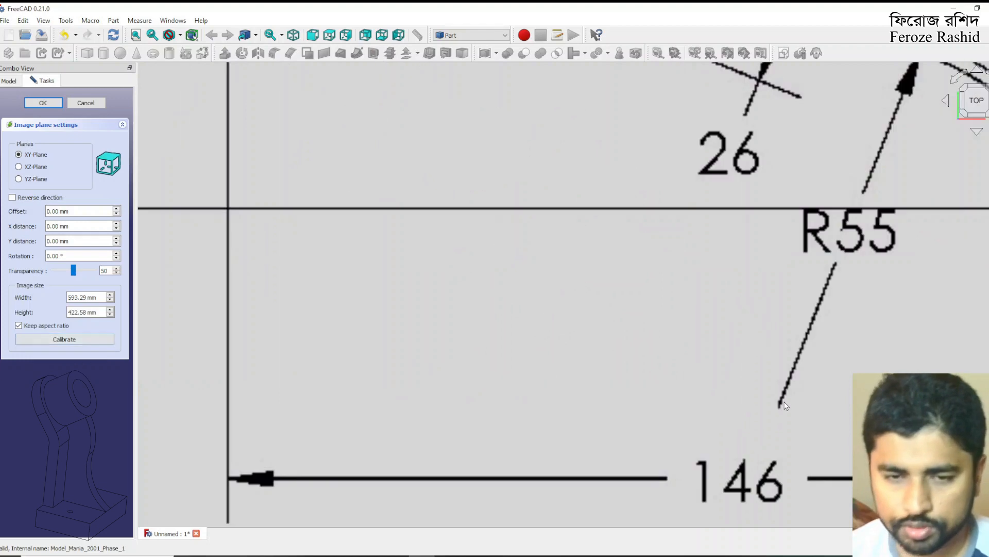
left_click(46, 106)
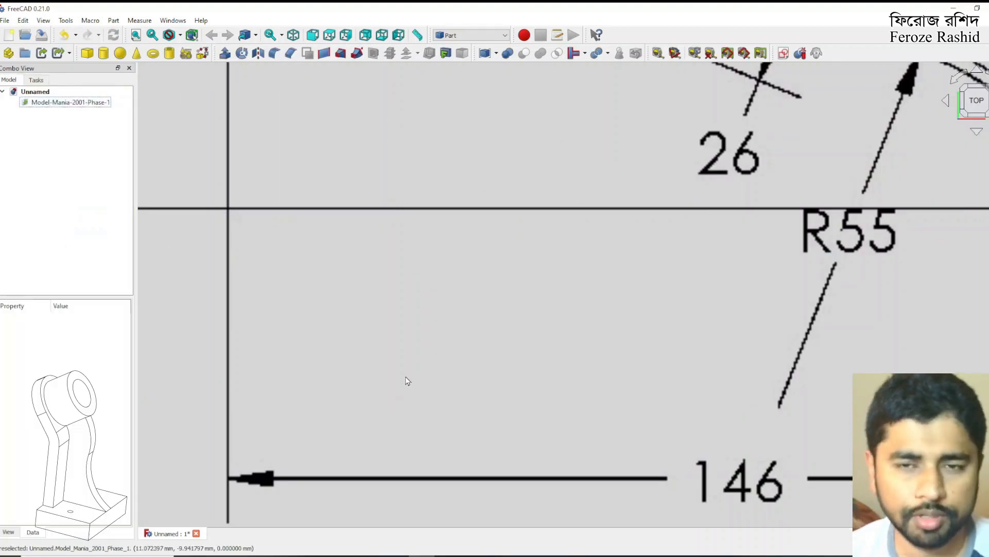
Move the drawing image so the outer upper corner of the side view's base plate sits on the origin, using the axis cross as reference
scroll(404, 379, "down", 5)
left_click(844, 318)
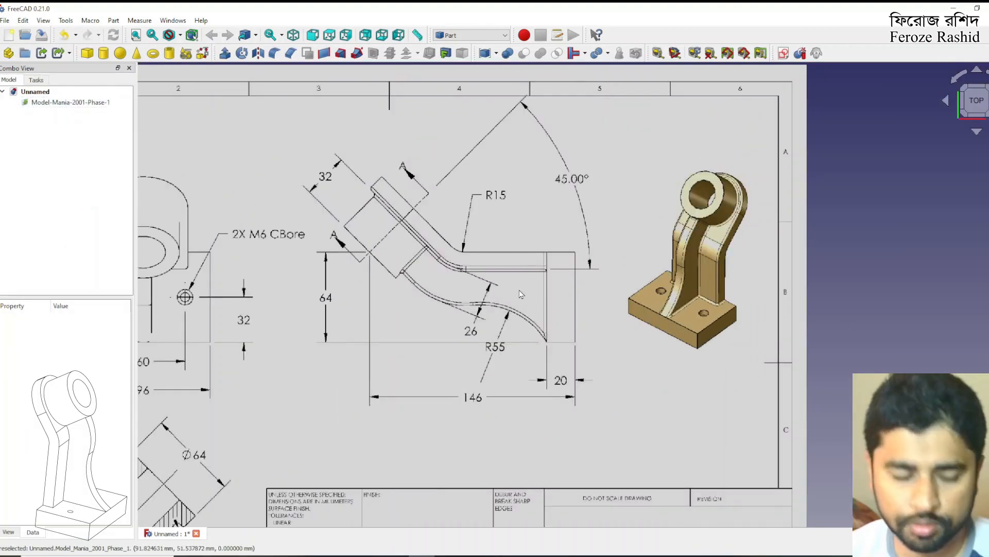
key("a")
key("c")
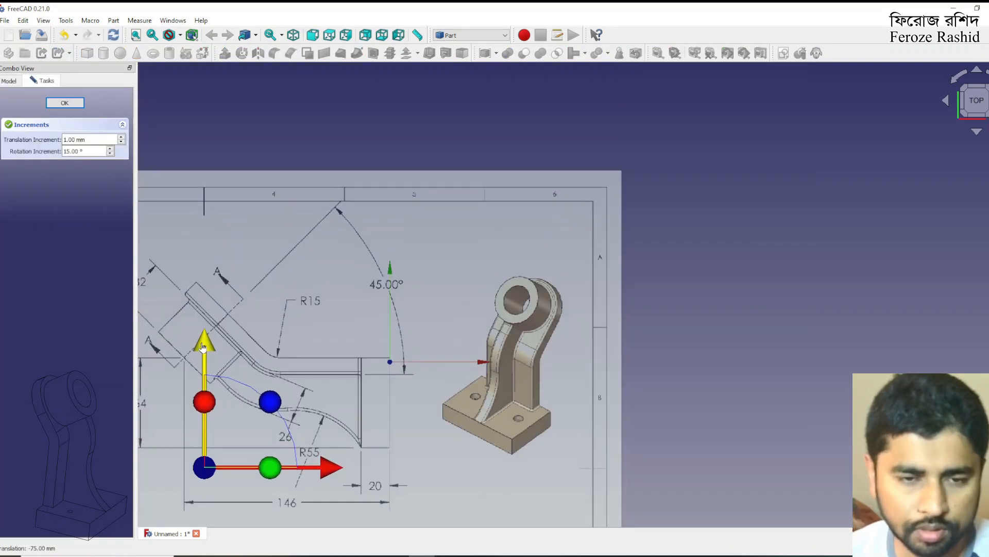
left_click_drag(202, 338, 203, 351)
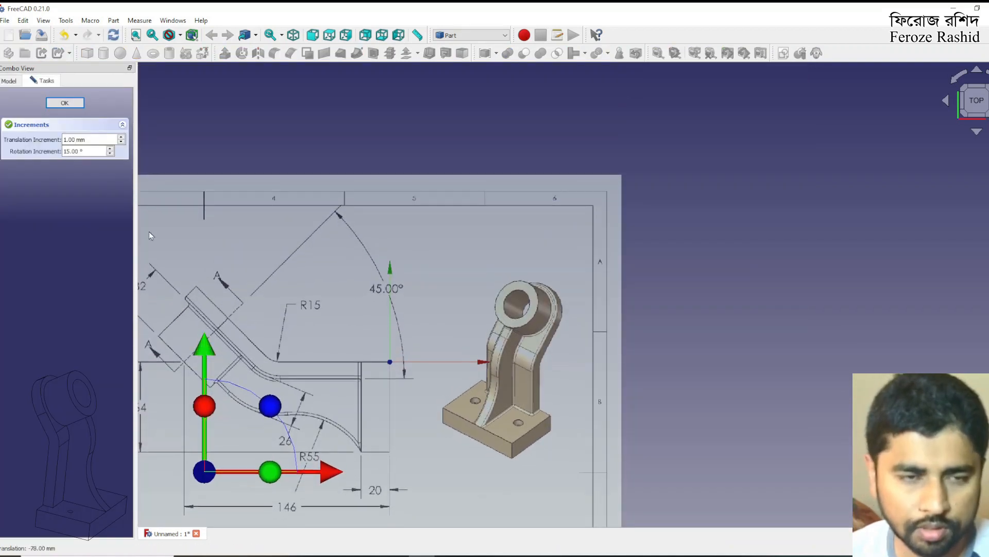
left_click(64, 103)
left_click(684, 240)
scroll(586, 357, "down", 3)
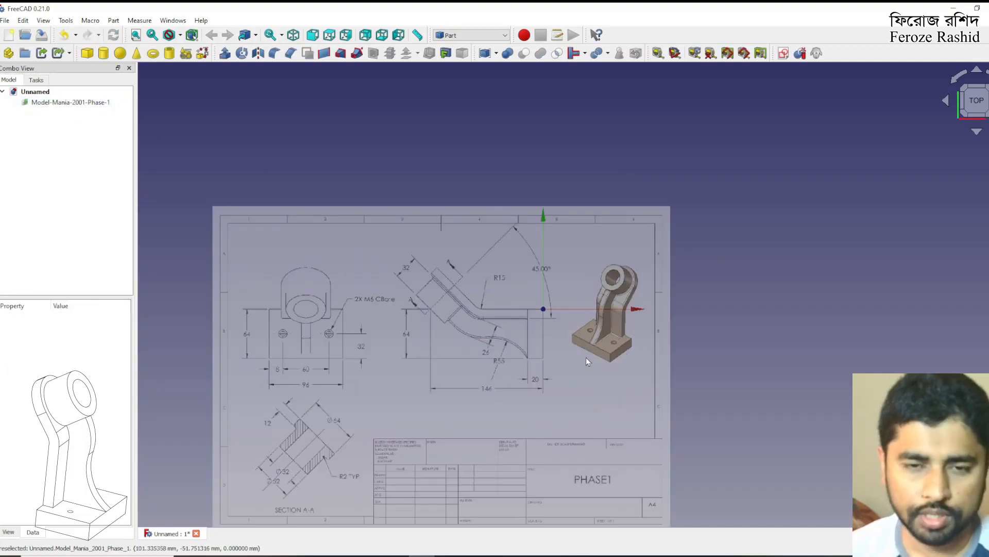
scroll(533, 338, "up", 2)
key("a")
key("c")
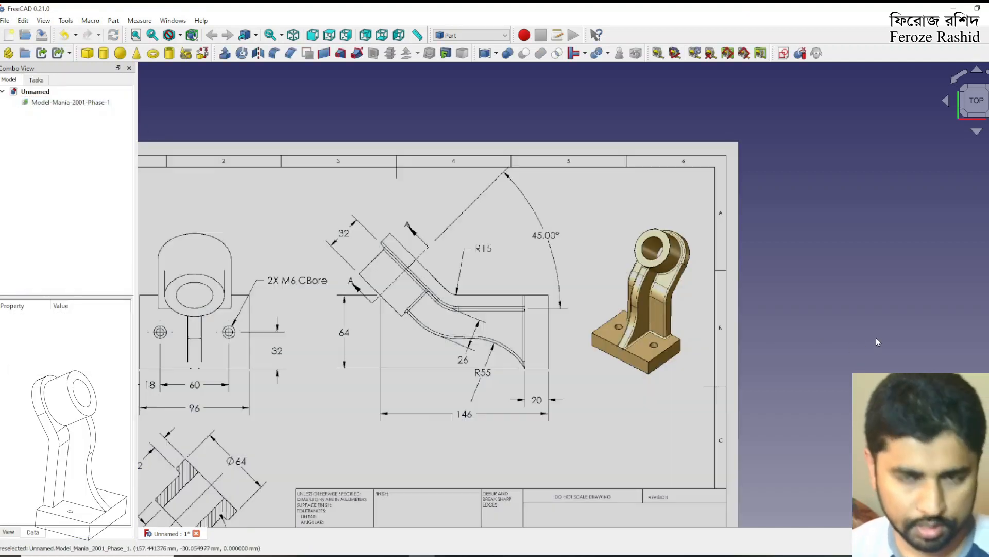
Switch to the Spreadsheet workbench and add a new spreadsheet to the document
scroll(723, 250, "down", 2)
scroll(651, 292, "up", 2)
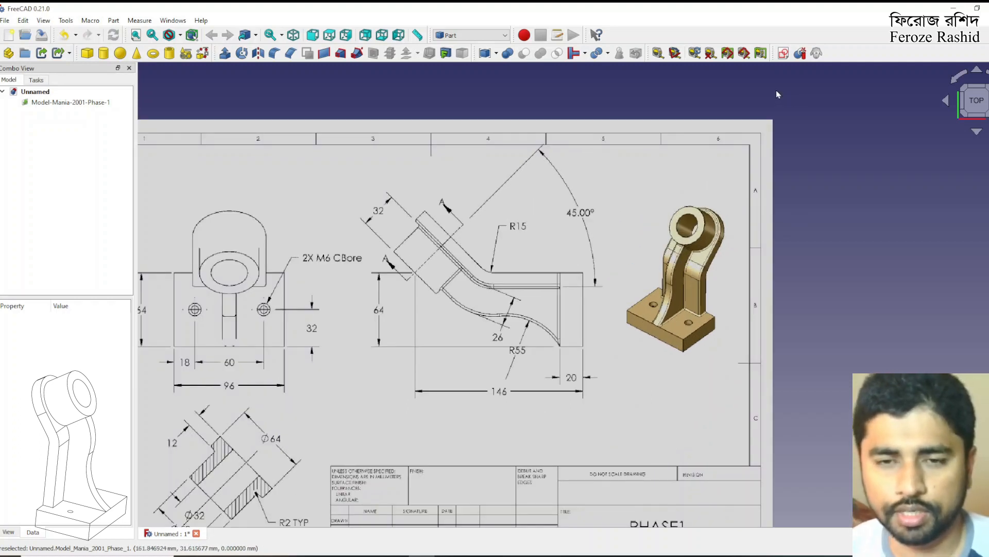
scroll(830, 128, "down", 1)
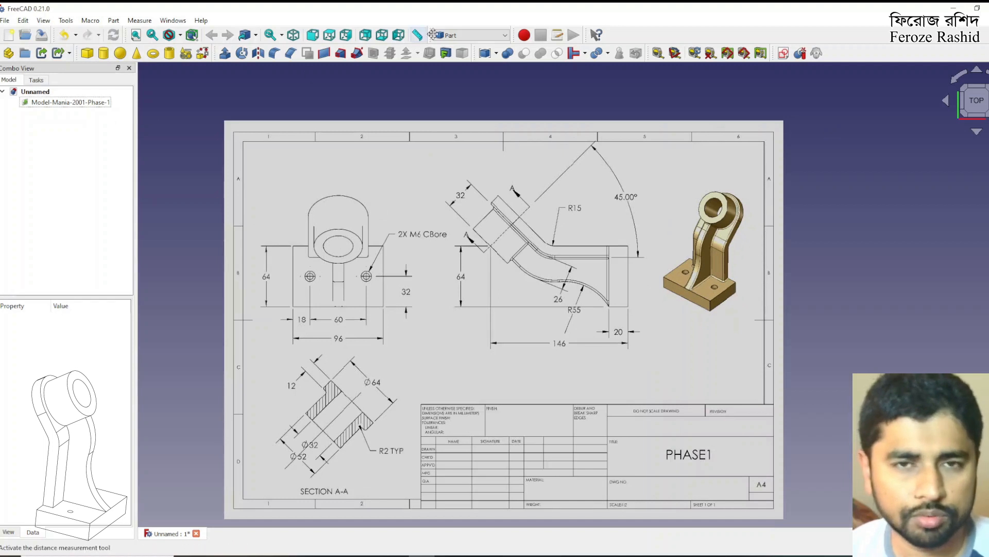
left_click(472, 35)
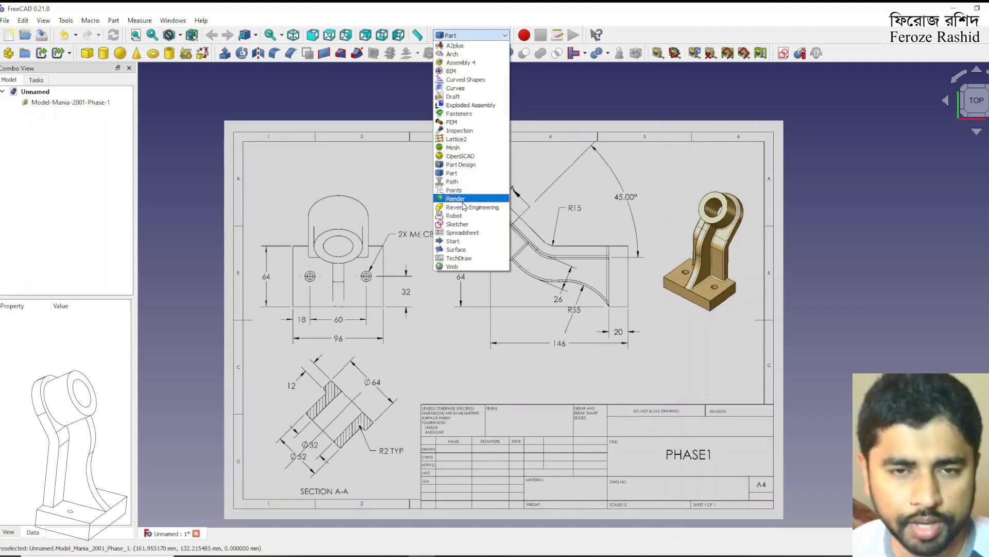
left_click(464, 233)
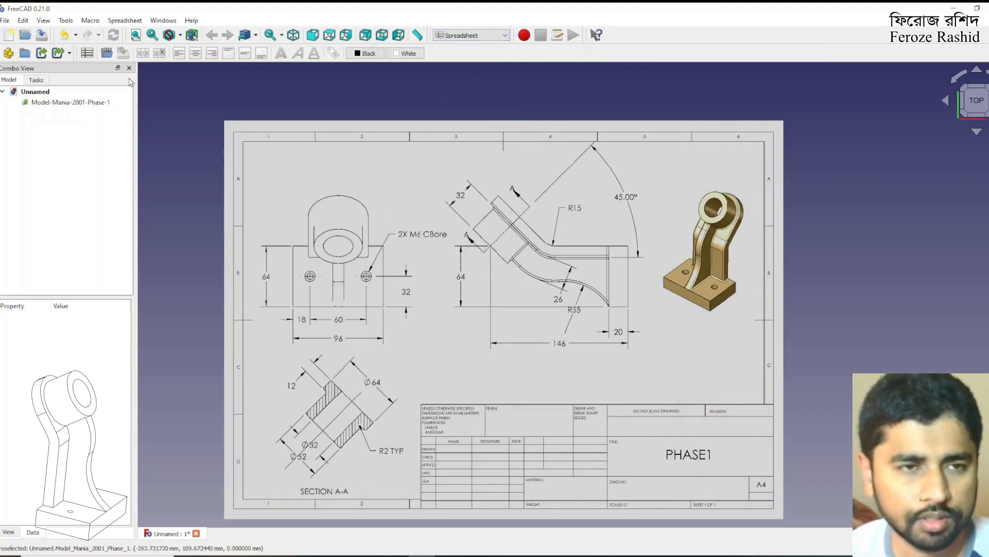
left_click(87, 53)
Open the new spreadsheet and rename it as P
left_click(79, 113)
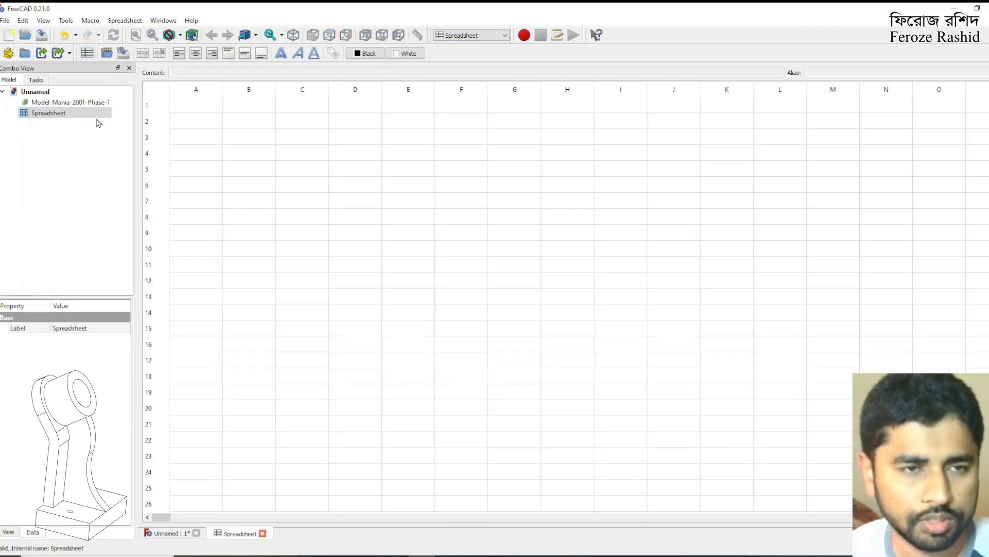
right_click(77, 114)
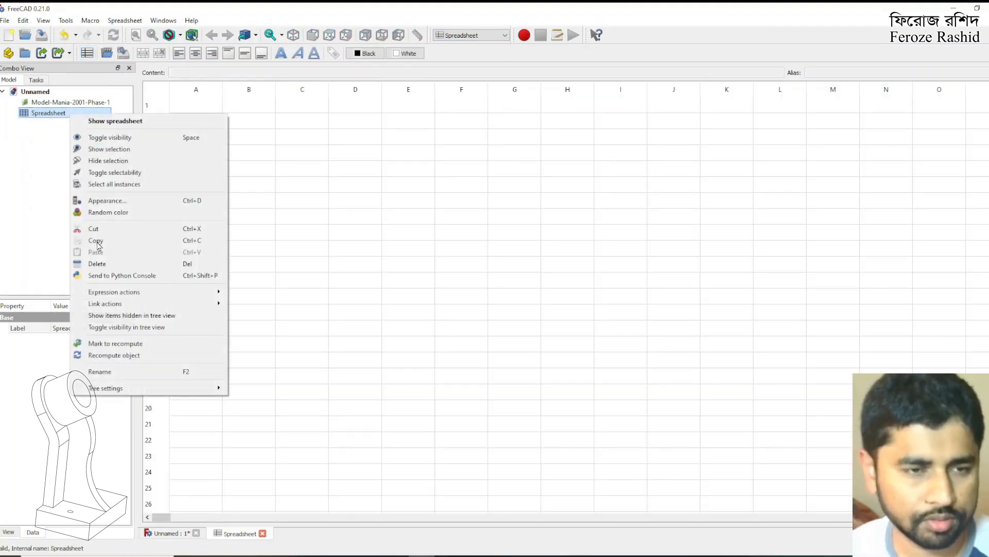
left_click(99, 364)
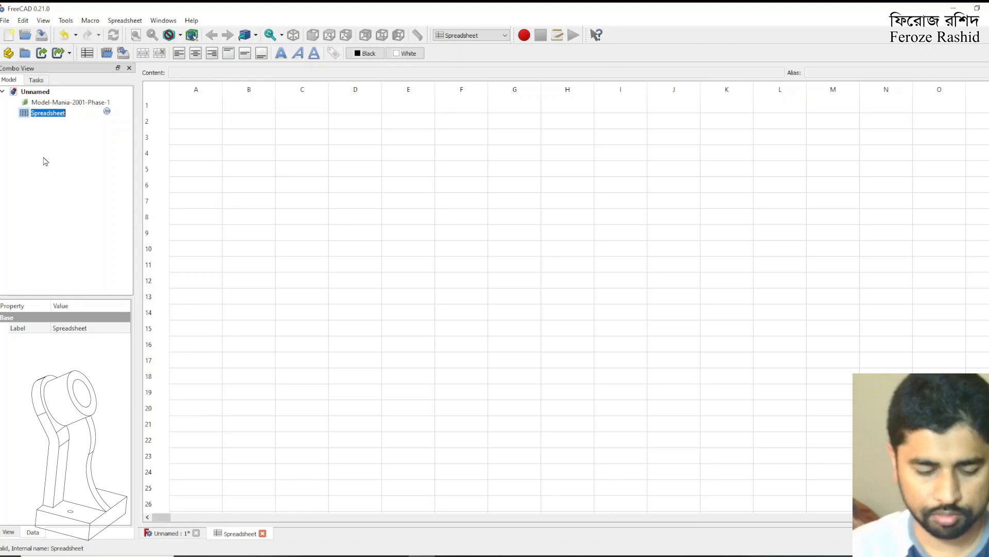
type("P")
key("Return")
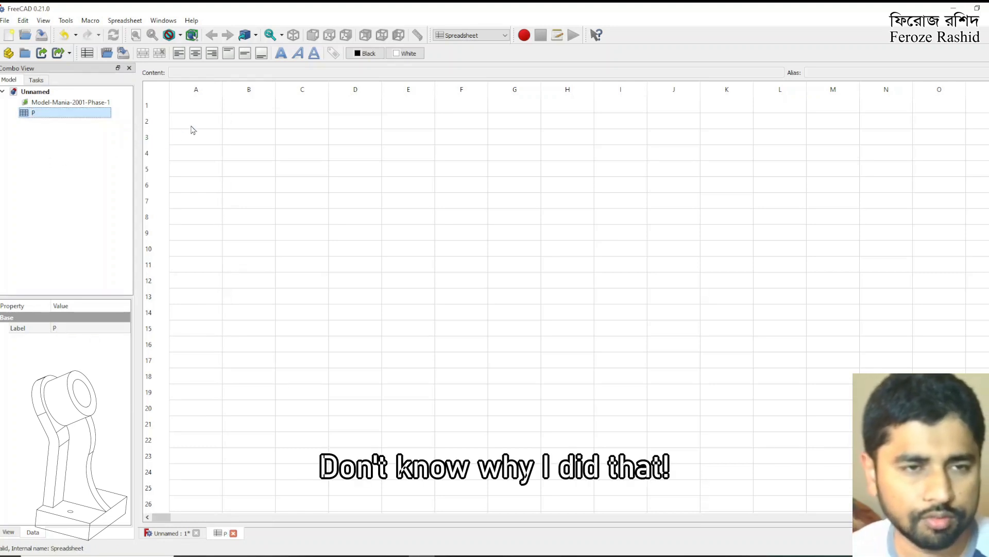
Tile the spreadsheet and drawing windows side by side, narrowing the spreadsheet and enlarging the drawing view
left_click(192, 127)
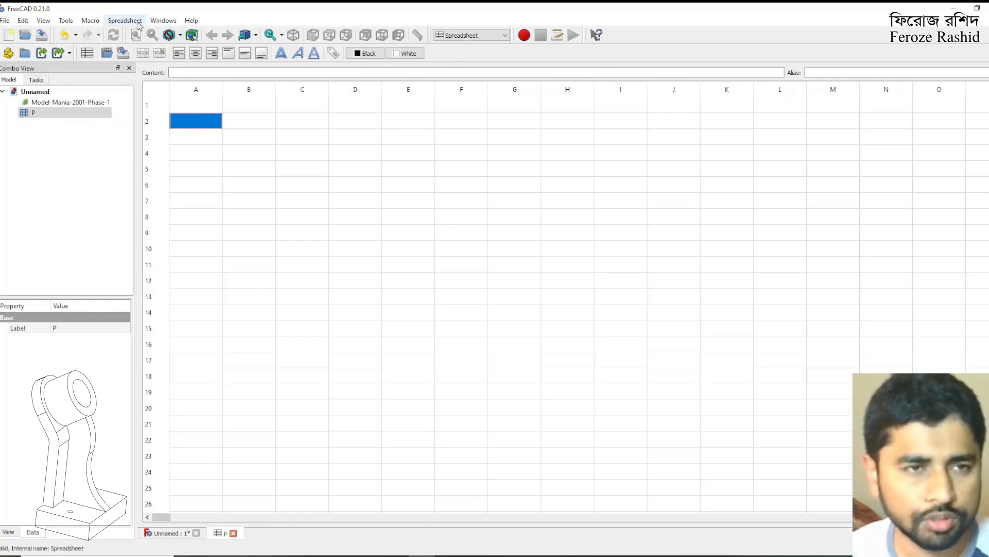
left_click(138, 21)
mouse_move(164, 20)
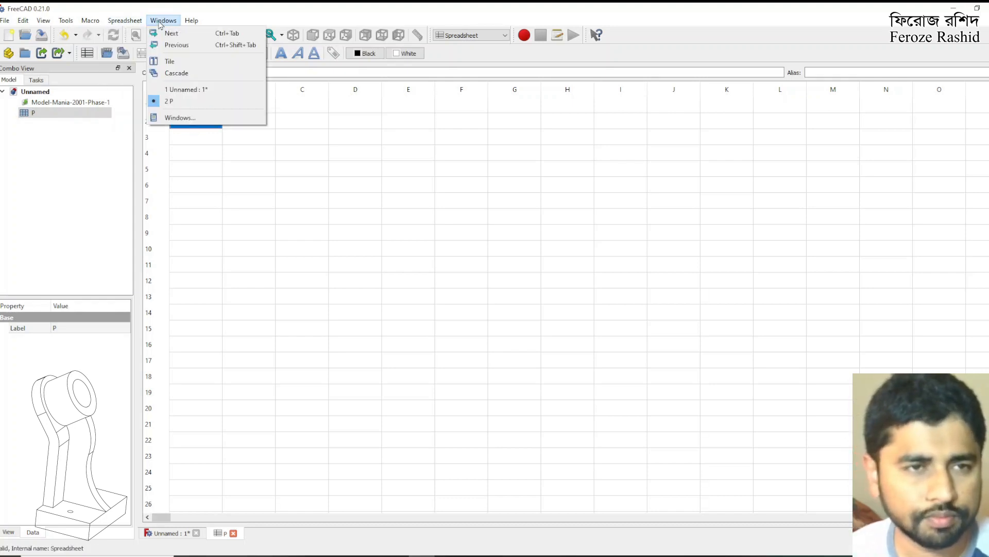
left_click(165, 59)
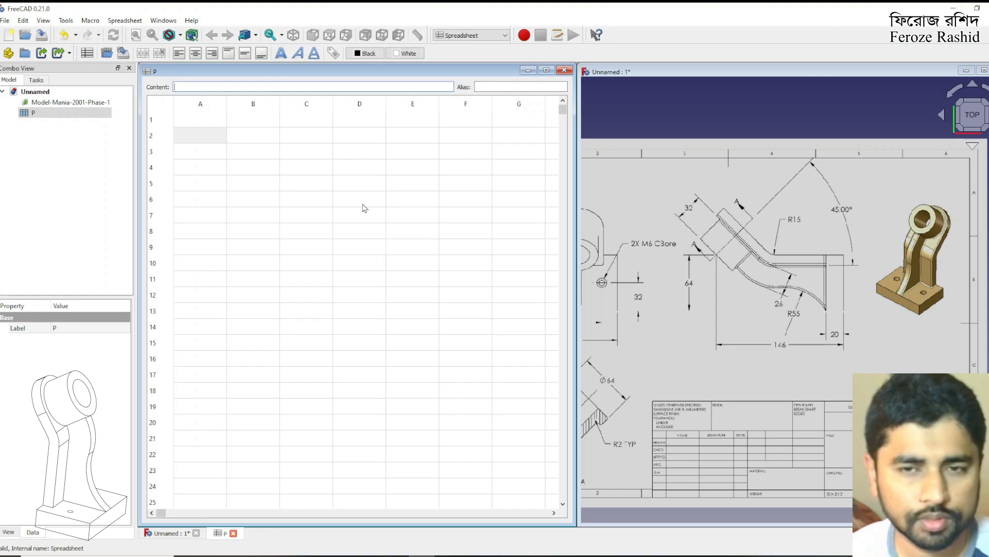
left_click_drag(576, 281, 493, 284)
left_click(586, 287)
left_click_drag(578, 287, 500, 282)
middle_click_drag(657, 324, 702, 324)
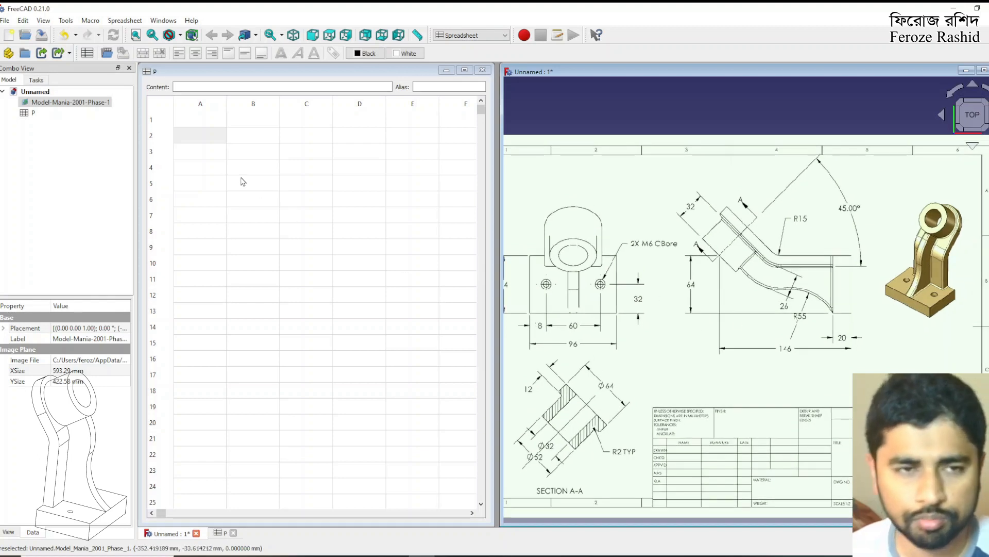
Enter the label "Base Plate Width" in cell A2 of the spreadsheet
left_click(199, 135)
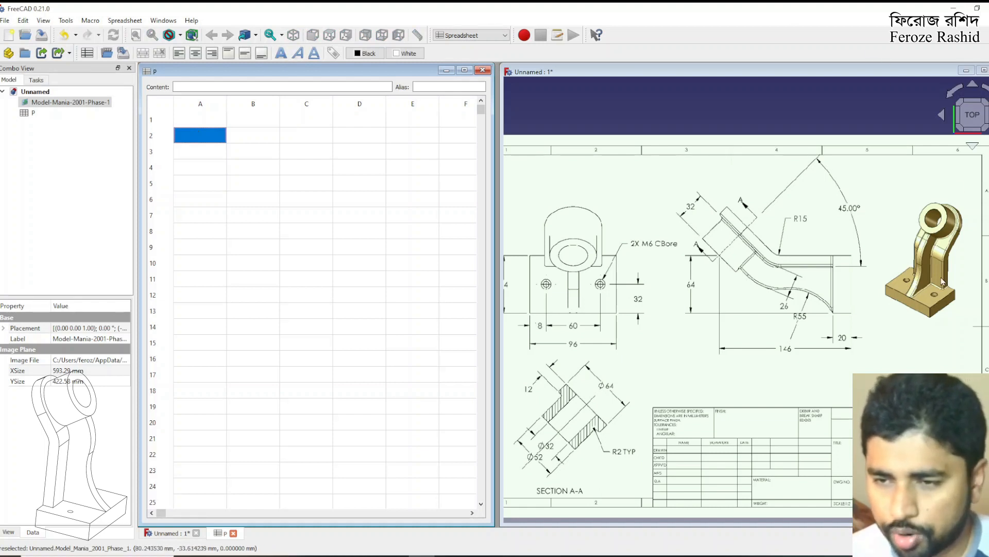
type("Bas")
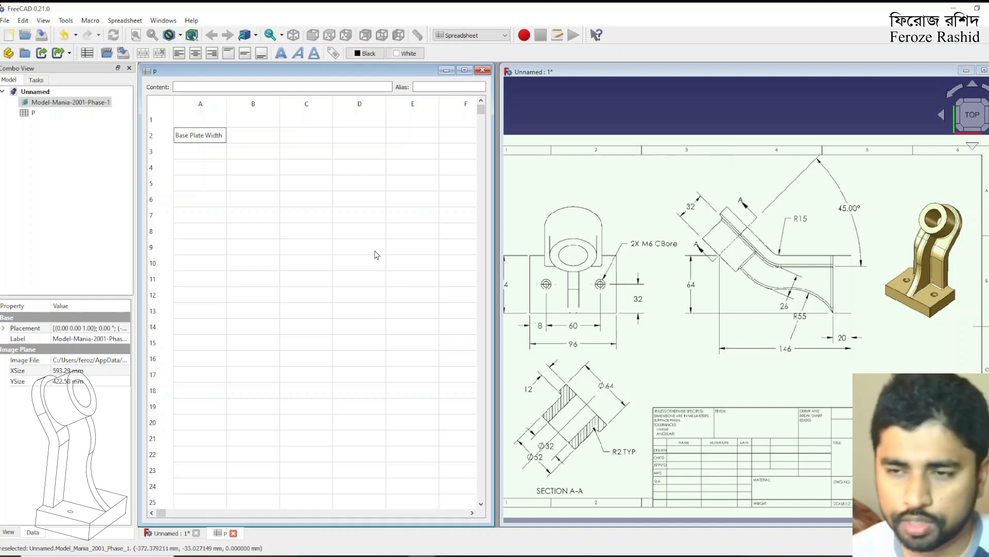
type("e Plate Width")
key("Return")
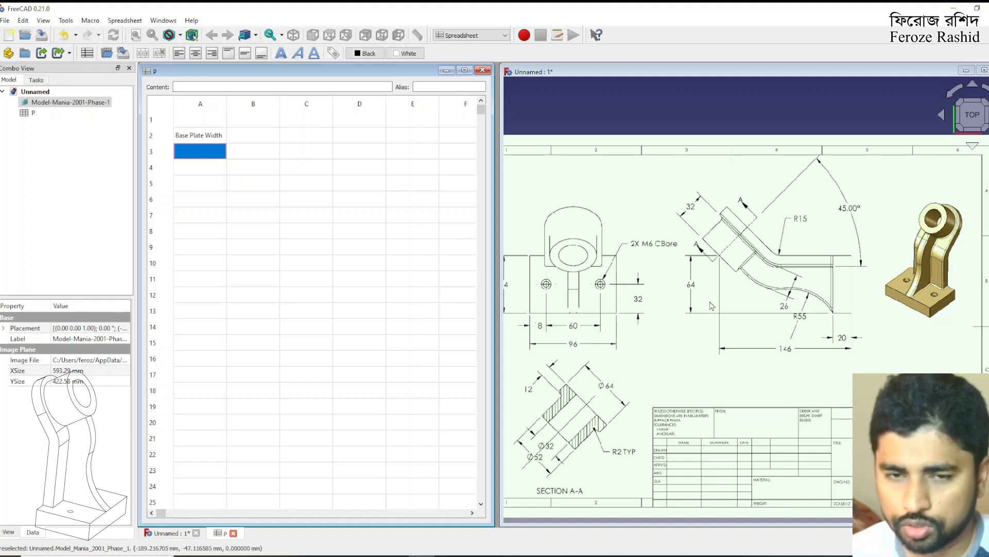
Enter 64 in cell B2 and assign the cell an alias for the base plate width
left_click(673, 312)
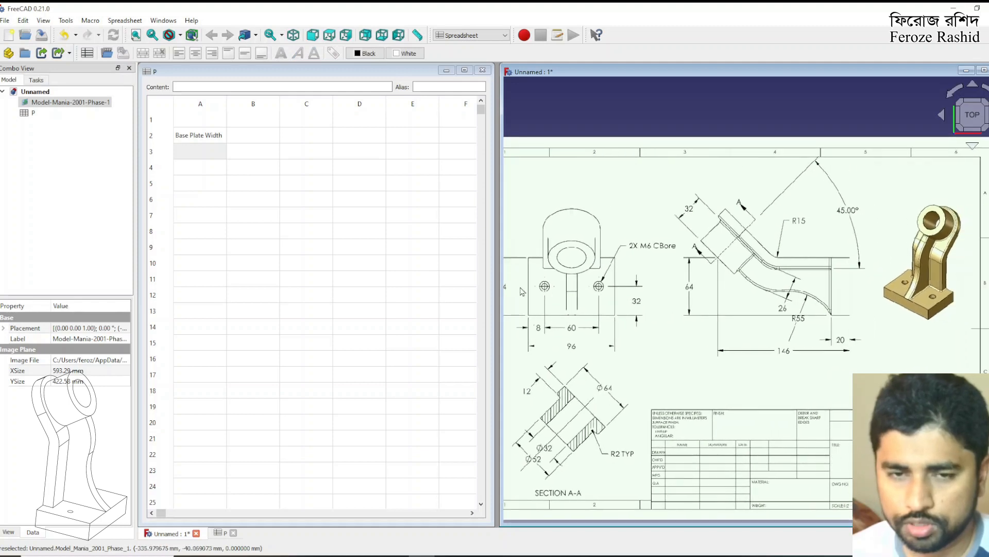
left_click(246, 137)
type("64")
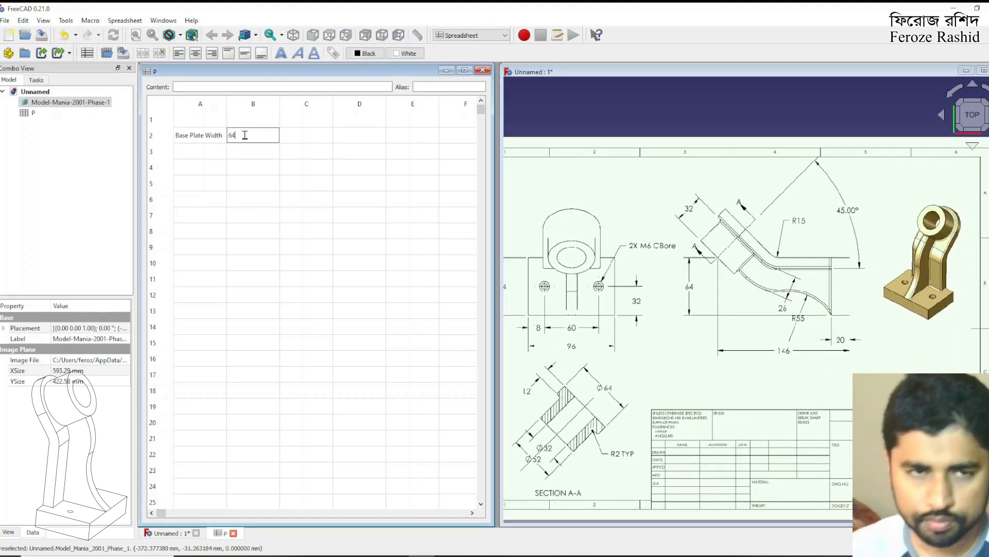
key("Return")
left_click(245, 137)
left_click(440, 87)
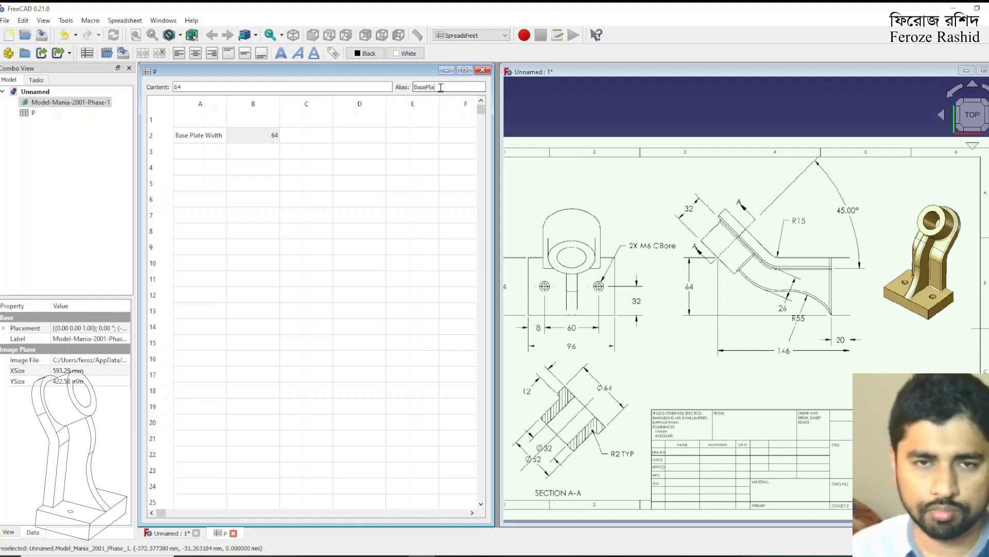
key("Return")
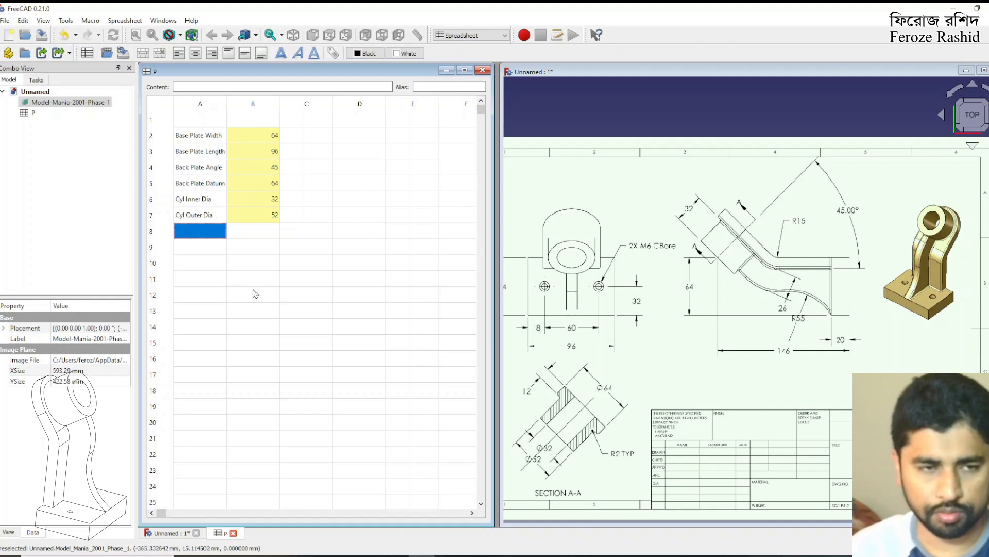
Insert an empty row above the "Cyl Inner Dia" row
left_click(160, 200)
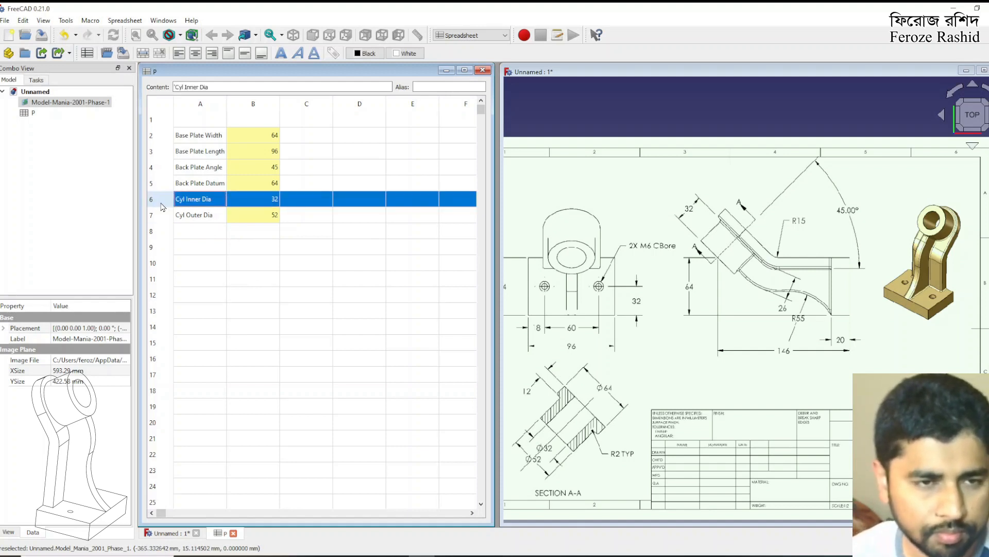
right_click(161, 202)
left_click(206, 213)
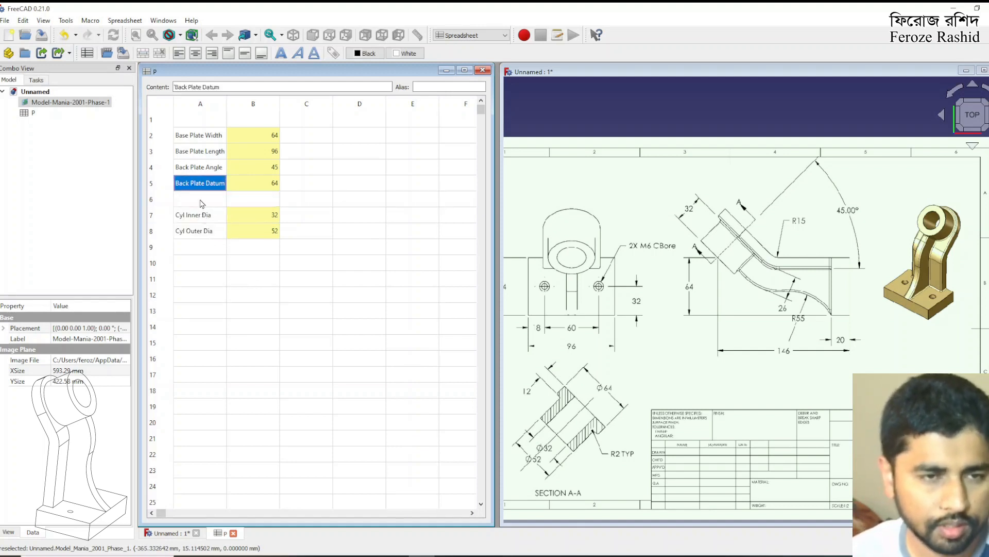
Enter the label "Back Plate Curvature" in cell A6 and widen column A to fit the whole label
left_click(201, 200)
type("Back Plate Curv")
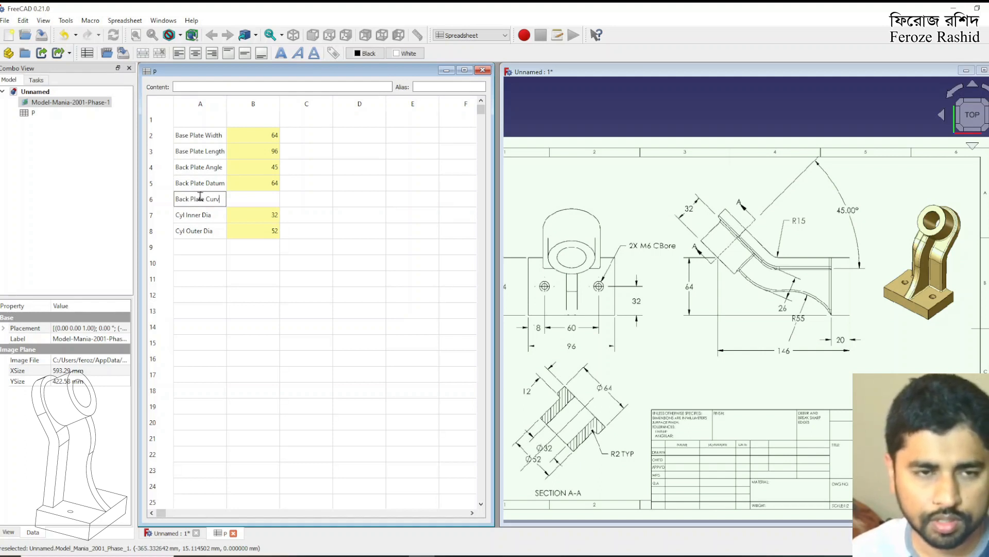
type("ture")
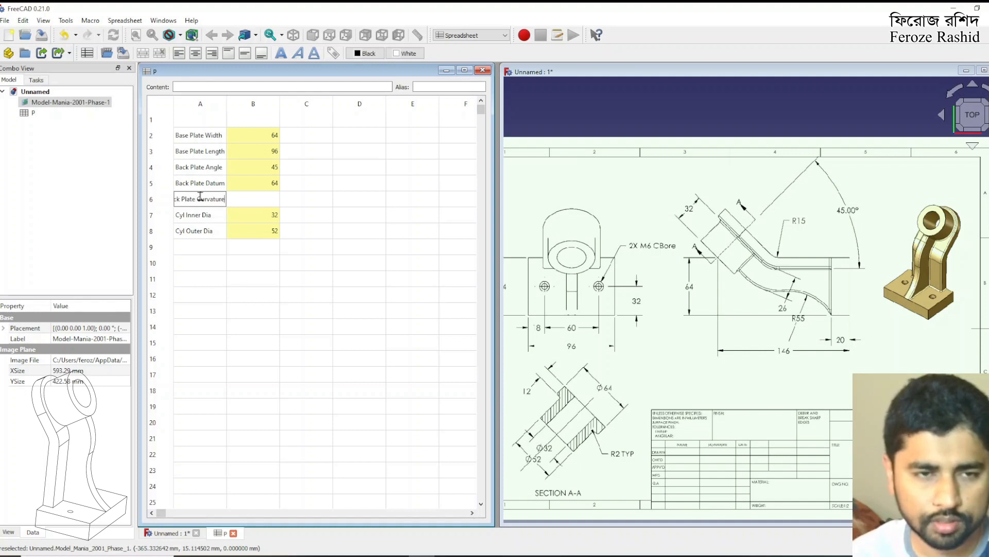
key("Return")
left_click(201, 201)
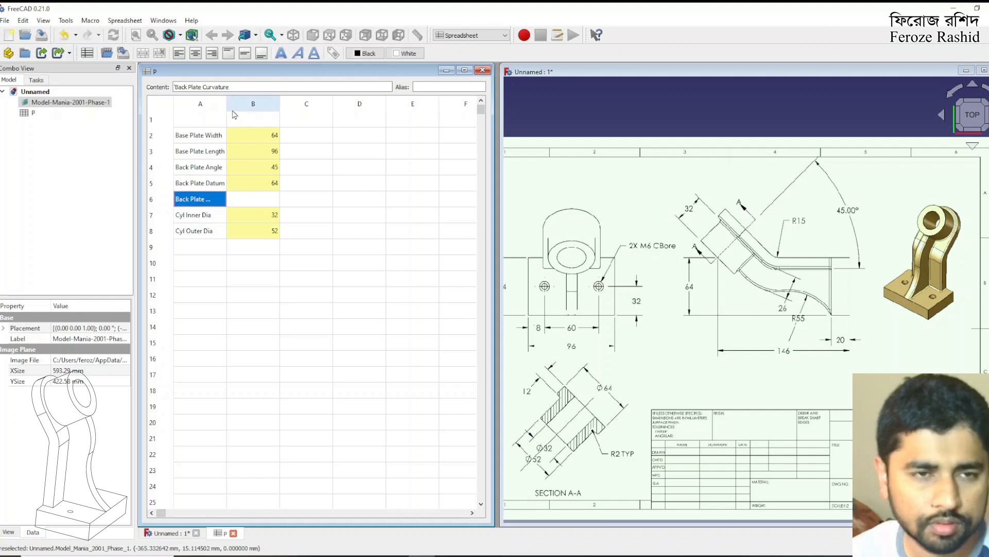
left_click_drag(226, 108, 252, 108)
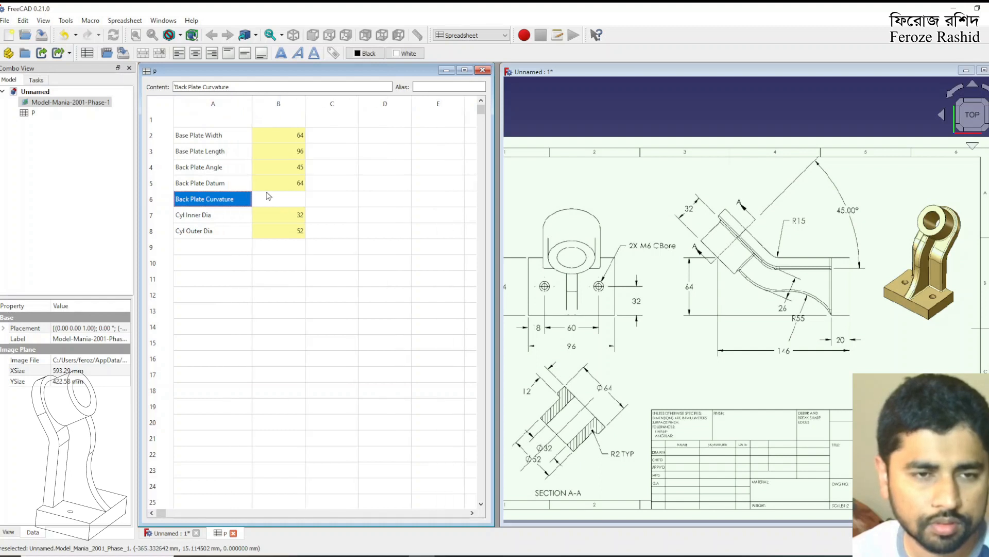
Enter 15 in cell B6 and assign the cell an alias for the back plate curvature
left_click(273, 205)
type("15")
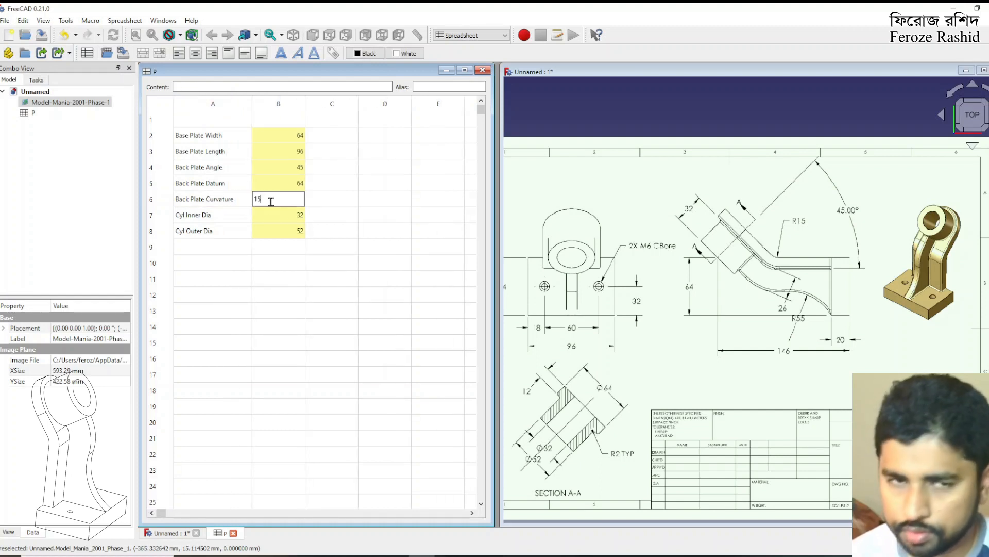
key("Return")
left_click(273, 205)
left_click(429, 86)
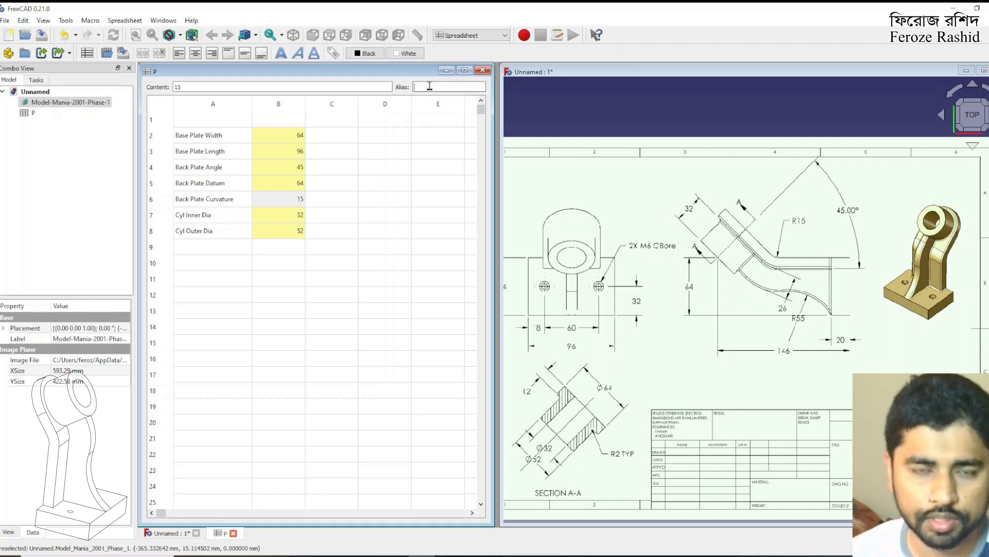
type("Back")
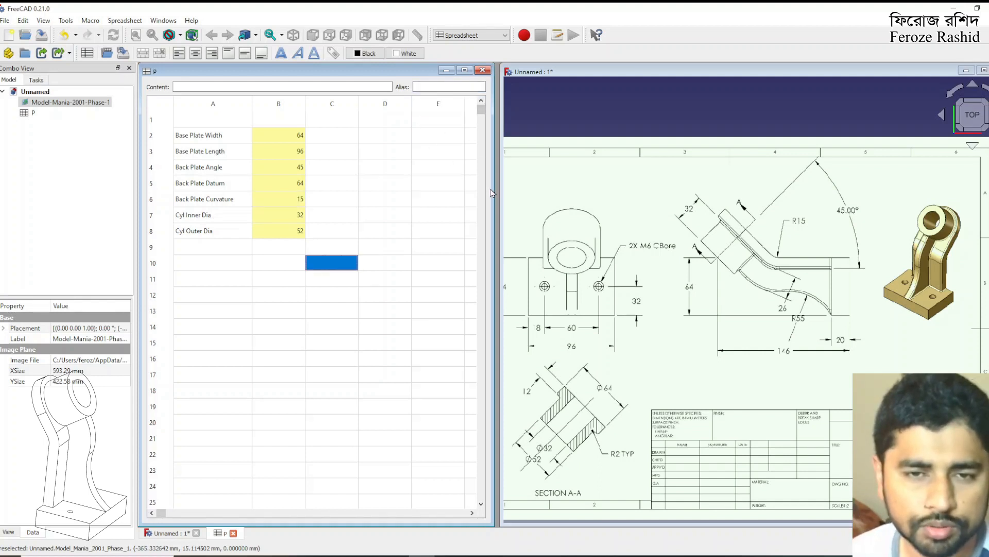
Rearrange the tiled windows with the drawing before the spreadsheet, narrowing the spreadsheet and widening the drawing to show the full sheet
left_click_drag(492, 193, 362, 201)
left_click_drag(499, 203, 364, 196)
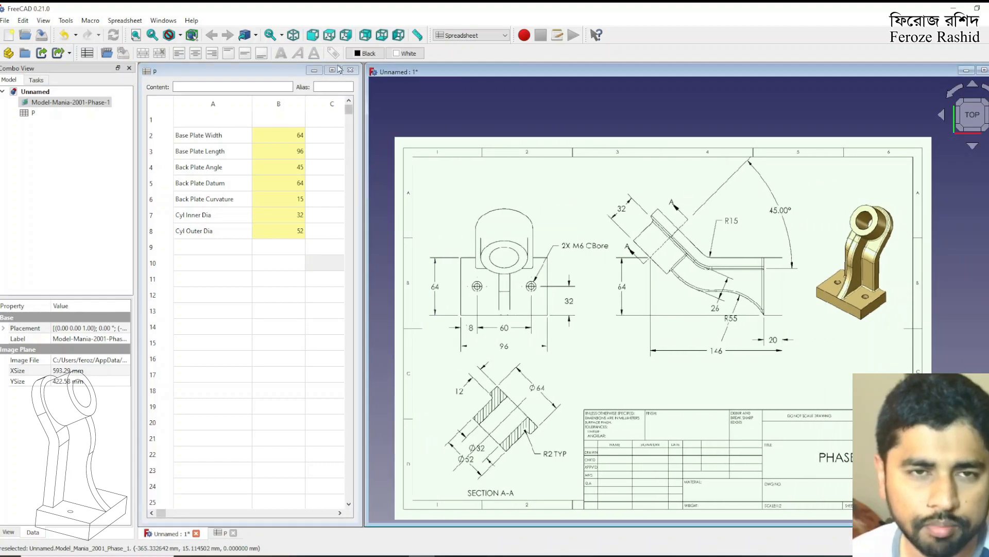
left_click(163, 21)
left_click(180, 62)
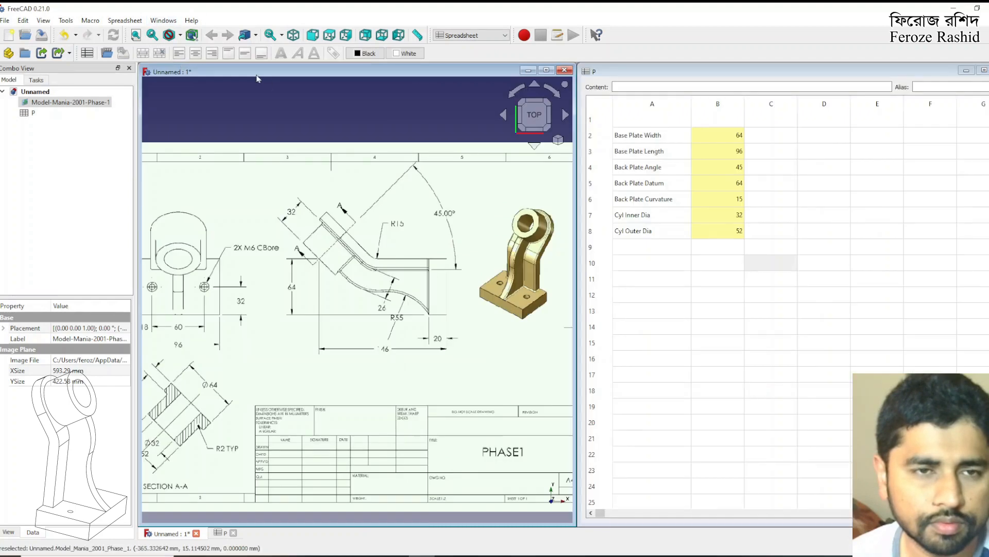
left_click(584, 252)
left_click_drag(583, 253, 830, 274)
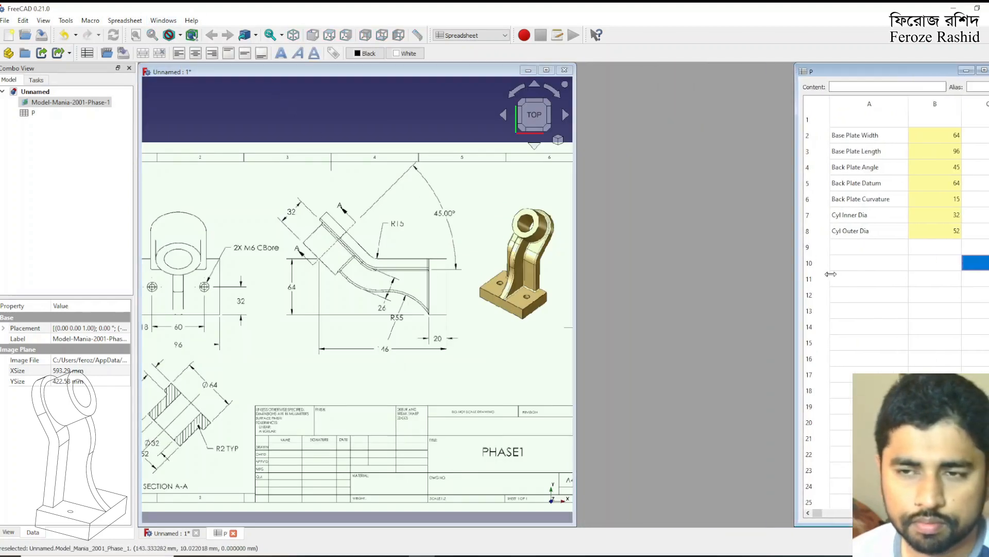
left_click_drag(575, 272, 792, 269)
left_click(531, 85)
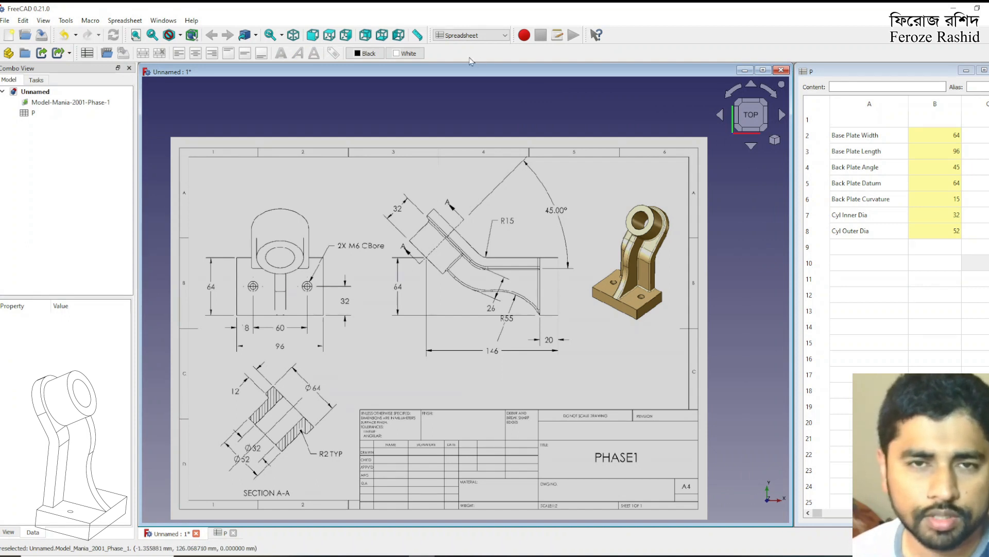
Switch to the Part workbench and create a new sketch on the XY plane
left_click(466, 35)
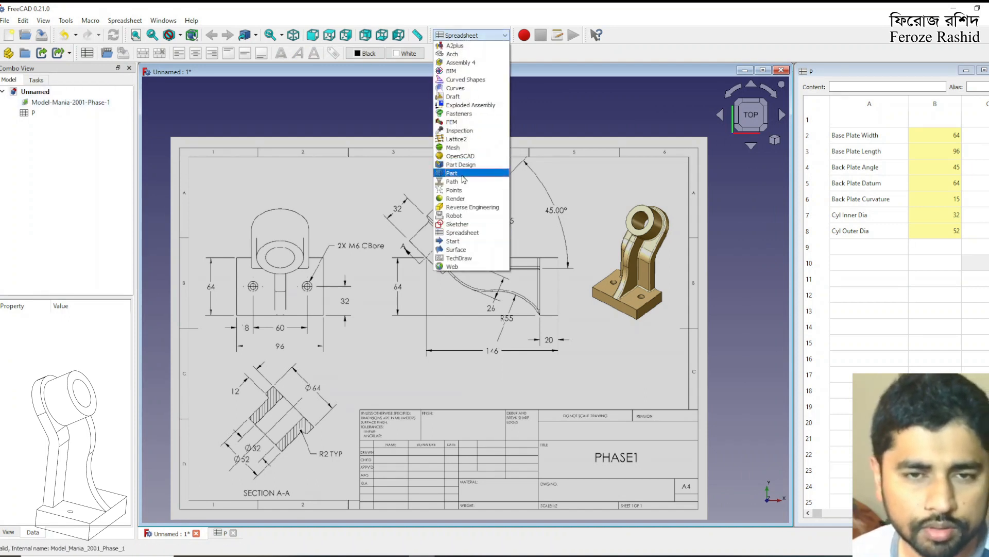
left_click(463, 174)
left_click(784, 53)
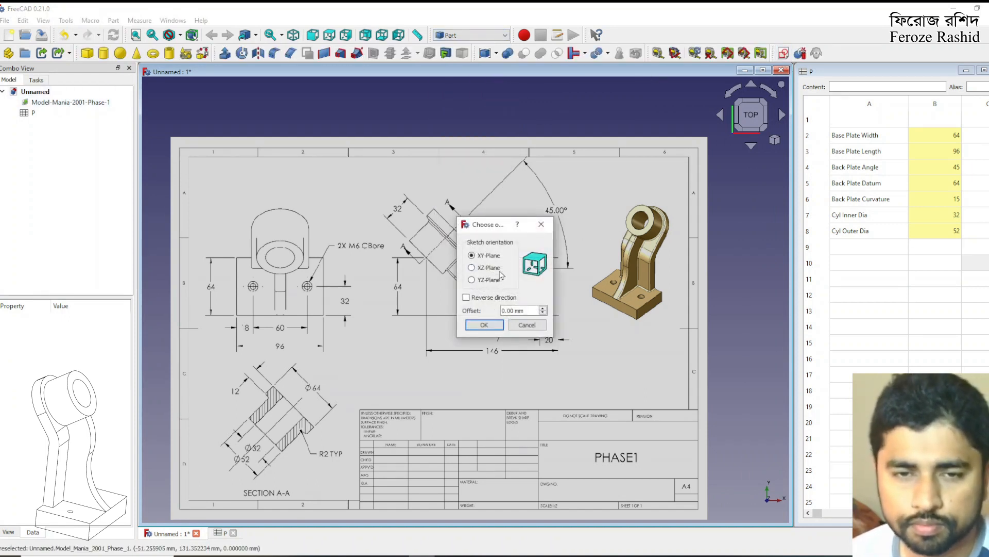
left_click(484, 325)
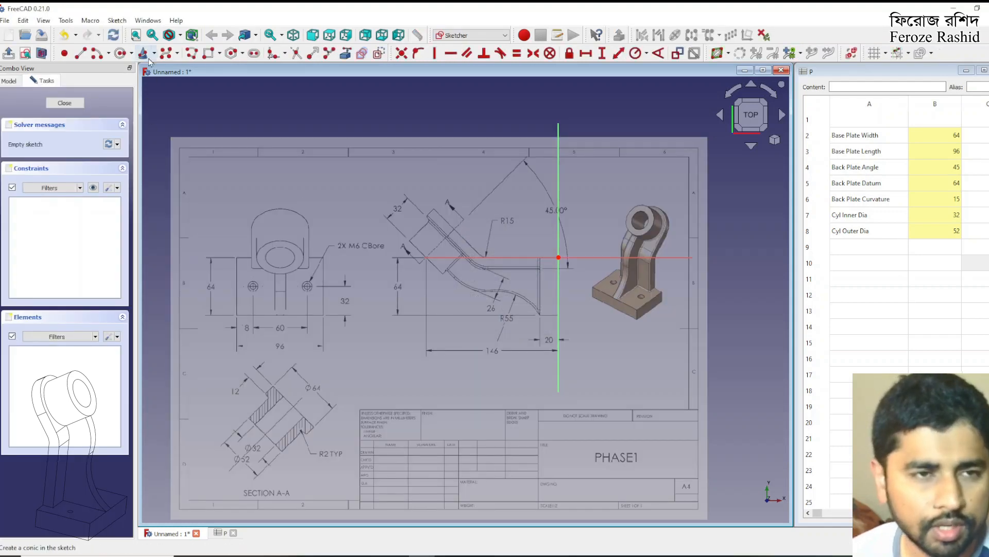
Draw a rectangle from the origin over the base plate in the side view and constrain its horizontal edge to 20 mm
left_click(559, 257)
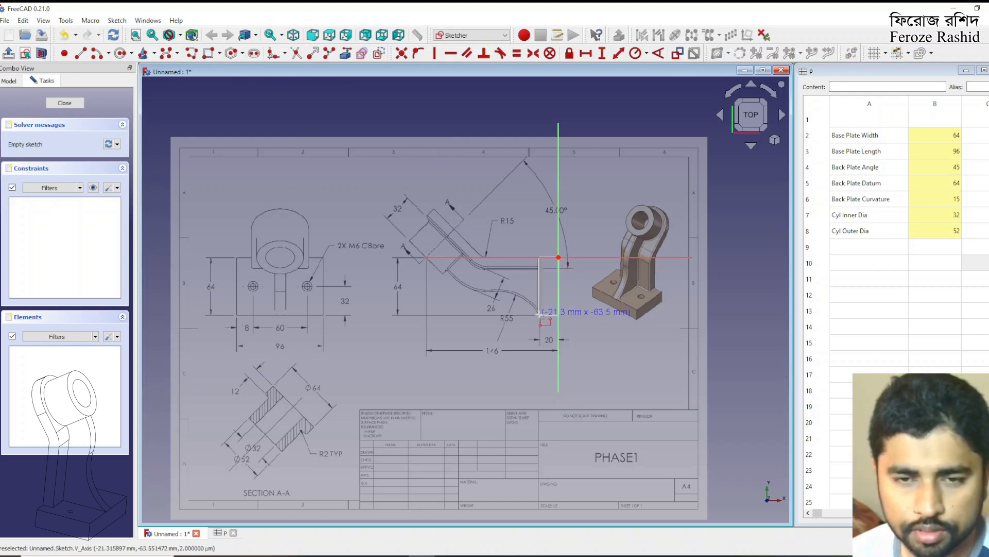
left_click(539, 314)
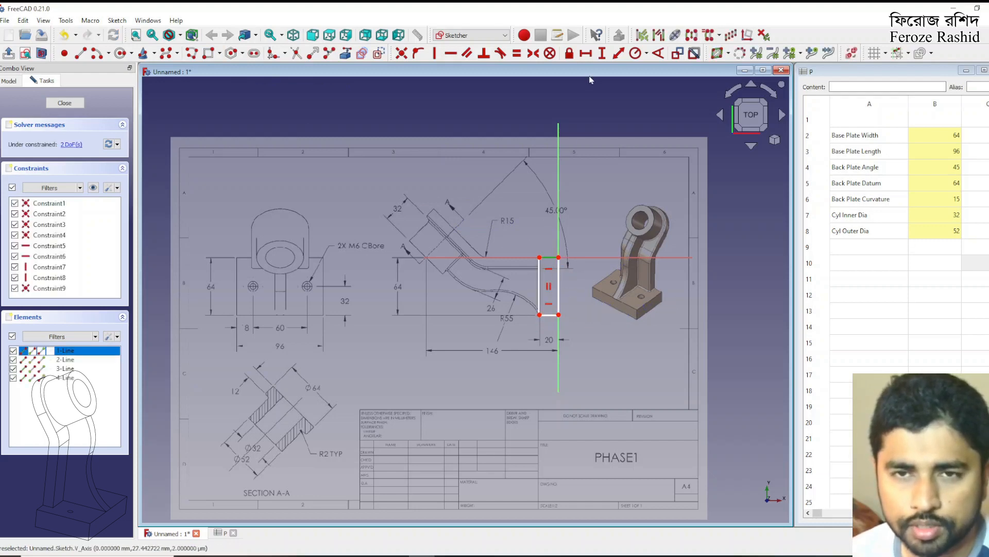
key("l")
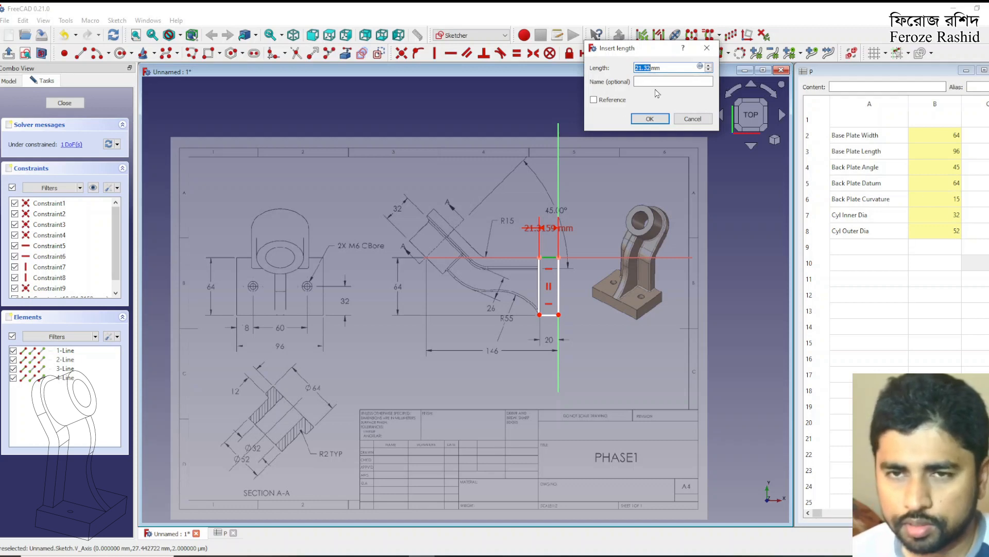
type("20")
key("Return")
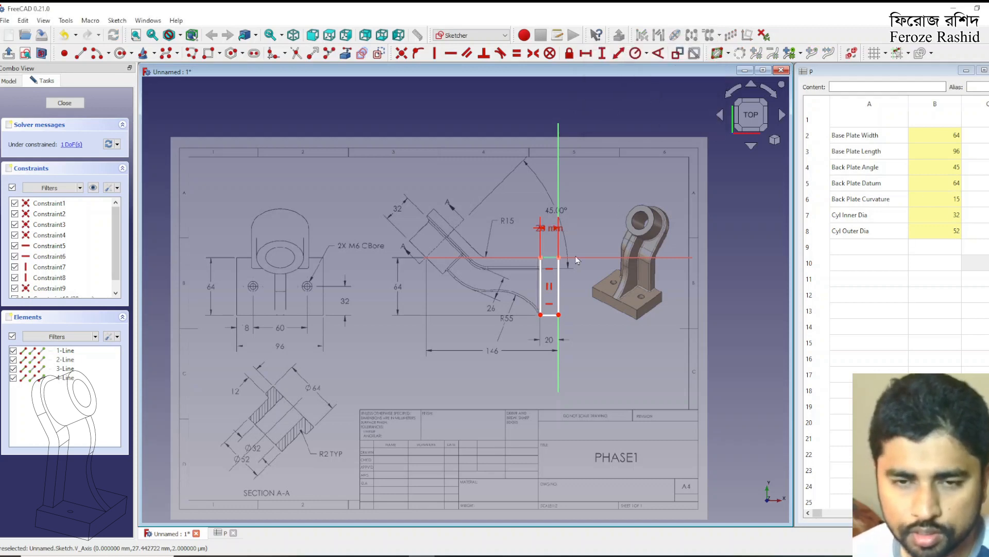
Constrain the base plate rectangle's vertical edge to 64 mm and place the dimension on the other side of the rectangle
left_click(558, 280)
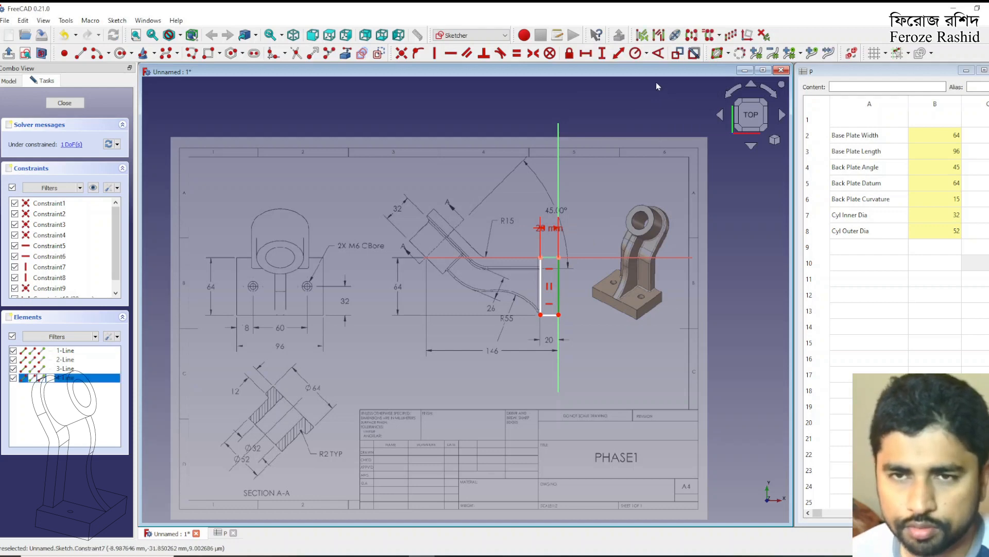
left_click(602, 53)
type("64mm")
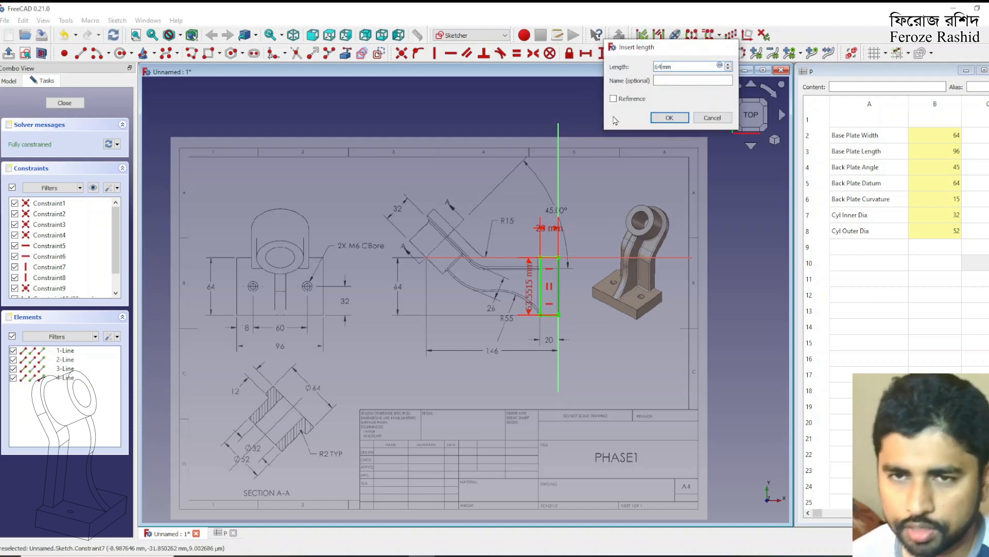
key("Return")
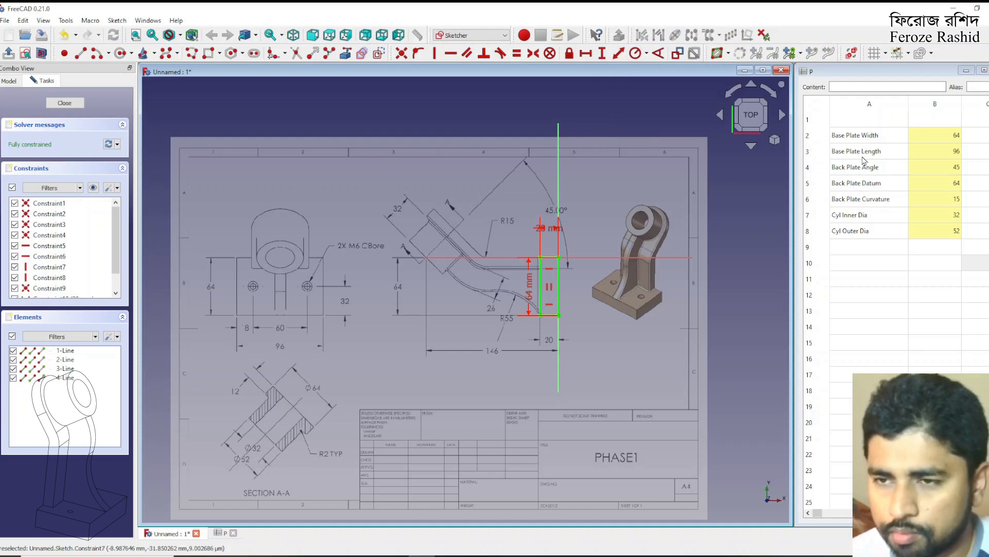
left_click(874, 138)
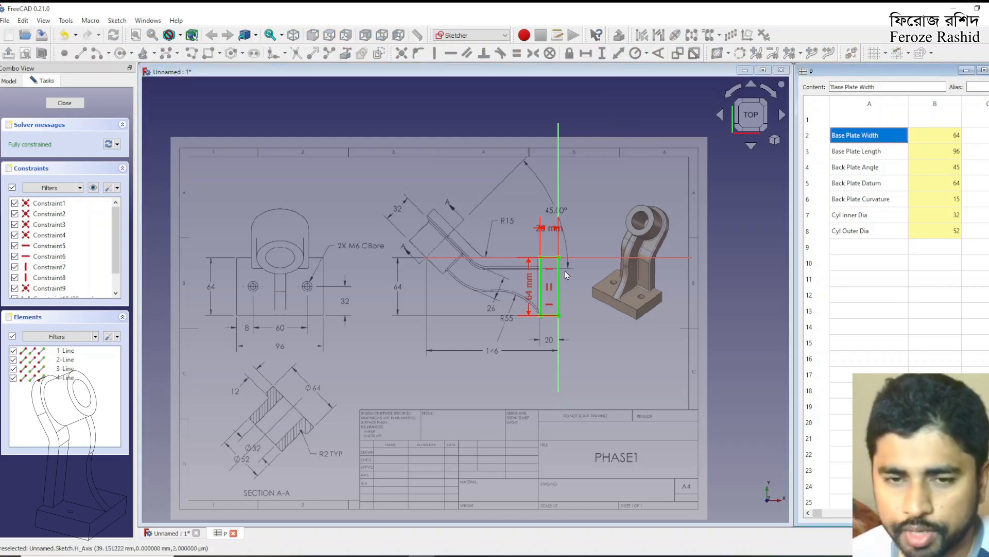
left_click_drag(530, 289, 611, 292)
Link the rectangle's vertical length constraint to the spreadsheet parameter with the formula <<P>>.BasePlateWidth
double_click(612, 289)
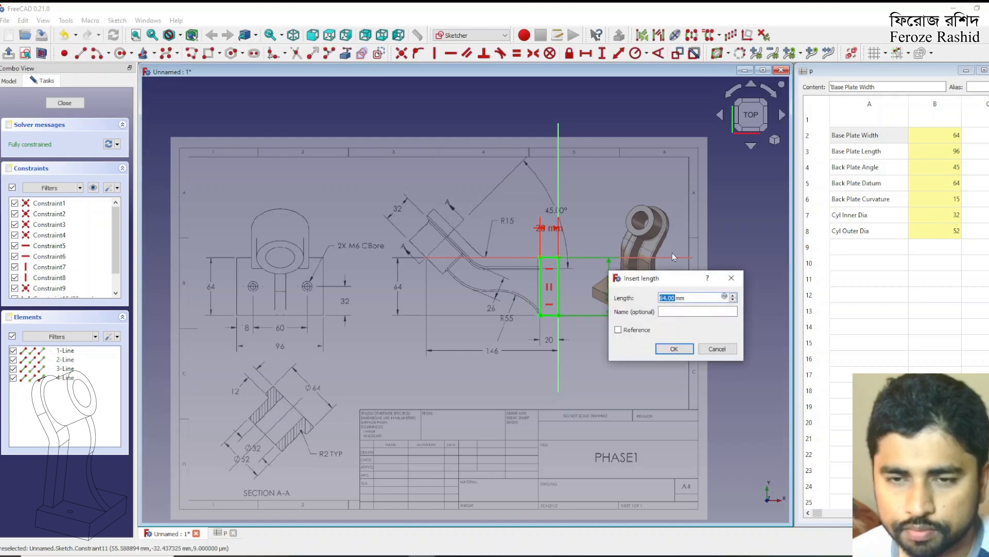
left_click(724, 298)
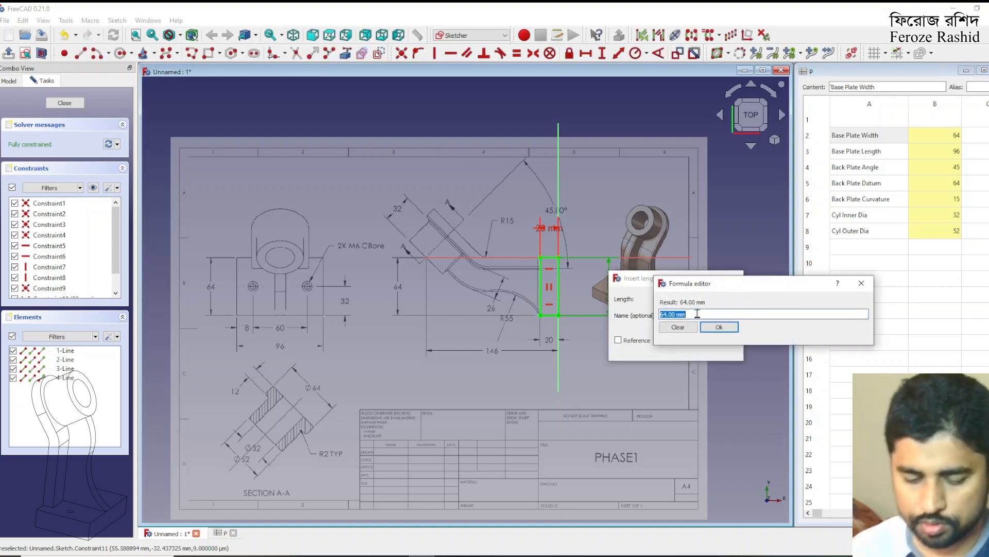
type("P")
key("Down")
key("Down")
key("Down")
key("Down")
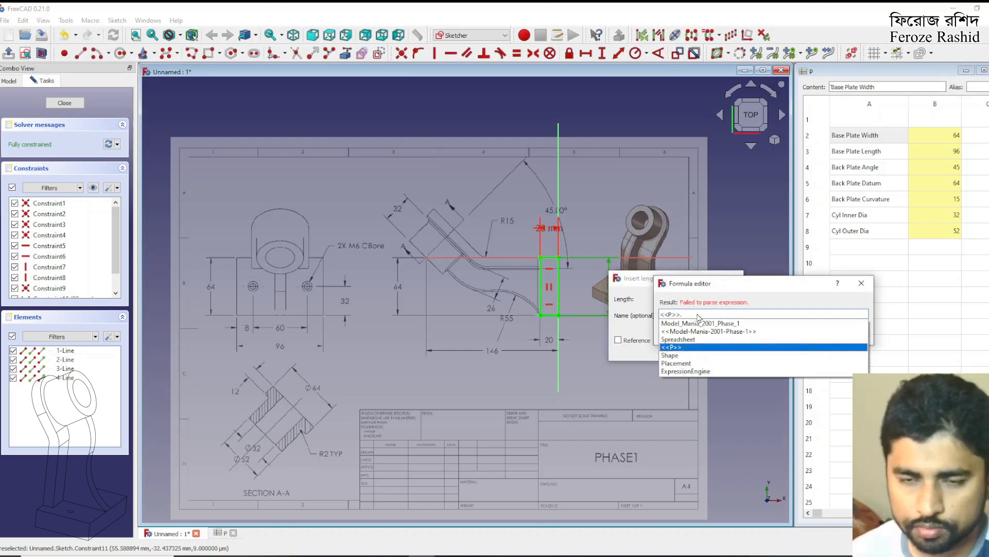
type("Back")
key("BackSpace")
key("BackSpace")
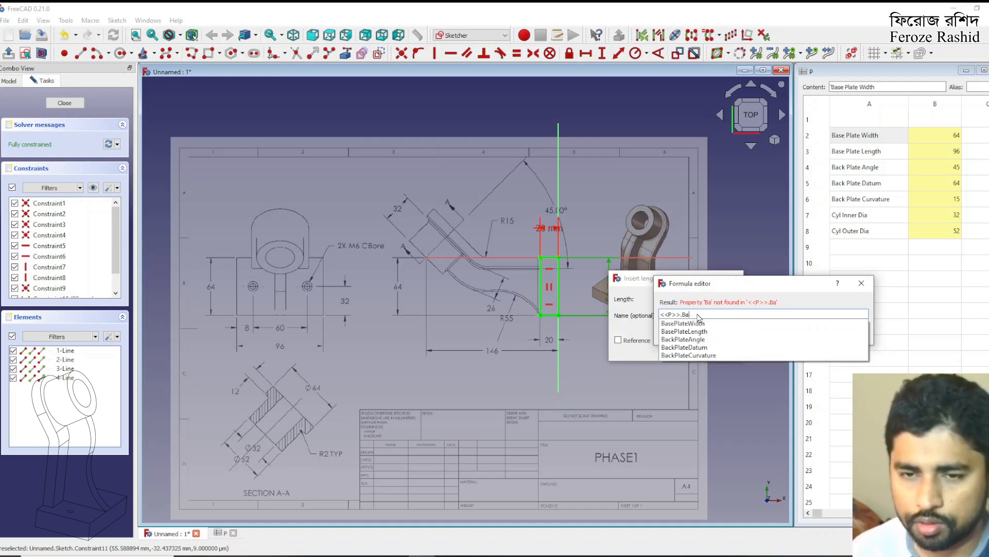
type("sePlateWidth")
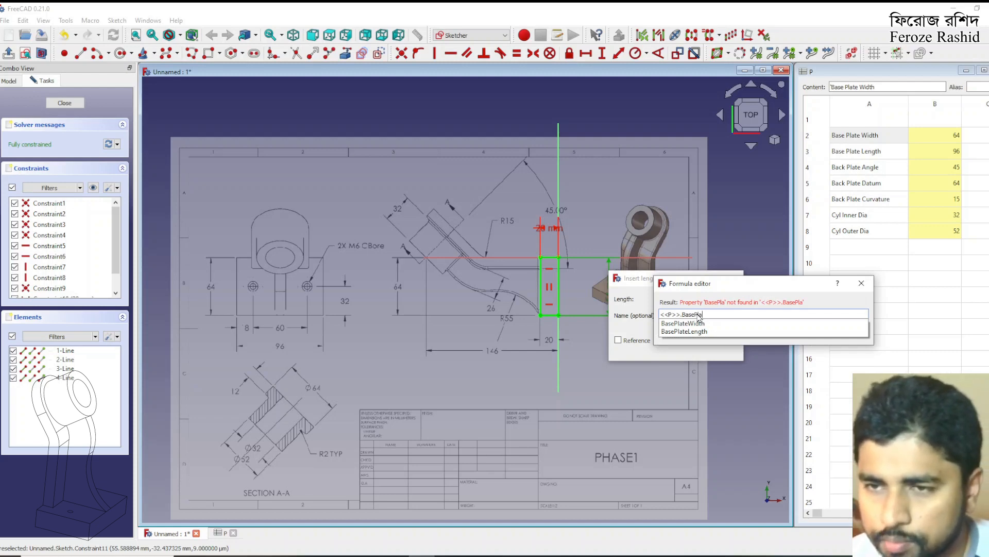
key("Down")
key("Return")
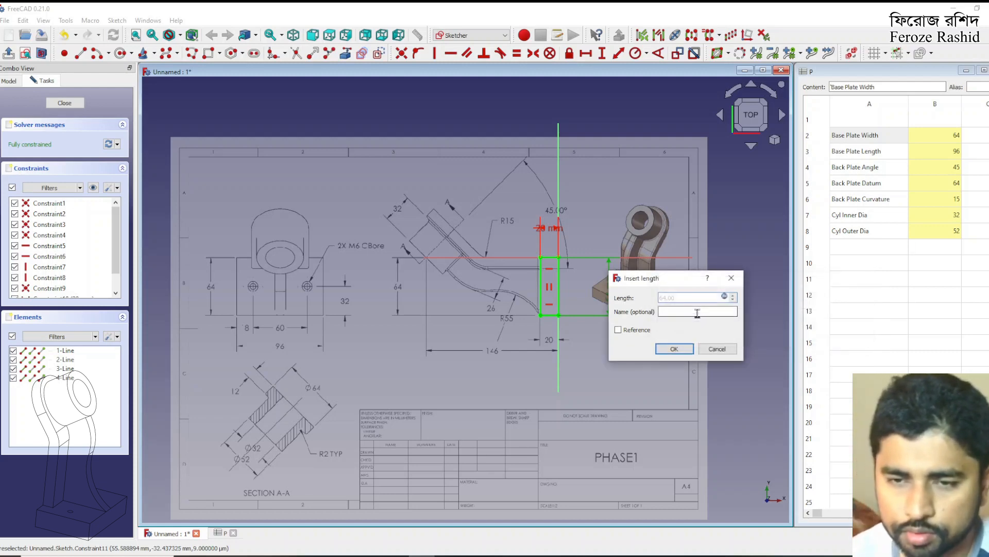
key("Return")
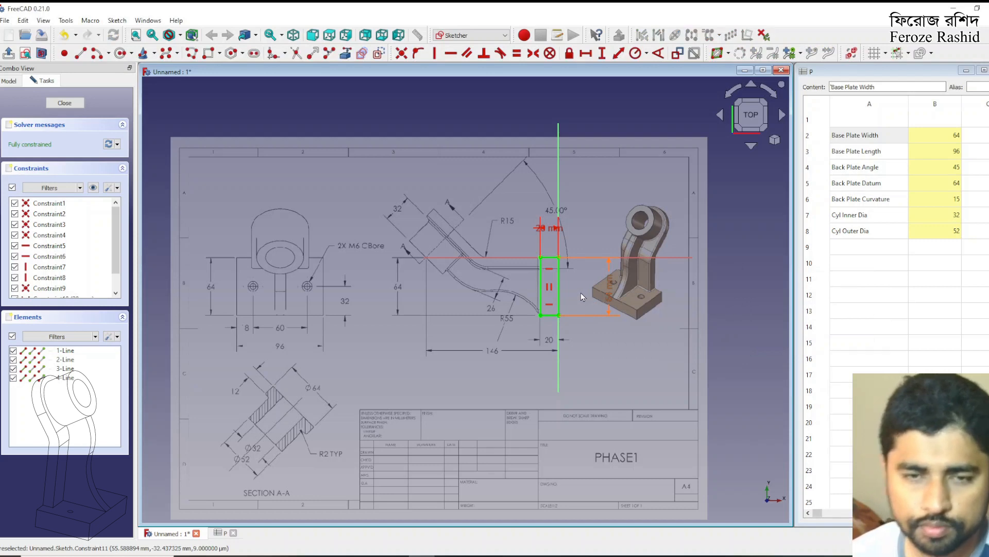
Finish the base plate sketch and rename it sksBasePlate
left_click(79, 104)
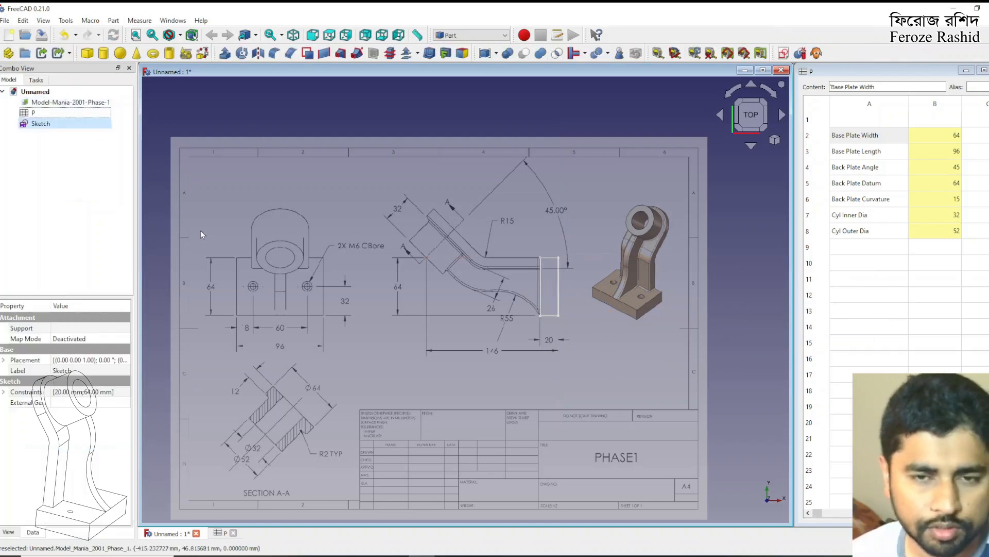
left_click(53, 125)
type("sks")
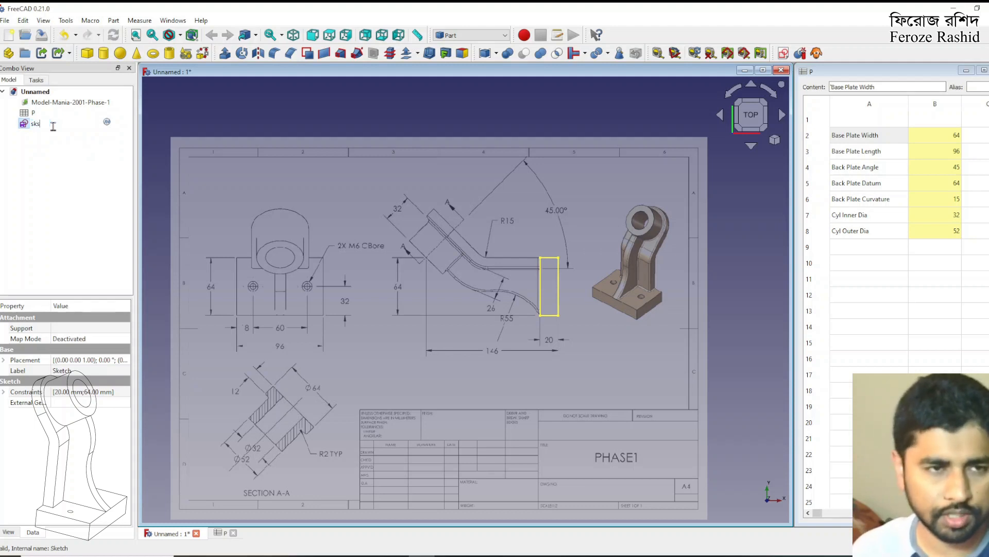
type("BasePlate")
key("Return")
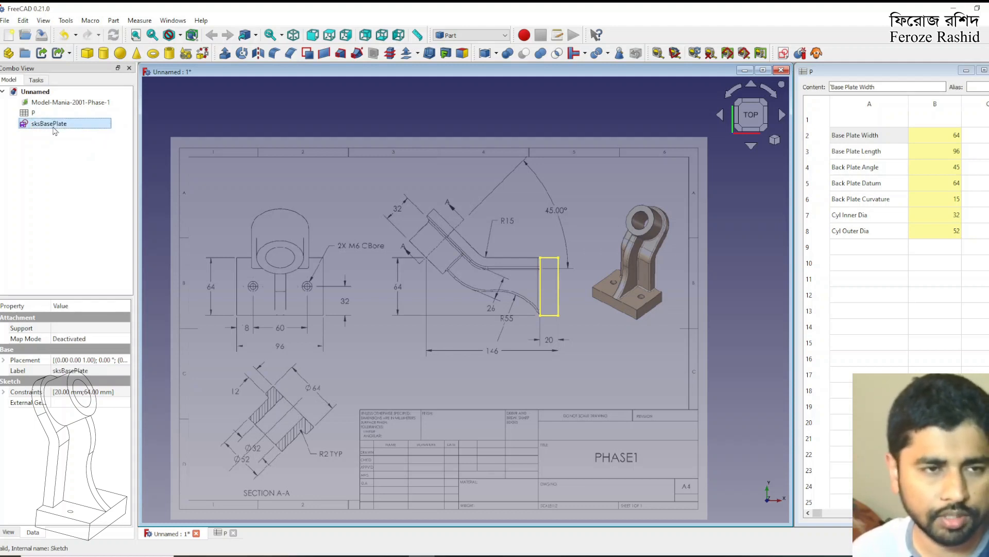
Extrude sksBasePlate symmetrically along its normal by 10 mm as a solid
left_click(225, 53)
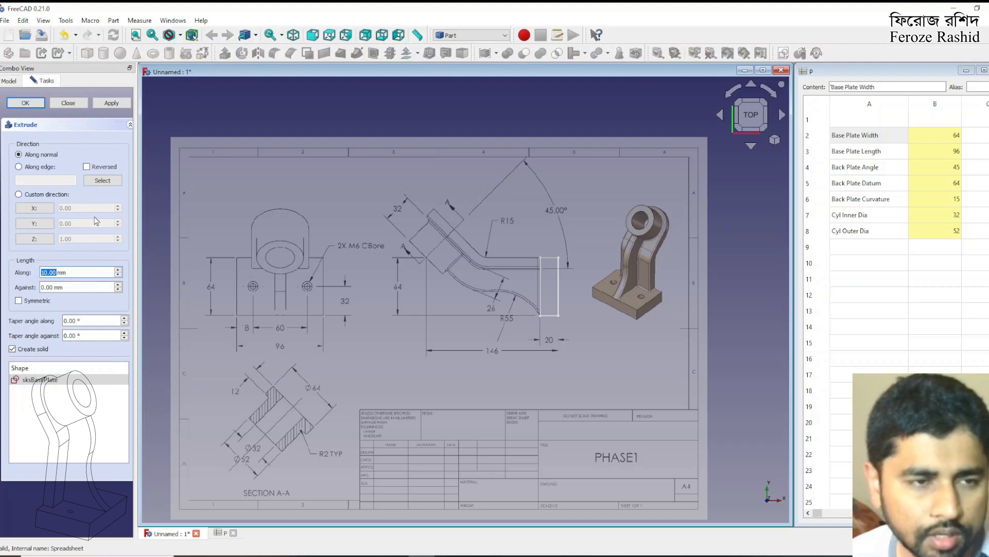
left_click(19, 300)
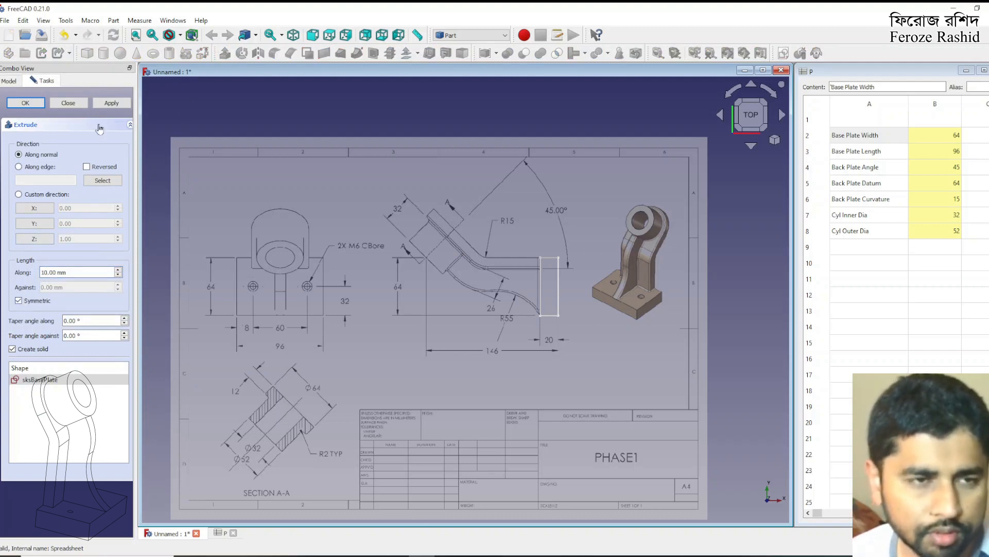
left_click(101, 106)
left_click(67, 104)
mouse_move(556, 313)
middle_mouse_down()
mouse_move(647, 257)
mouse_move(639, 261)
middle_mouse_up()
key("2")
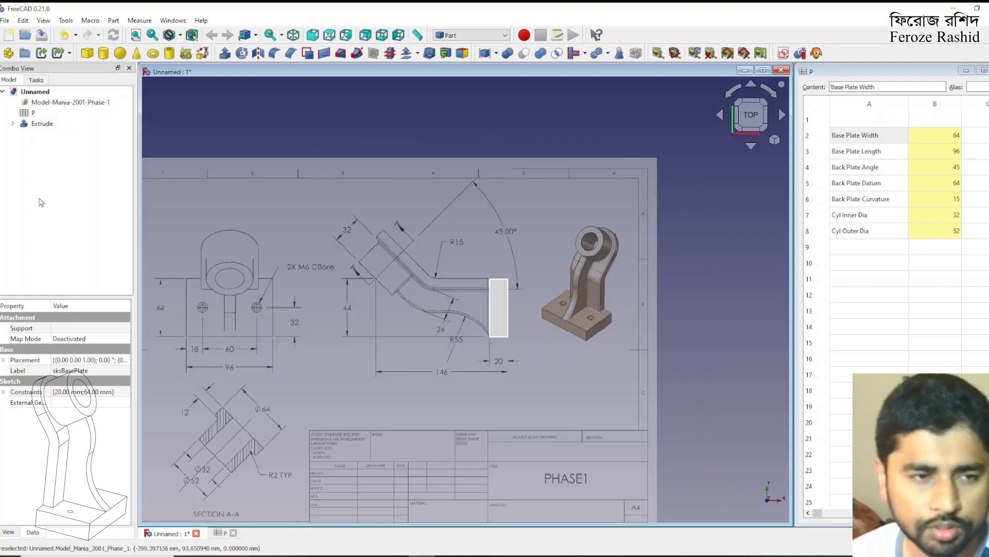
Rename the extrusion as BasePlate
left_click(44, 124)
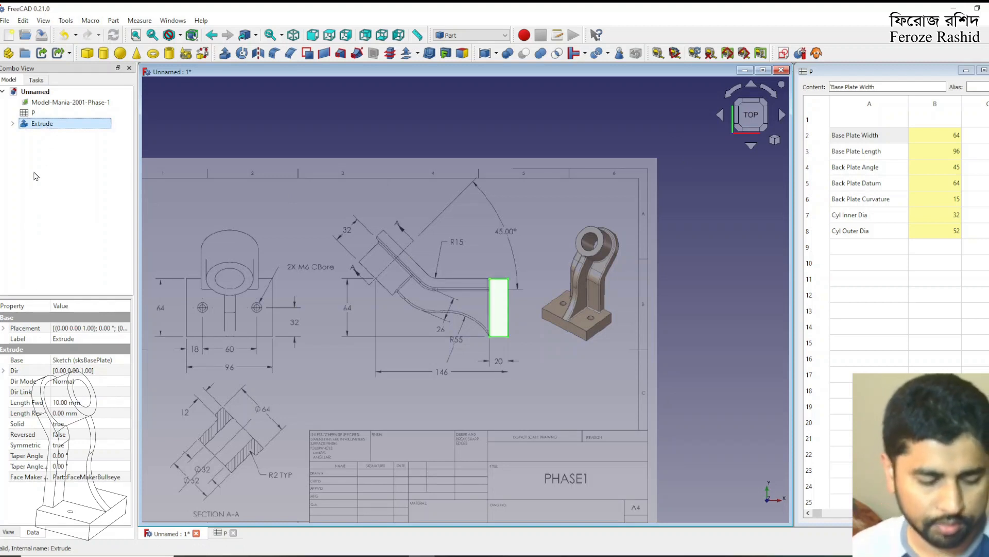
key("F2")
type("BasePlate")
key("Return")
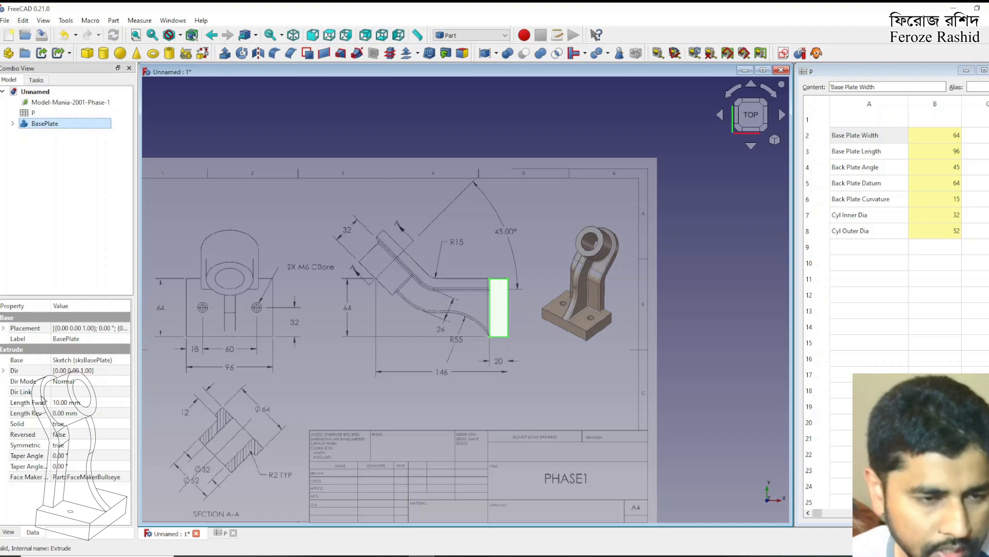
Link BasePlate's forward extrusion length to the spreadsheet with the formula <<P>>.BasePlateLength
left_click(57, 402)
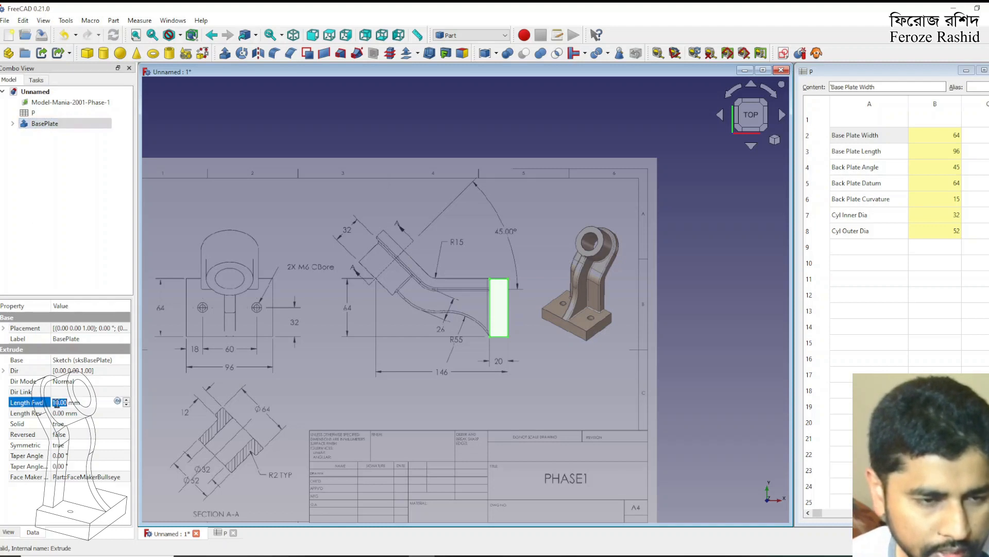
left_click(117, 402)
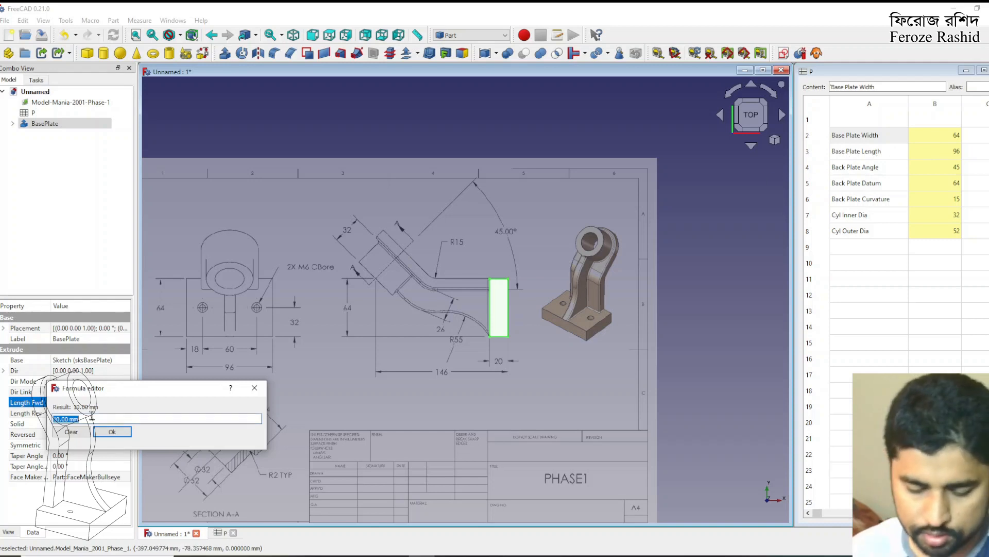
type("P>>")
left_click(66, 453)
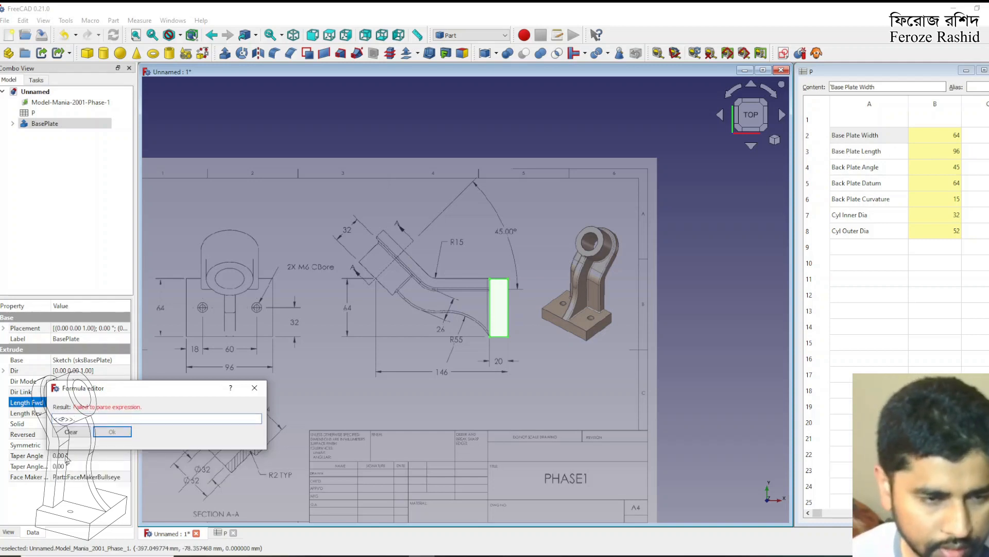
type("BasePlateLength")
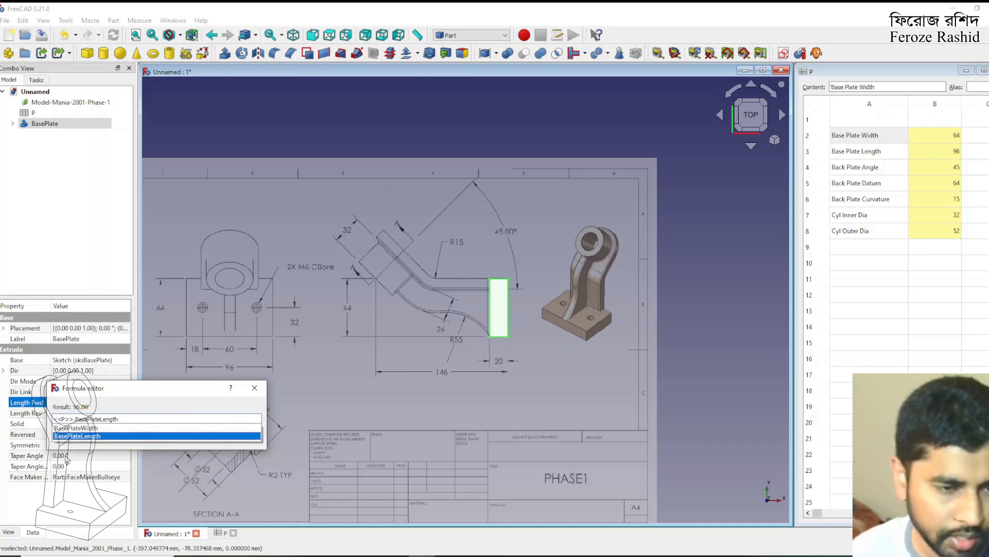
left_click(111, 432)
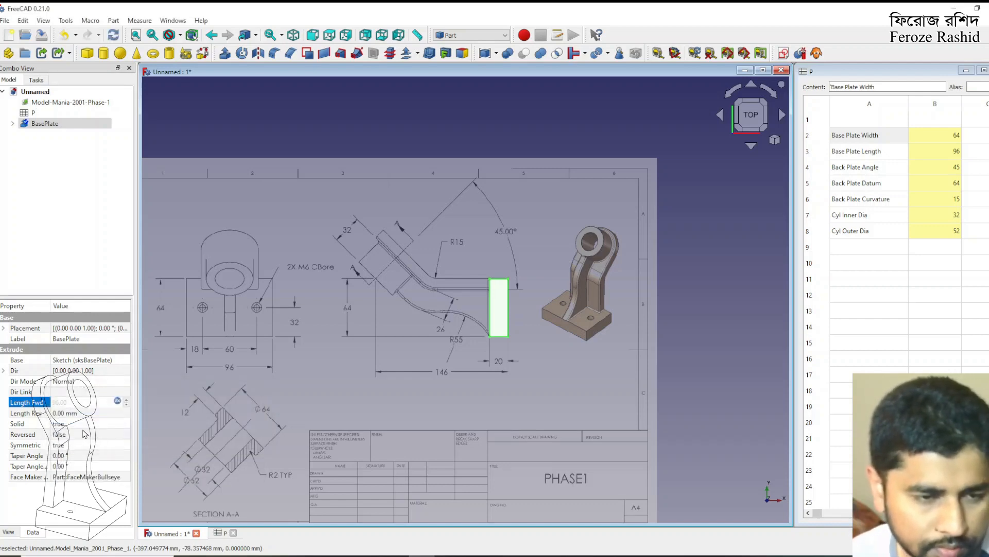
Create a new sketch on the base plate's large left face, the one toward the back plate, attached as Plane face
left_click(728, 377)
mouse_move(613, 382)
middle_mouse_down()
mouse_move(607, 312)
mouse_move(467, 358)
mouse_move(494, 392)
middle_mouse_up()
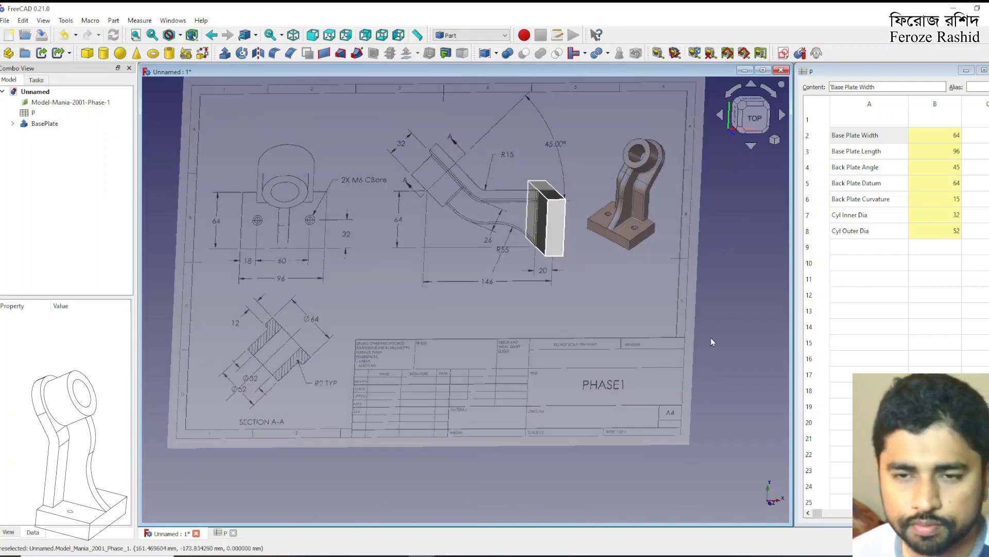
middle_click_drag(636, 241, 624, 247)
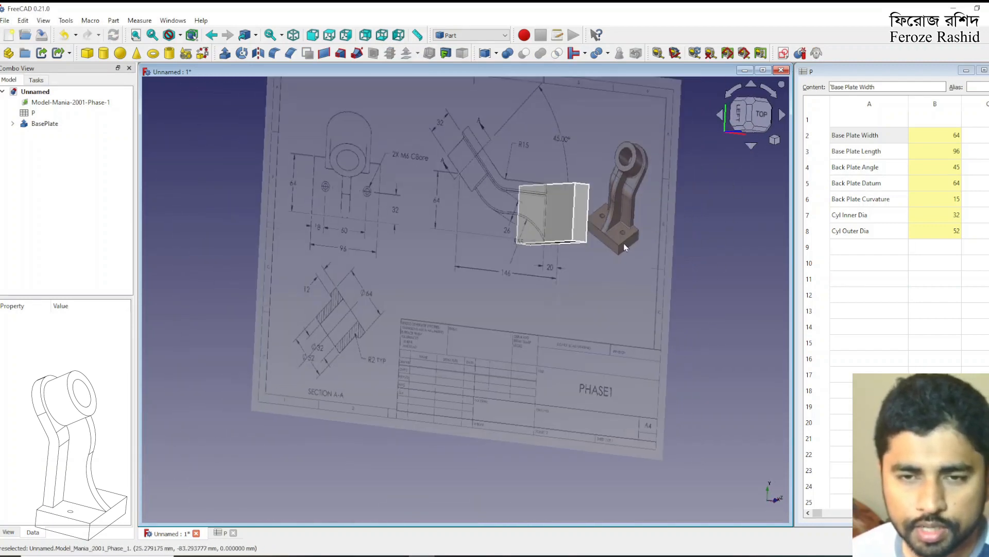
left_click(561, 220)
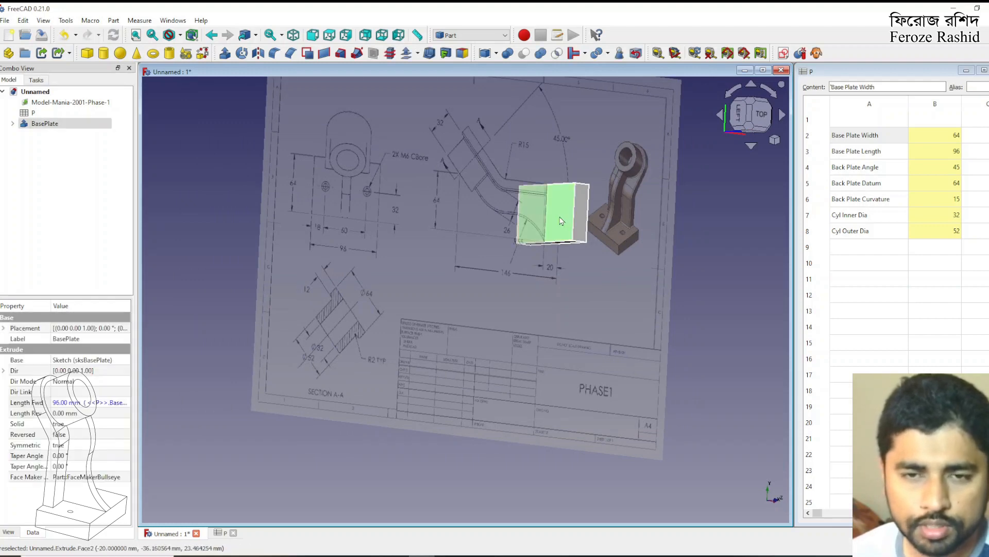
left_click(783, 53)
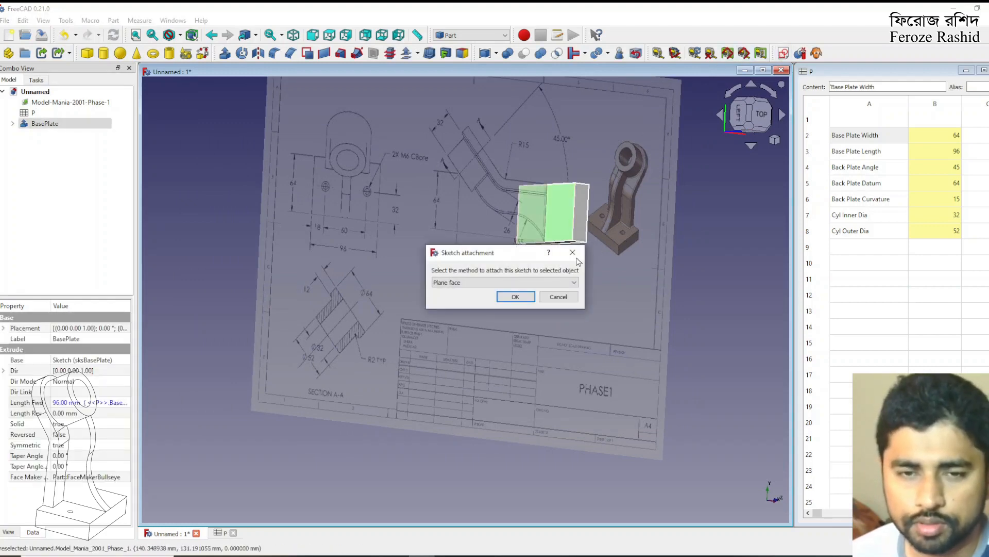
left_click(515, 298)
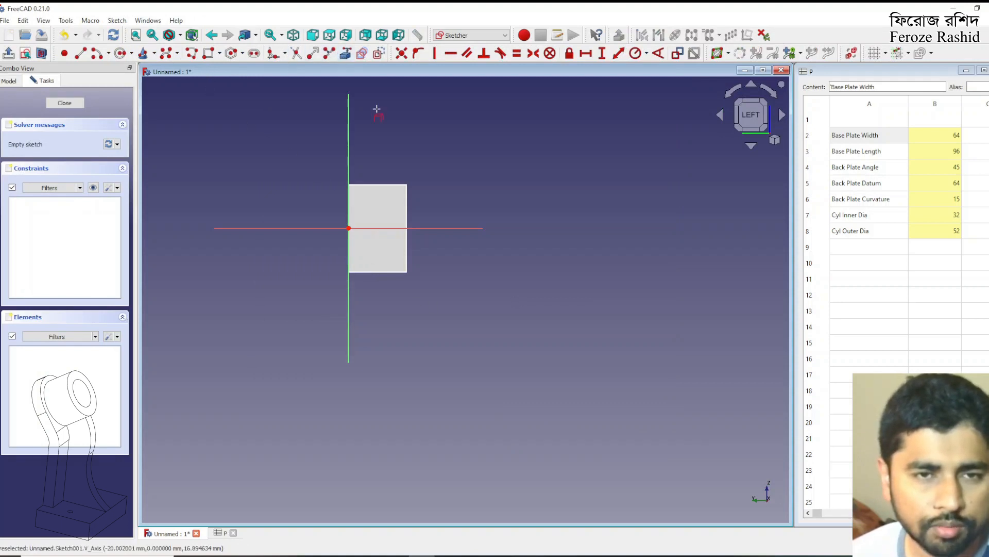
Reference the plate edge opposite the vertical axis as external geometry and draw two circles, one on each side of the horizontal axis
left_click(345, 53)
left_click(406, 194)
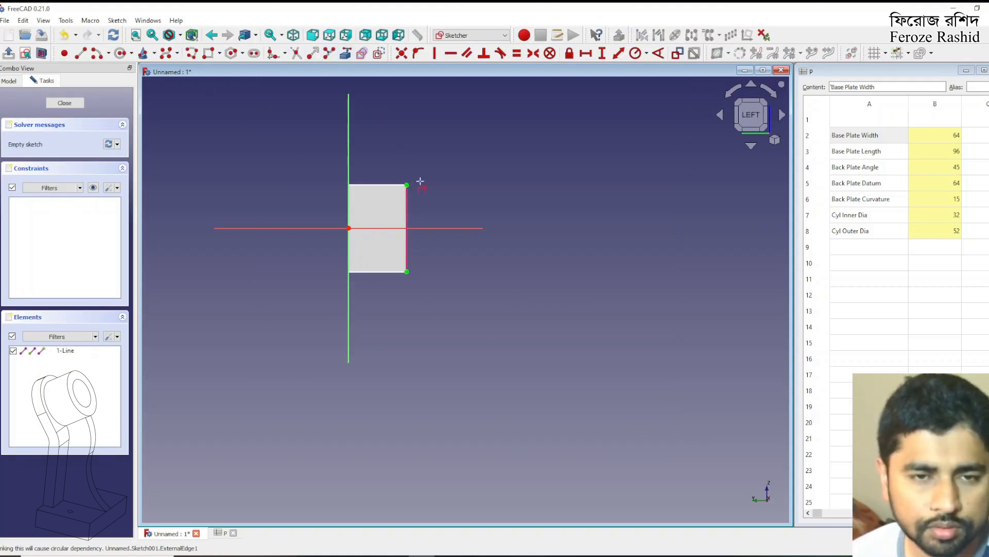
left_click(122, 53)
left_click(375, 207)
left_click(383, 210)
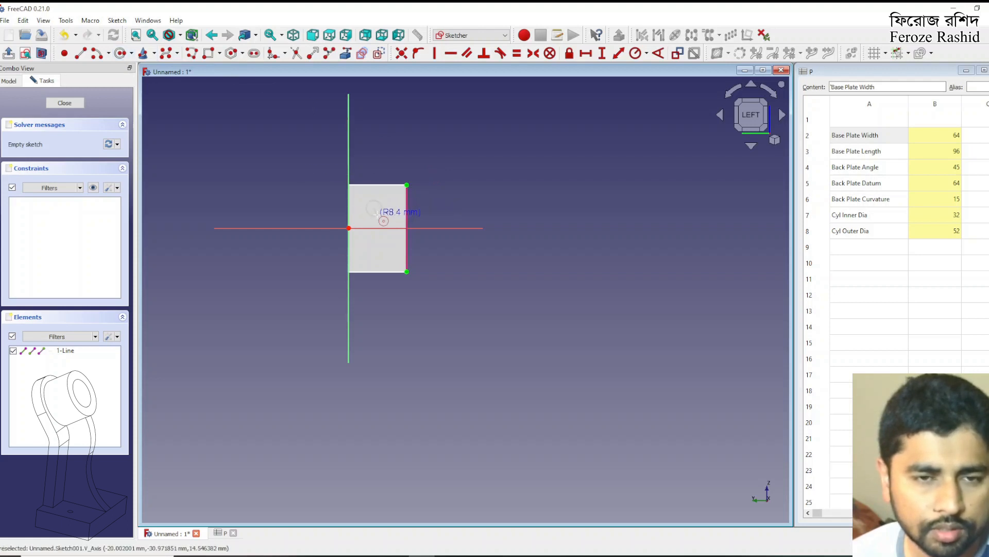
left_click(374, 248)
left_click(382, 250)
Constrain both circles to equal size with a 3 mm radius
left_click(381, 254)
left_click(380, 213)
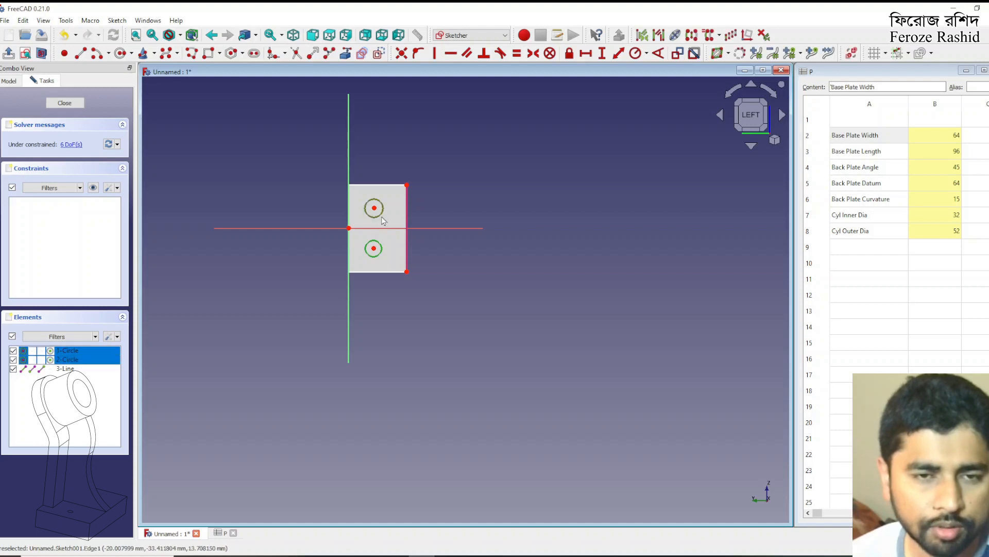
left_click(635, 54)
type("3mm")
key("Return")
Align the two circle centres with a vertical constraint
scroll(375, 213, "up", 5)
left_click(376, 210)
left_click(383, 209)
left_click(375, 204)
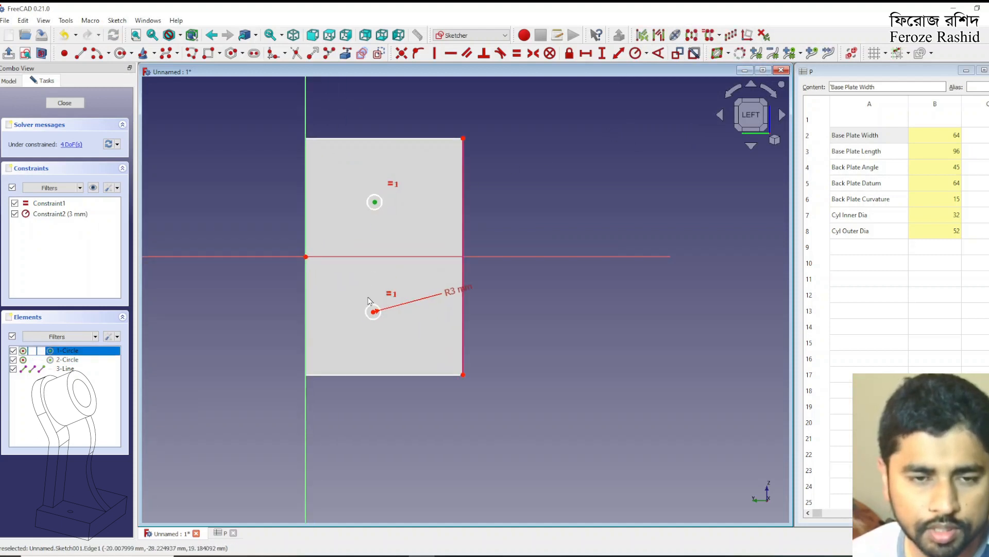
left_click(372, 308)
left_click(436, 53)
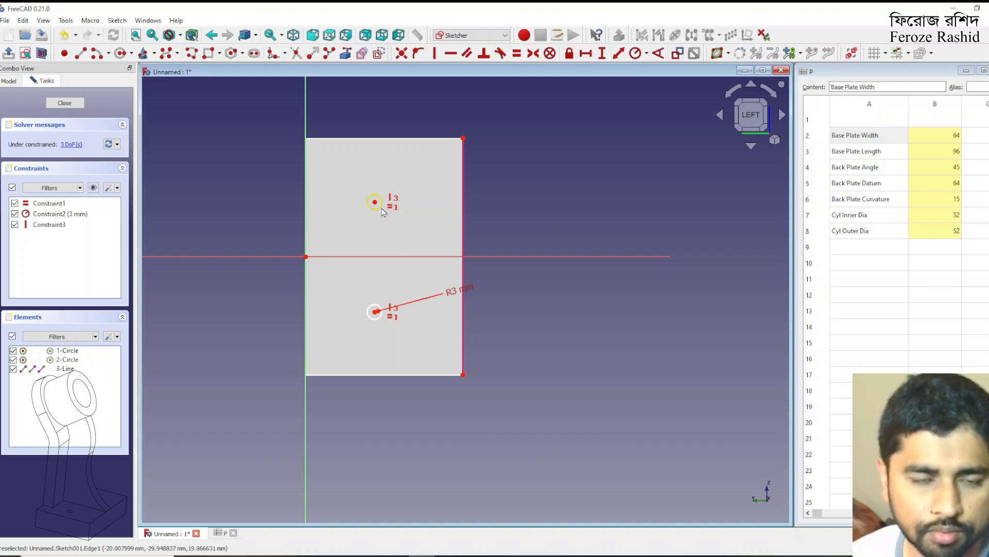
Constrain the horizontal distance from the upper circle's centre to the plate's referenced upper corner to 32 mm
left_click(376, 203)
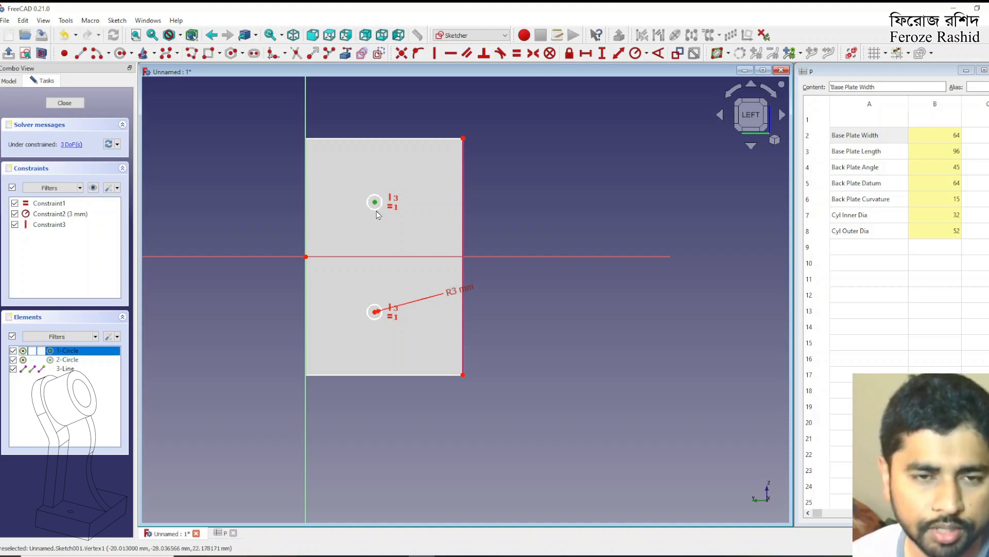
left_click(376, 311)
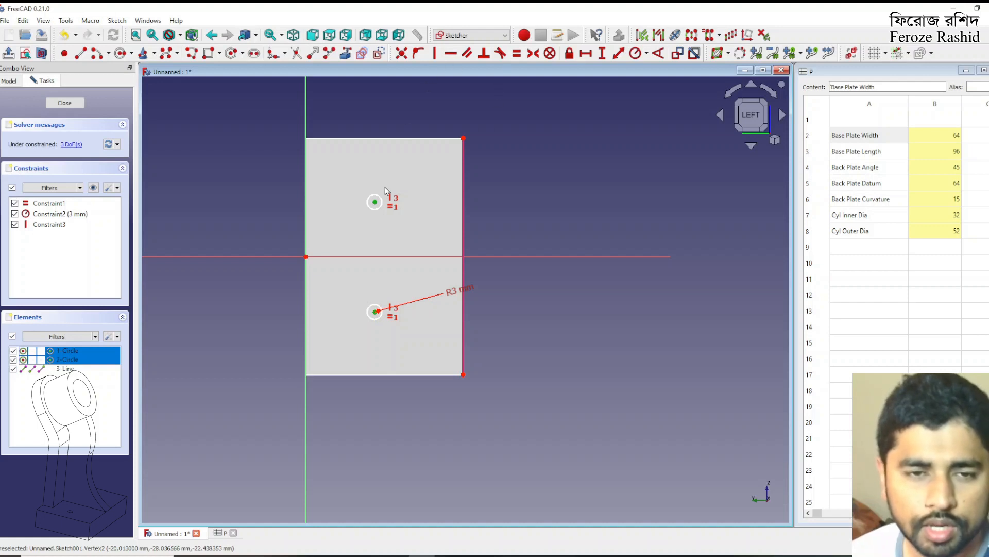
left_click(438, 167)
left_click(375, 202)
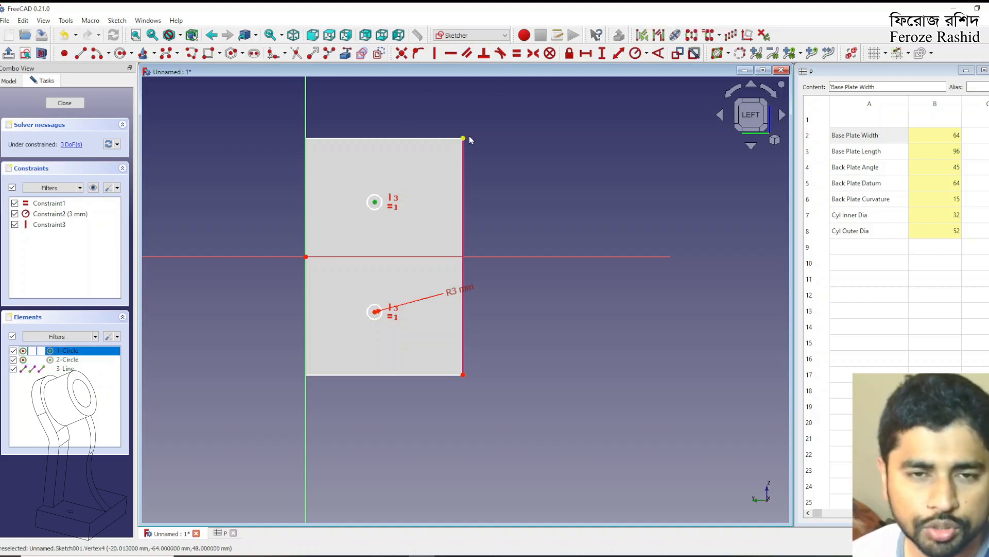
left_click(463, 139)
left_click(585, 54)
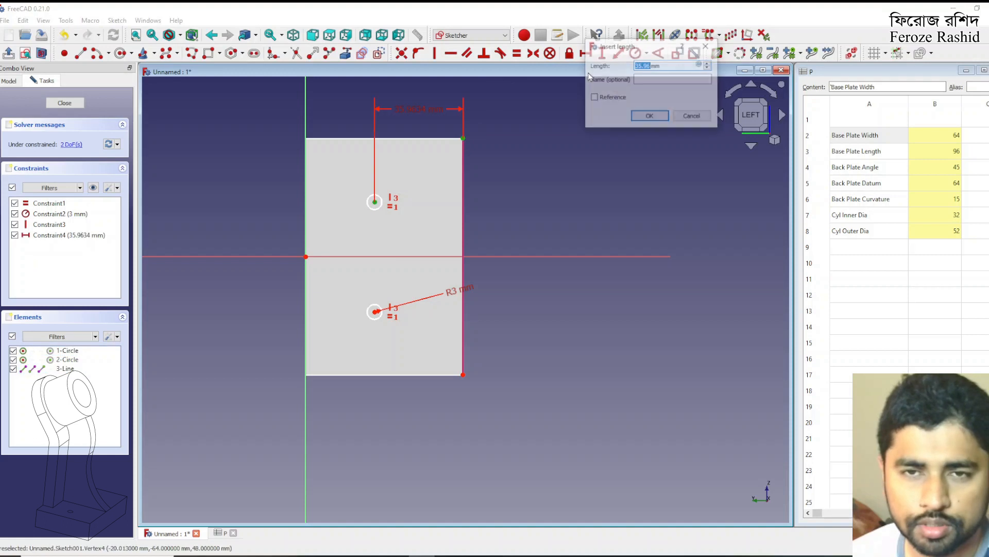
type("32")
key("Return")
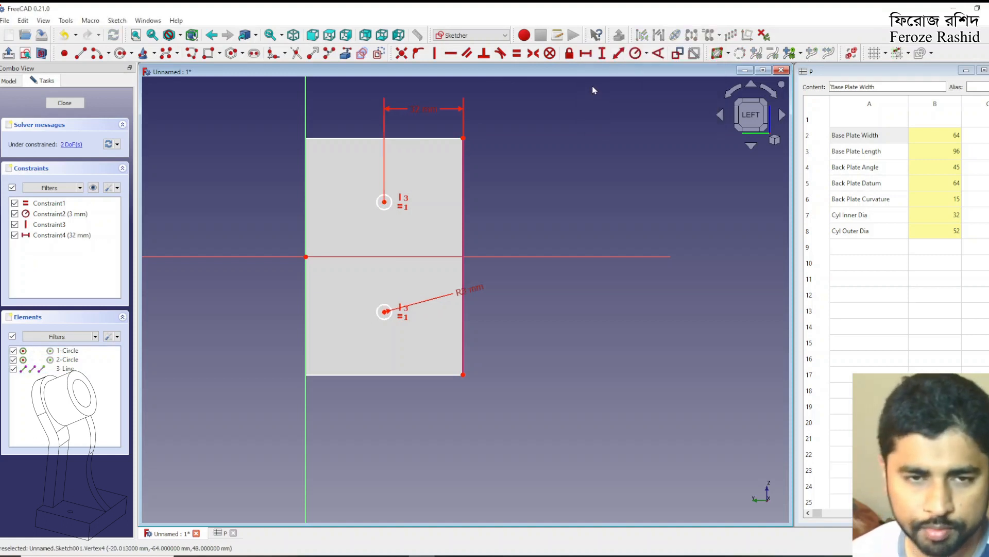
Make the two circle centres symmetric about the horizontal axis
left_click(385, 202)
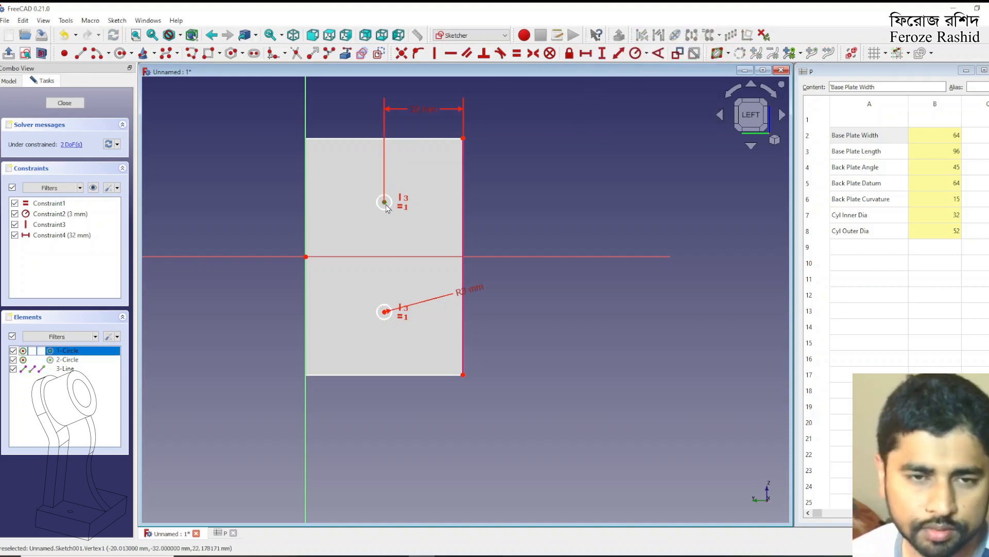
left_click(385, 312)
left_click(496, 257)
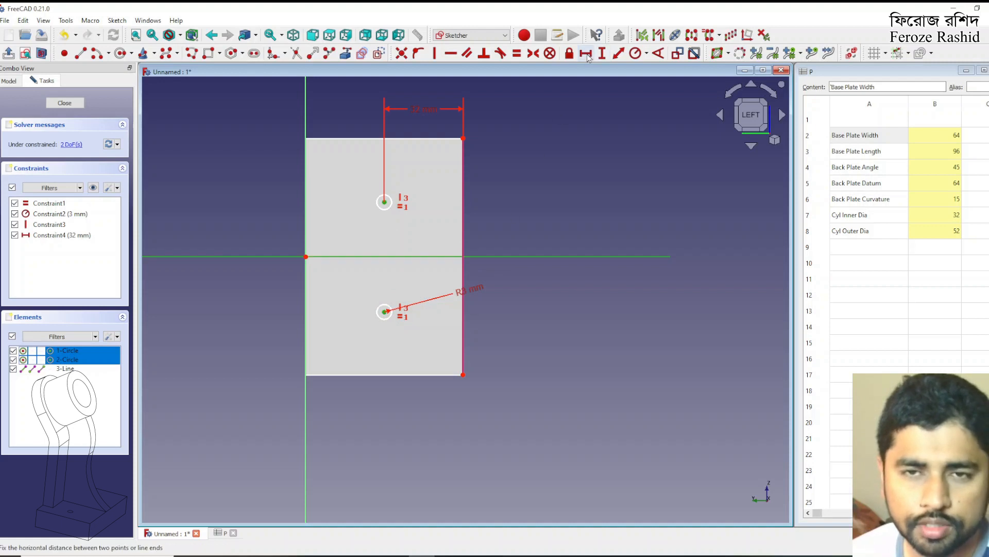
left_click(531, 53)
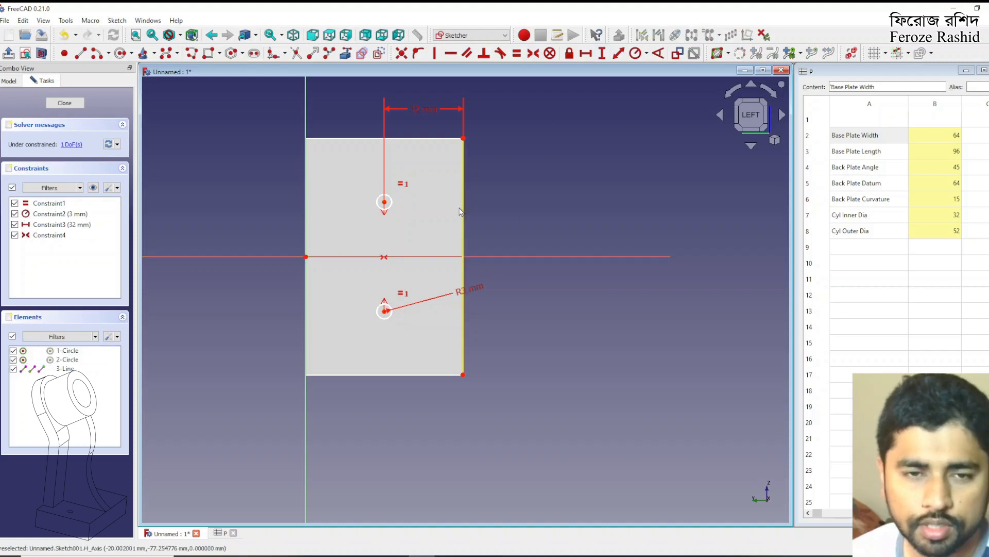
Constrain the vertical distance from the upper circle's centre to the referenced upper corner to 18 mm and close the sketch
left_click(385, 203)
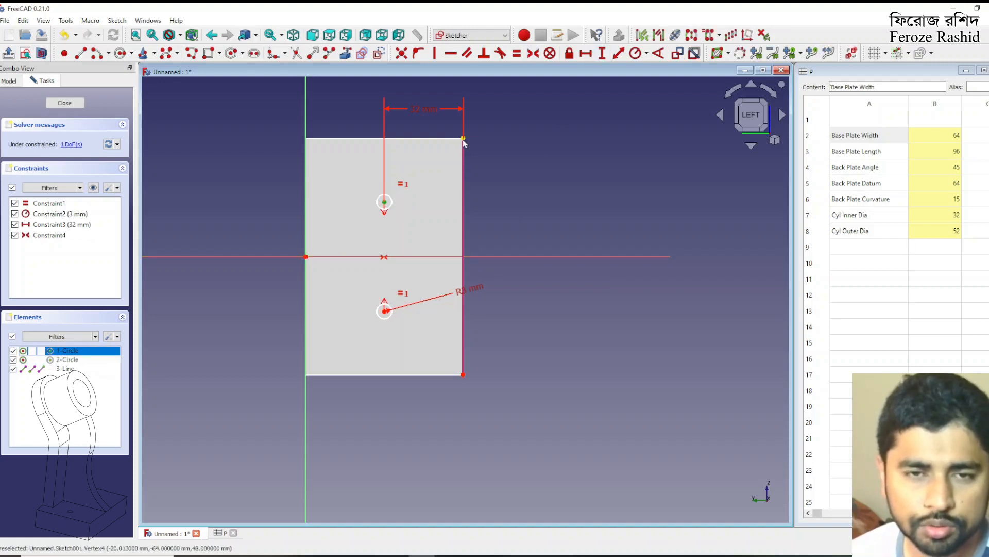
left_click(464, 138)
left_click(602, 54)
type("18")
key("Return")
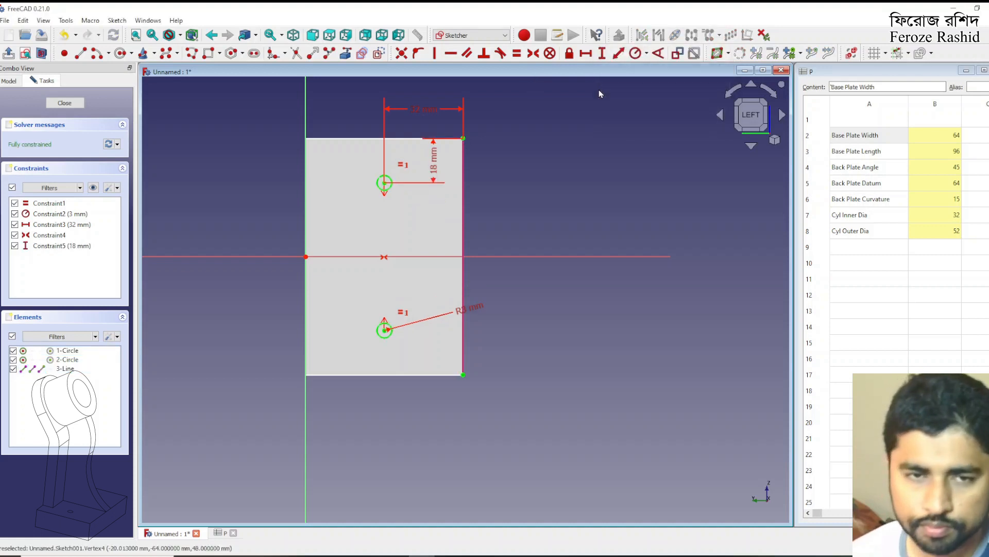
left_click(64, 103)
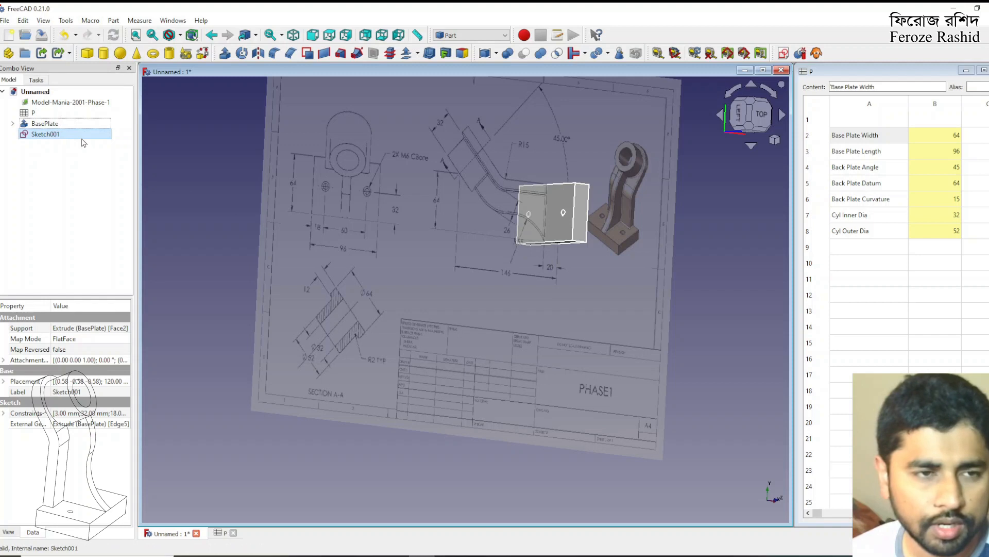
Extrude the hole sketch 10 mm along its reversed normal as a solid and rename the extrusion HoleCylinder
left_click(224, 53)
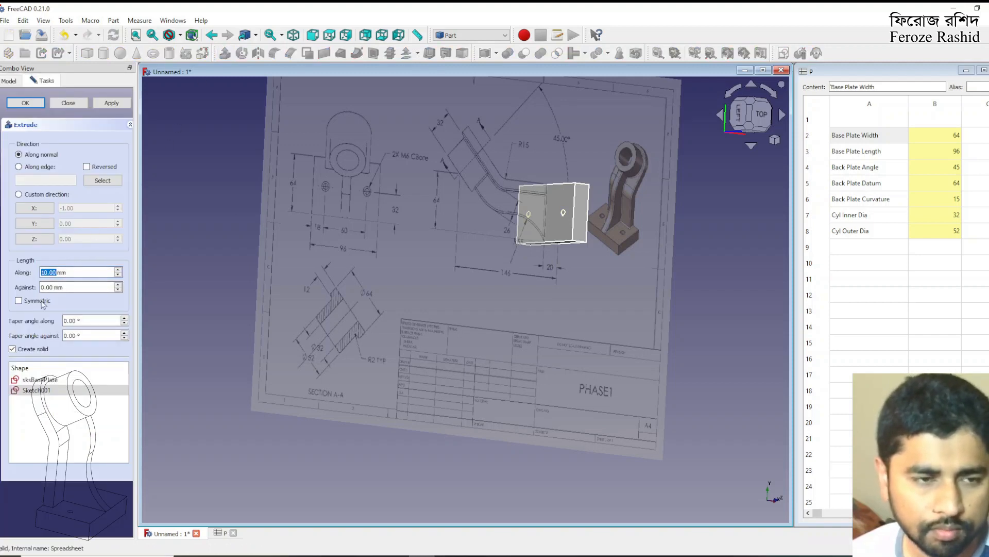
left_click(86, 167)
left_click(109, 103)
left_click(68, 104)
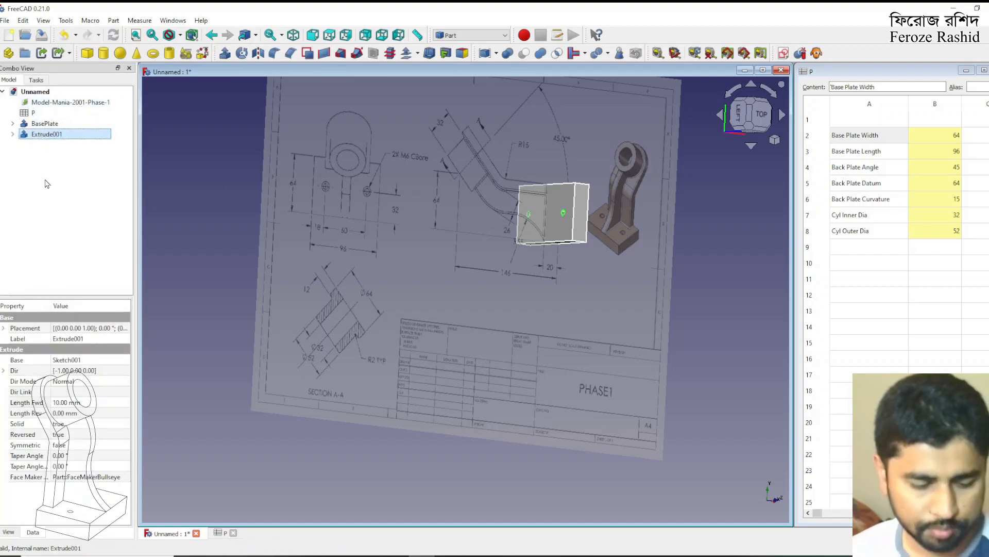
key("F2")
type("HoleCylinder")
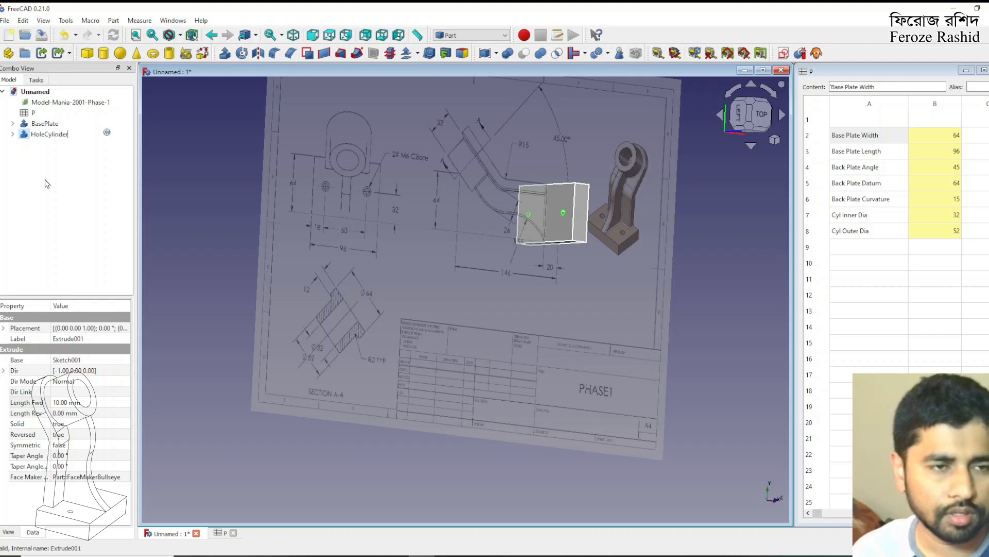
key("Return")
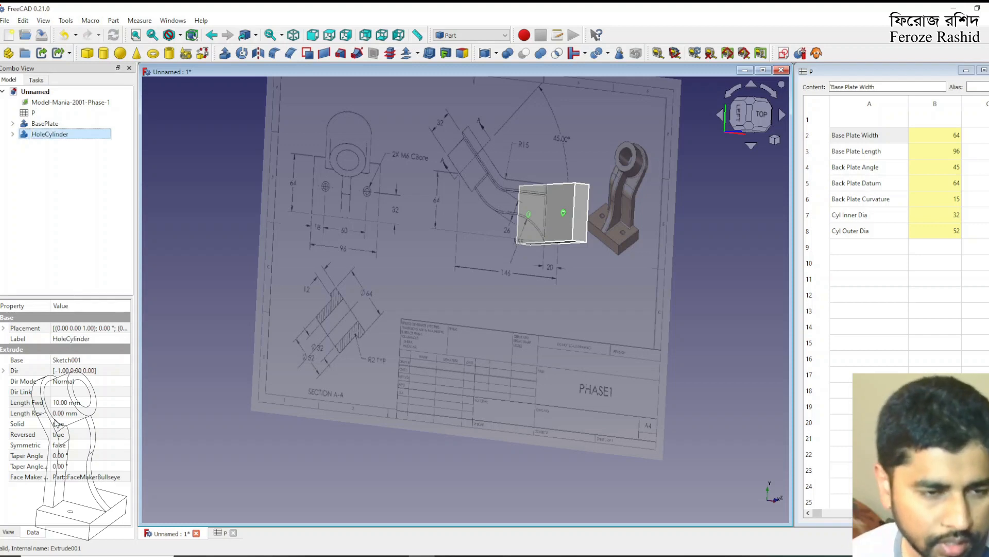
Set the forward extrusion length of HoleCylinder to 20 mm through its formula editor
left_click(80, 404)
left_click(117, 402)
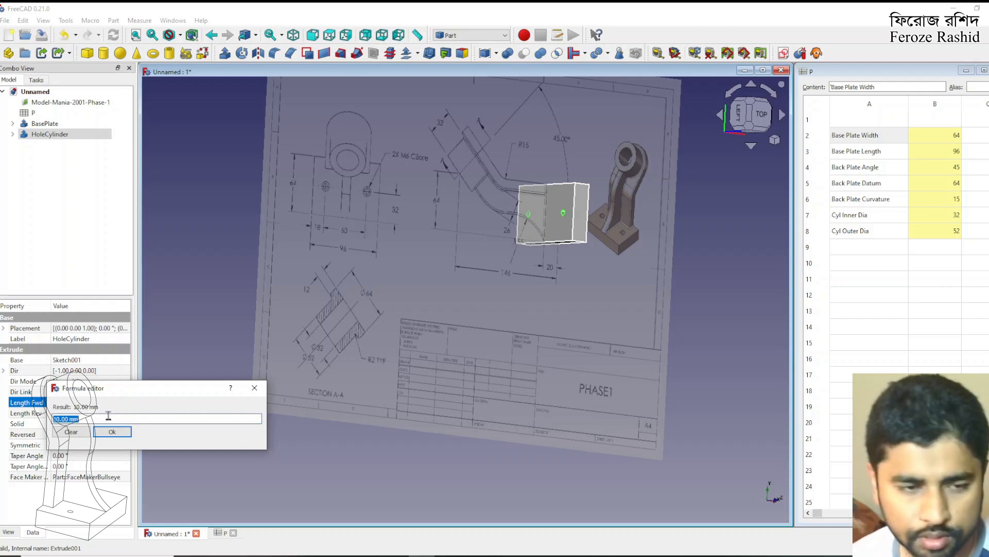
type("20")
key("Return")
left_click(108, 248)
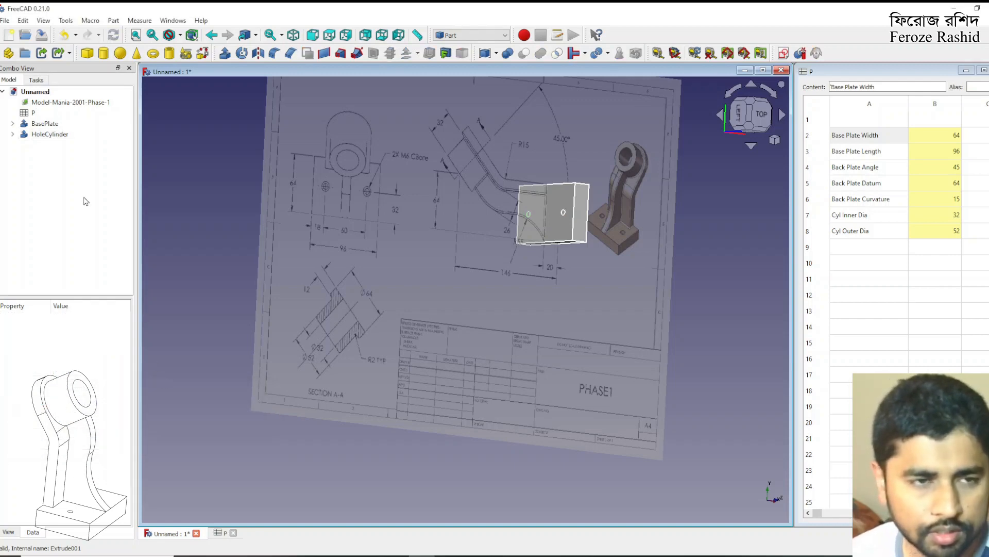
Cut HoleCylinder from BasePlate and rename the resulting body BasePlatewHole
left_click(56, 123)
left_click(61, 134, "ctrl")
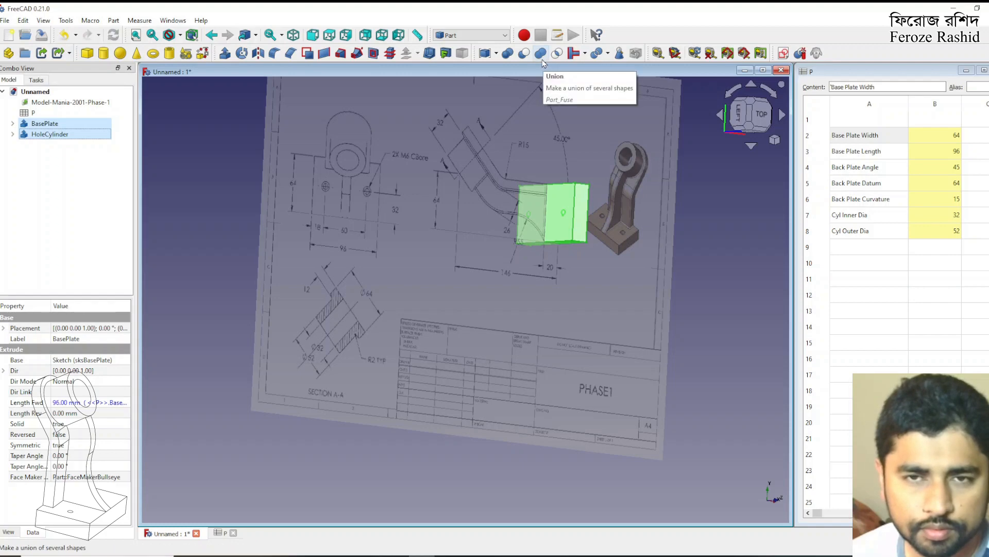
left_click(527, 54)
mouse_move(545, 211)
middle_mouse_down()
mouse_move(628, 207)
mouse_move(614, 240)
mouse_move(537, 211)
middle_mouse_up()
left_click(37, 124)
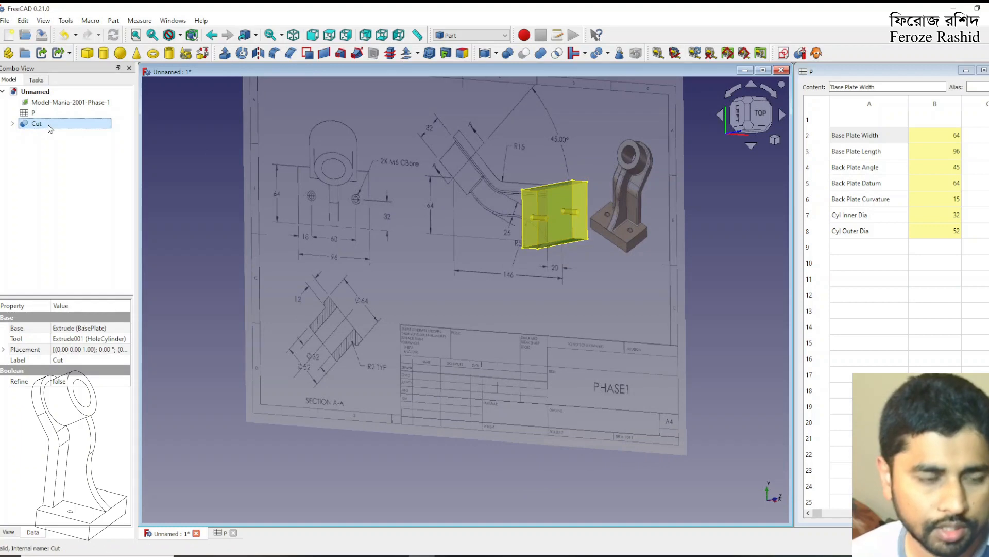
left_click(50, 127)
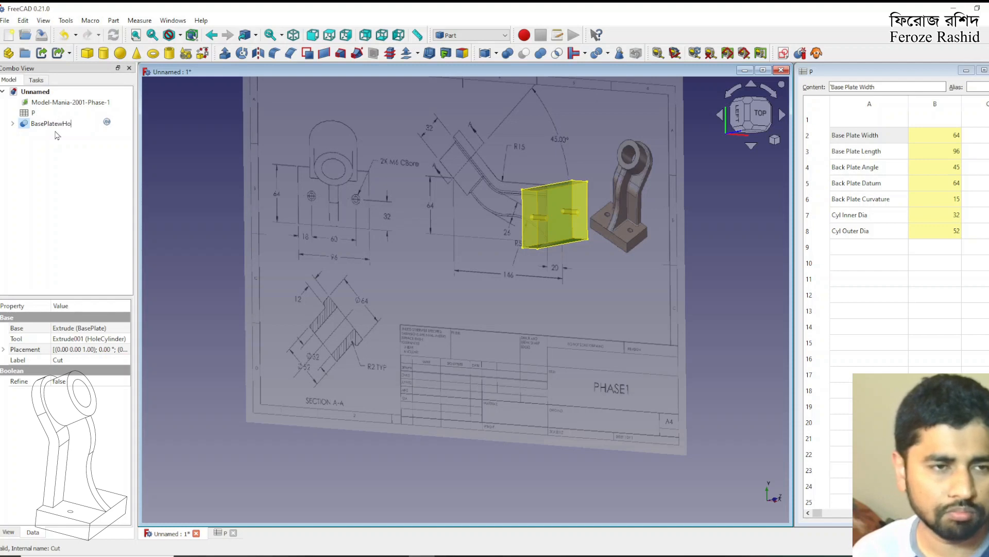
key("Return")
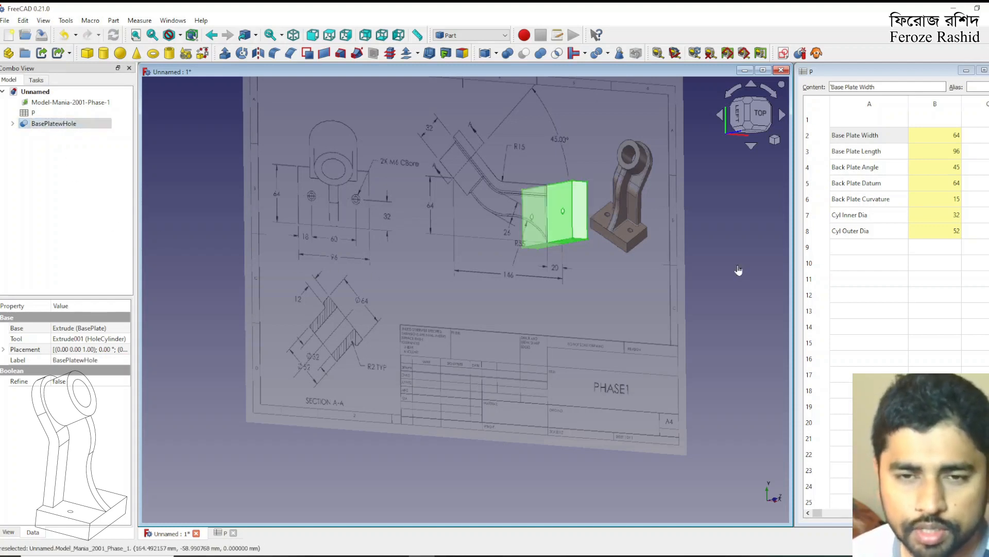
Switch to the top view and create a new sketch on the XY-Plane with zero offset
key("2")
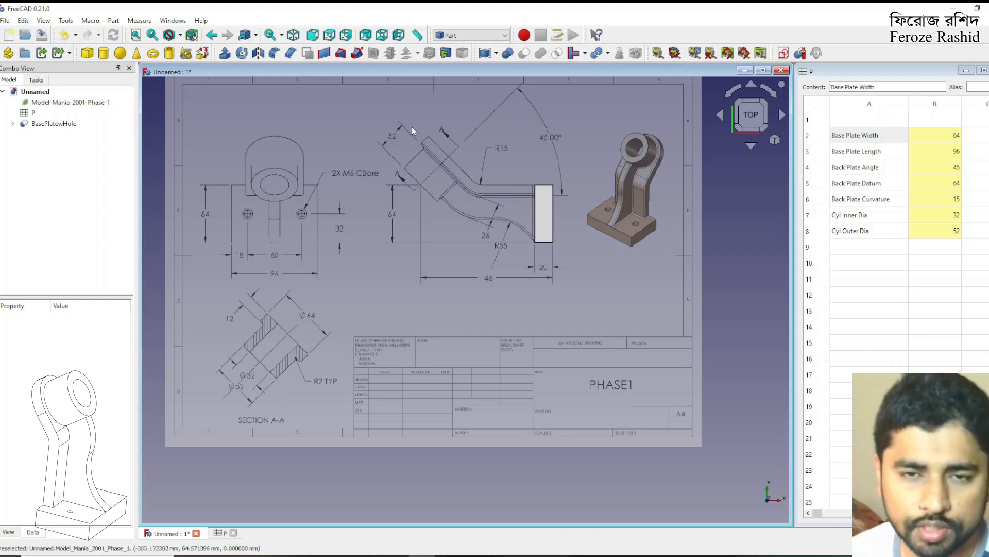
left_click(784, 54)
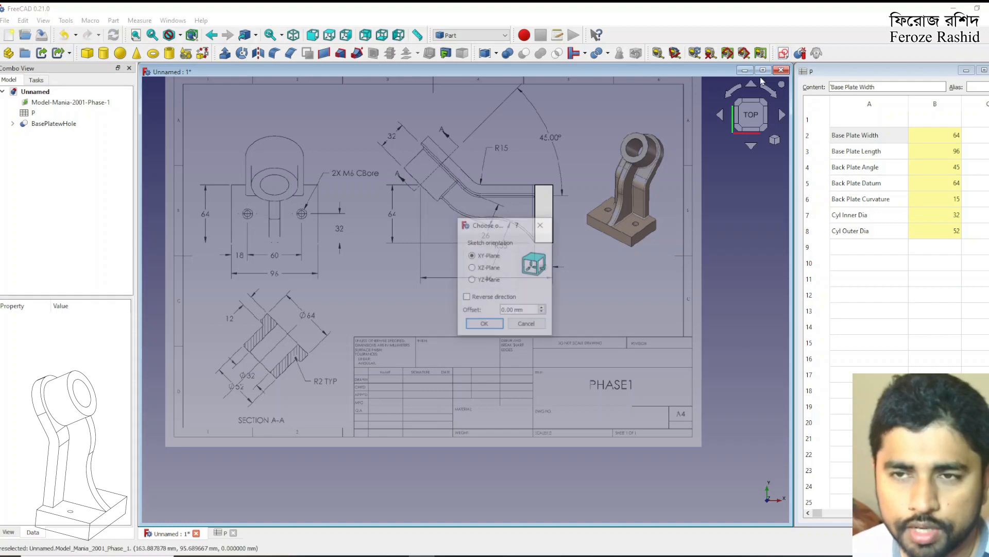
left_click(484, 325)
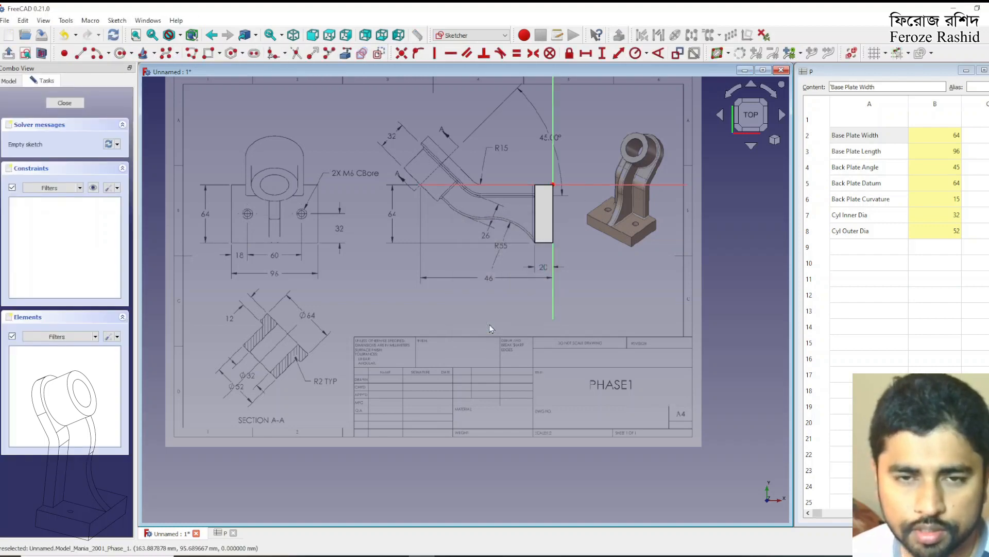
Reference the base plate's long edge on the back plate side as external geometry in the new sketch
scroll(552, 180, "up", 3)
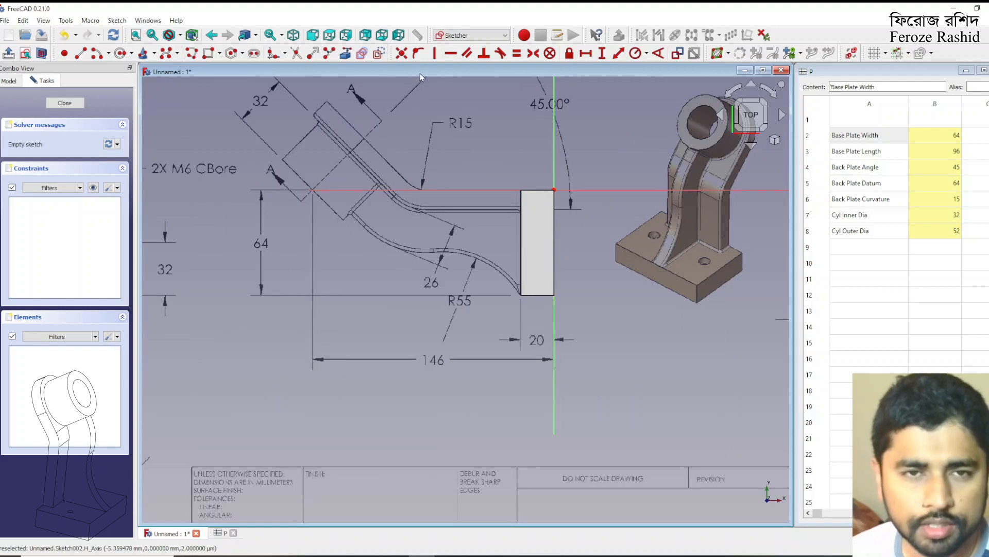
left_click(345, 55)
left_click(520, 216)
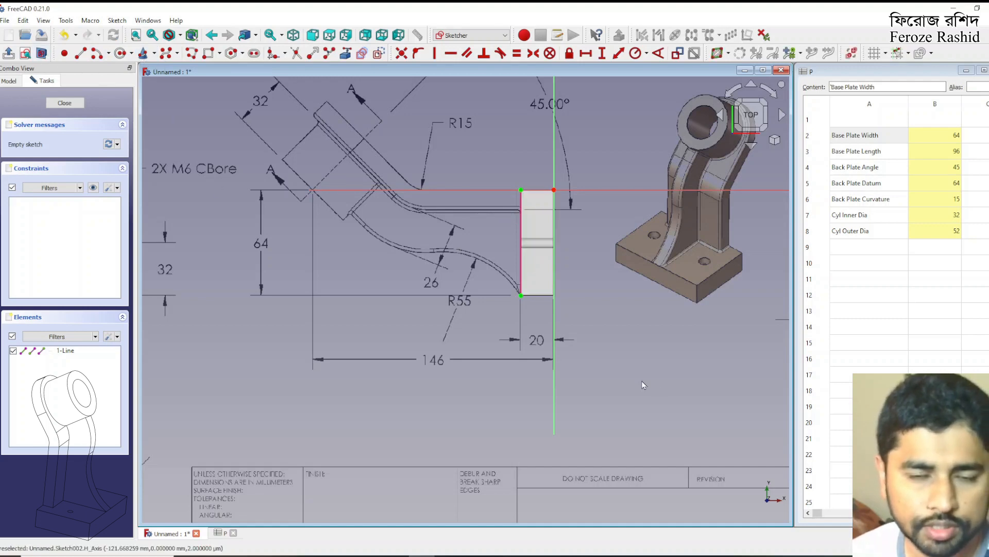
scroll(453, 242, "up", 2)
scroll(450, 251, "down", 1)
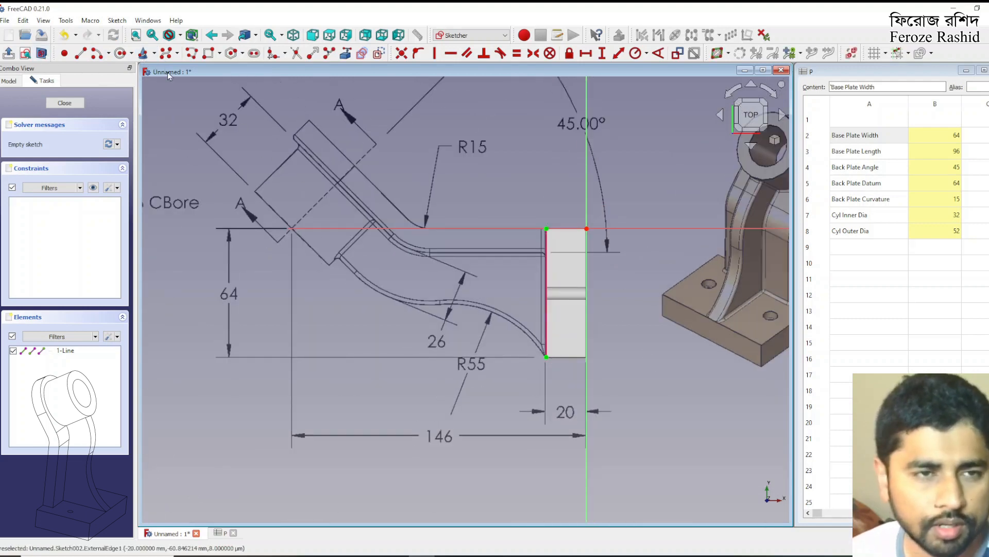
Trace the back plate's closed profile over the drawing with a polyline, starting at the referenced edge's upper end and using tangent arcs at the bend
left_click(190, 55)
left_click(546, 228)
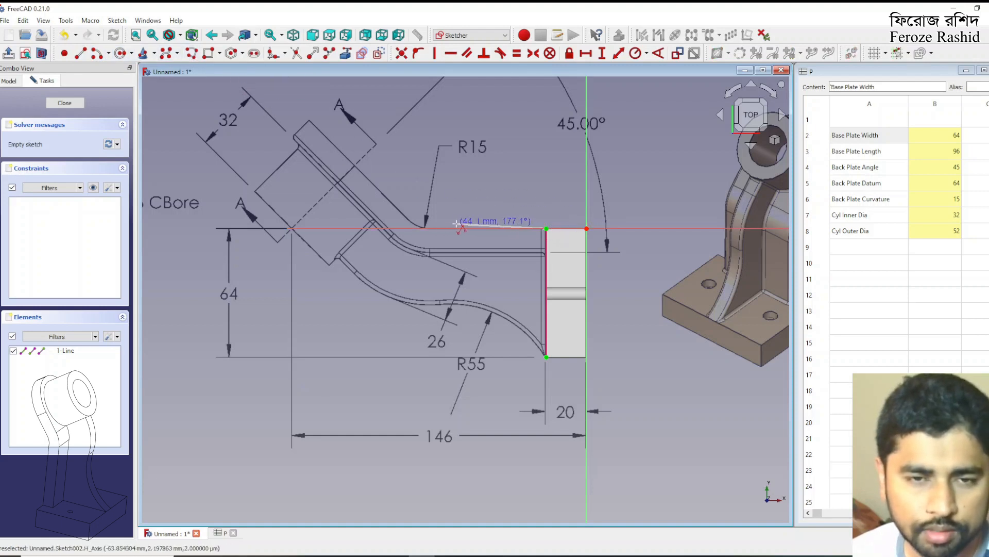
left_click(433, 228)
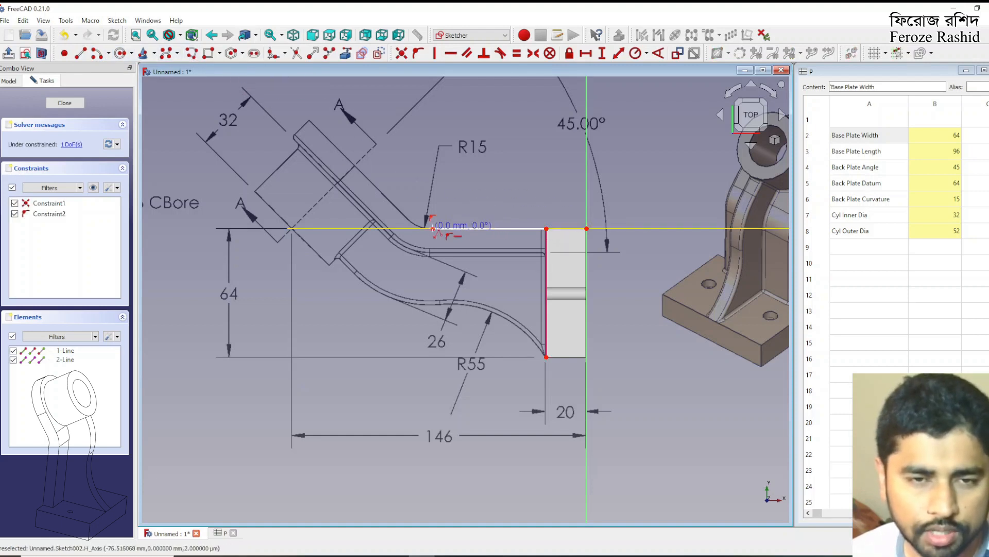
key("m")
left_click(408, 218)
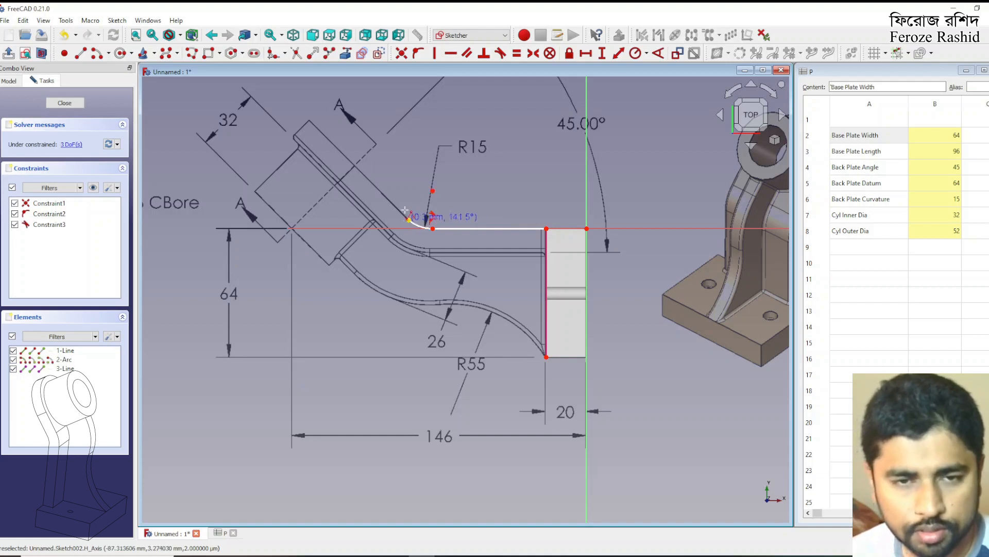
left_click(296, 131)
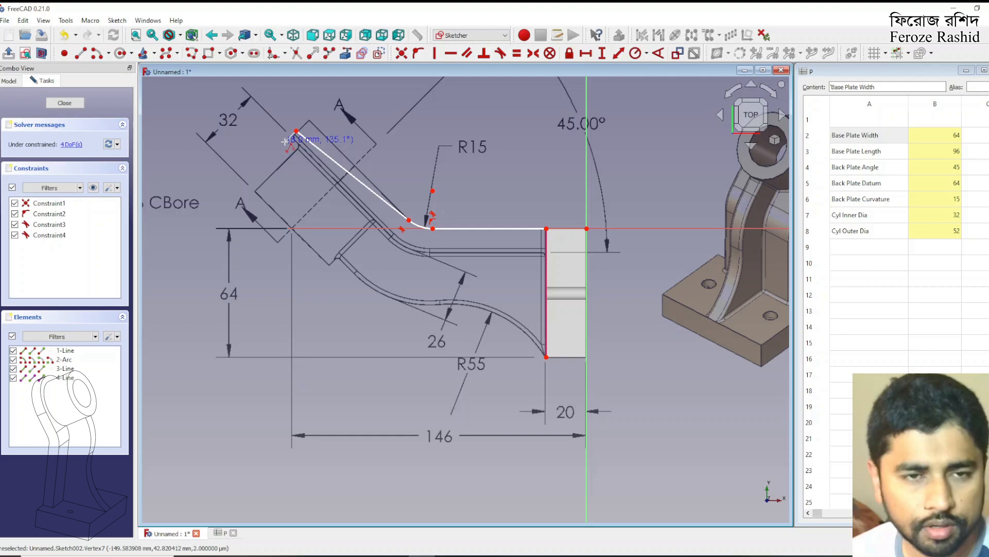
left_click(284, 143)
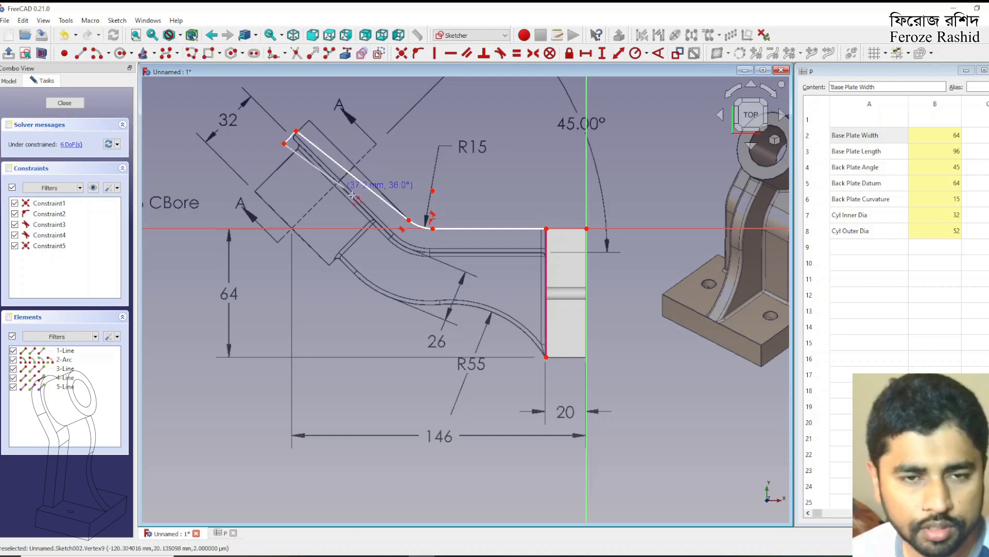
left_click(392, 236)
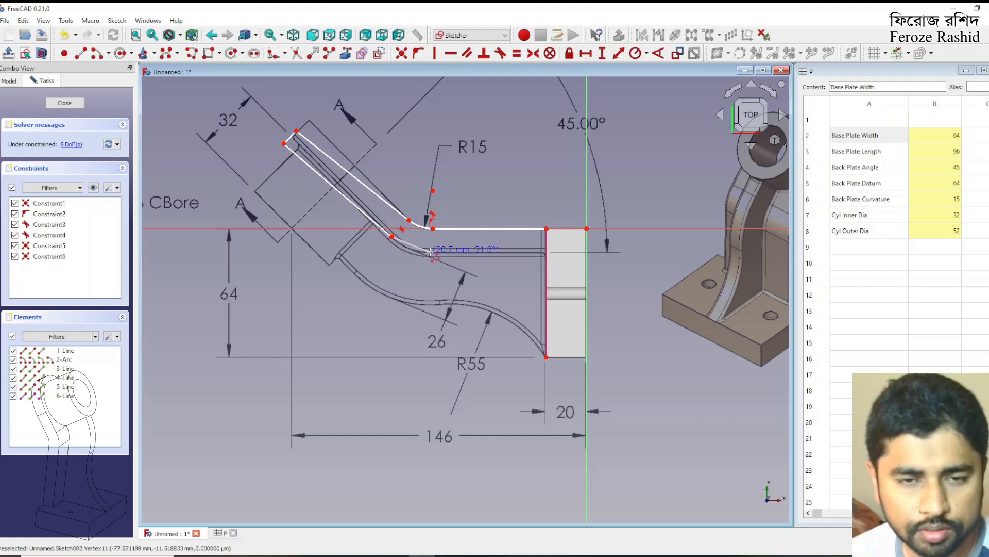
left_click(431, 252)
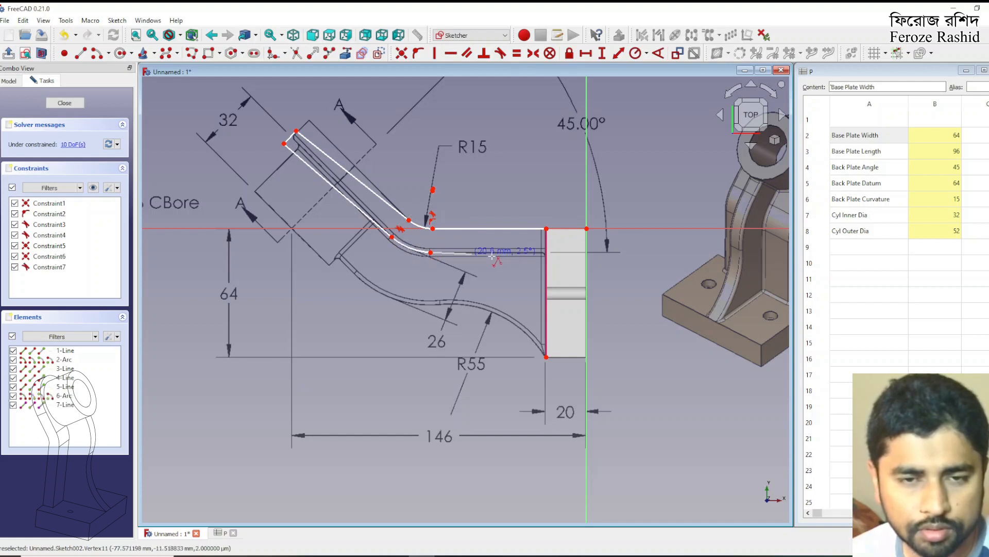
left_click(546, 256)
left_click(547, 228)
right_click(544, 193)
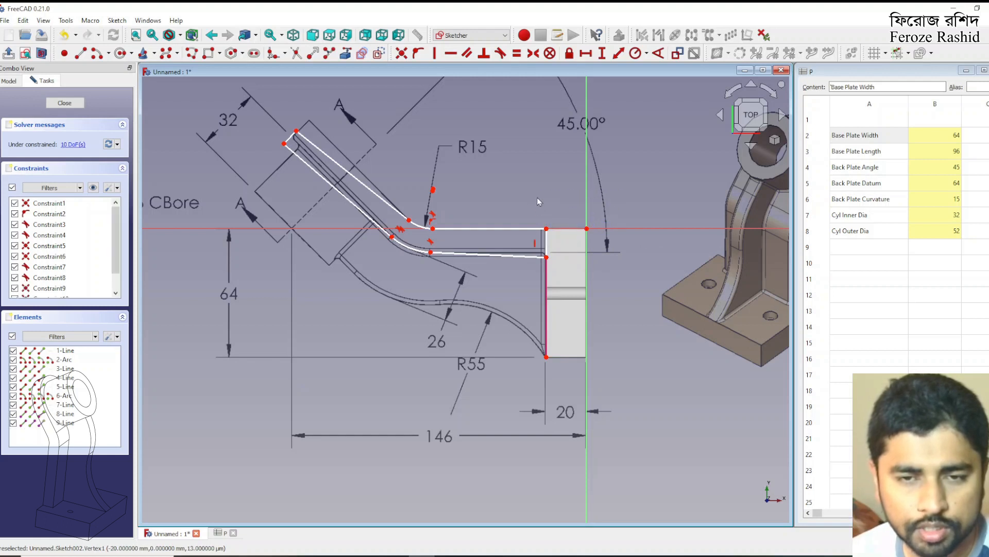
Constrain the back plate's lower straight edge horizontal and make the short end edge perpendicular to both inclined edges
left_click(490, 254)
left_click(451, 54)
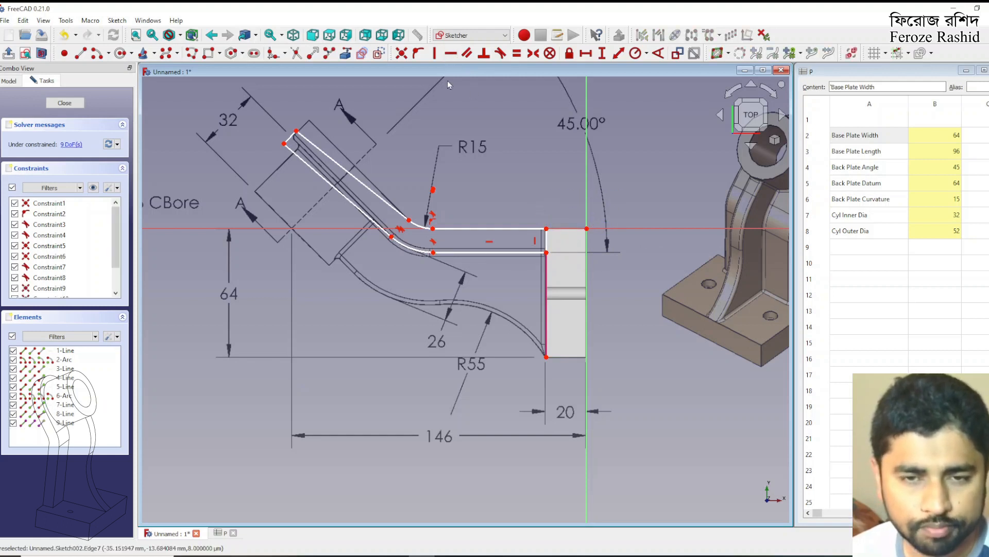
left_click_drag(296, 132, 310, 121)
left_click(306, 124)
left_click(316, 128)
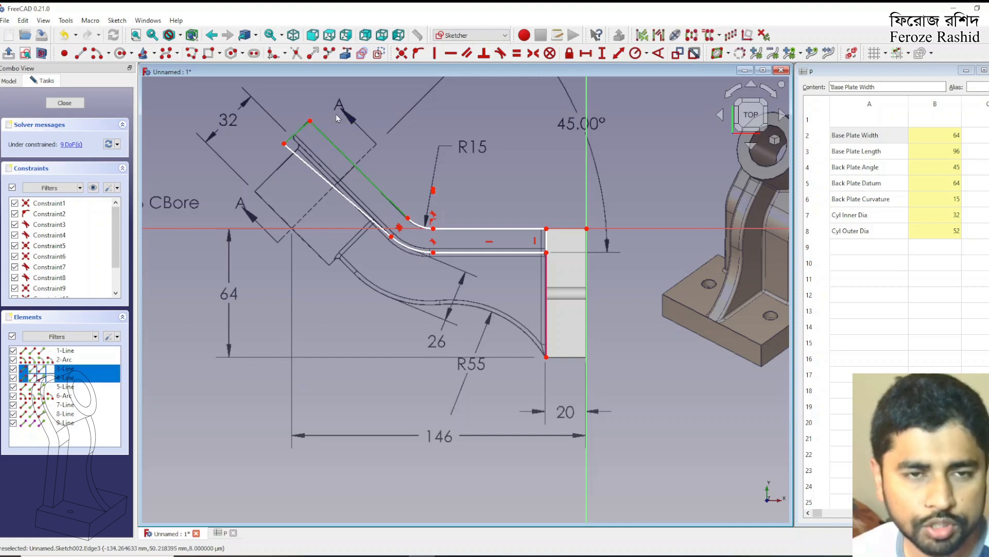
left_click(483, 53)
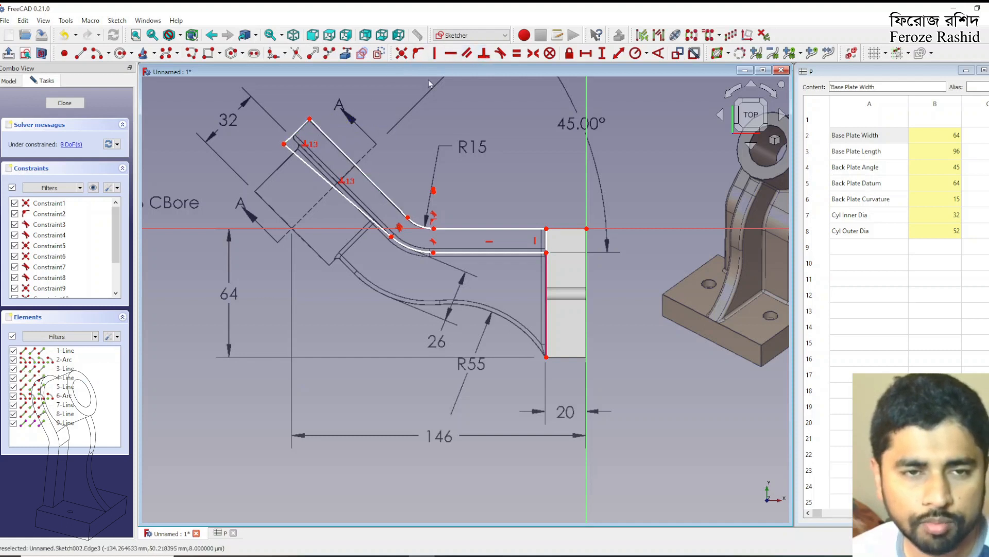
left_click(298, 132)
left_click(295, 154)
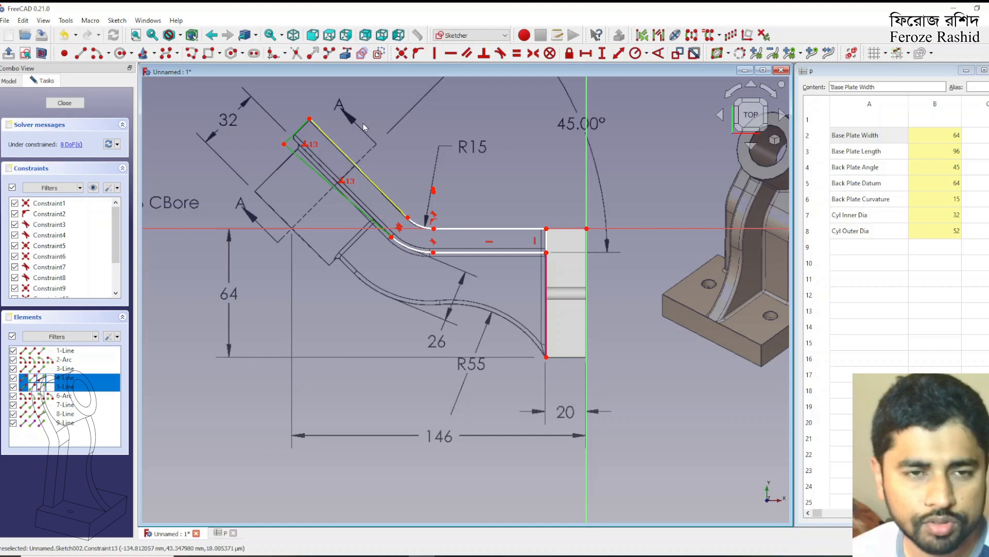
left_click(484, 53)
left_click_drag(304, 140, 382, 125)
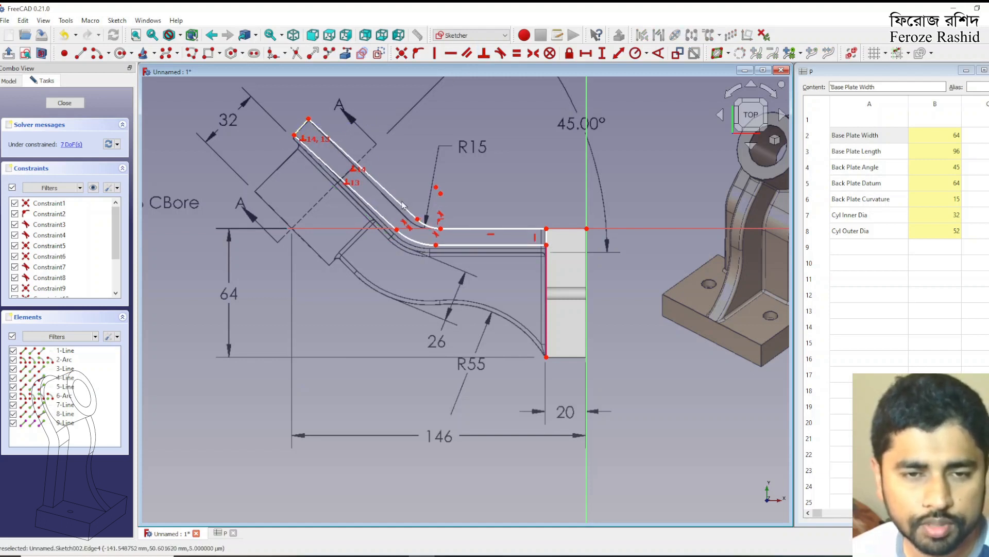
Set the vertical length of the back plate's edge along the base plate to 12 mm
left_click_drag(425, 224, 408, 250)
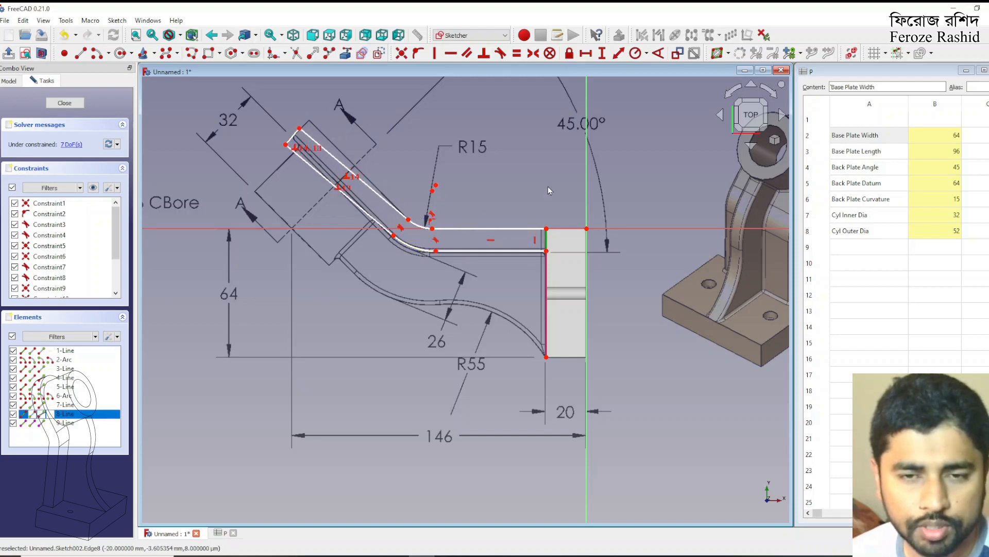
left_click(602, 53)
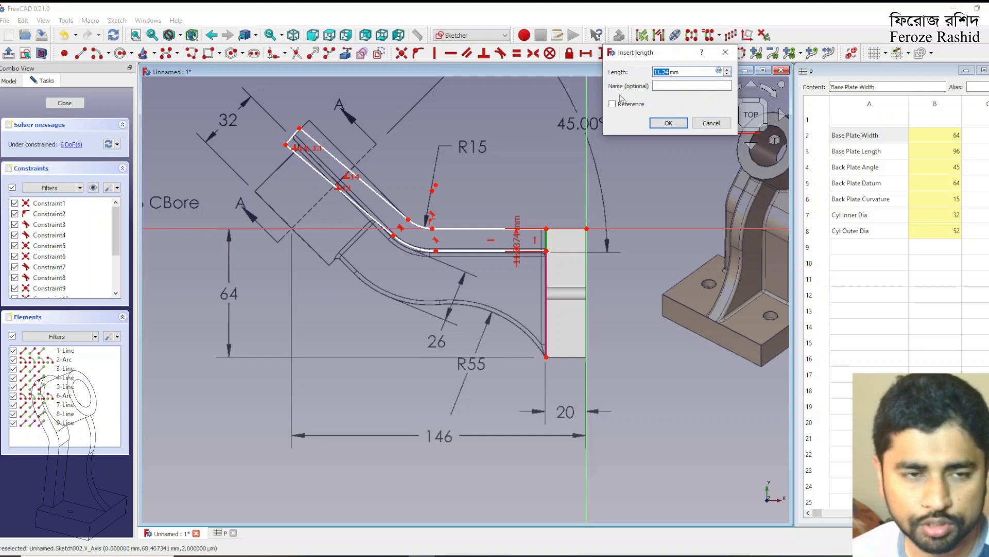
key("Return")
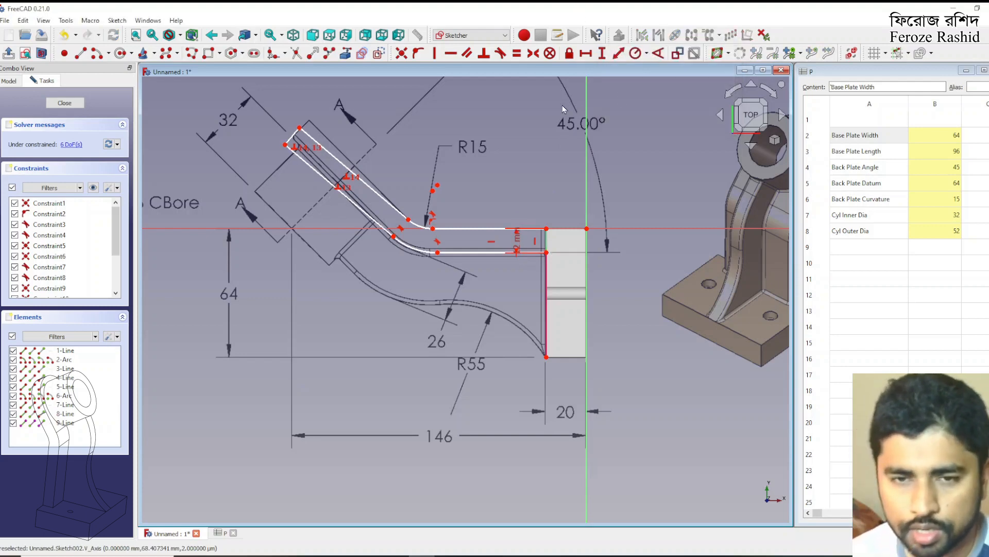
Make the back plate's inclined end edge equal in length to its edge along the base plate
scroll(559, 128, "down", 3)
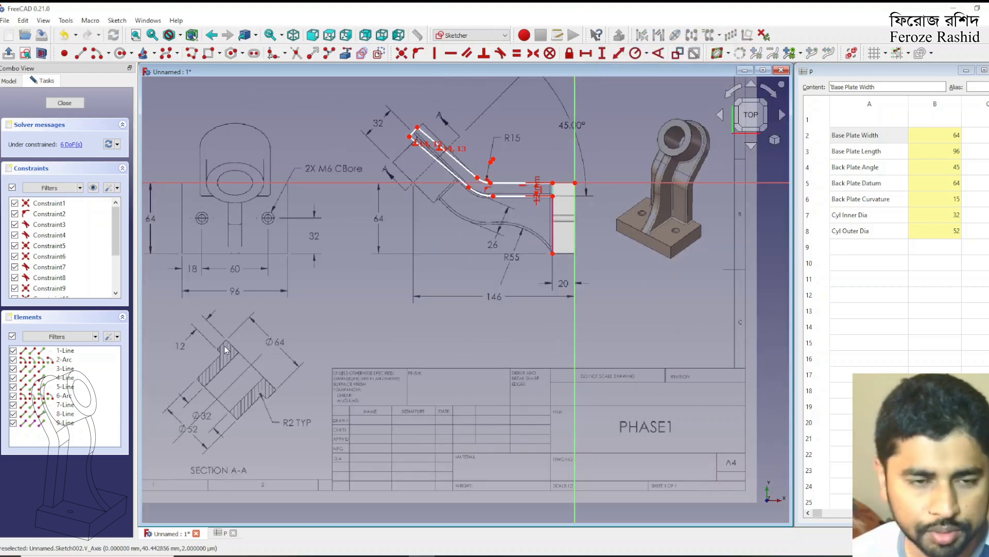
left_click(412, 132)
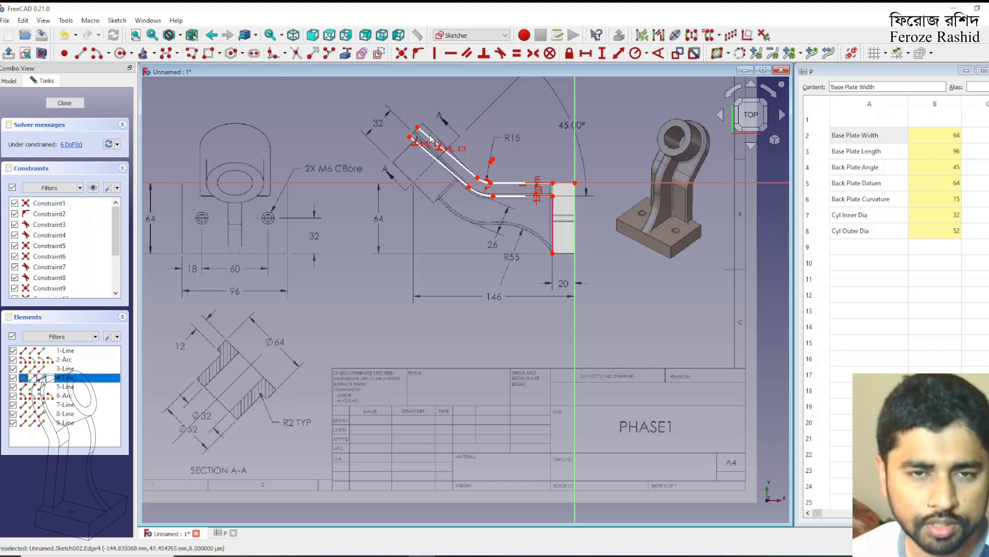
left_click(553, 194)
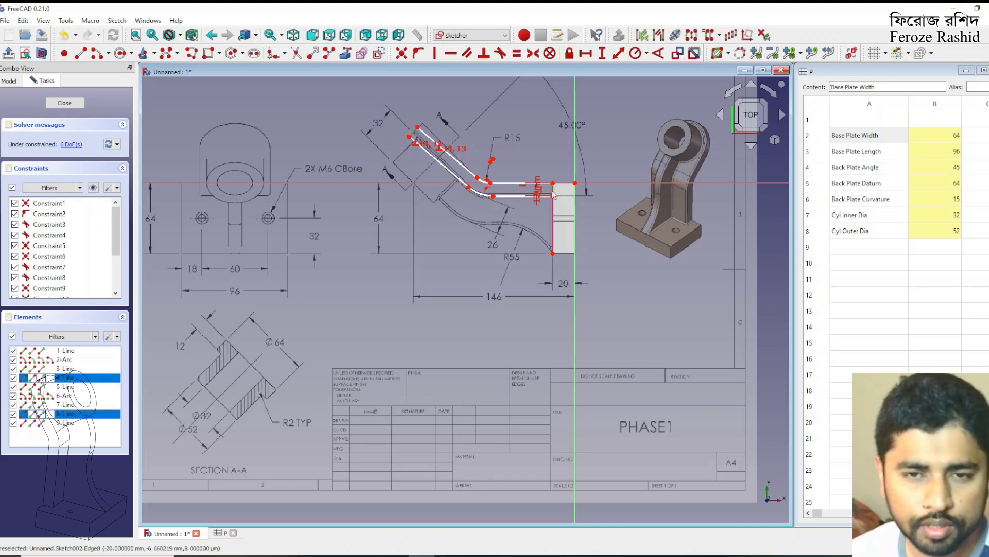
left_click(517, 53)
scroll(417, 135, "up", 3)
left_click_drag(416, 133, 424, 128)
left_click_drag(525, 224, 521, 222)
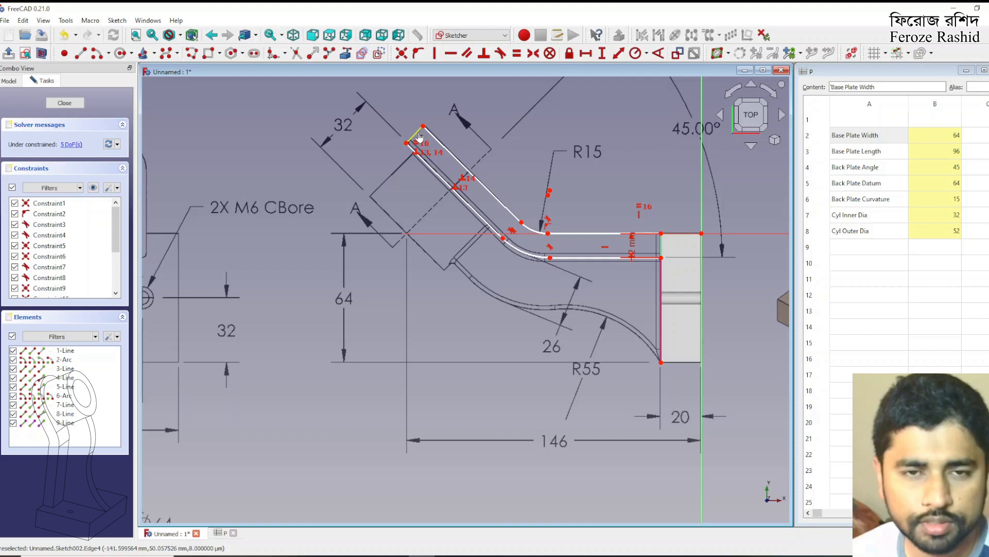
left_click_drag(419, 137, 420, 136)
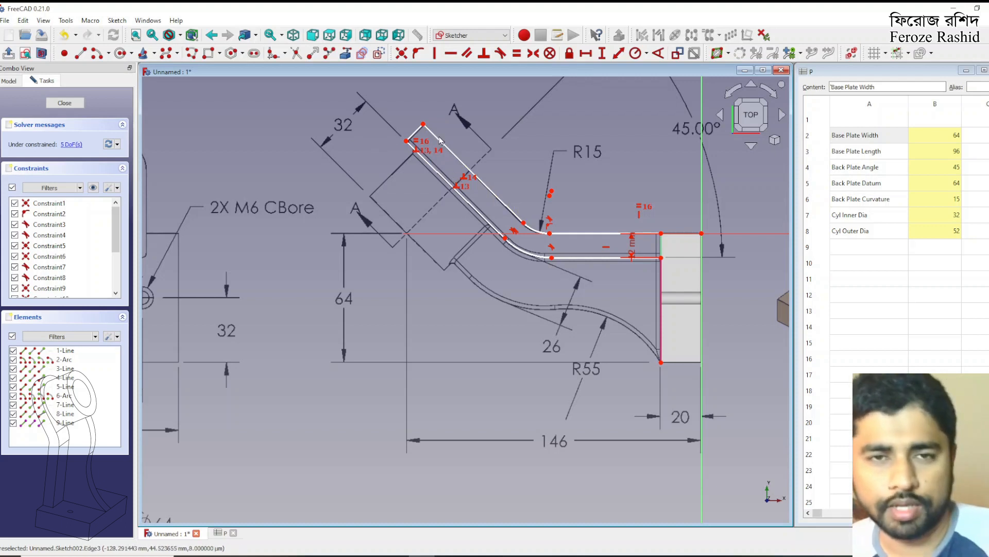
Draw a line from the cylinder's datum point to the inner inclined edge and constrain it perpendicular to that edge
left_click(93, 54)
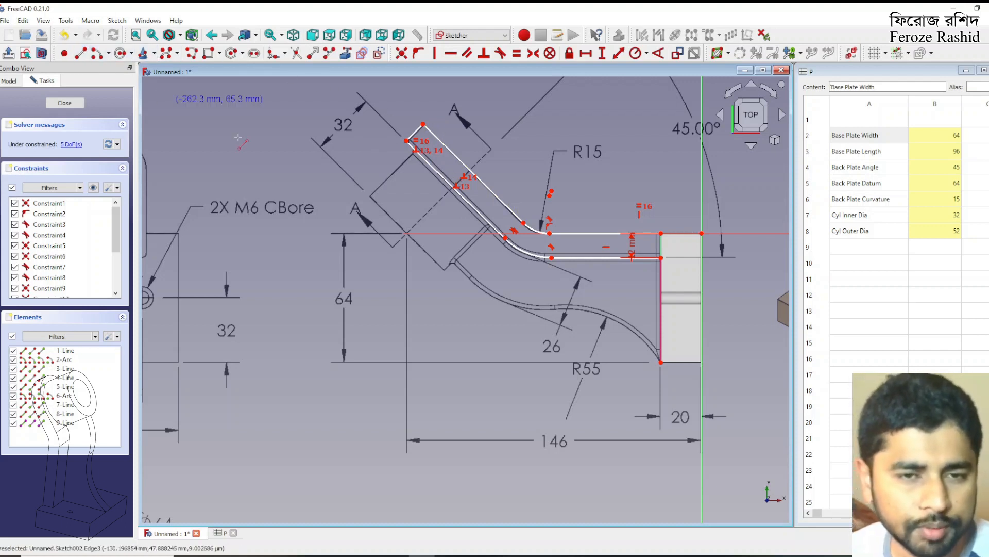
left_click(453, 184)
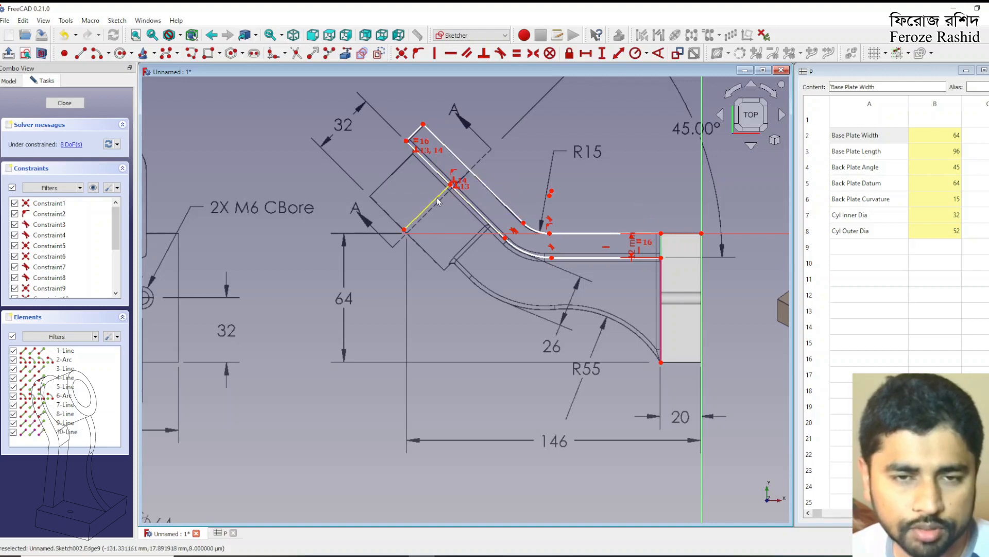
left_click(435, 203)
left_click(431, 167)
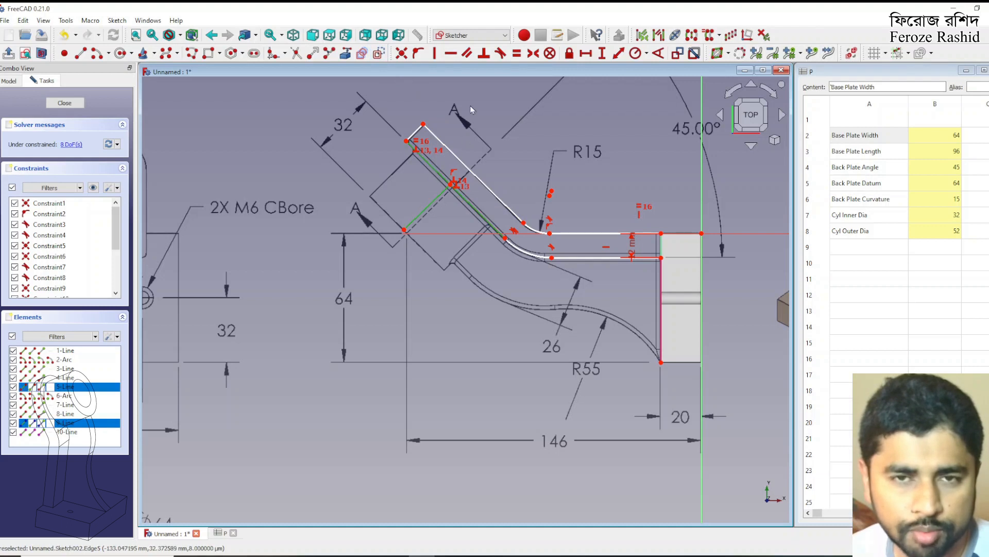
left_click(484, 56)
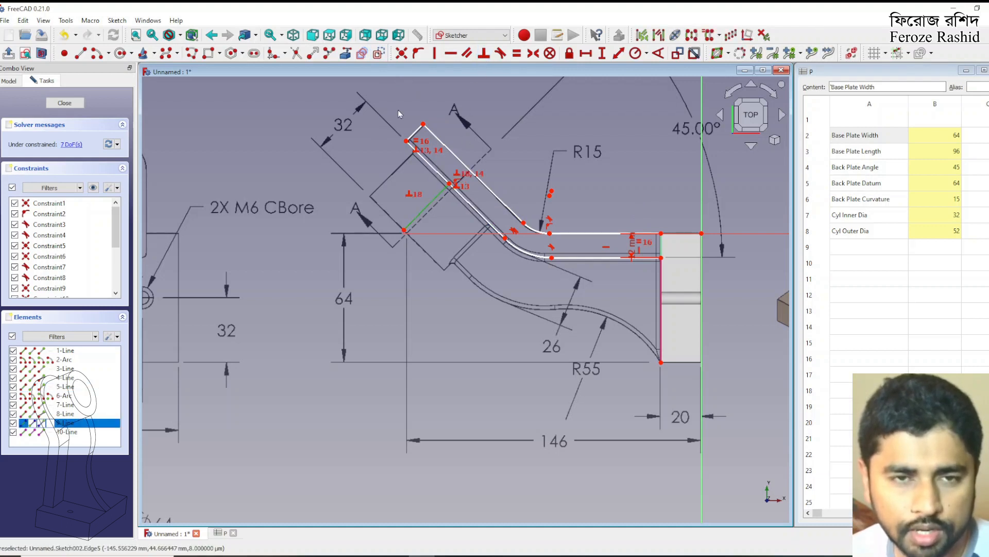
Make the perpendicular line construction geometry, set its length to 32 mm and align the dimension with the drawing's matching one
left_click(619, 56)
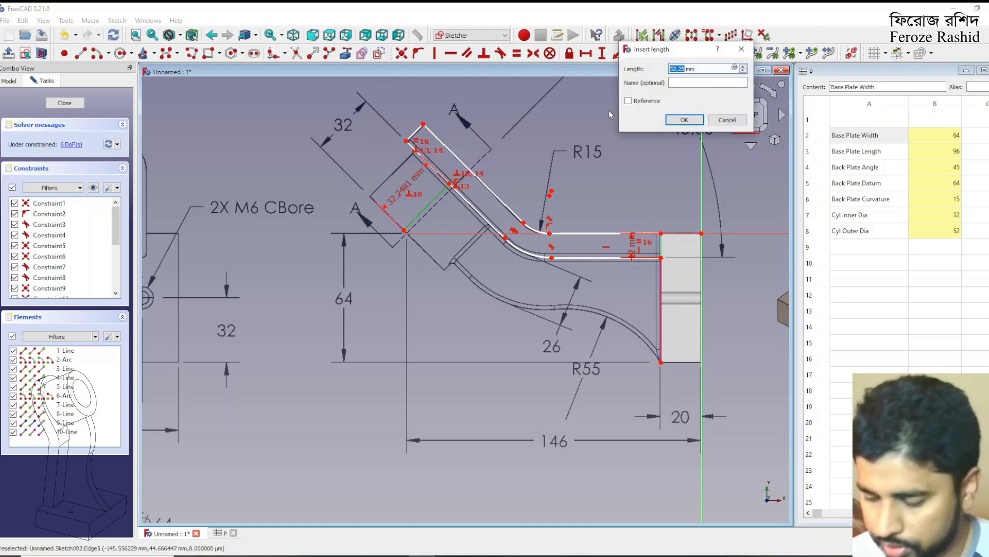
key("Return")
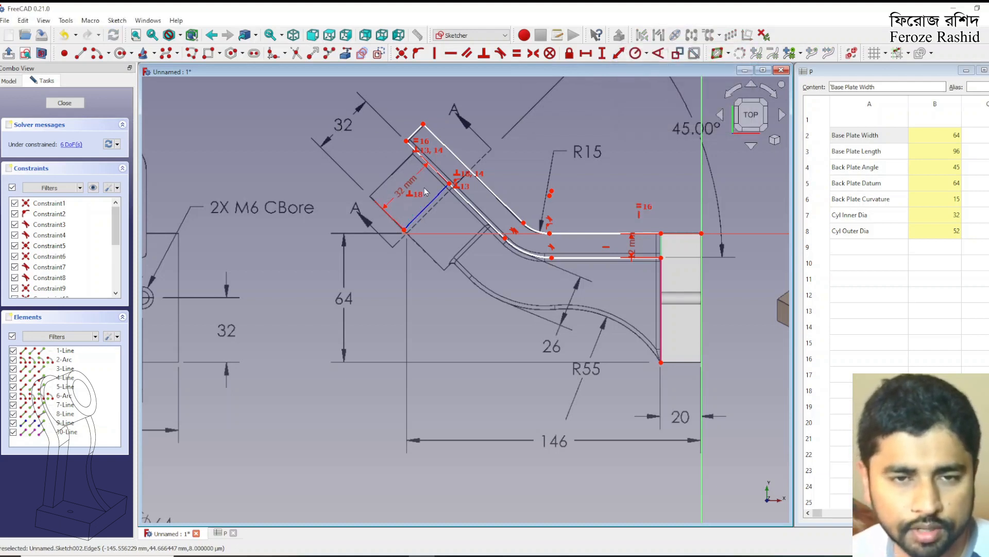
left_click_drag(409, 188, 361, 145)
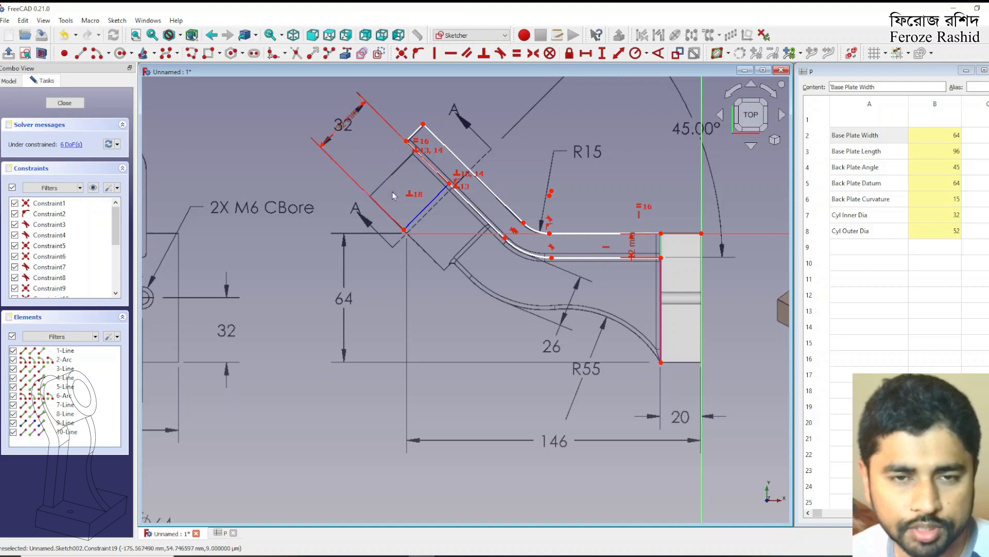
Set the horizontal distance from the construction line's lower end to the origin to 146 mm and place the dimension below the profile
left_click(405, 232)
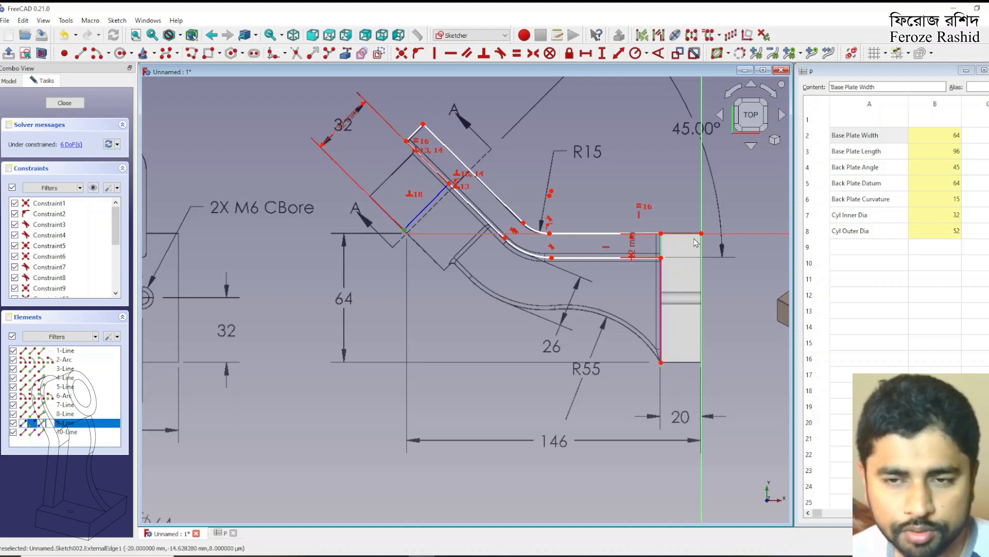
left_click(586, 53)
type("146")
key("Return")
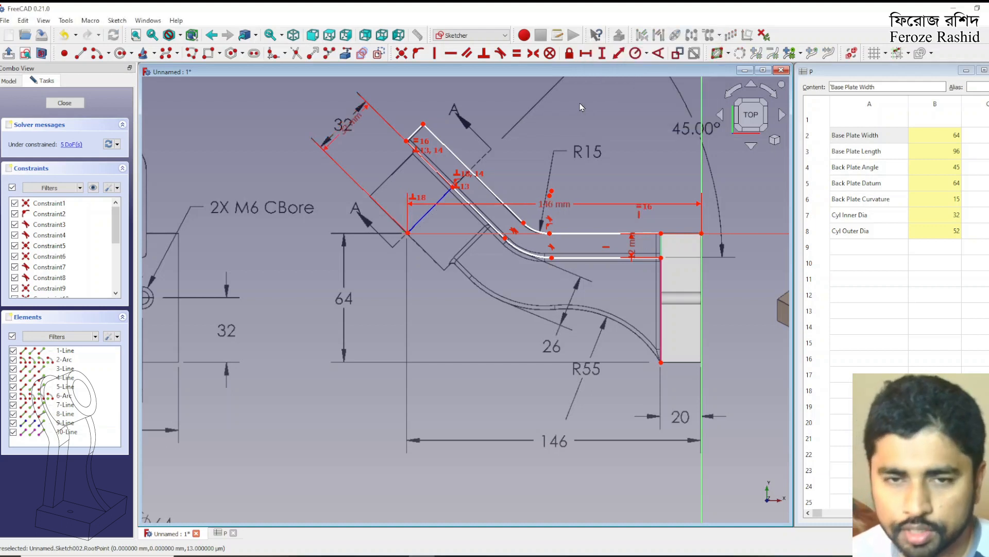
left_click_drag(555, 205, 572, 441)
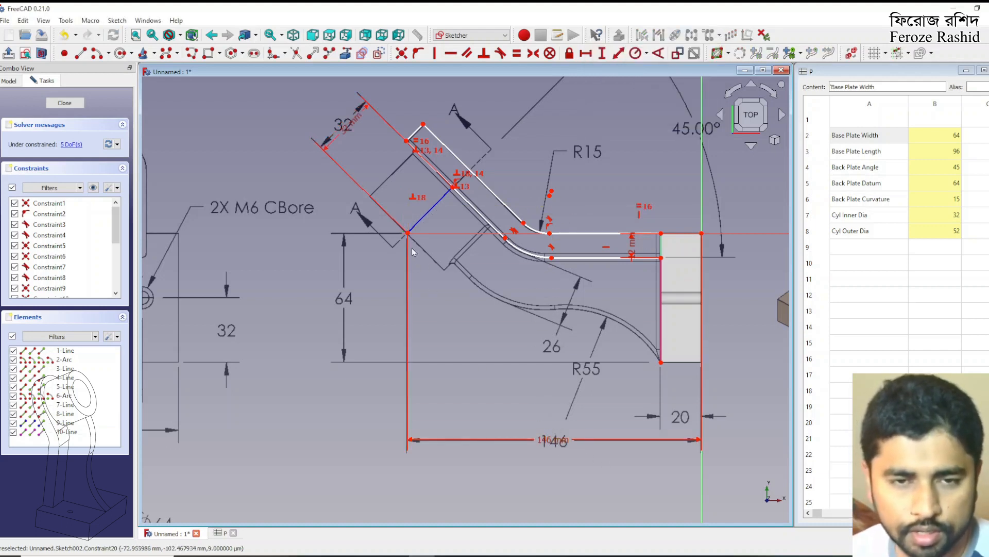
left_click(407, 234)
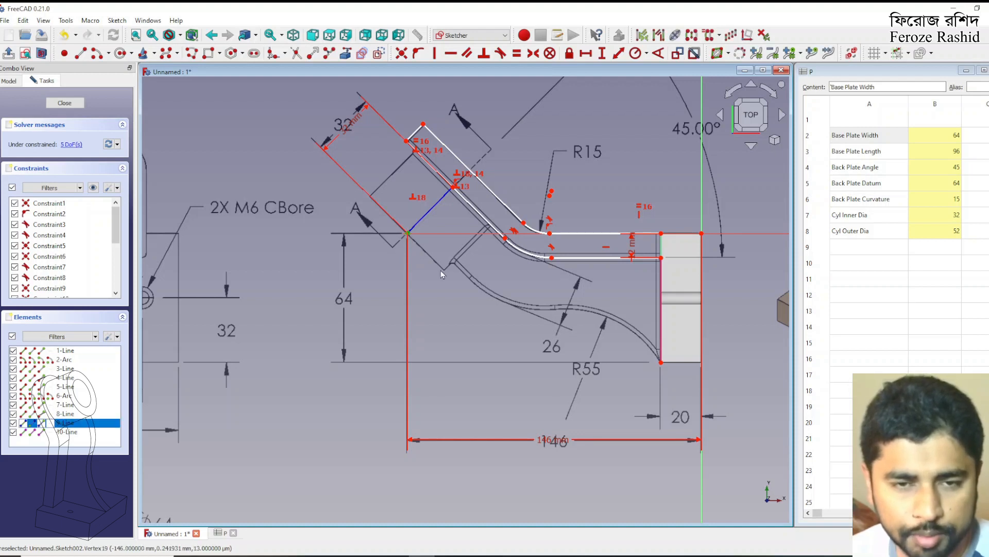
left_click(662, 364)
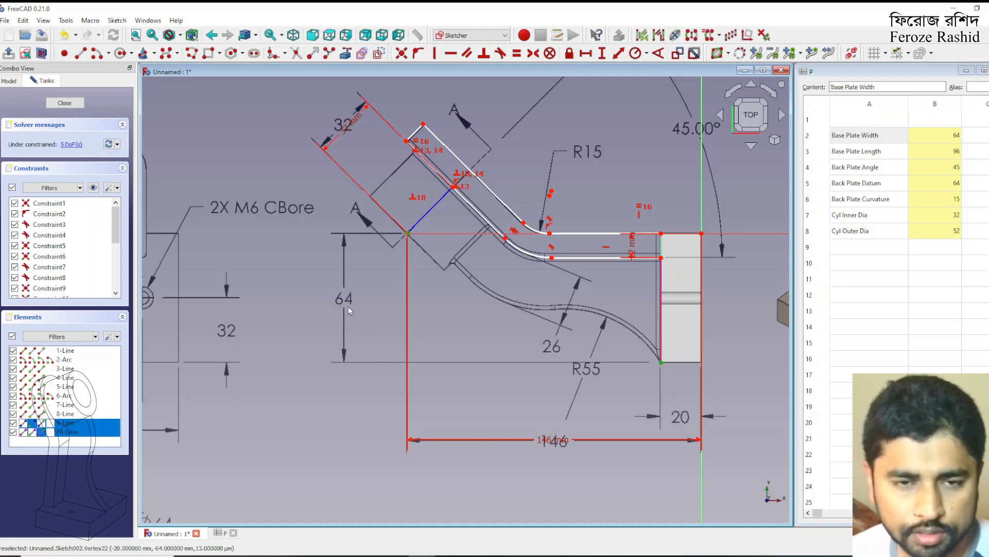
left_click(466, 309)
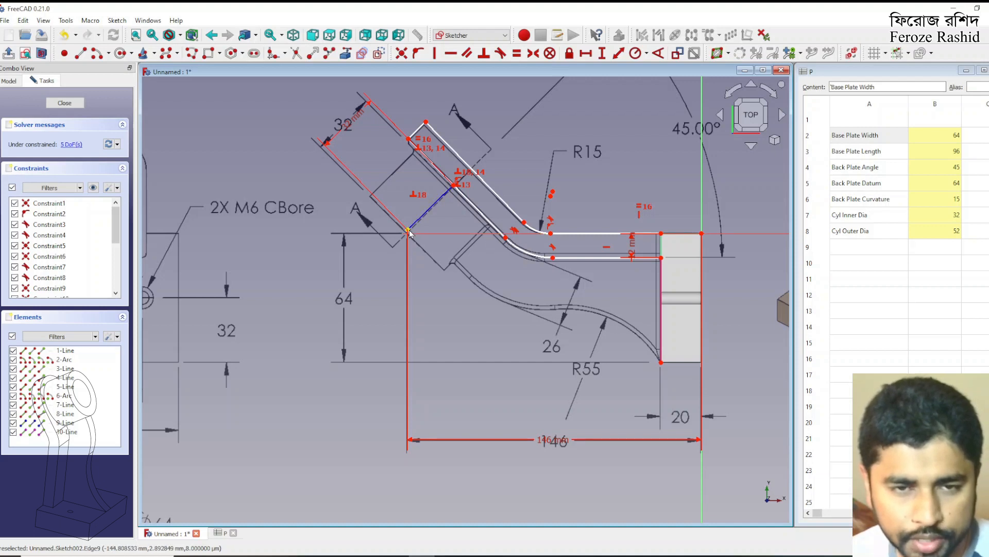
left_click(410, 232)
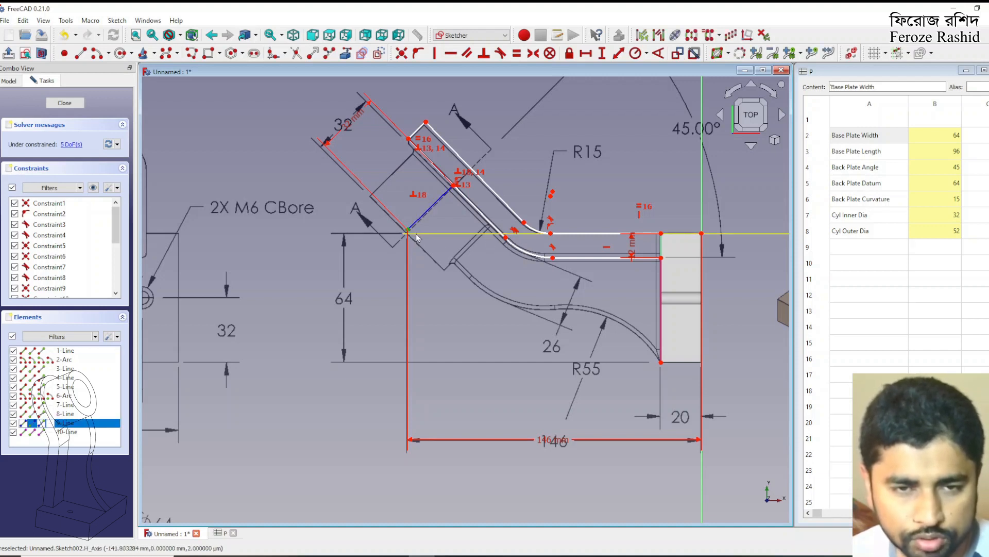
left_click(419, 234)
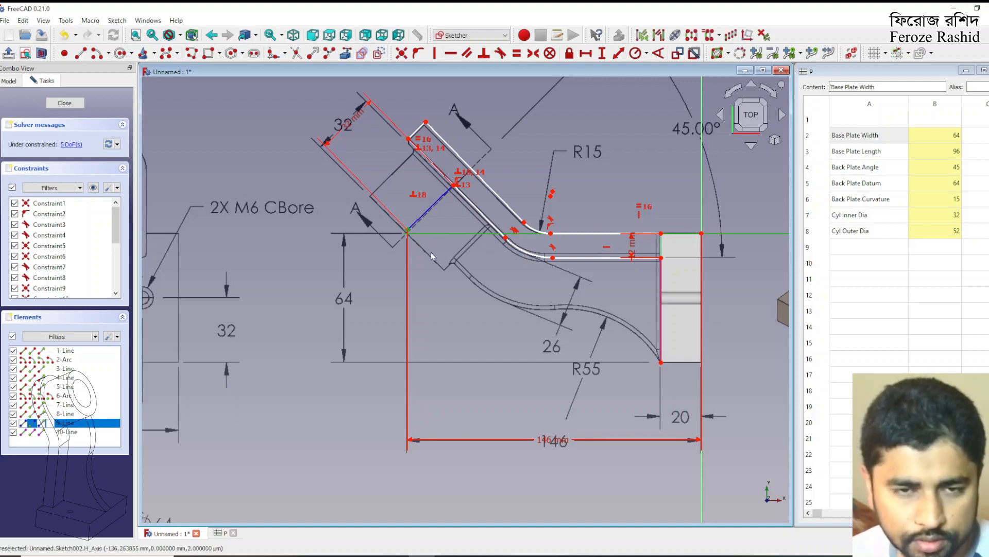
left_click(431, 252)
Set the vertical distance between the construction line's lower end and the base plate edge's lower end to 64 mm, placed over the drawing's dimension
left_click(408, 230)
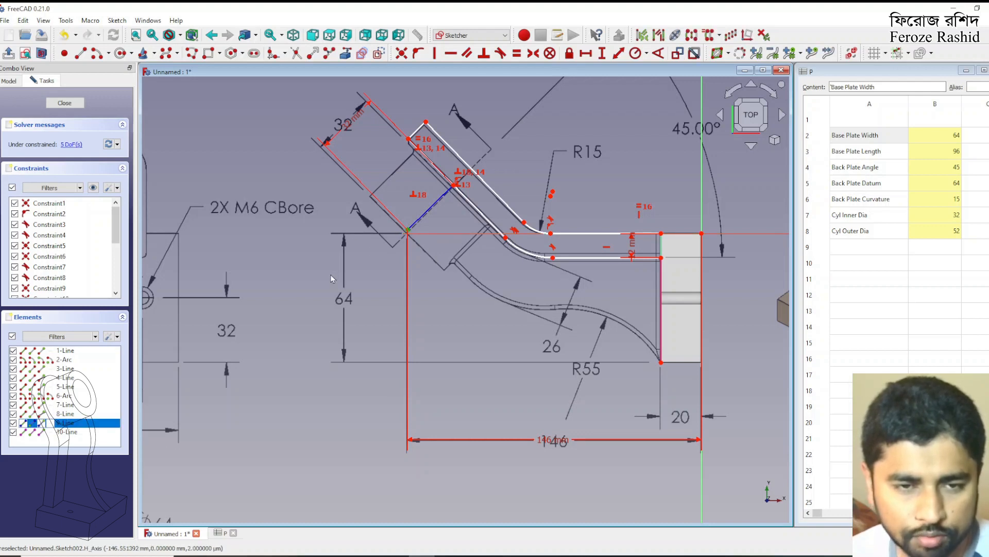
left_click(661, 363)
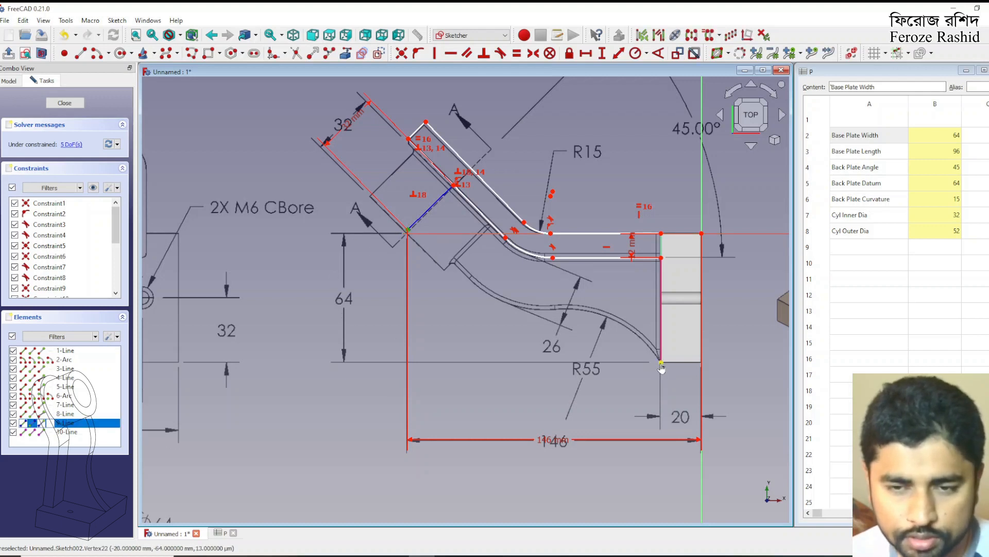
left_click(603, 56)
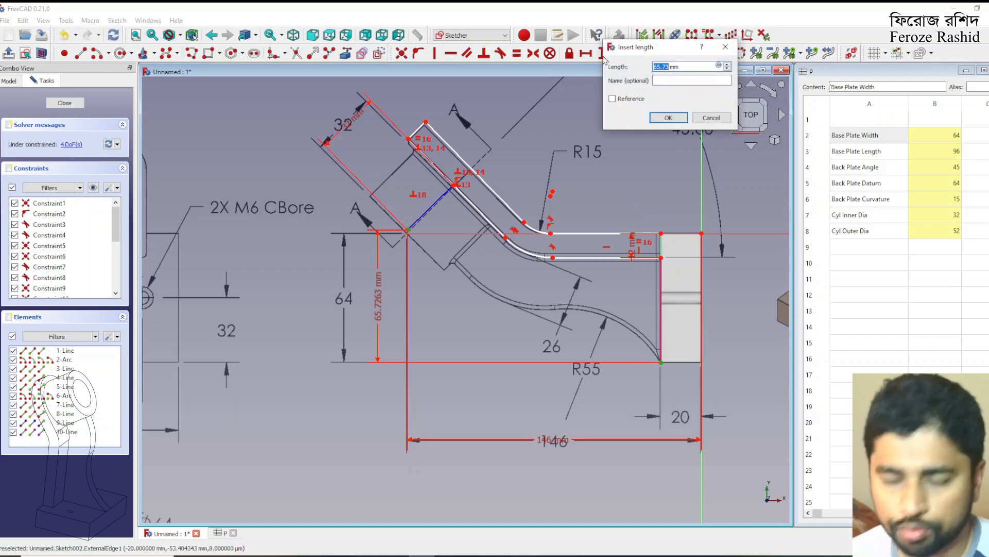
key("Return")
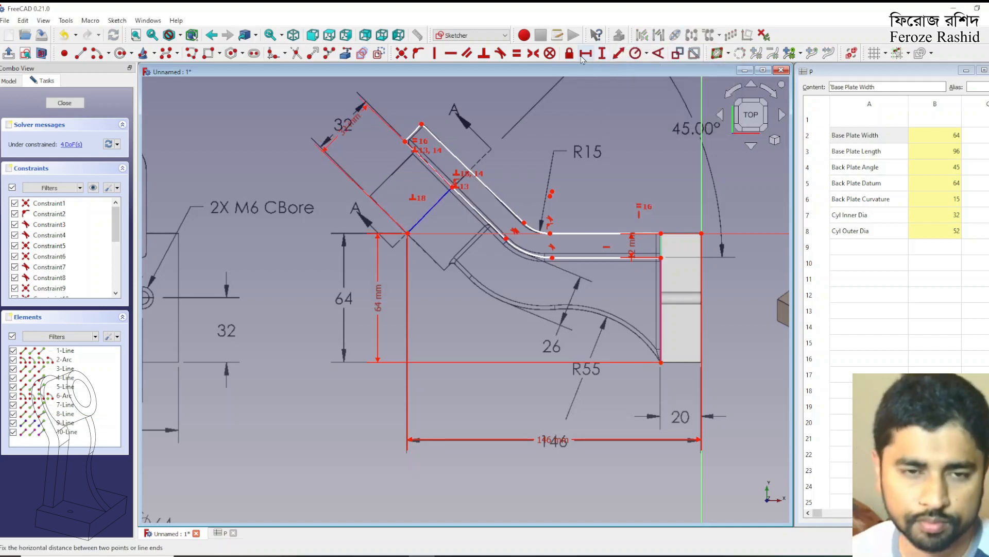
left_click_drag(381, 297, 343, 301)
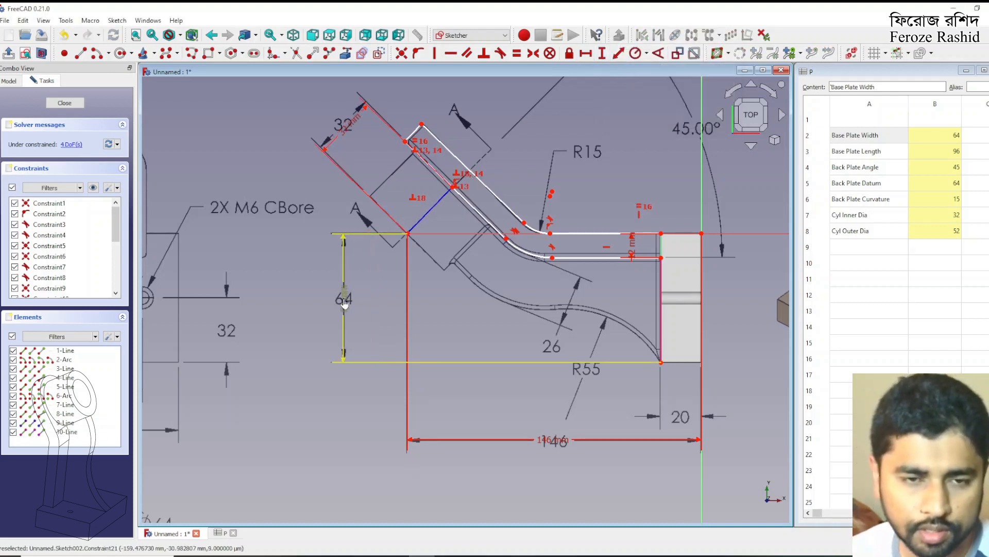
Check which parts of the back plate sketch are still unconstrained by showing the remaining degrees of freedom
left_click_drag(427, 213, 429, 219)
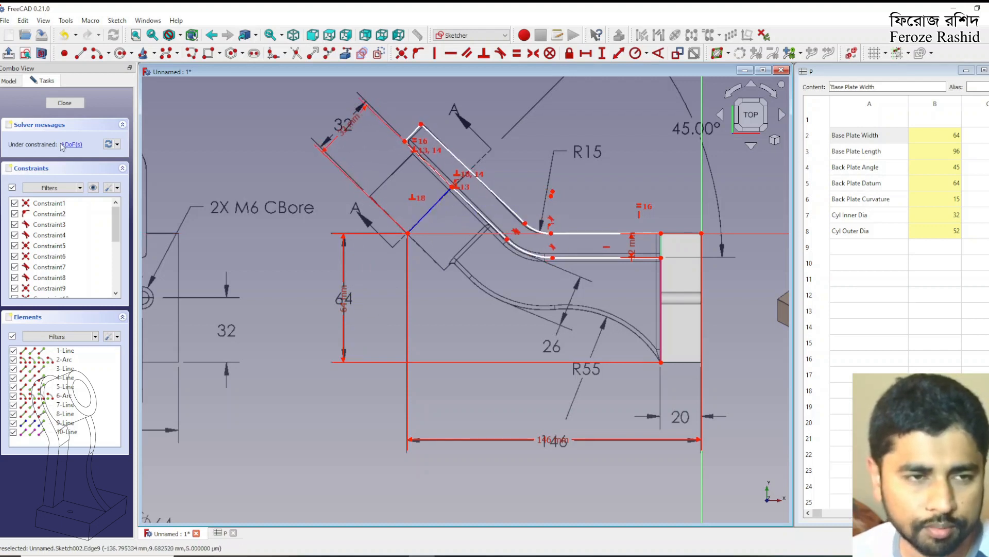
left_click(62, 146)
left_click(223, 147)
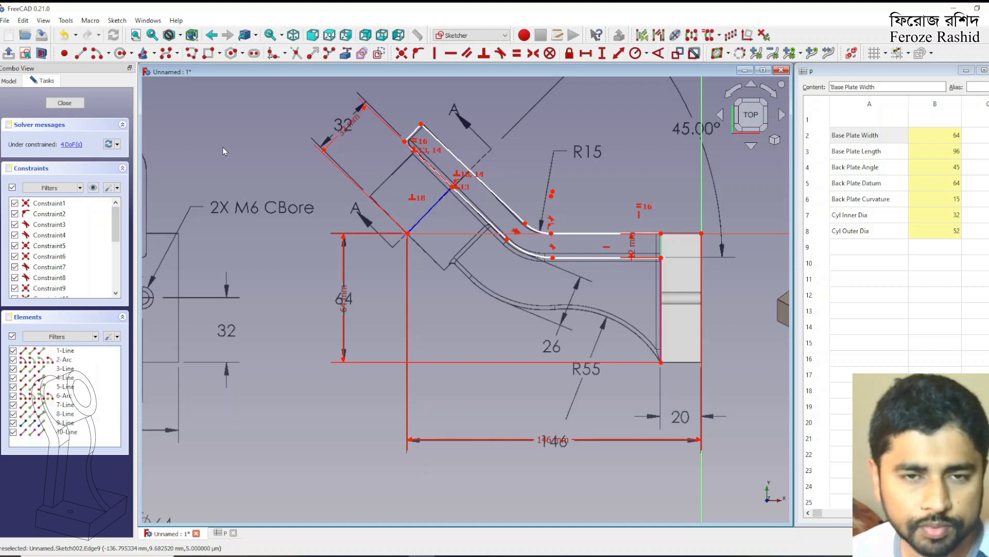
Make the centre points of the back plate profile's two bend arcs coincident
left_click(552, 194)
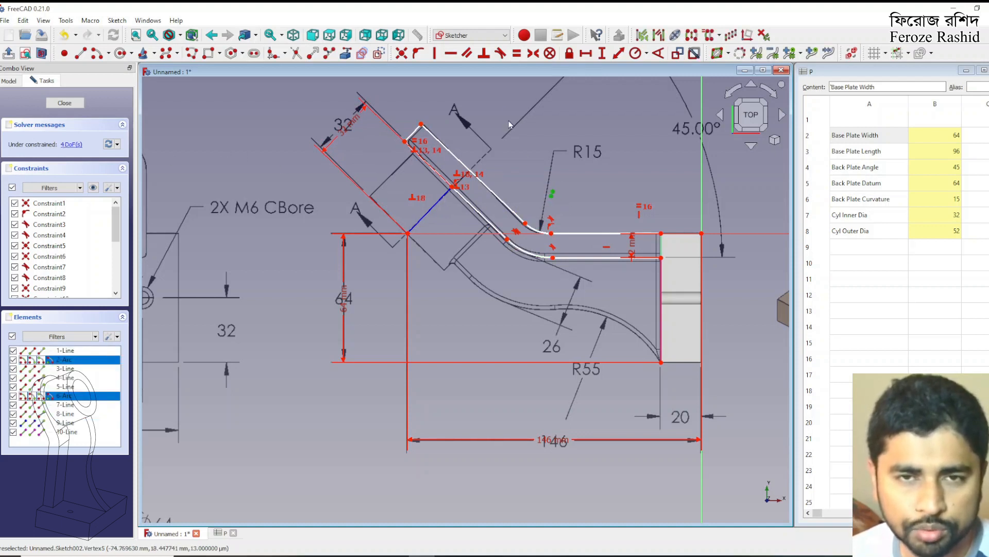
left_click(418, 53)
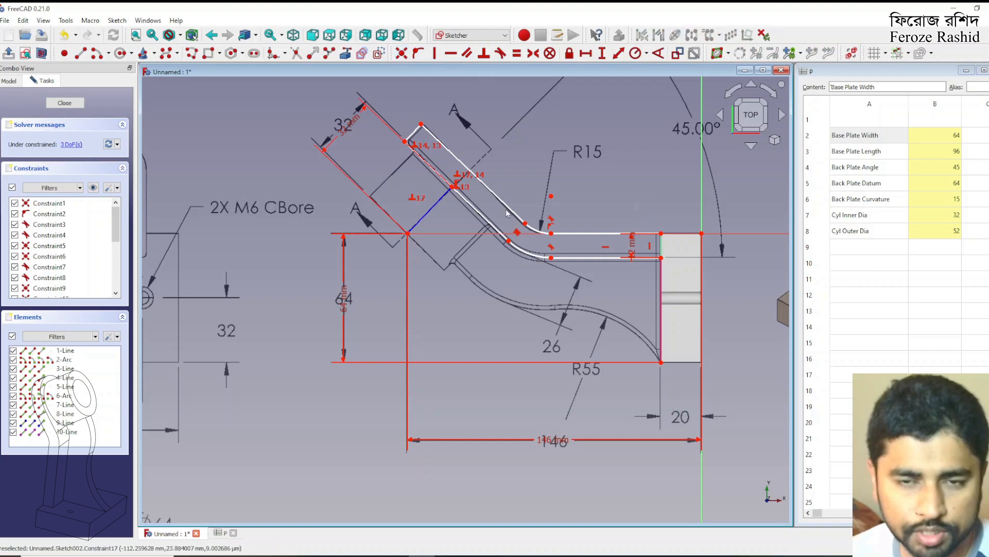
left_click_drag(552, 197, 548, 196)
scroll(534, 401, "down", 1)
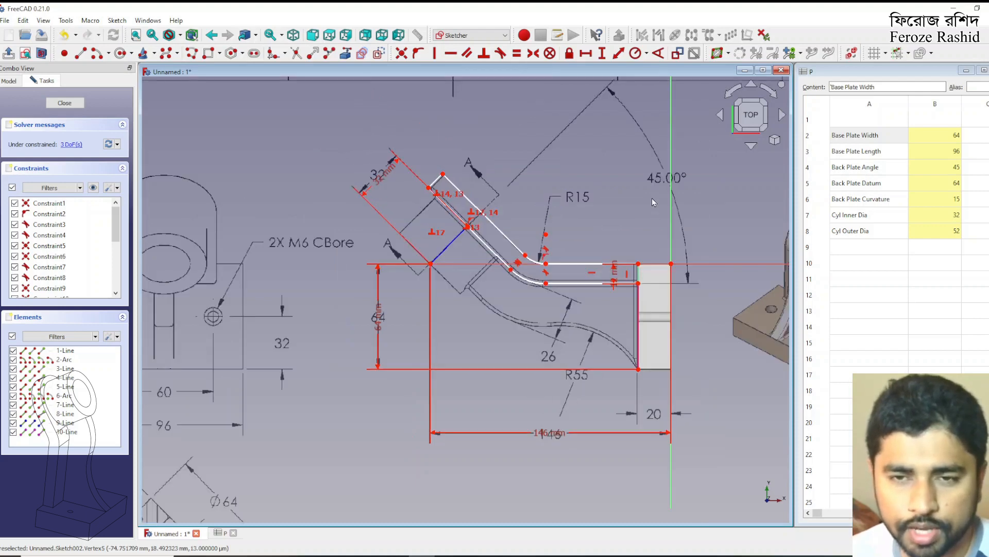
Constrain the angle between the construction line and the profile's upper horizontal edge with the spreadsheet expression <<P>>.BackPlateAngle, aligned with the drawing's 45° dimension
left_click(460, 237)
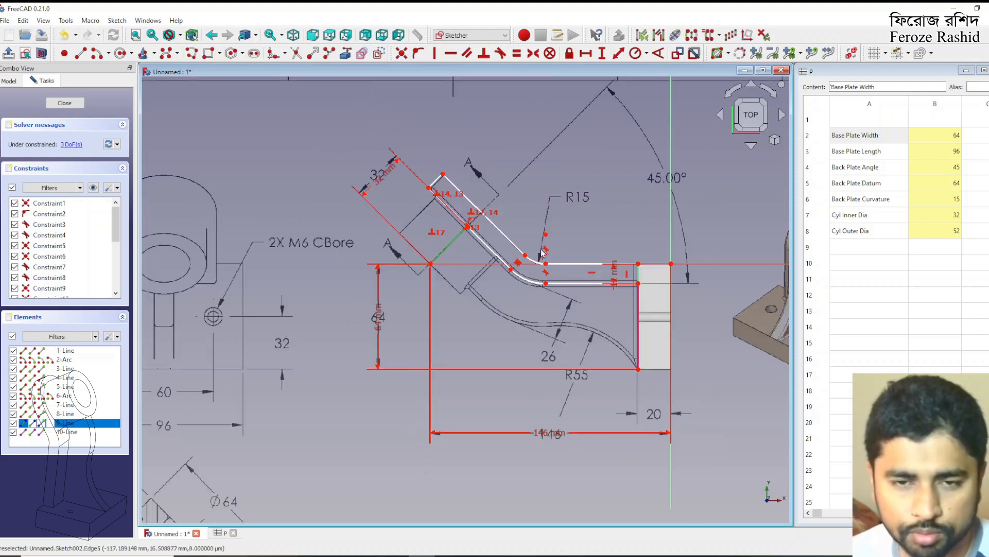
left_click(579, 268)
left_click(659, 54)
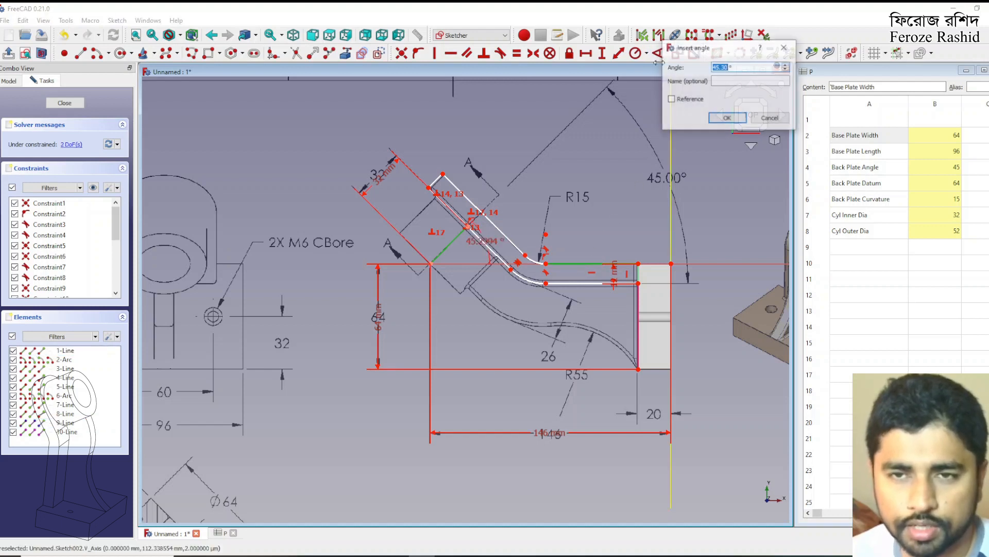
left_click(777, 66)
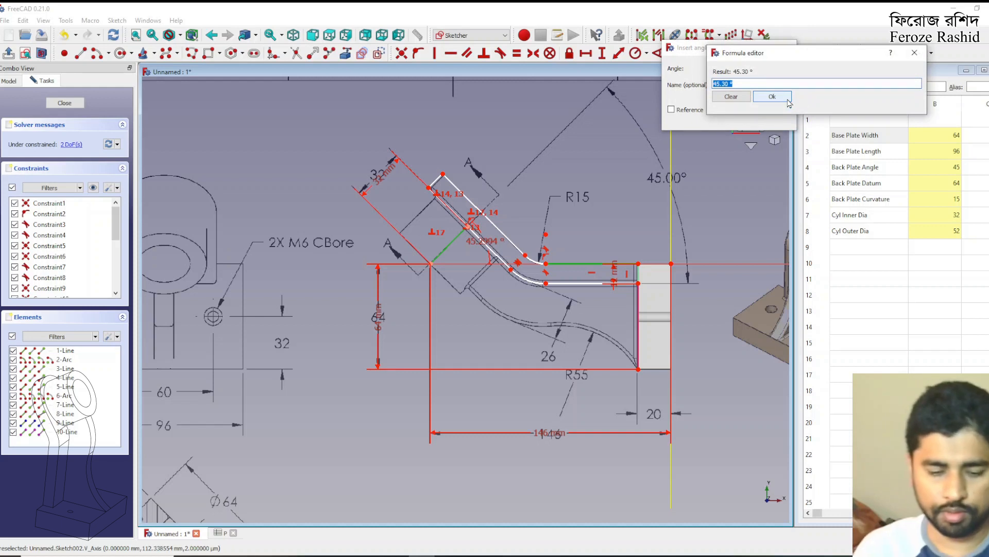
type("P")
left_click(741, 117)
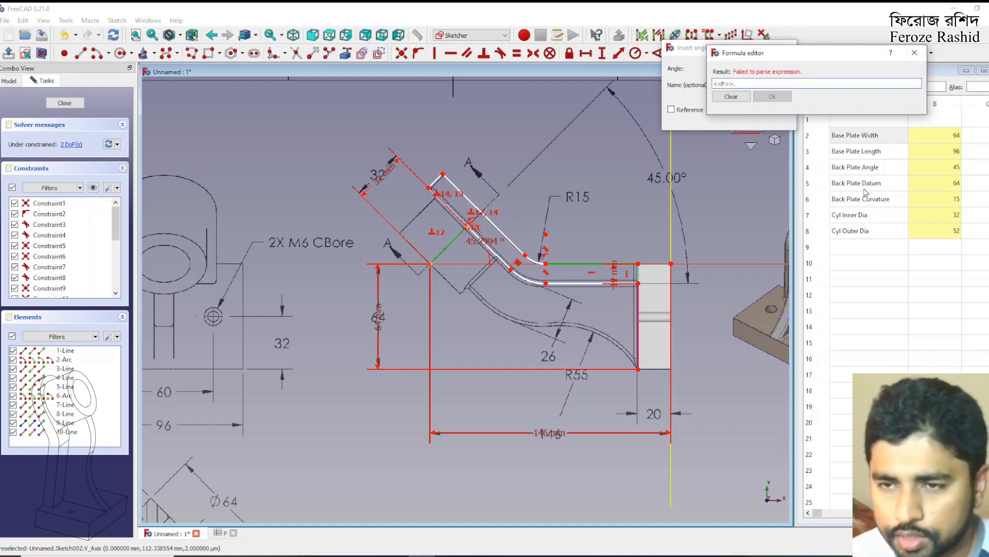
type("Back")
key("Down")
key("Return")
left_click(773, 97)
key("Return")
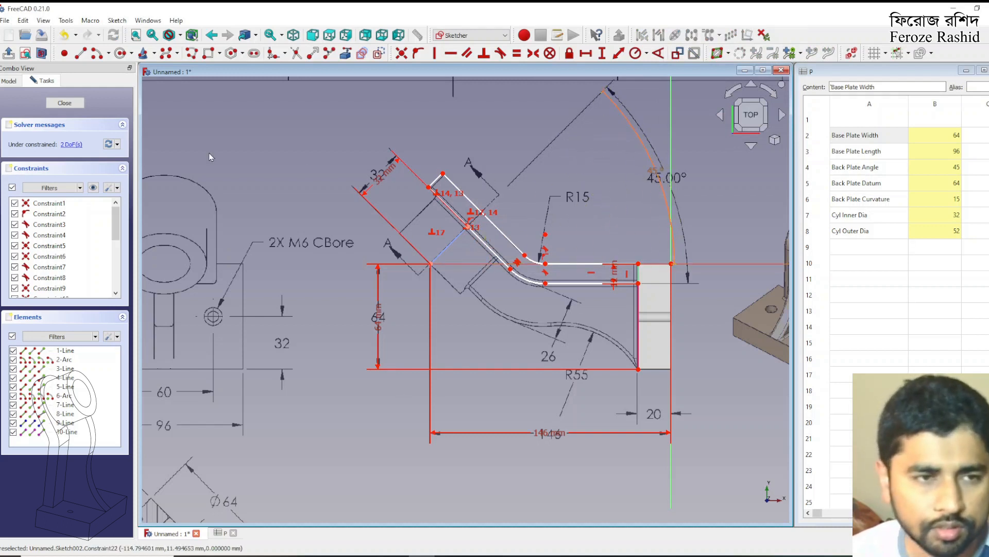
Check the remaining degrees of freedom and set the upper bend arc's radius to the spreadsheet expression <<P>>.BackPlateCurvature
left_click(72, 144)
left_click(313, 211)
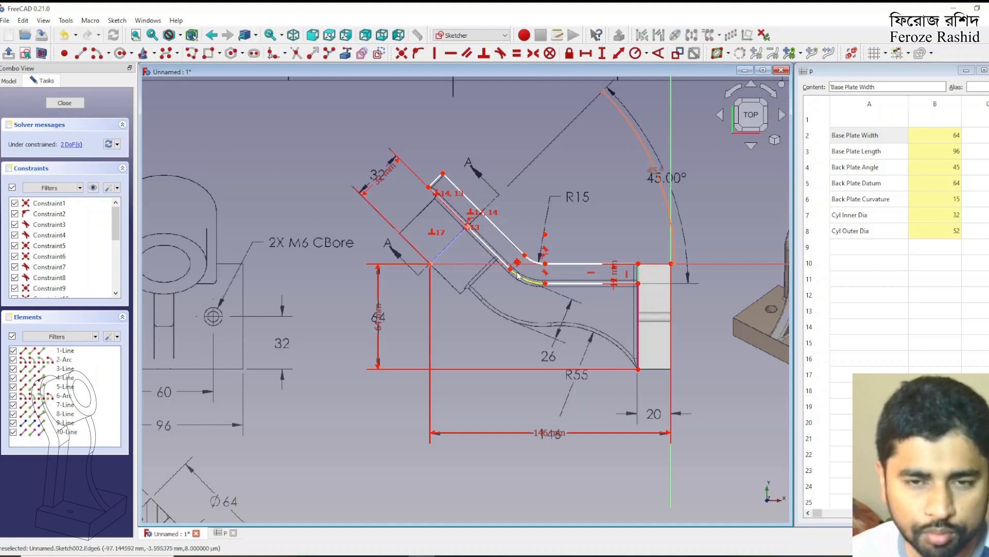
left_click(540, 259)
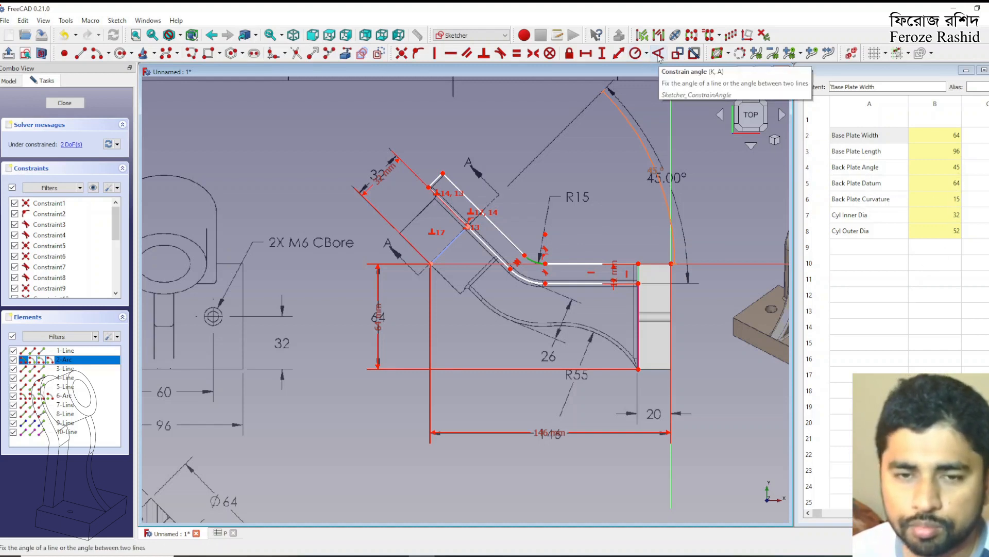
left_click(637, 55)
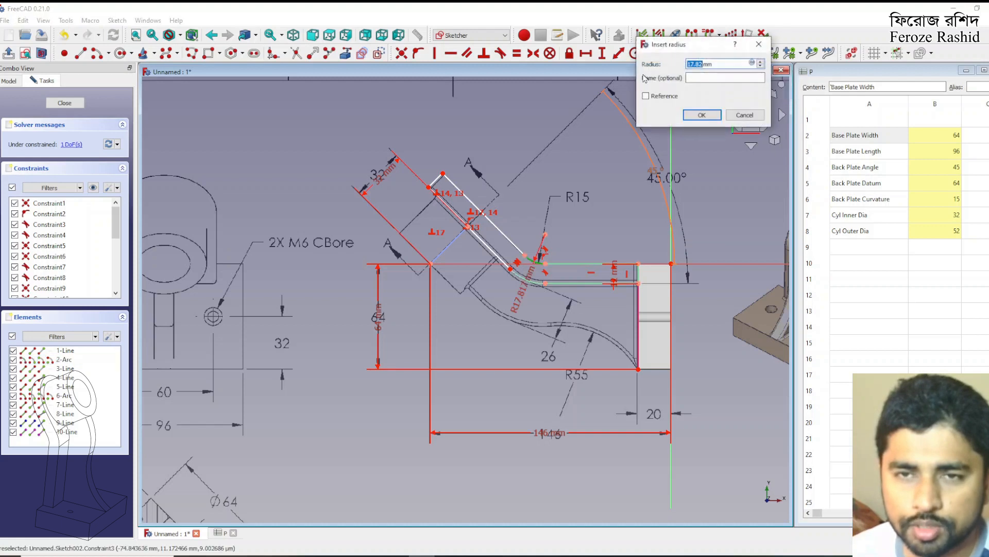
left_click(753, 64)
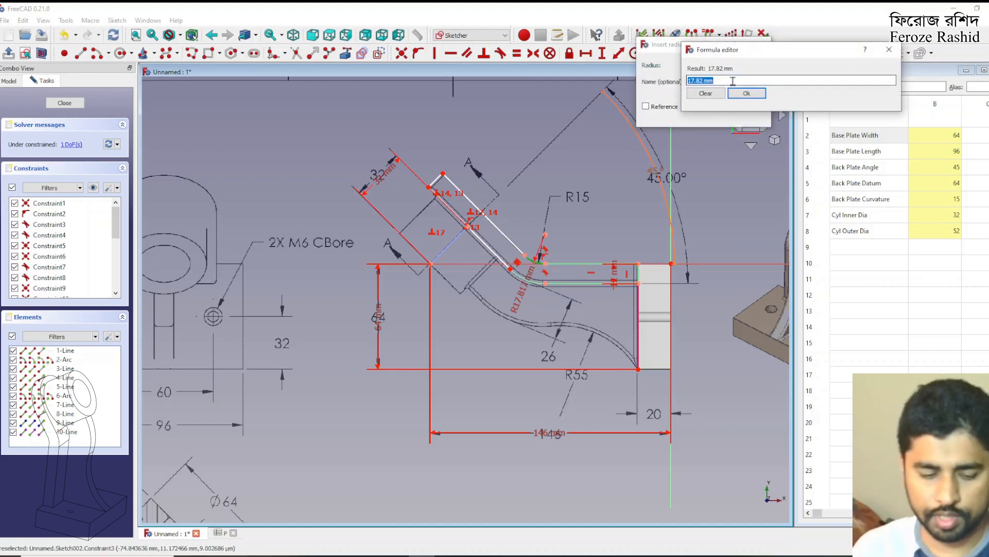
type("p")
key("Down")
key("Down")
key("Down")
key("Down")
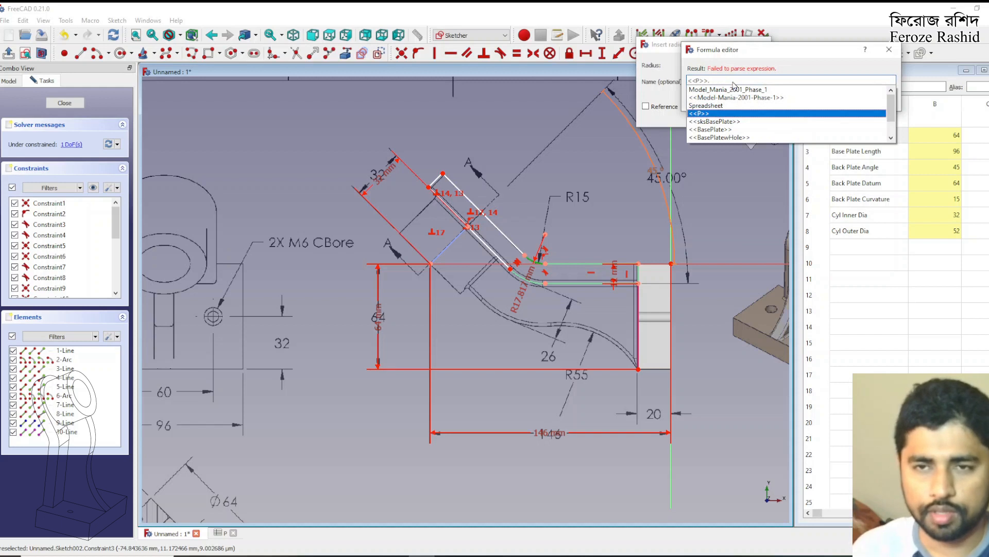
type("Back")
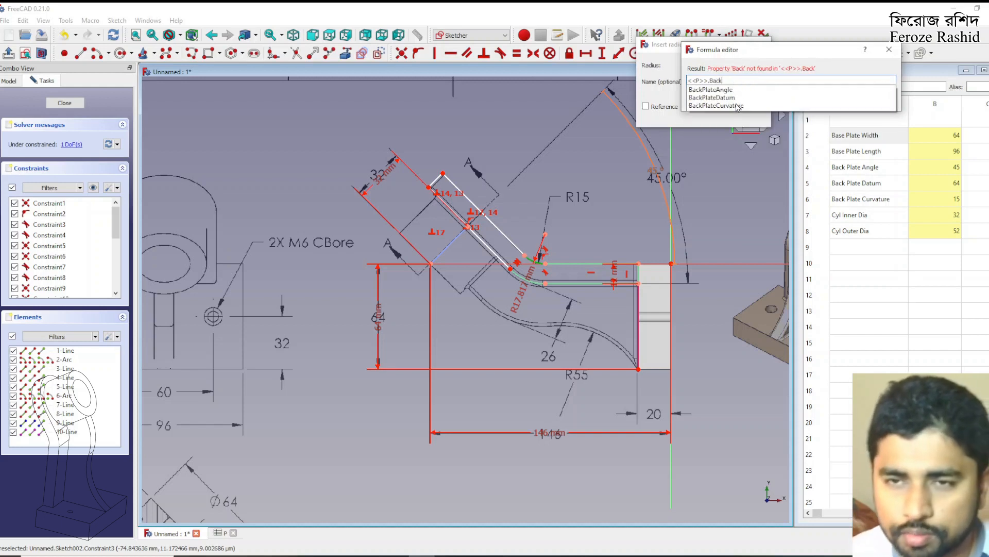
left_click(737, 106)
left_click(704, 115)
left_click(704, 115)
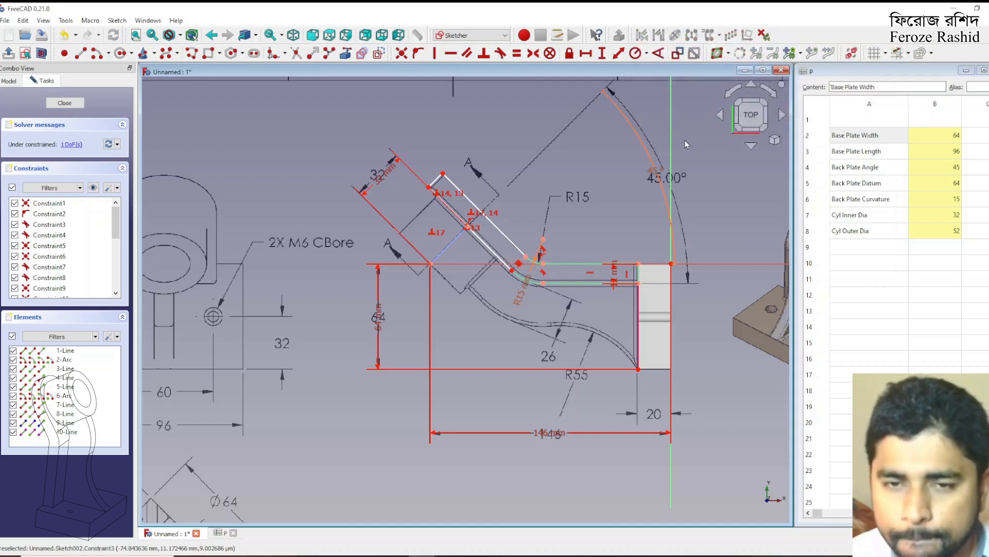
Check which profile elements are still unconstrained and examine the drawing views for the dimension locating the angled plate's free end
left_click(70, 145)
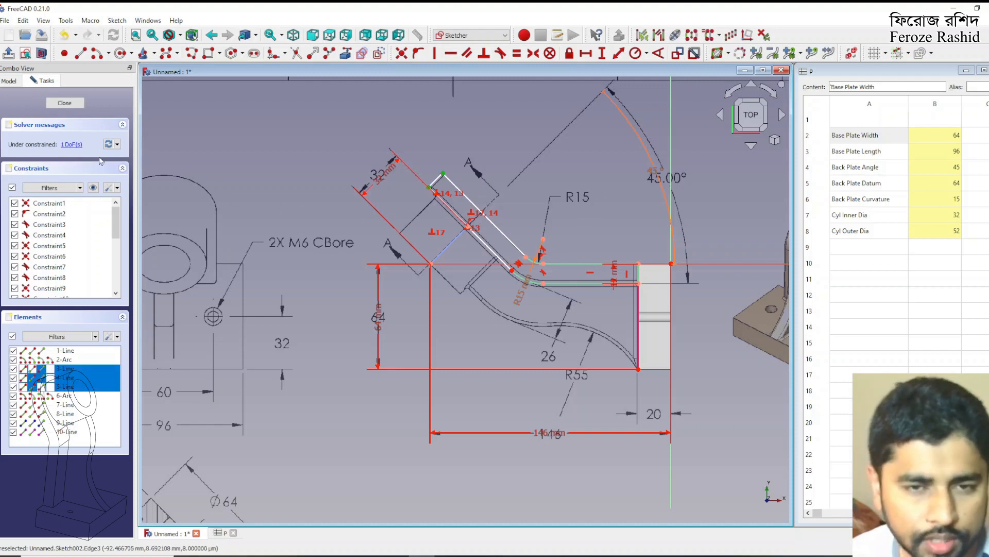
left_click(316, 179)
mouse_move(443, 174)
left_mouse_down()
mouse_move(426, 177)
mouse_move(399, 147)
mouse_move(432, 187)
left_mouse_up()
scroll(668, 178, "down", 2)
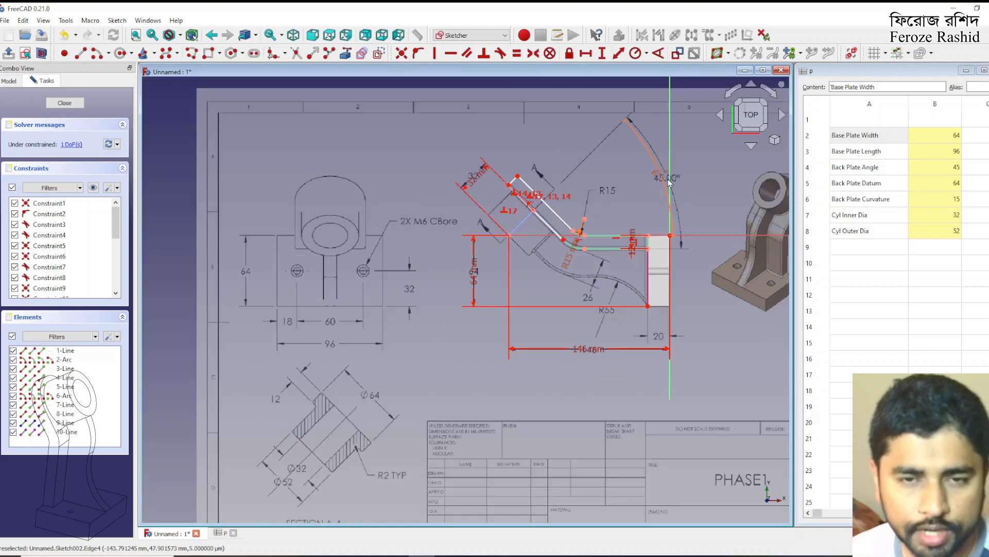
scroll(671, 231, "down", 1)
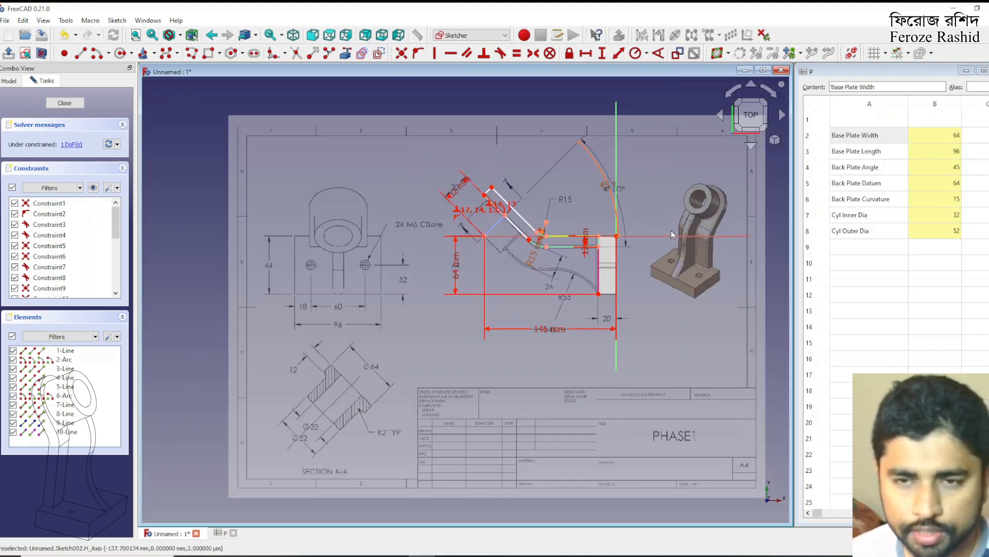
scroll(671, 230, "up", 3)
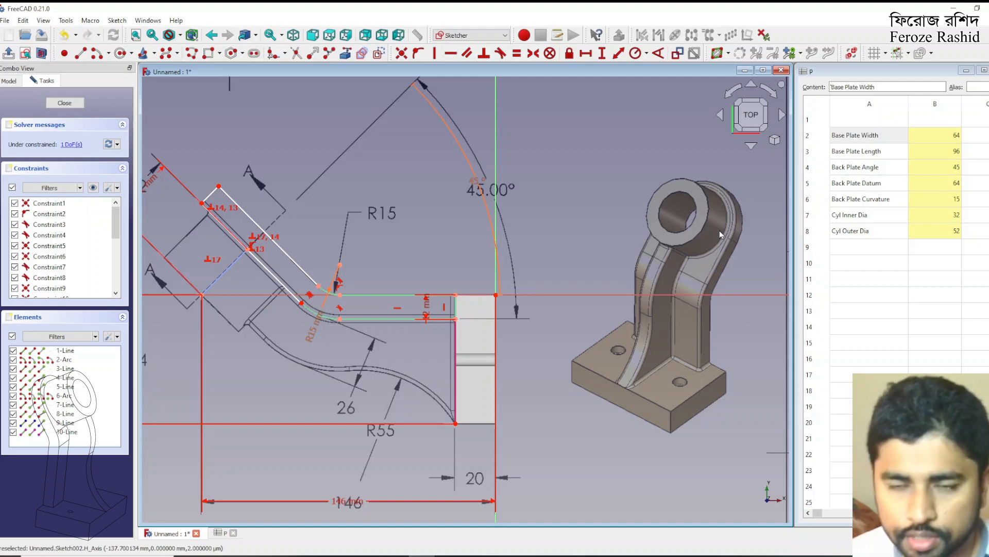
scroll(726, 219, "down", 2)
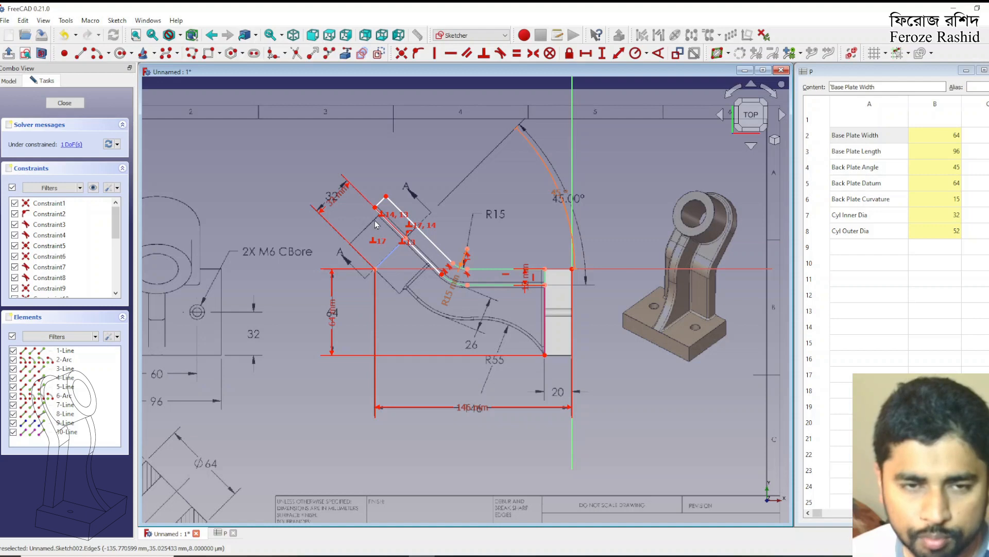
scroll(375, 209, "down", 2)
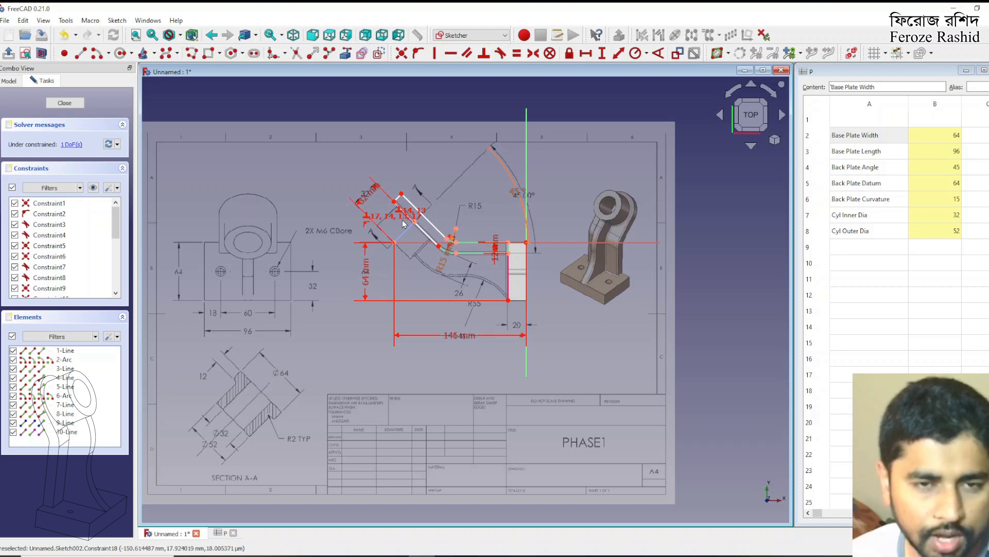
scroll(382, 261, "up", 3)
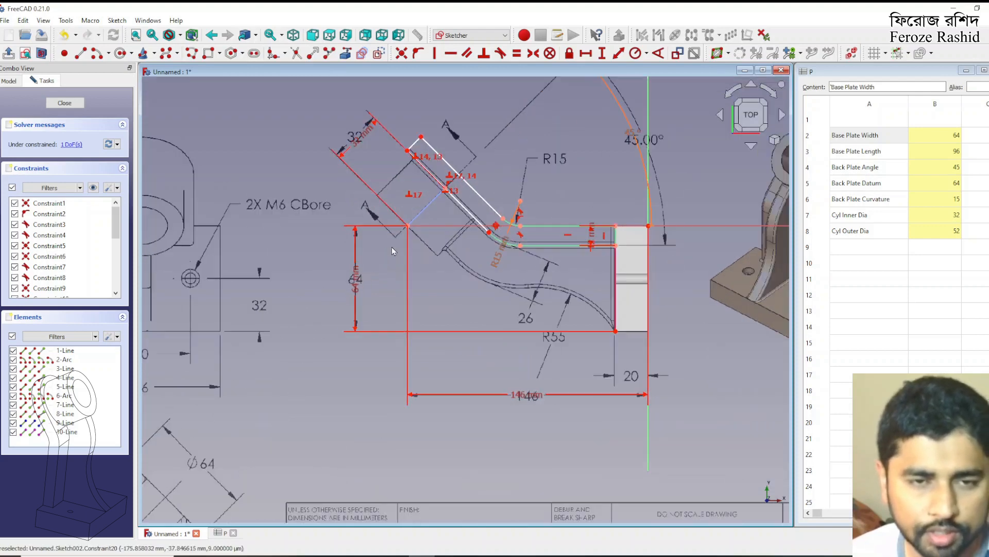
Set the distance from the angled plate's lower end corner to the construction line's upper end to 32 mm, placing the dimension outside the profile
left_click(410, 154)
left_click(445, 189)
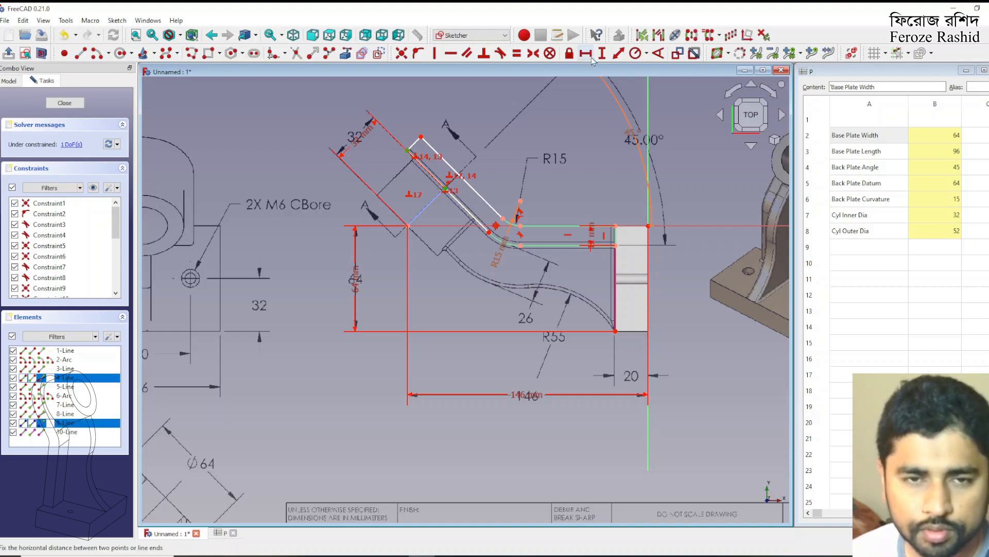
left_click(618, 53)
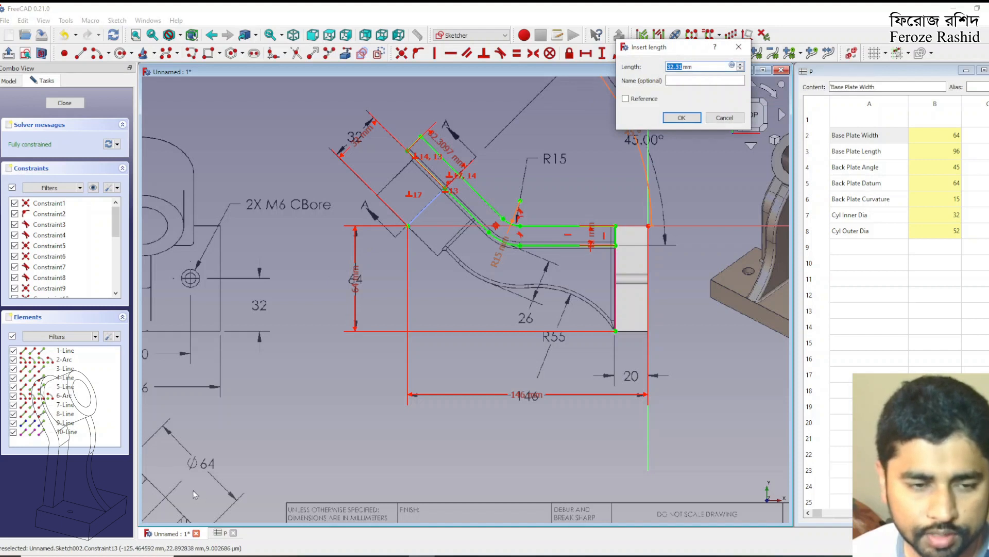
type("64/")
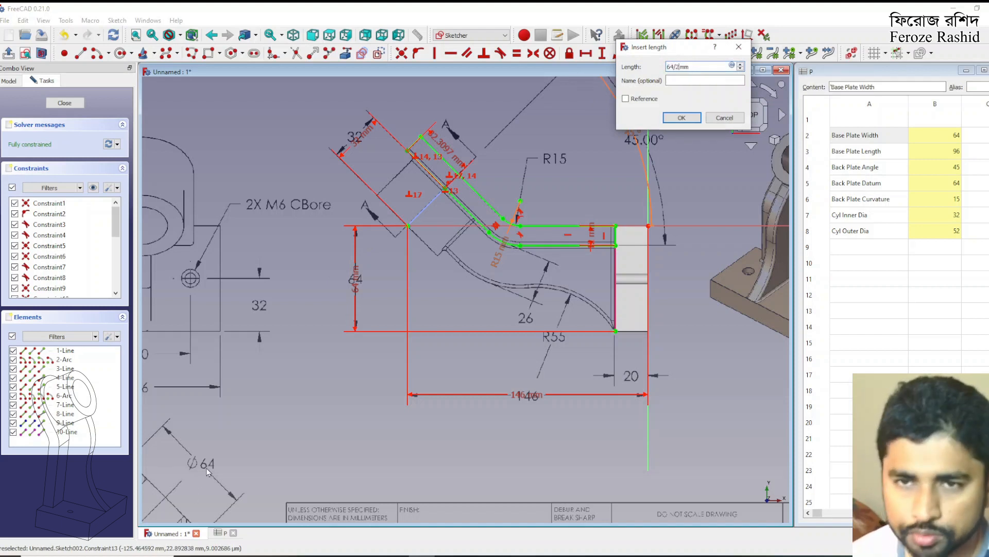
key("Return")
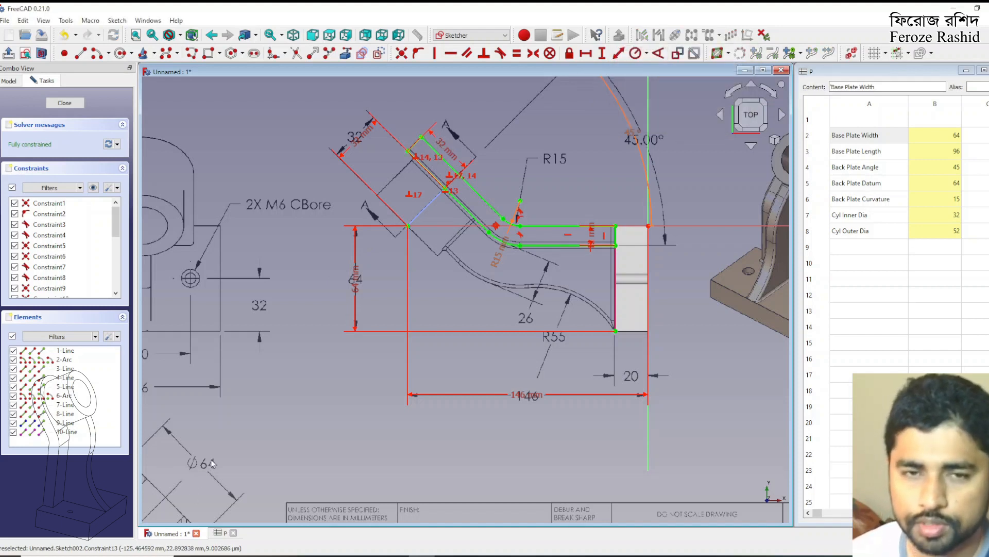
left_click_drag(449, 153, 393, 173)
scroll(510, 163, "down", 3)
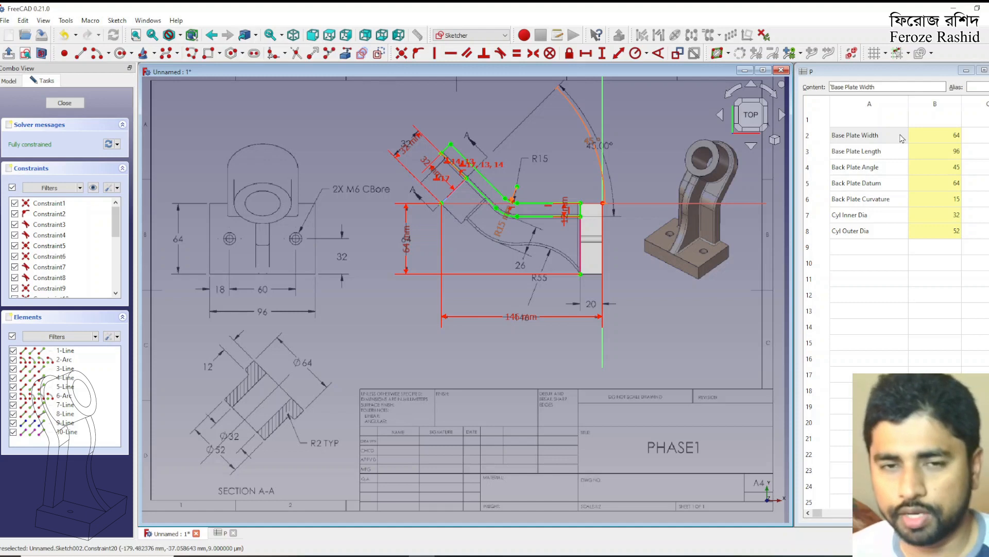
scroll(433, 175, "up", 1)
left_click_drag(438, 179, 457, 124)
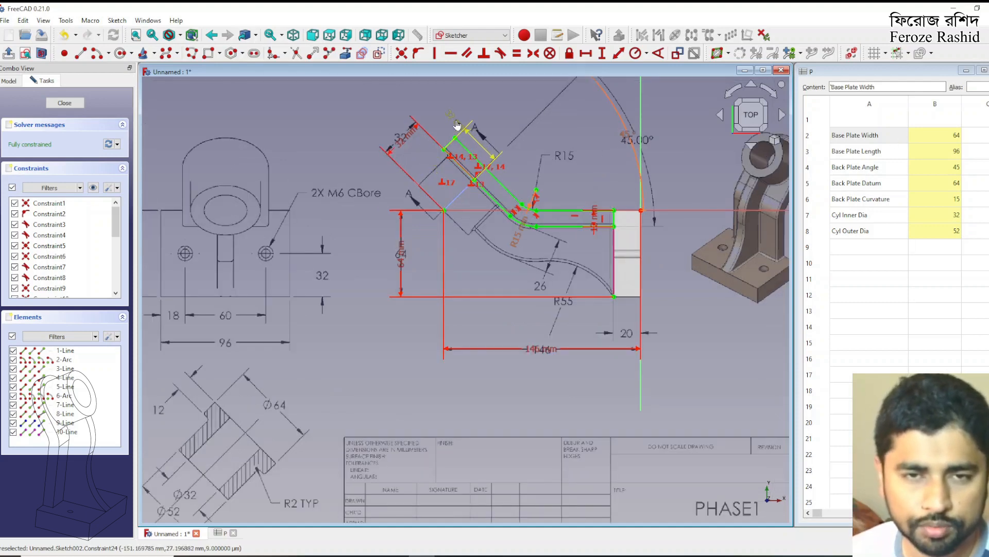
scroll(473, 221, "down", 1)
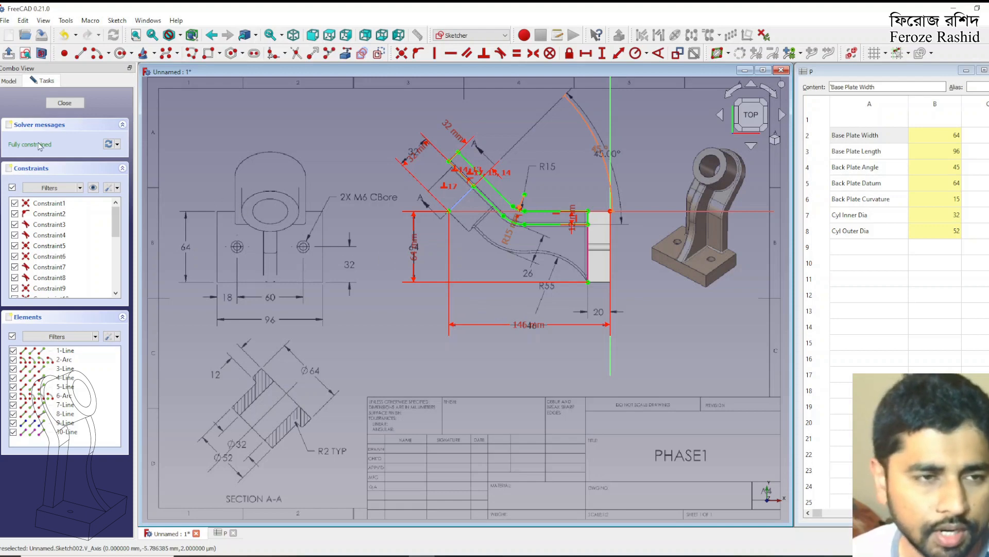
Finish editing the back plate sketch and rename it sksBackPlate
left_click(63, 103)
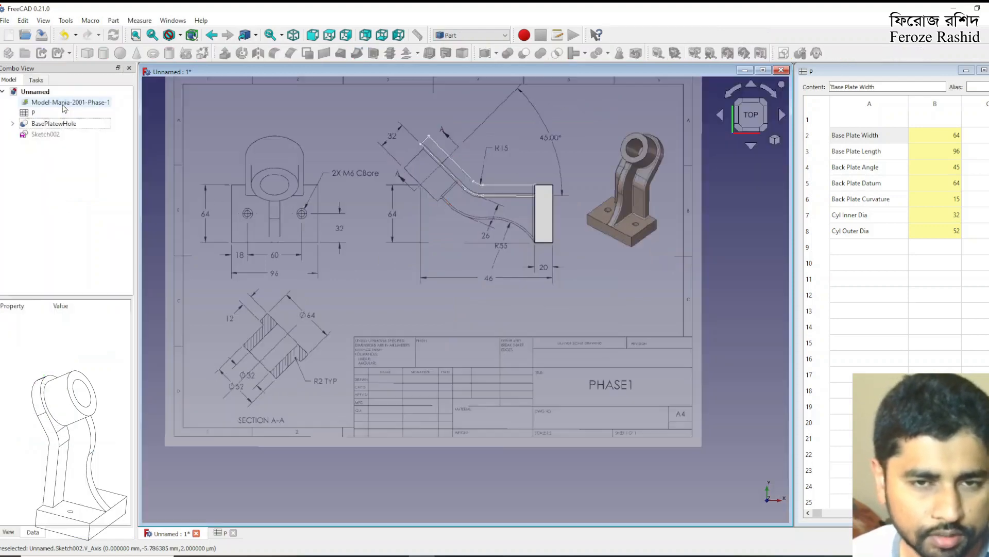
left_click(67, 134)
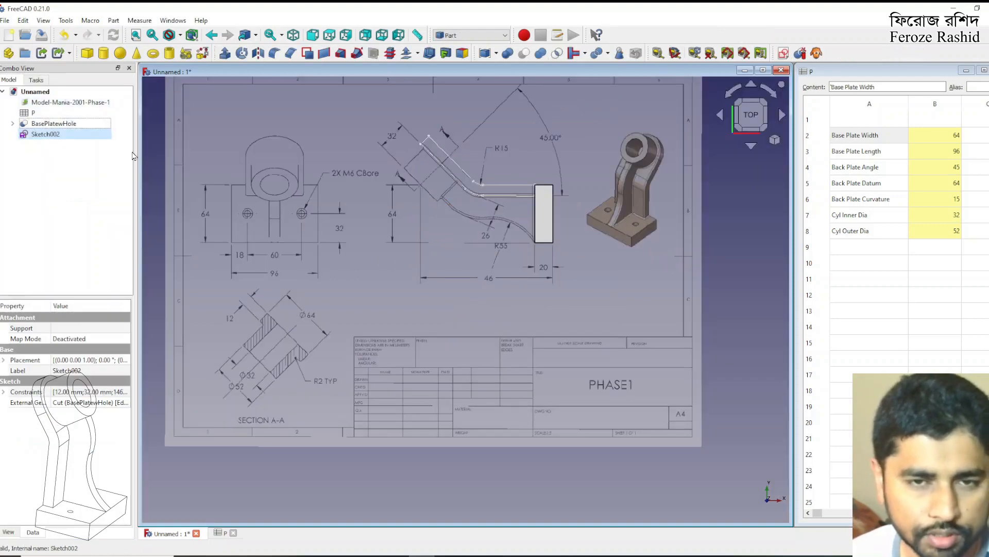
left_click(67, 135)
type("sksBackPlate")
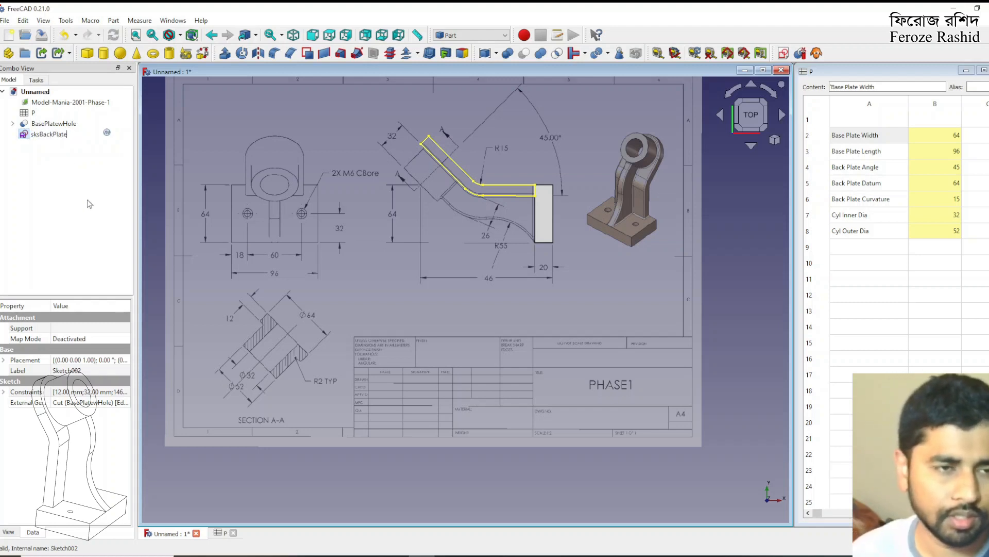
key("Return")
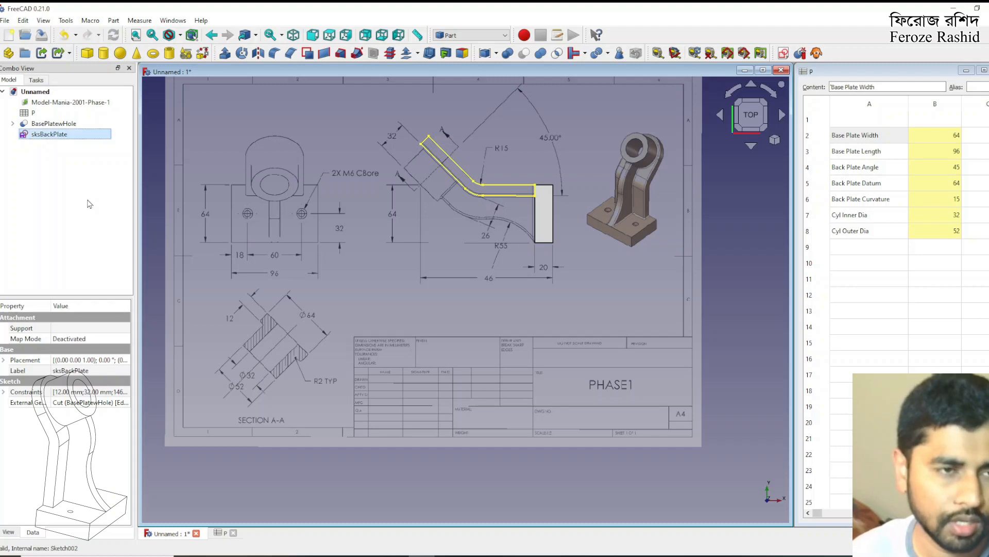
Extrude sksBackPlate along its normal by 64 mm, symmetric about the sketch plane, as a solid
left_click(224, 53)
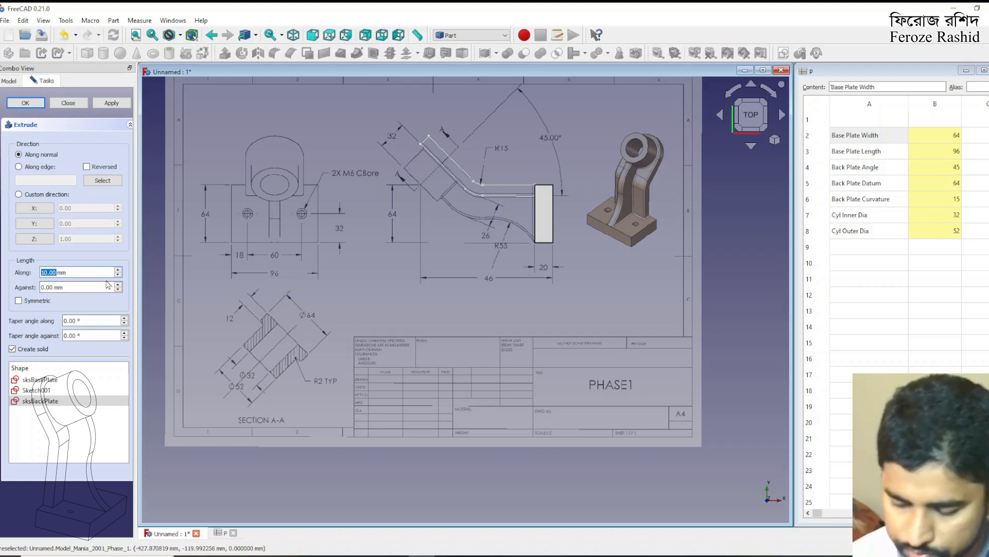
type("64")
left_click(18, 301)
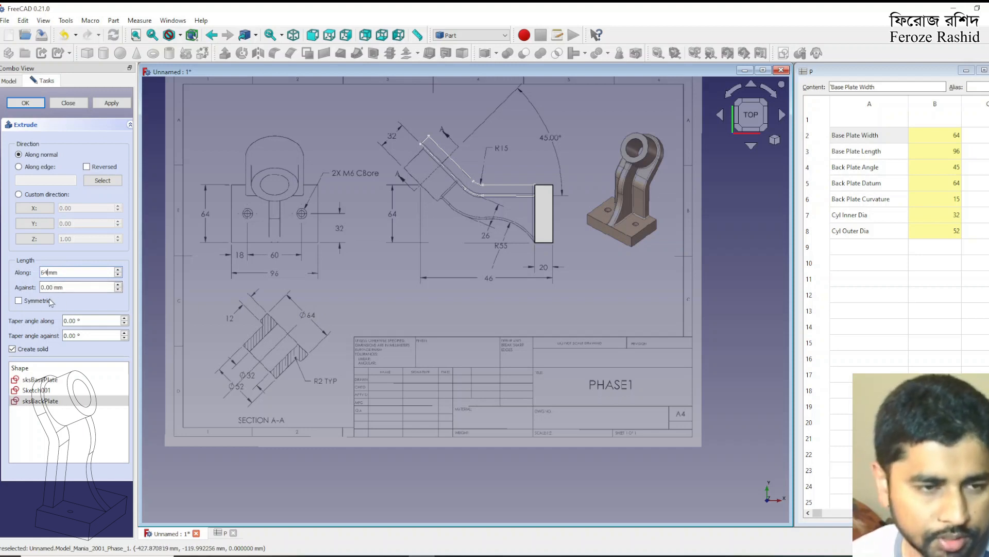
left_click(101, 105)
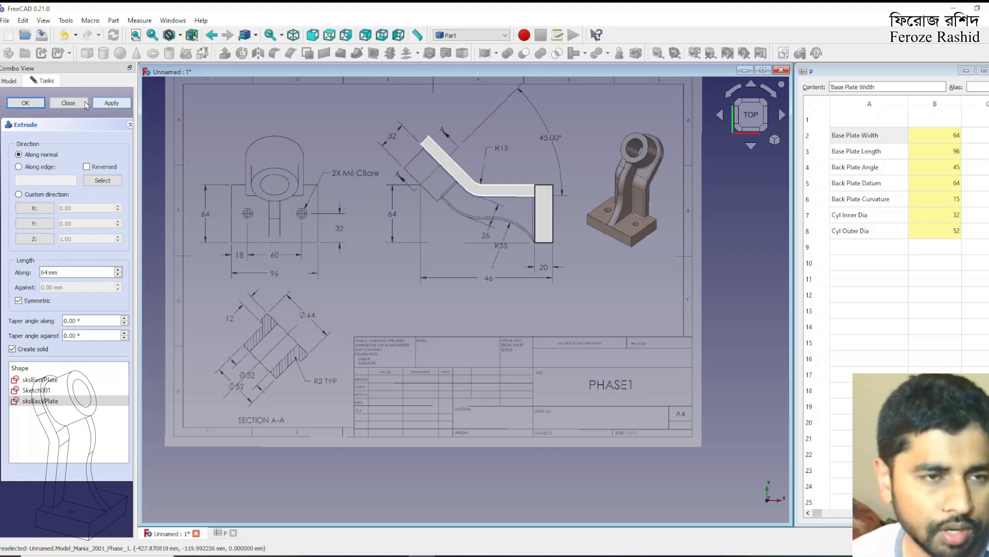
left_click(68, 102)
Create a Plane face sketch on the underside of the back plate's angled section and reference its free end edge as external geometry
mouse_move(412, 227)
middle_mouse_down()
mouse_move(573, 225)
mouse_move(561, 228)
middle_mouse_up()
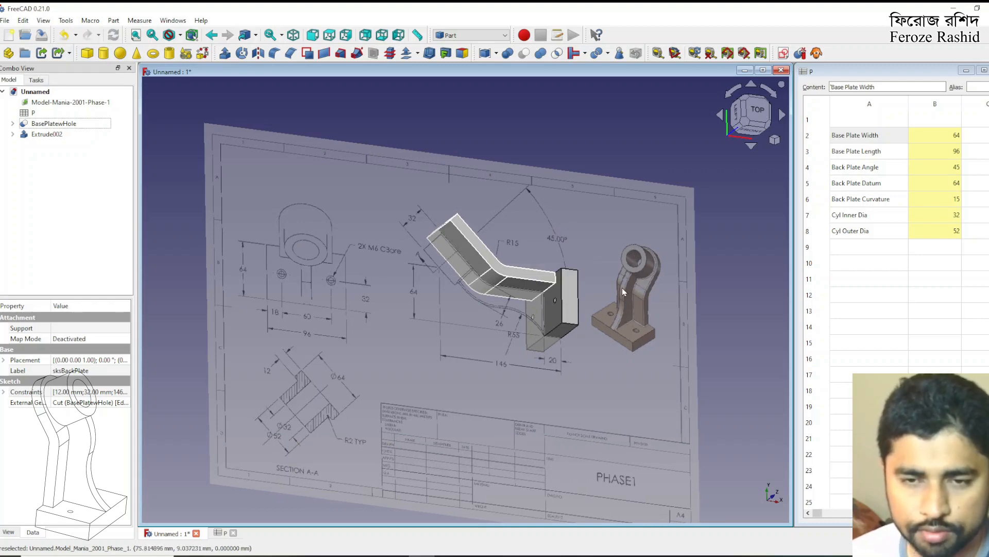
left_click(478, 265)
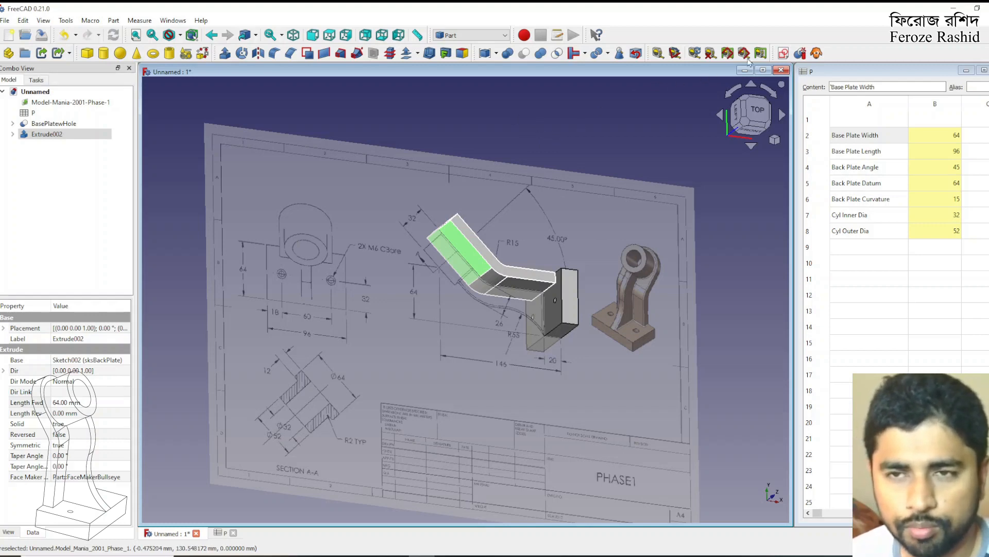
left_click(784, 53)
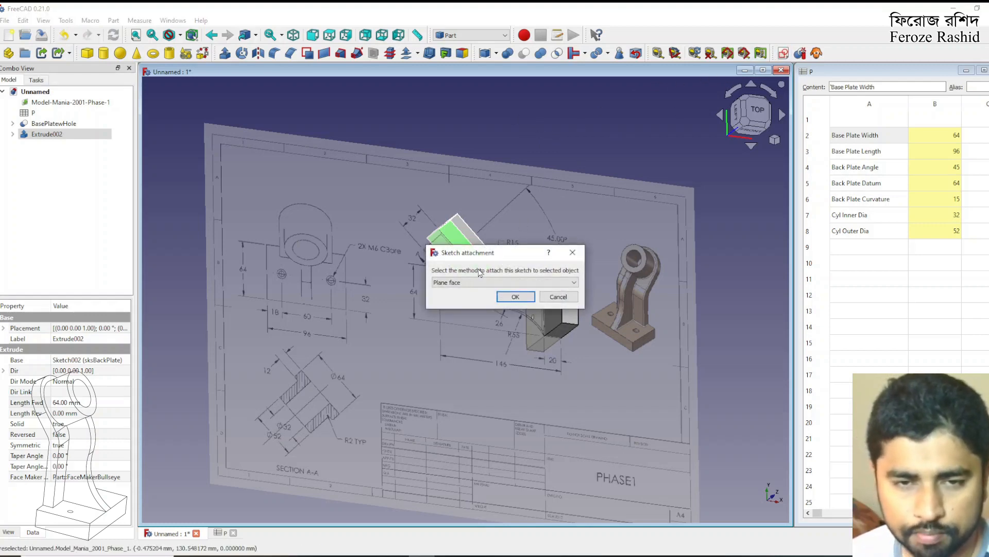
left_click(498, 298)
scroll(444, 428, "up", 4)
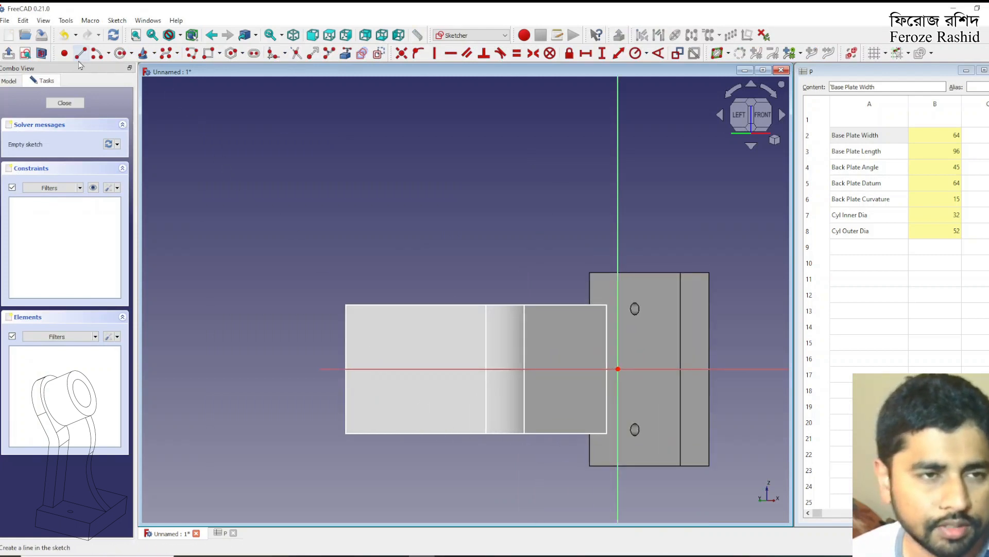
left_click(347, 55)
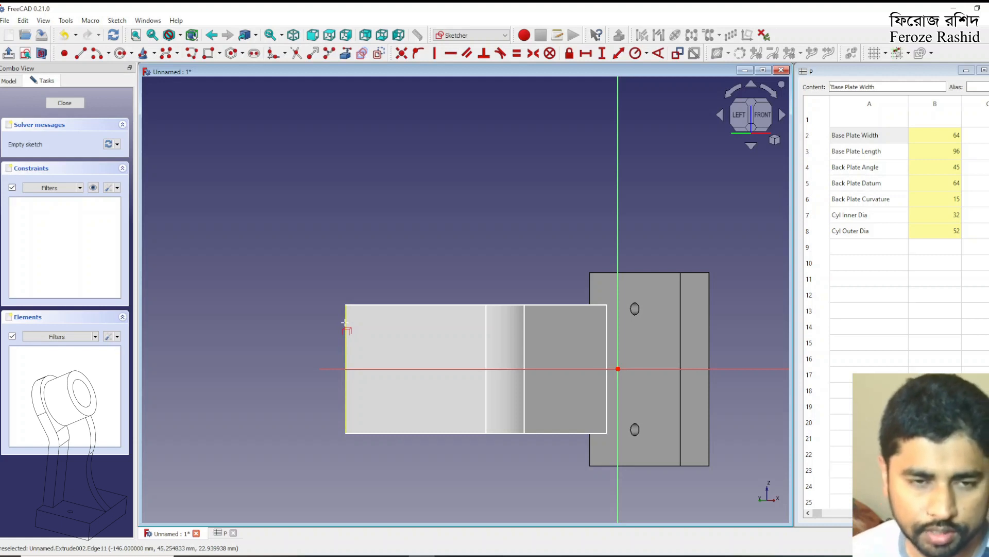
left_click(345, 323)
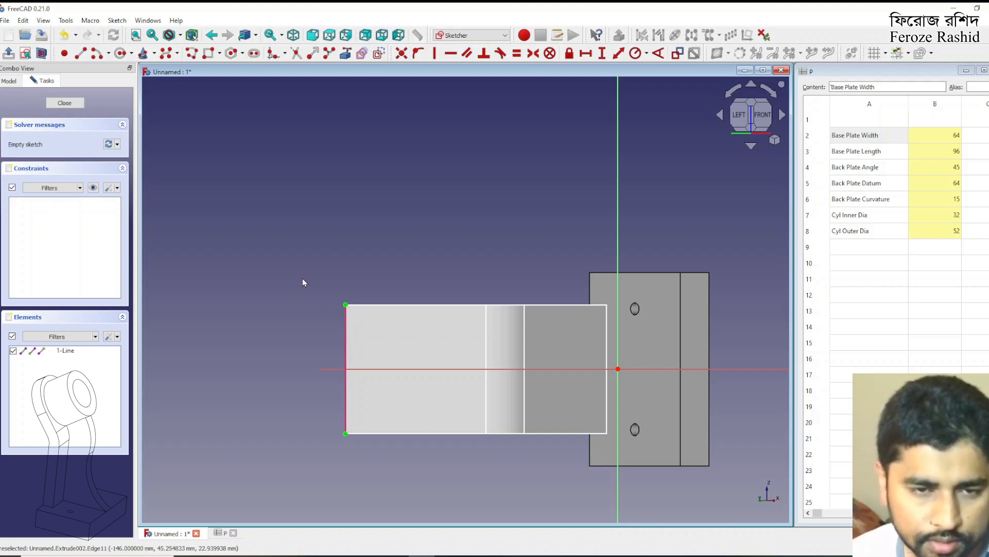
Sketch two concentric circles centred on the horizontal axis near the plate's free end, about 38 mm and 21 mm in diameter
left_click(119, 53)
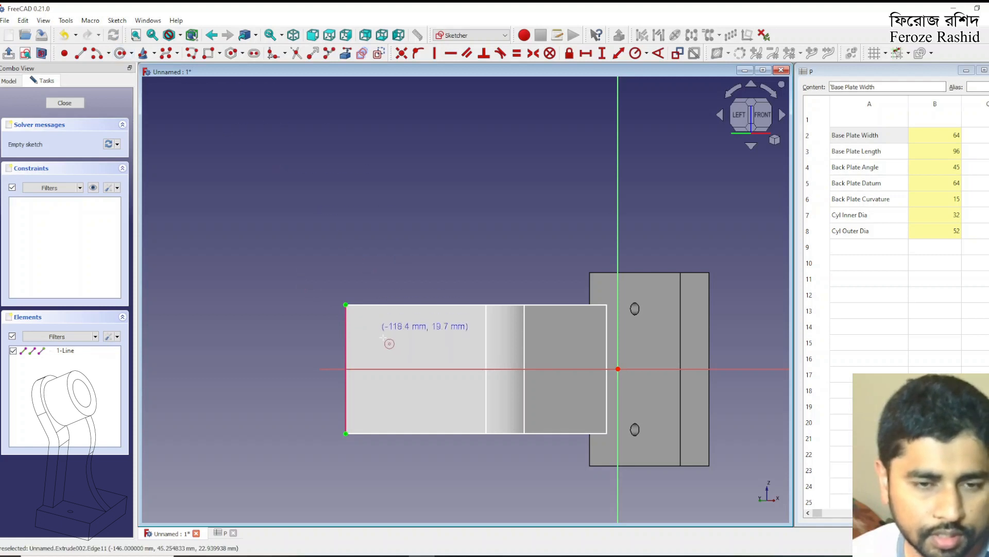
left_click(393, 368)
left_click(404, 331)
left_click(394, 369)
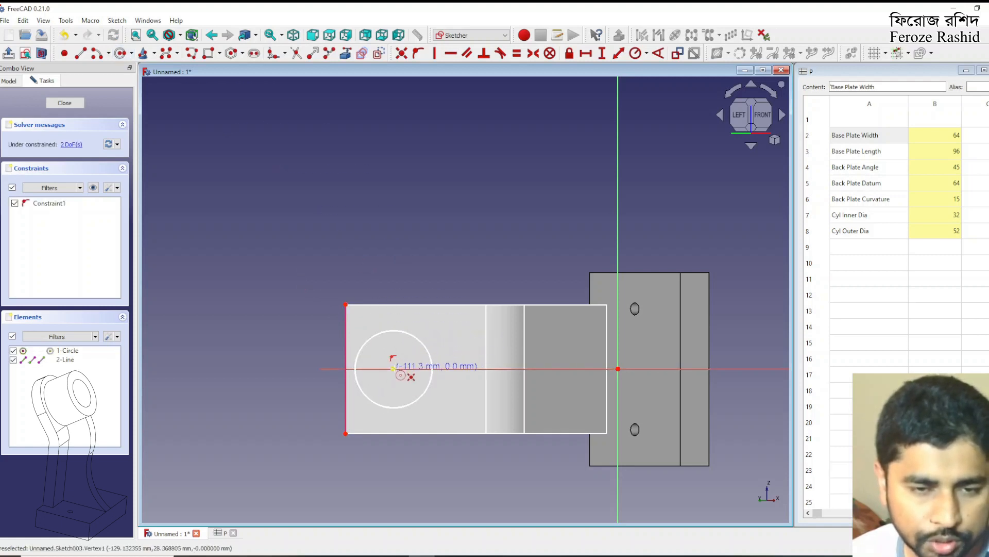
left_click(406, 351)
right_click(427, 324)
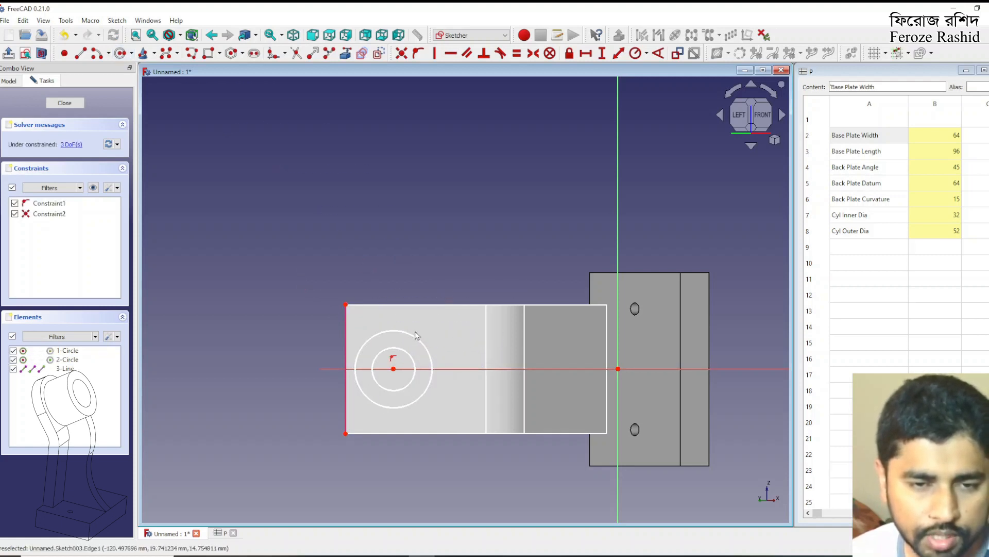
Constrain the outer circle's diameter with the spreadsheet expression <<P>>.CylOuterDia
left_click(416, 338)
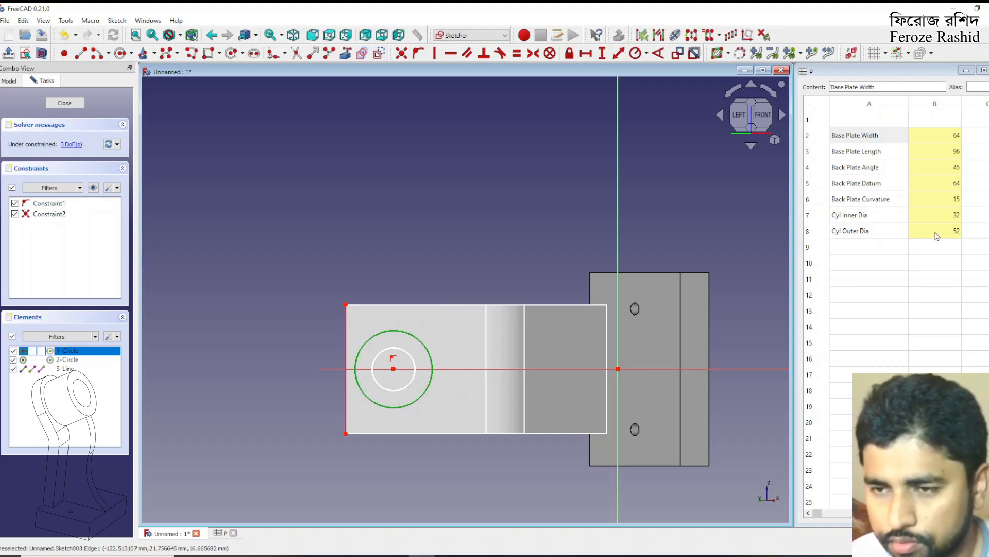
left_click(647, 54)
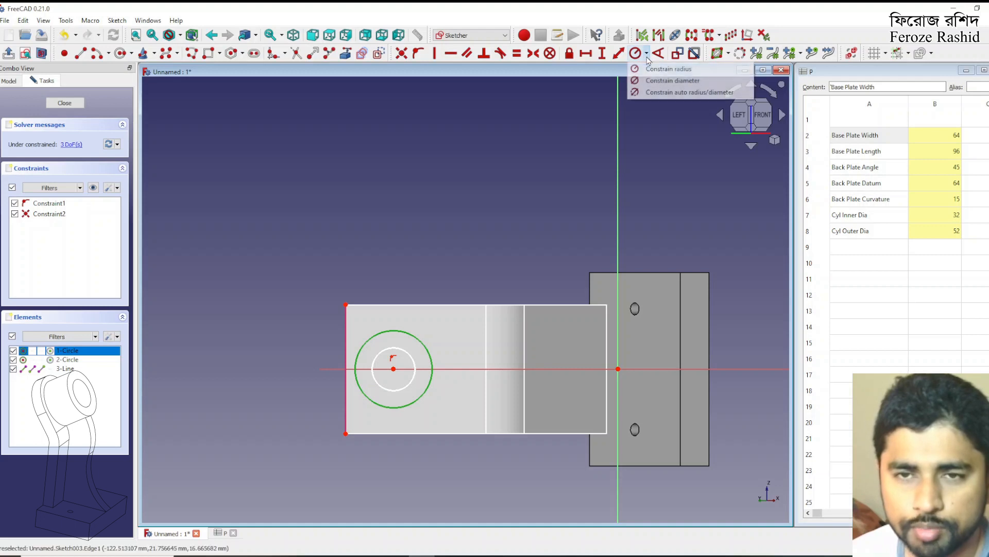
left_click(680, 81)
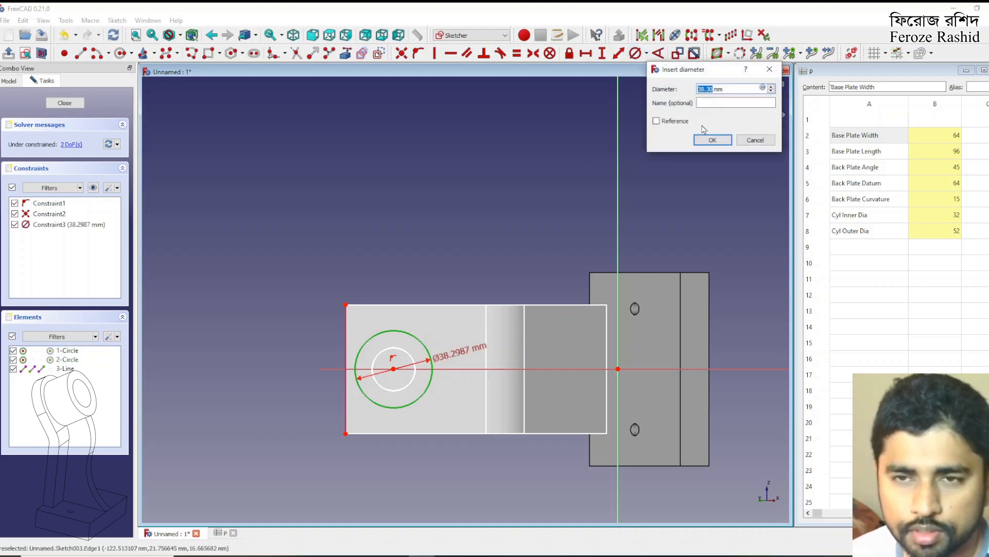
left_click(763, 87)
type("<<P>>.")
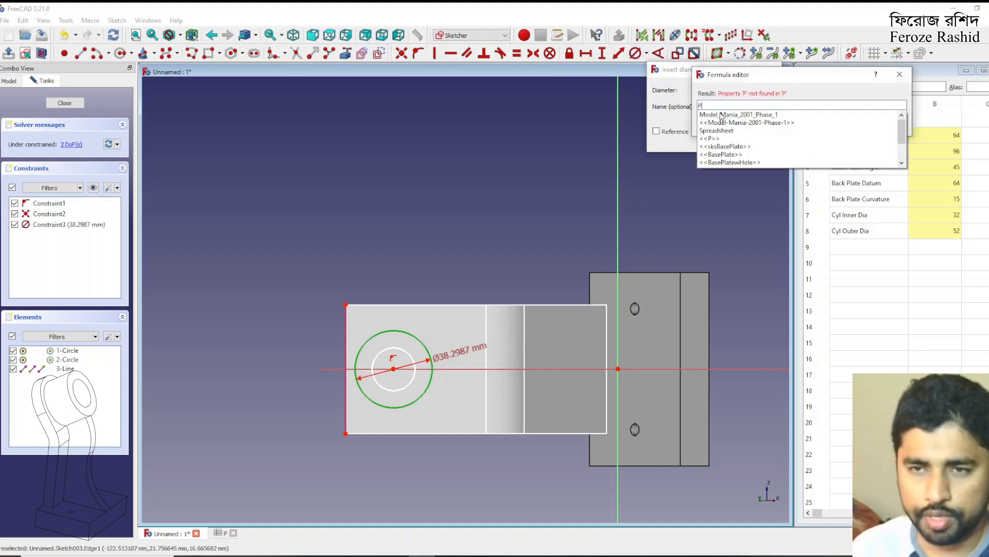
key("ctrl+a")
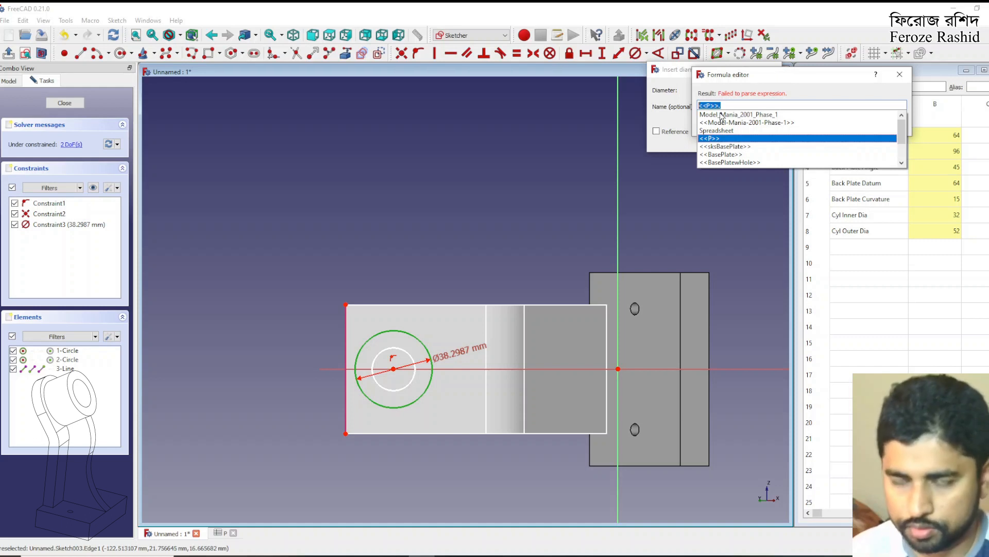
key("Right")
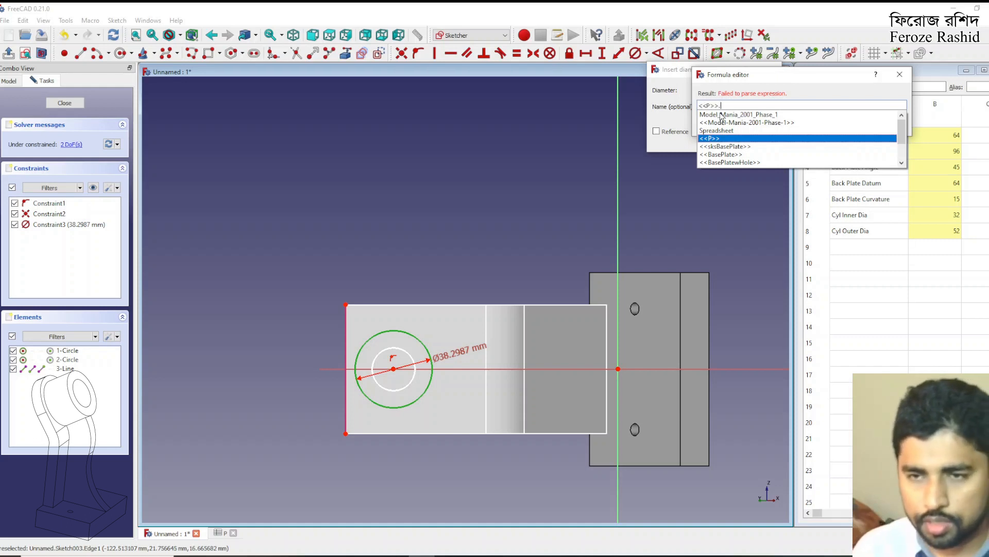
type("CylInnerDia")
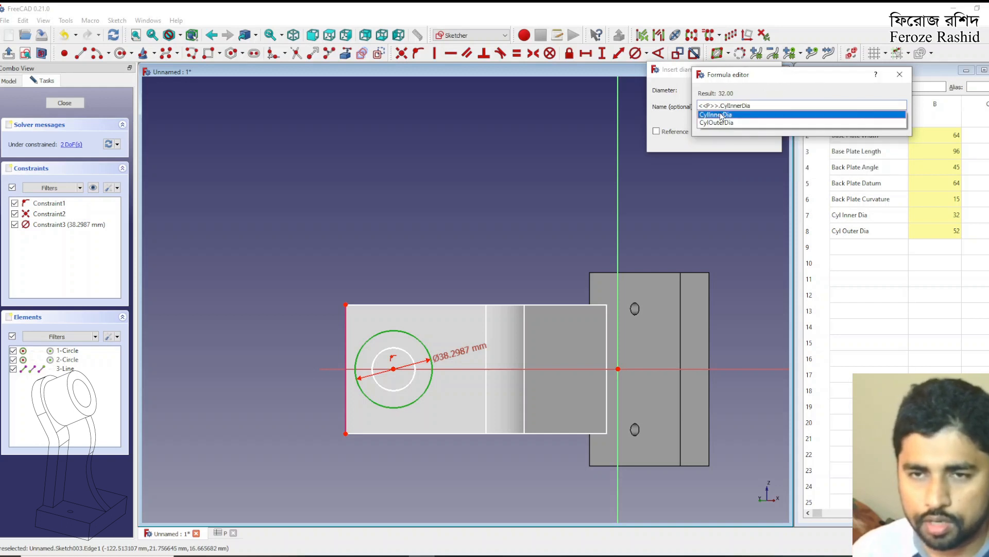
left_click(717, 122)
key("Return")
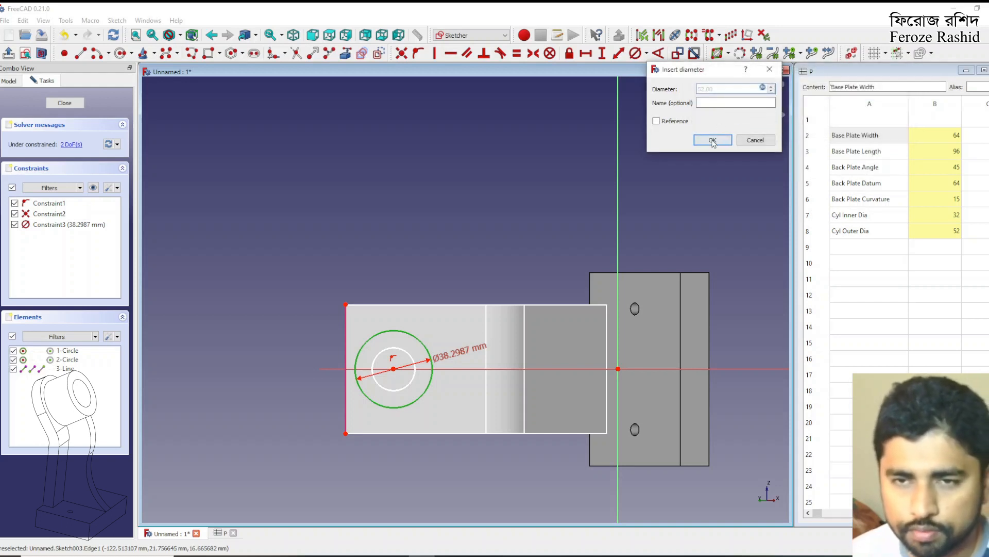
left_click(713, 140)
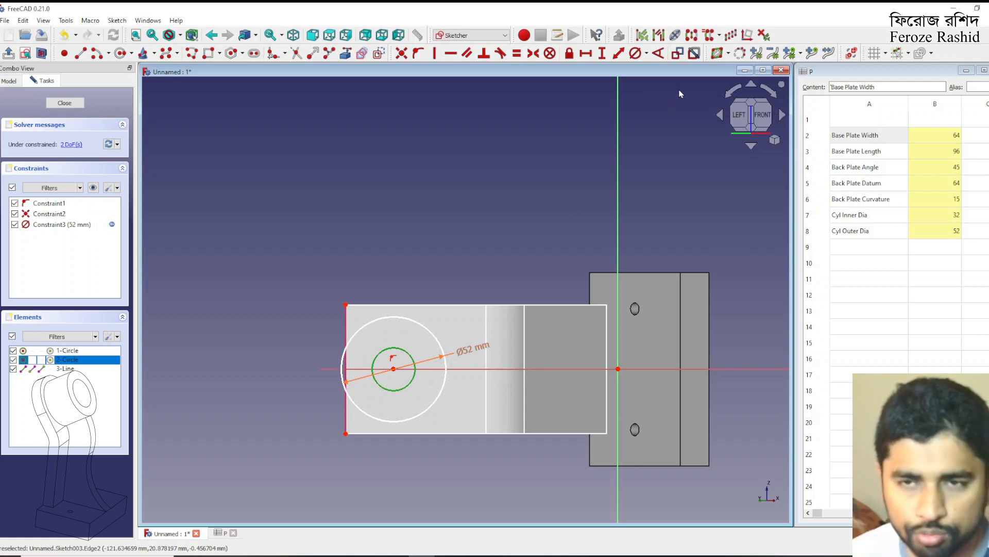
Constrain the inner circle's diameter with the spreadsheet expression <<P>>.CylInnerDia
left_click(635, 53)
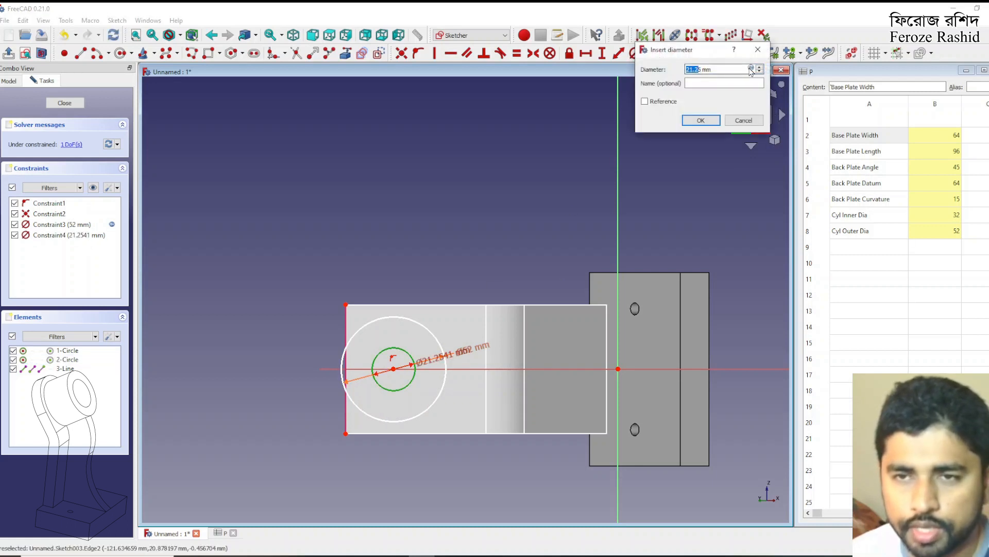
left_click(751, 69)
type("<<P>>.")
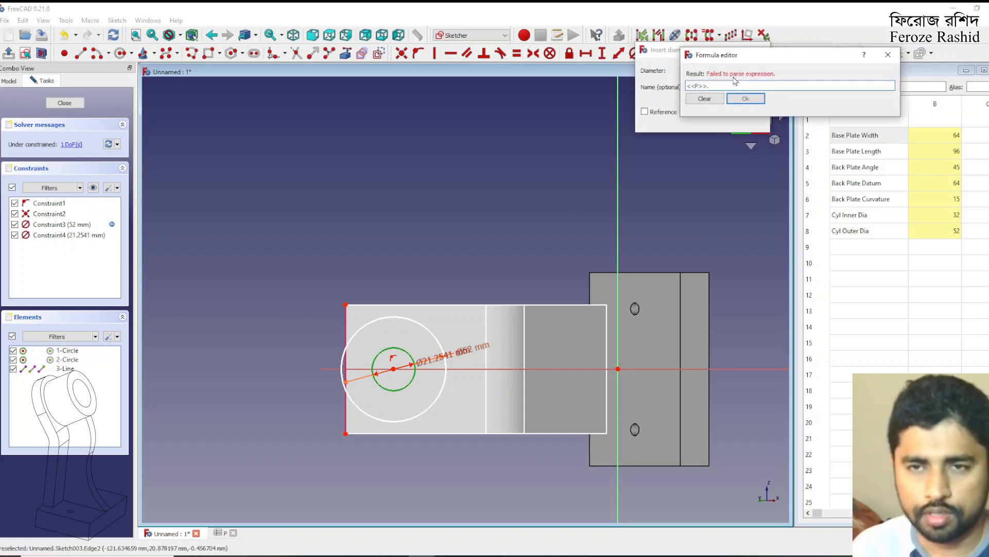
type("Cyl")
key("Down")
key("Return")
key("Return")
key("Return")
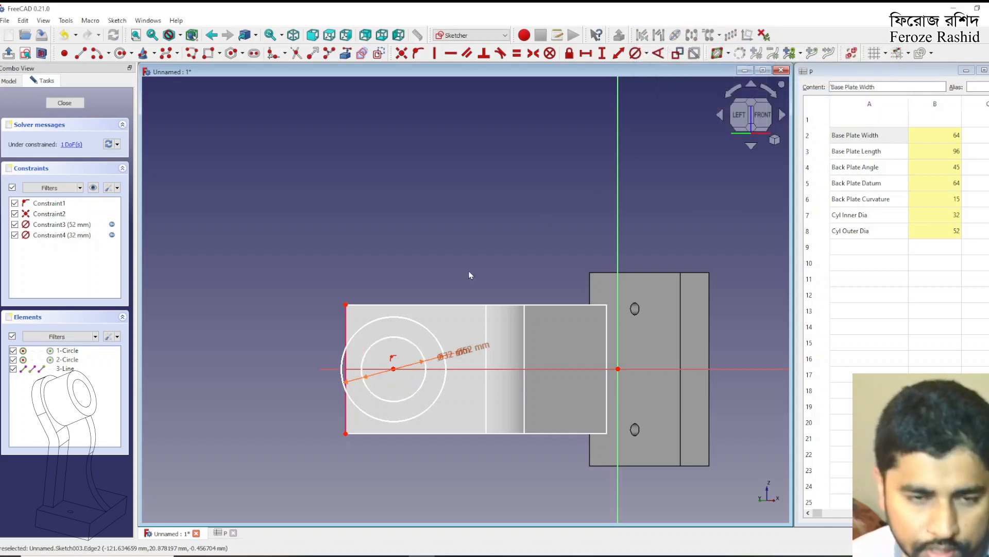
Set the distance from the circles' centre to the plate's referenced end edge to 32 mm
left_click_drag(394, 369, 417, 369)
left_click(347, 386)
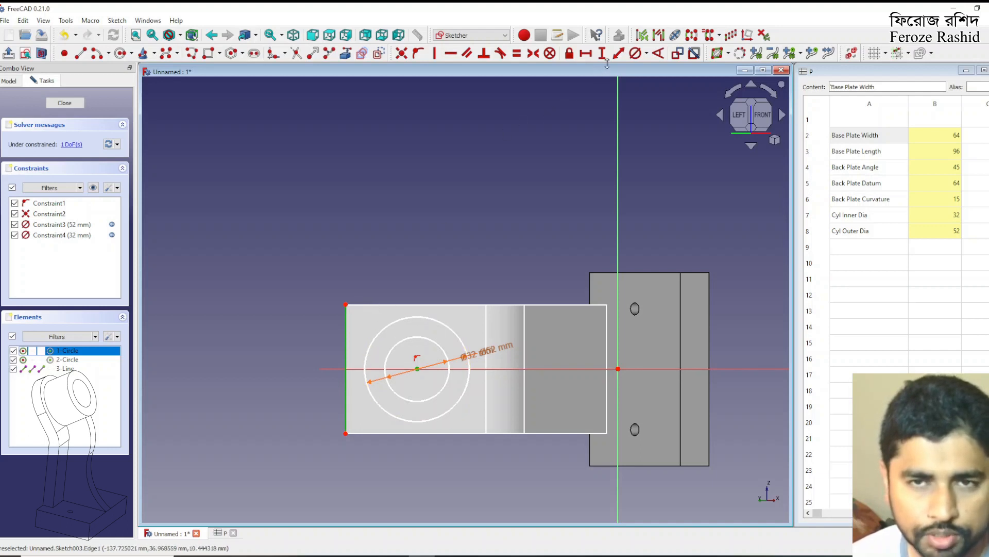
left_click(586, 53)
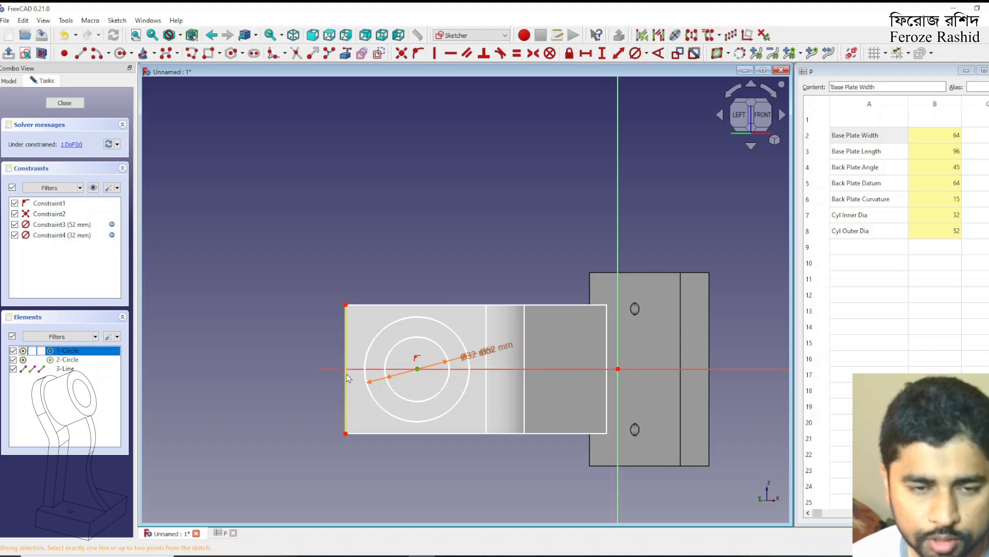
left_click(618, 53)
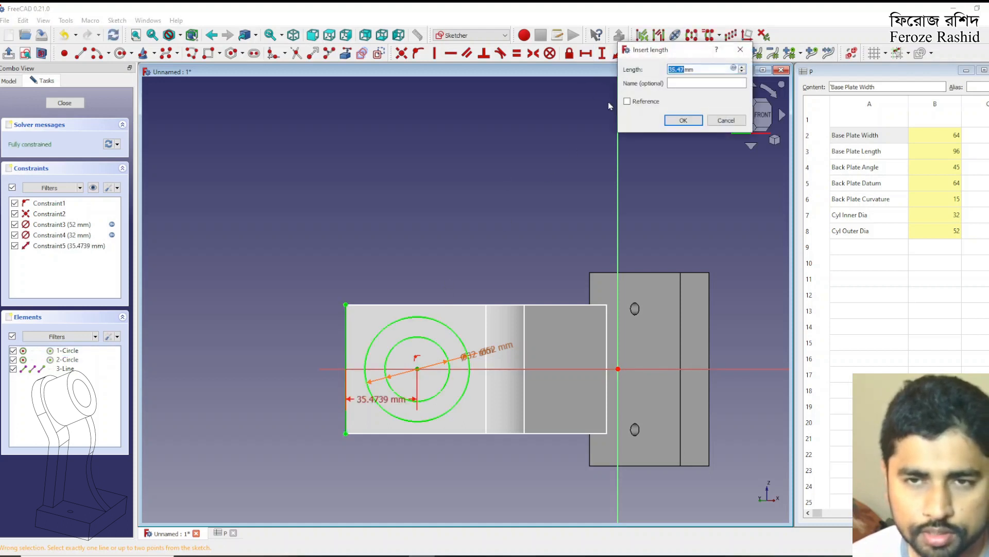
type("64/2mm")
key("Return")
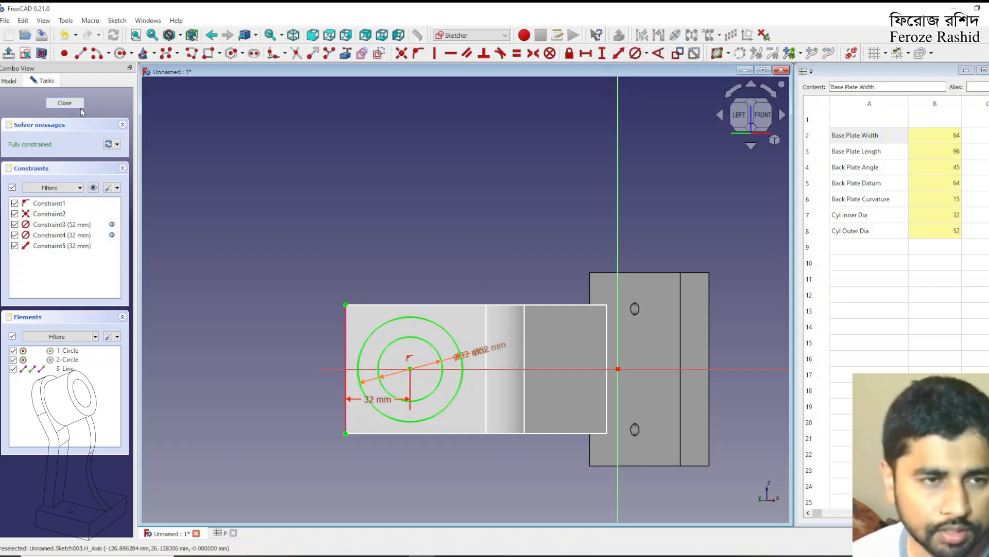
Finish editing the concentric circles sketch and rename it sksCyl
left_click(65, 102)
scroll(449, 249, "up", 3)
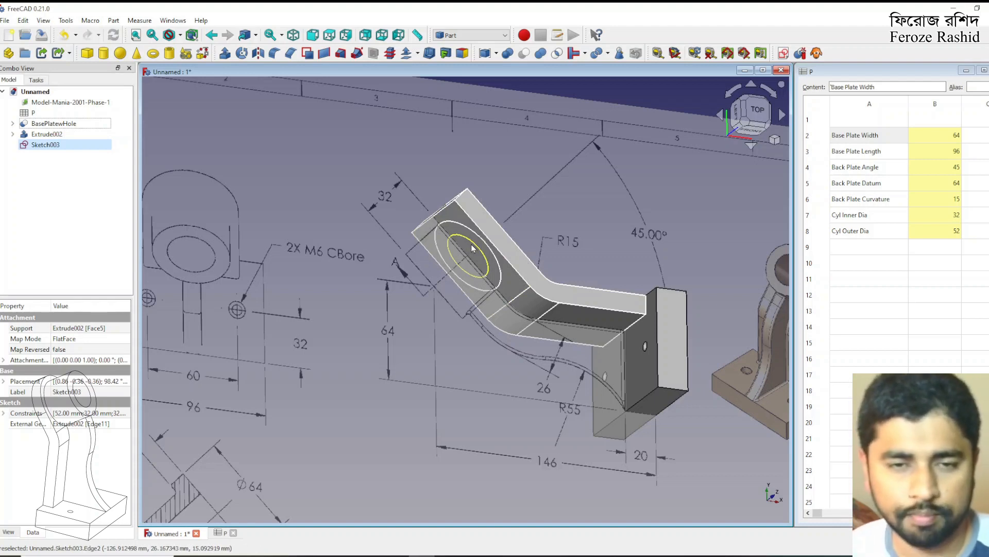
left_click(70, 147)
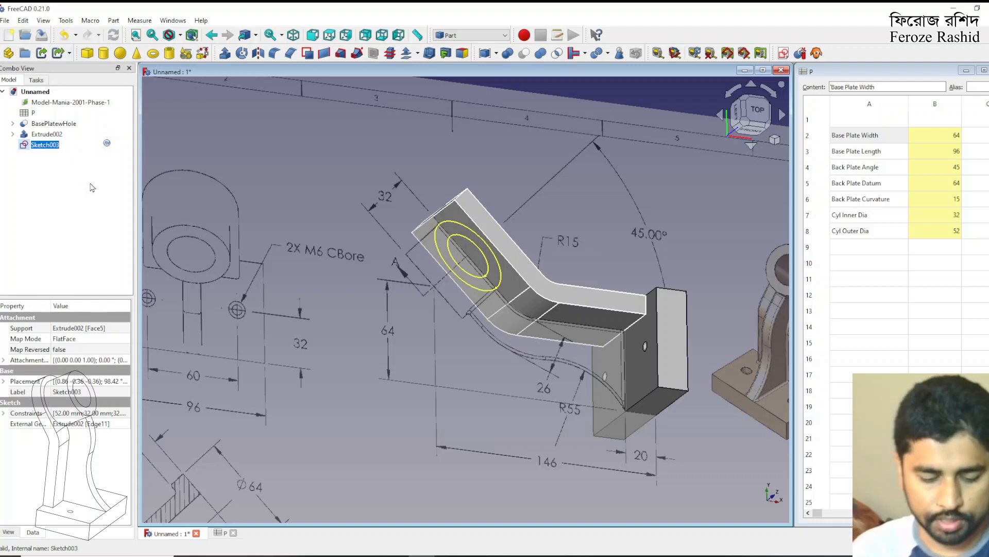
type("sksCyl")
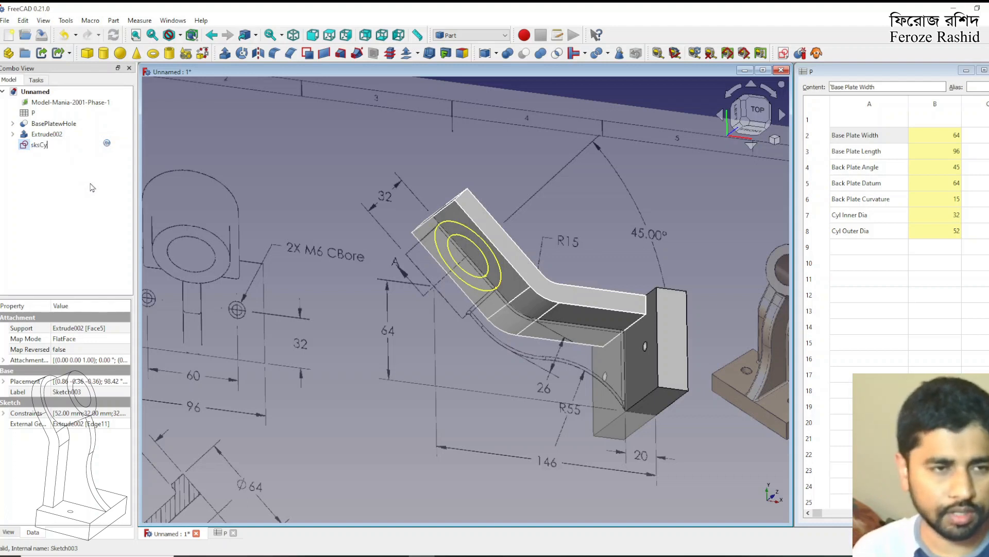
key("Return")
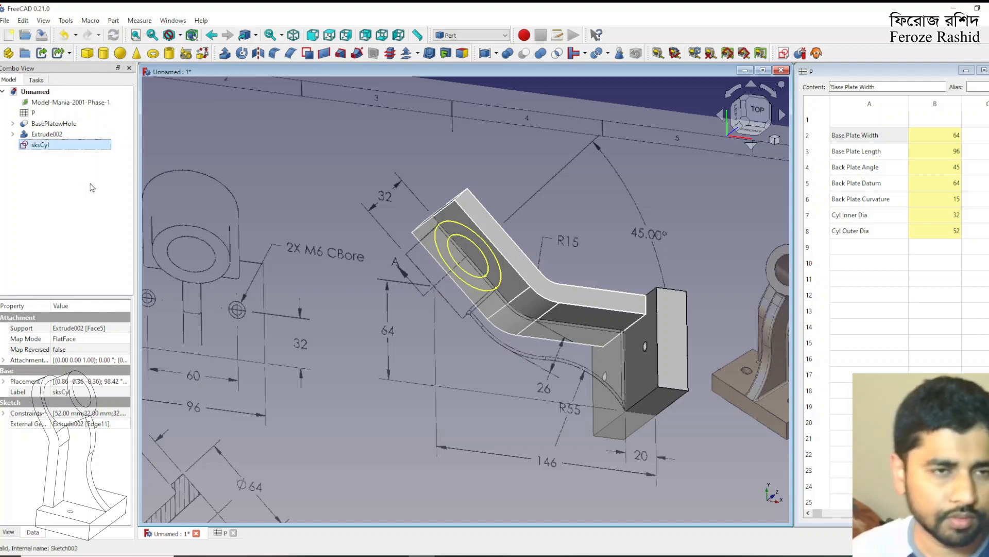
Extrude the sksCyl sketch as a solid along its normal, 32 mm along and 12 mm against
left_click(225, 53)
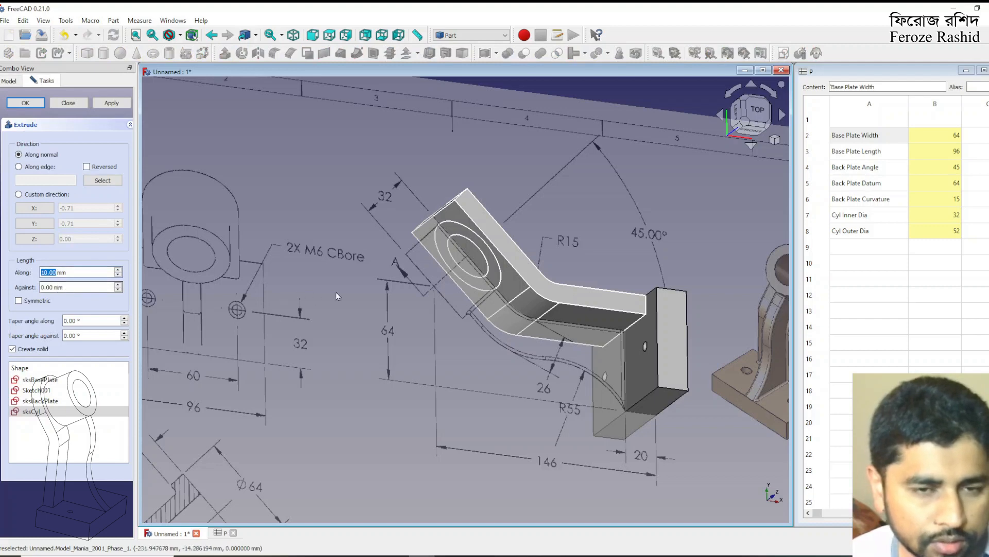
scroll(540, 203, "down", 1)
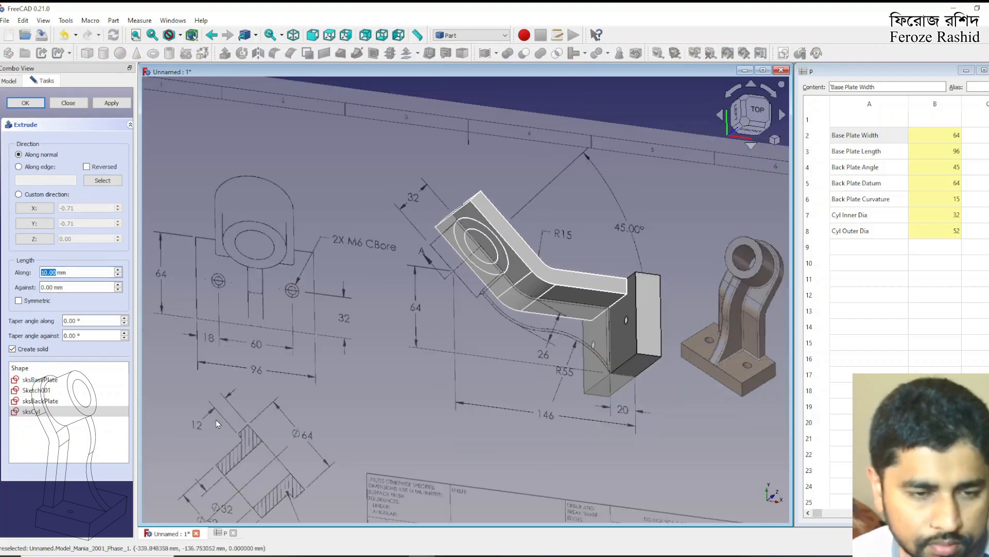
scroll(277, 356, "down", 1)
scroll(402, 282, "up", 1)
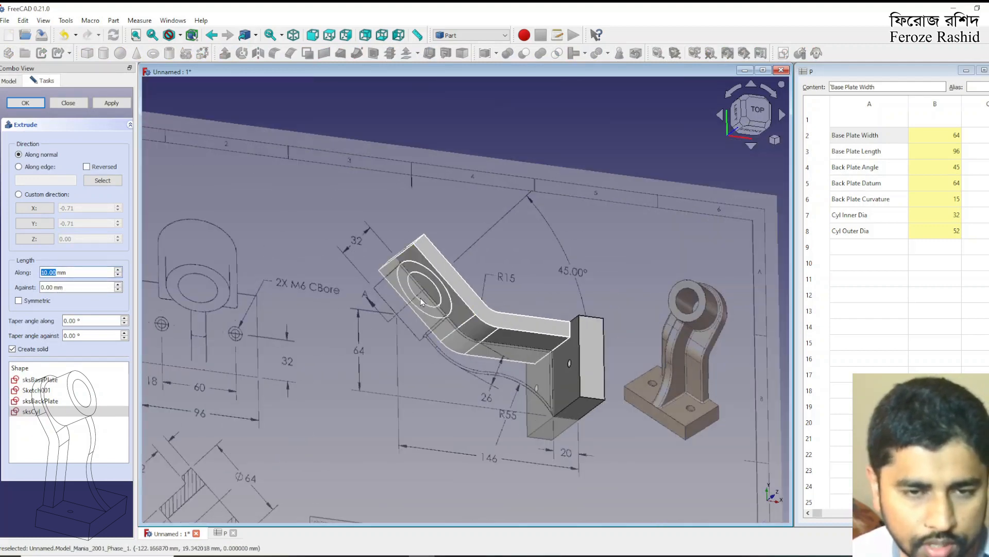
type("32")
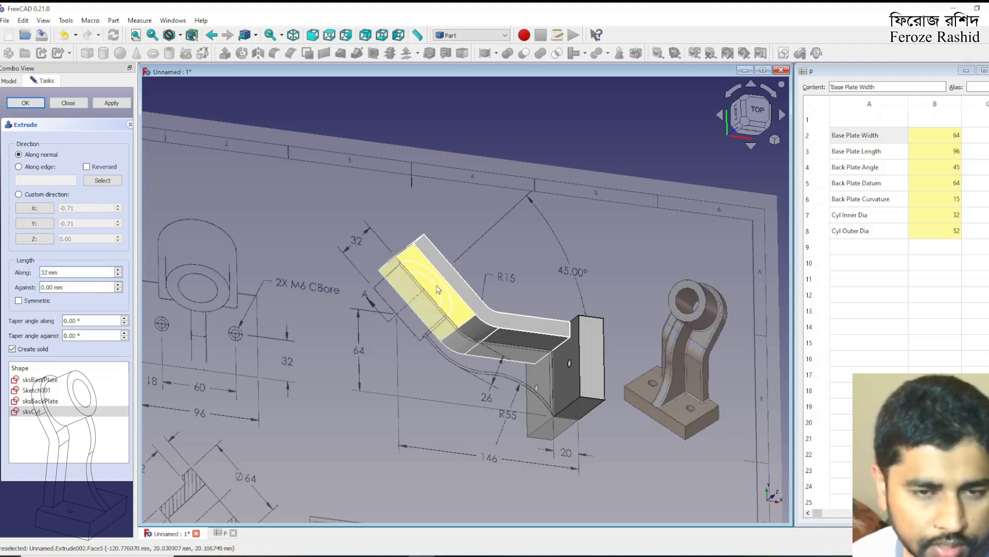
left_click(49, 287)
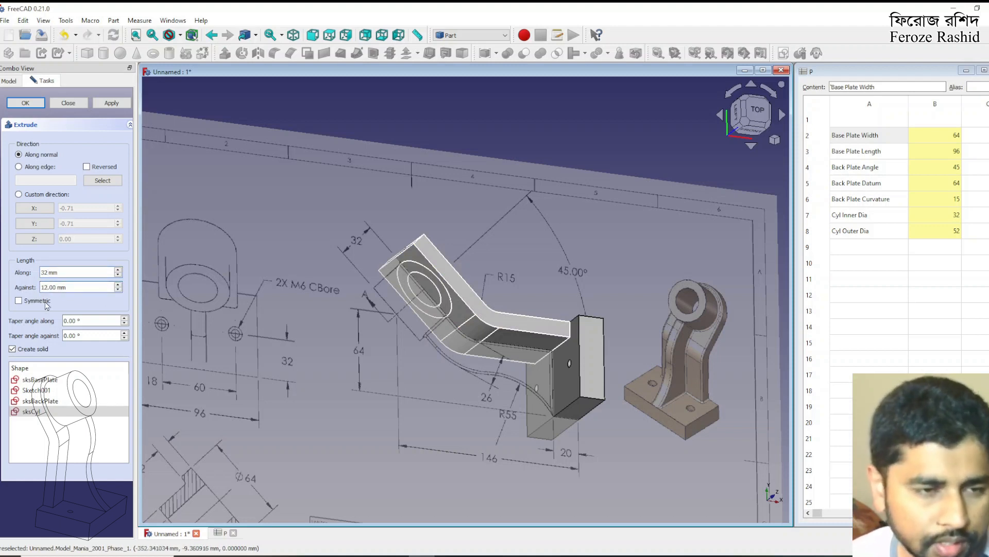
left_click(111, 102)
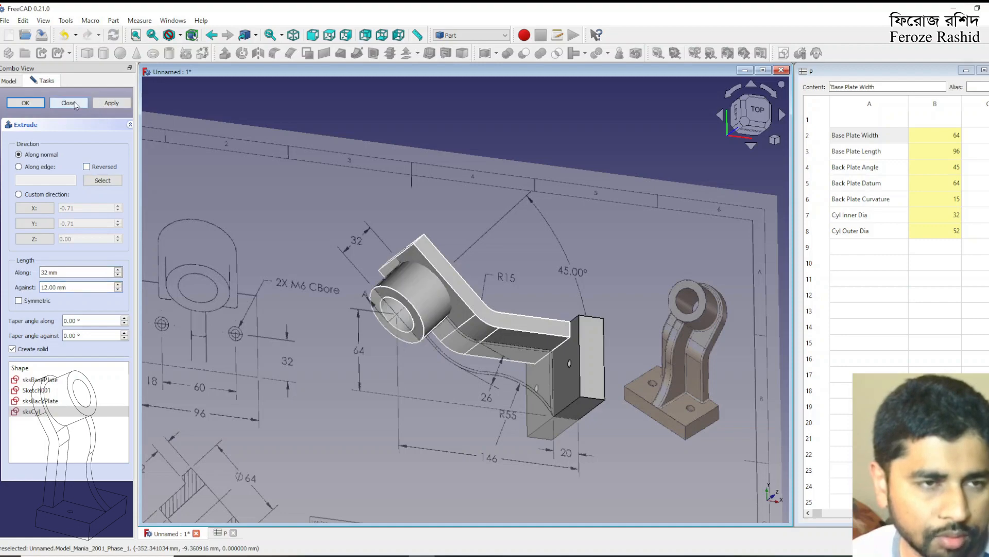
left_click(76, 105)
Join the back plate extrusion and the cylinder extrusion as walled objects with Connect
middle_click_drag(477, 293, 418, 304)
left_click(430, 310)
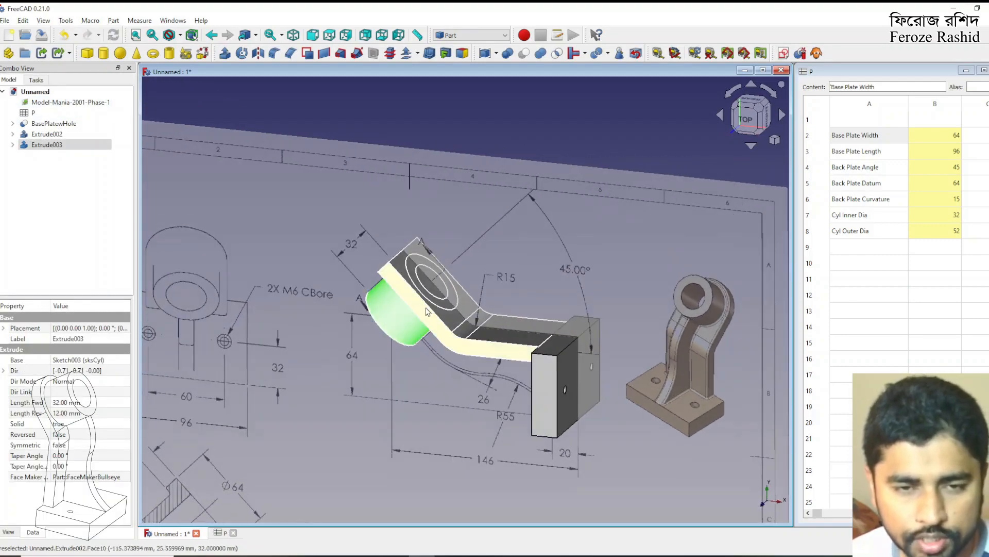
left_click(47, 134)
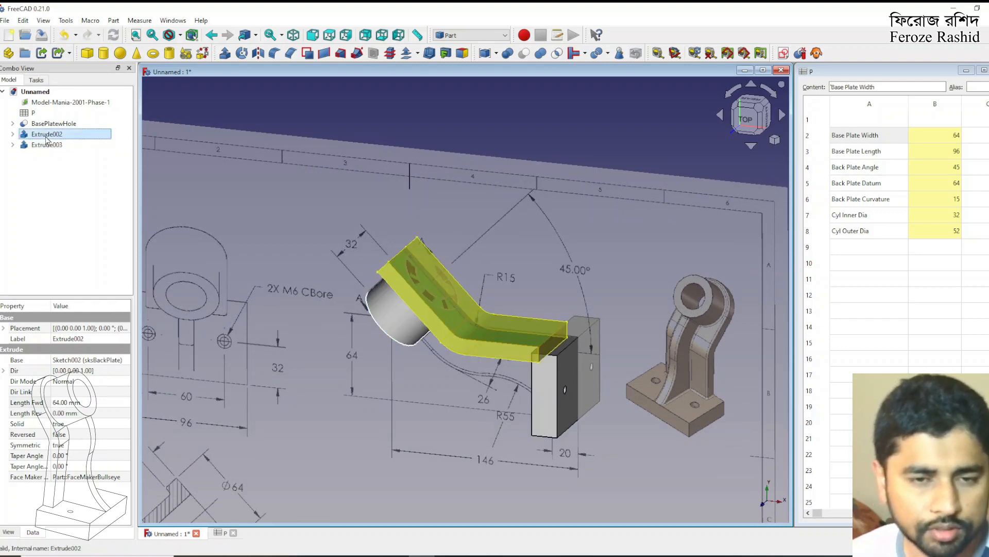
left_click(47, 145, "ctrl")
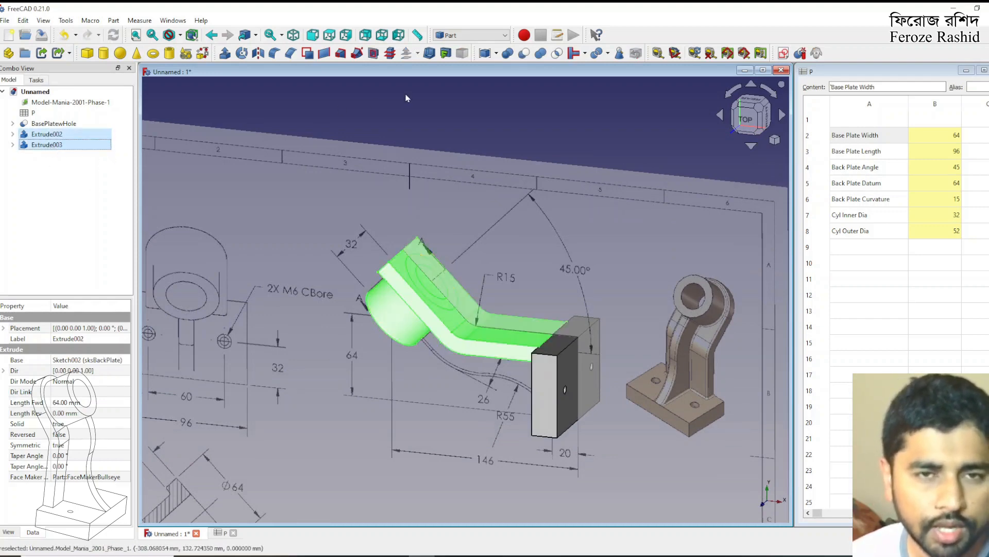
left_click(571, 59)
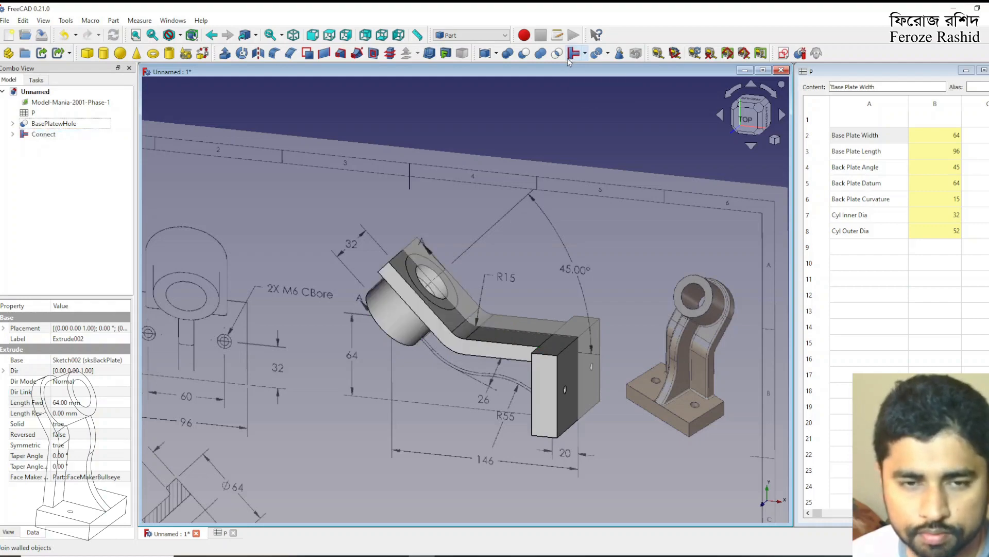
Set the reverse length of the cylinder extrusion inside the Connect feature to 15 mm
middle_click_drag(422, 296, 394, 310)
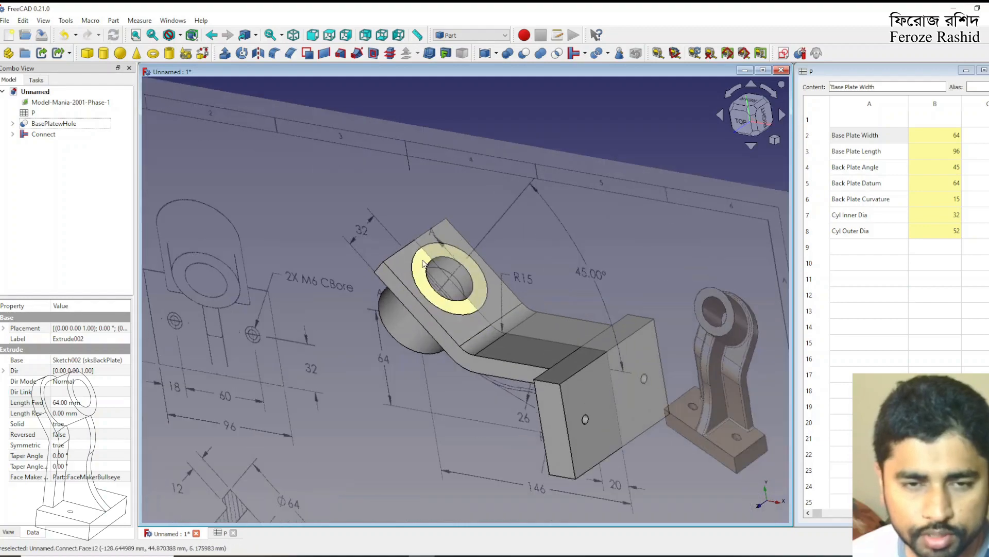
scroll(438, 286, "up", 4)
scroll(464, 283, "down", 4)
middle_click_drag(453, 277, 416, 289)
middle_click_drag(438, 324, 482, 272)
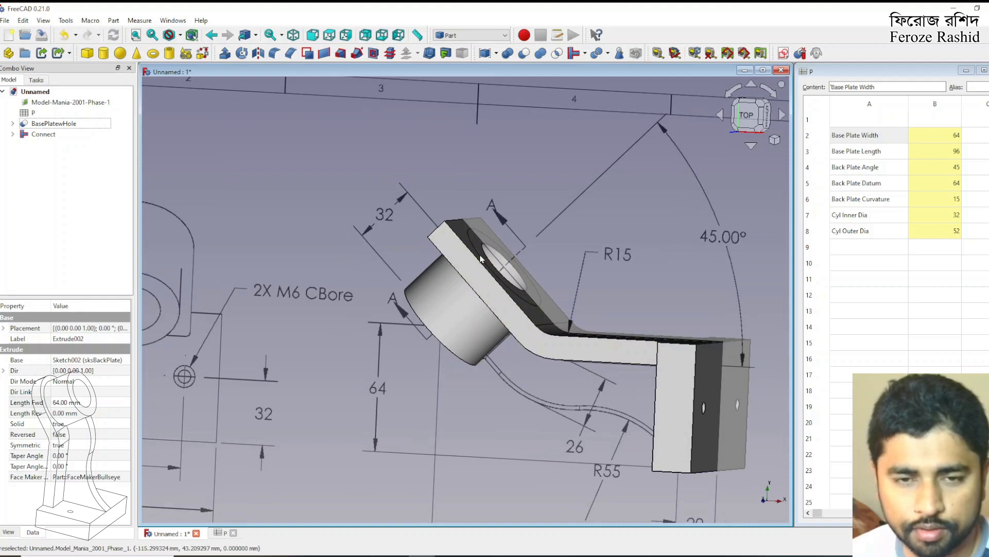
left_click(73, 136)
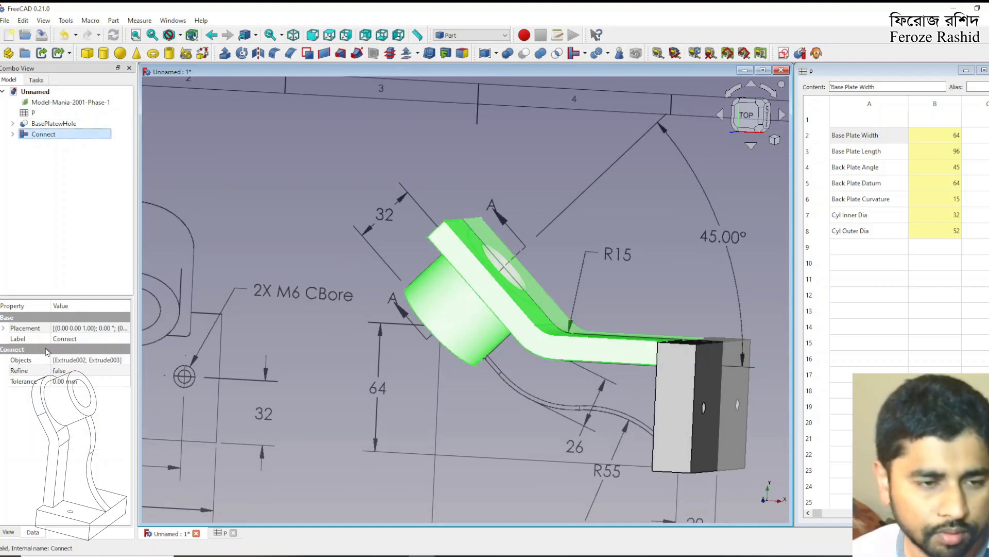
left_click(12, 134)
left_click(55, 156)
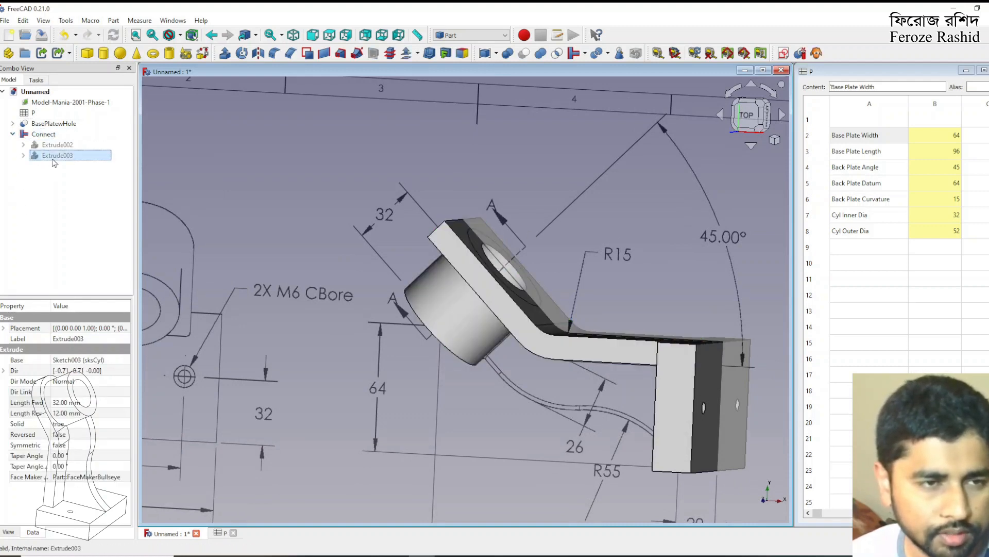
left_click(63, 413)
type("15")
key("Return")
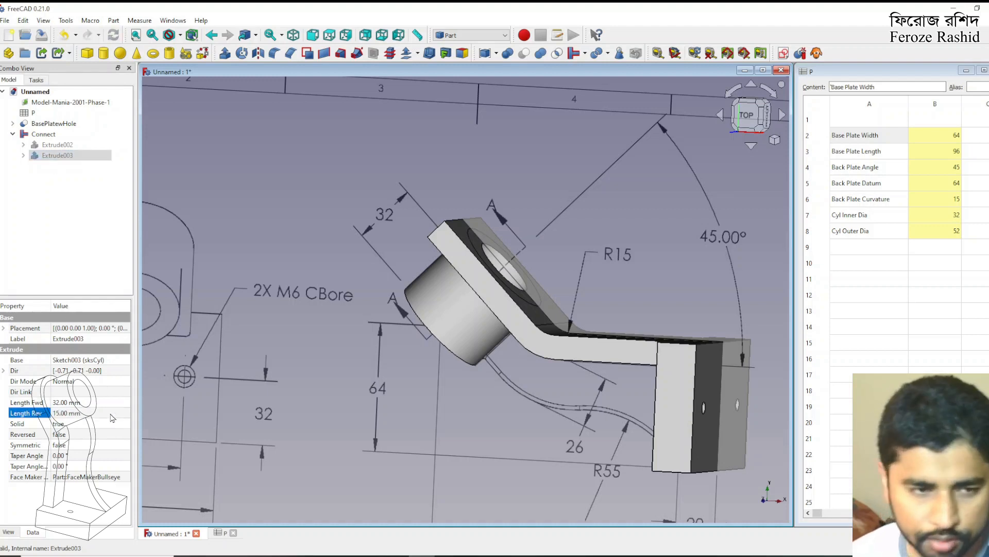
scroll(470, 268, "down", 2)
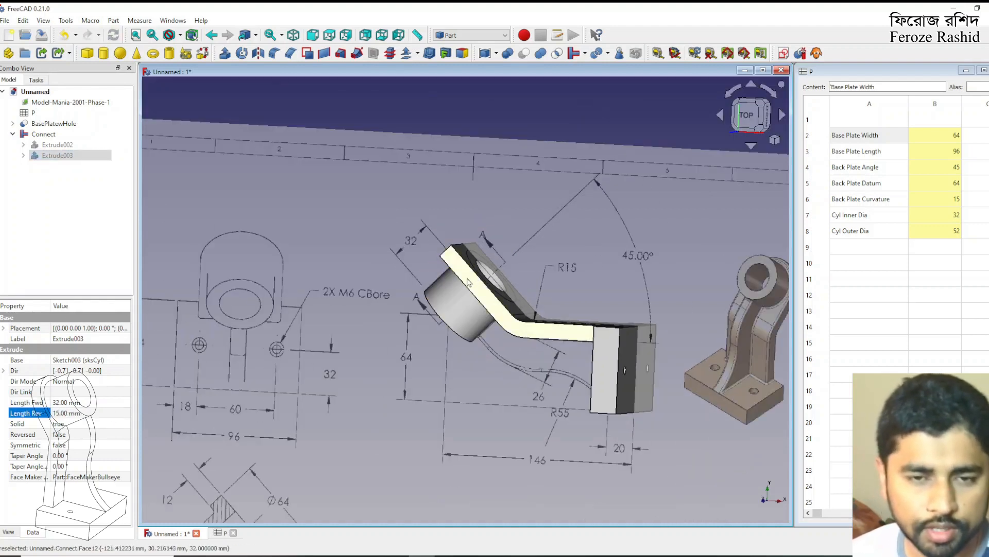
left_click(514, 117)
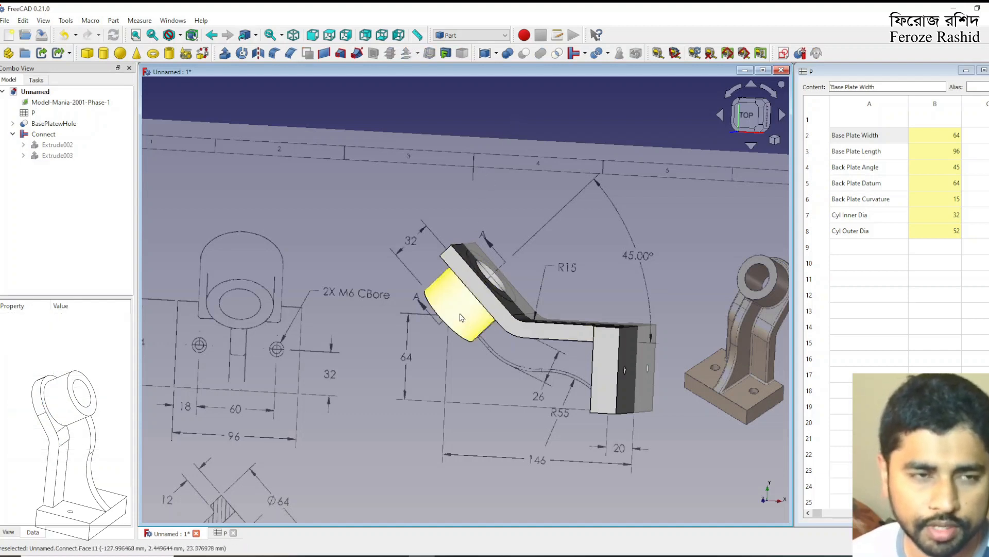
Rename the cylinder extrusion inside the Connect feature as Cylinder
left_click(46, 157)
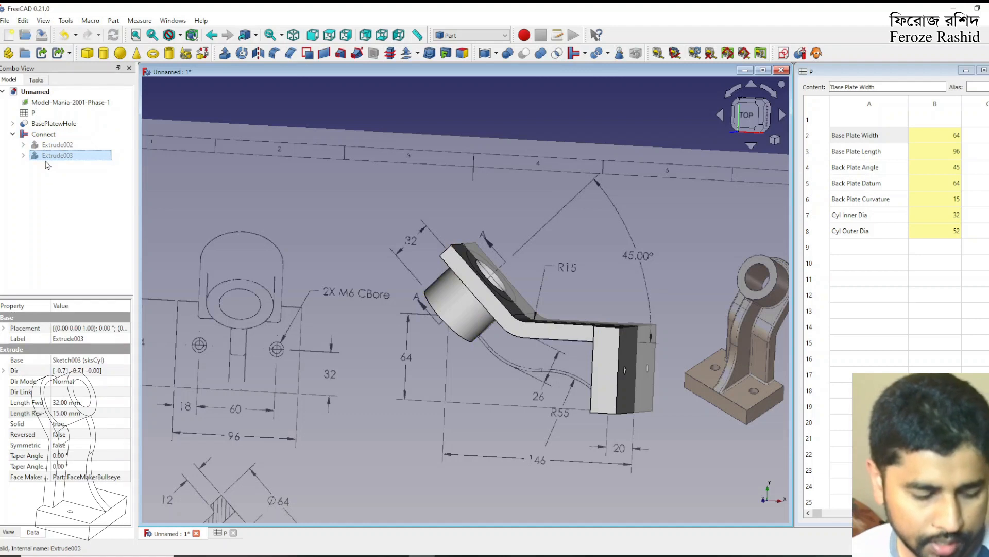
key("F2")
type("C")
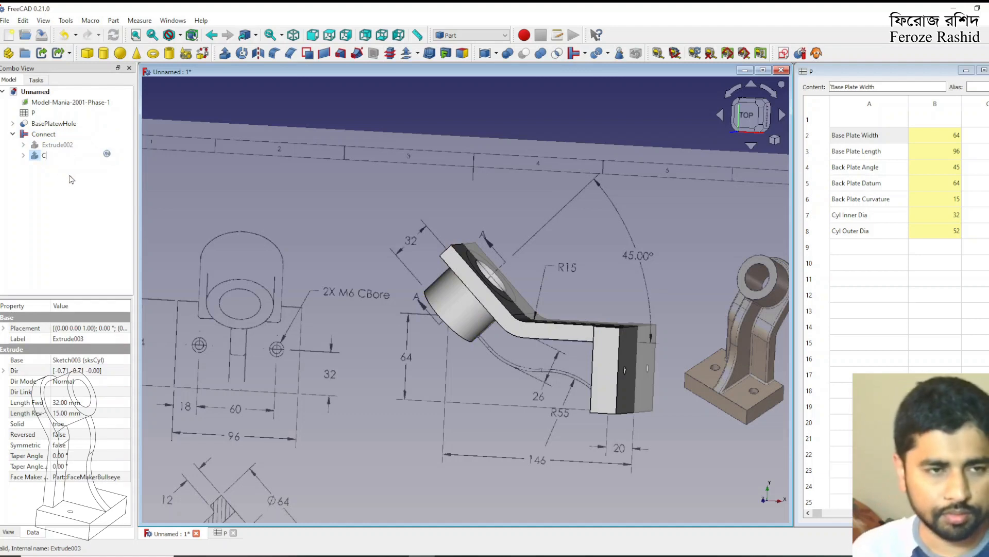
type("ylinder")
key("Return")
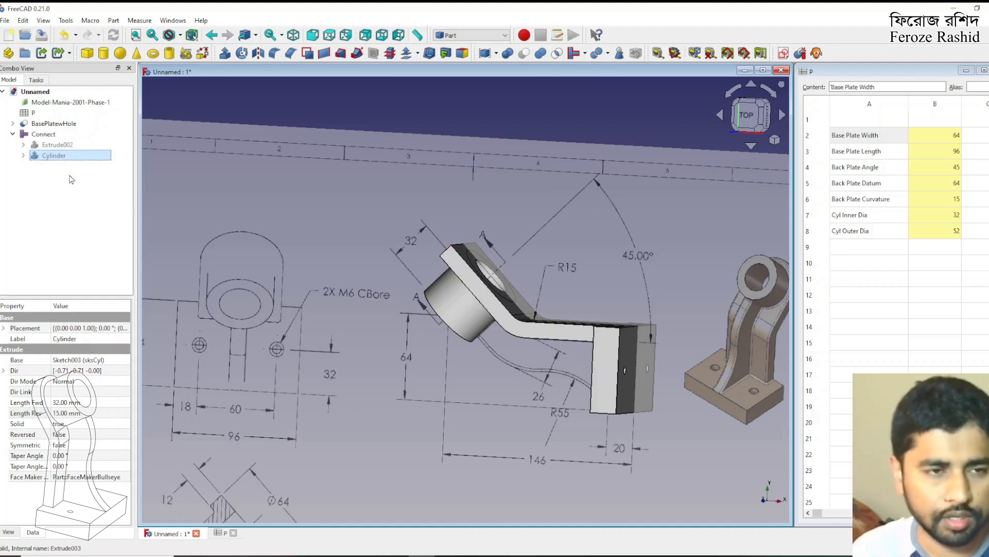
Rename the back plate extrusion inside the Connect feature as BackPlate
left_click(66, 146)
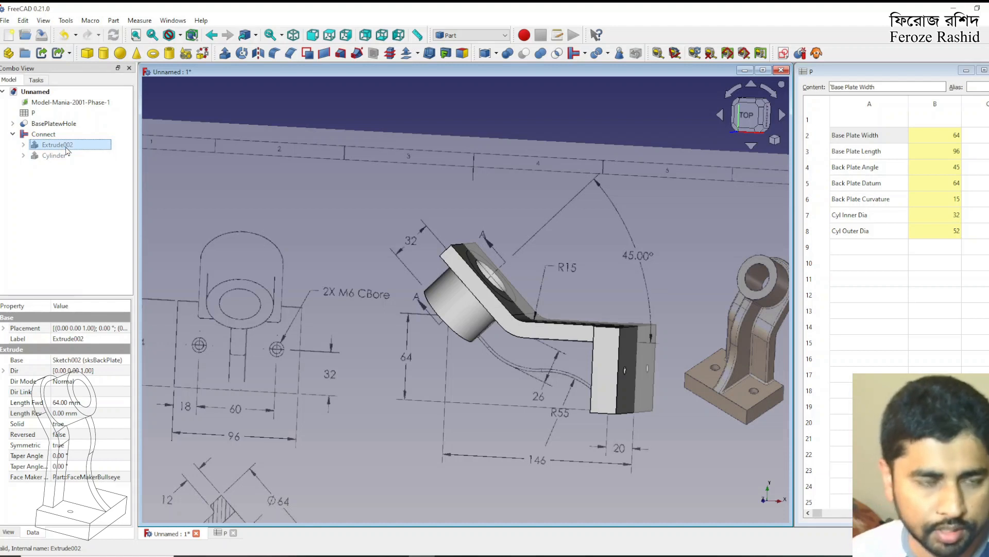
left_click(66, 147)
type("Ba")
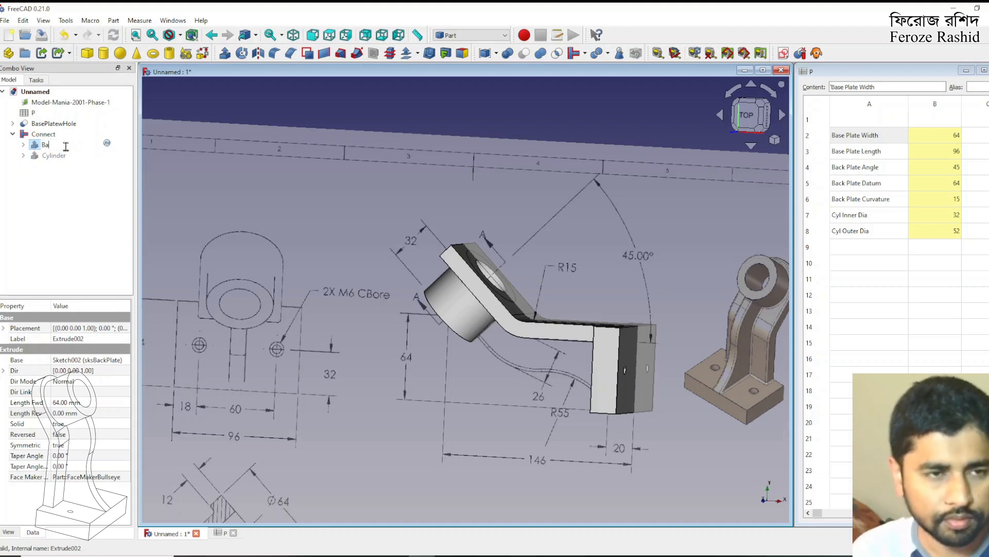
type("ckPlate")
key("Return")
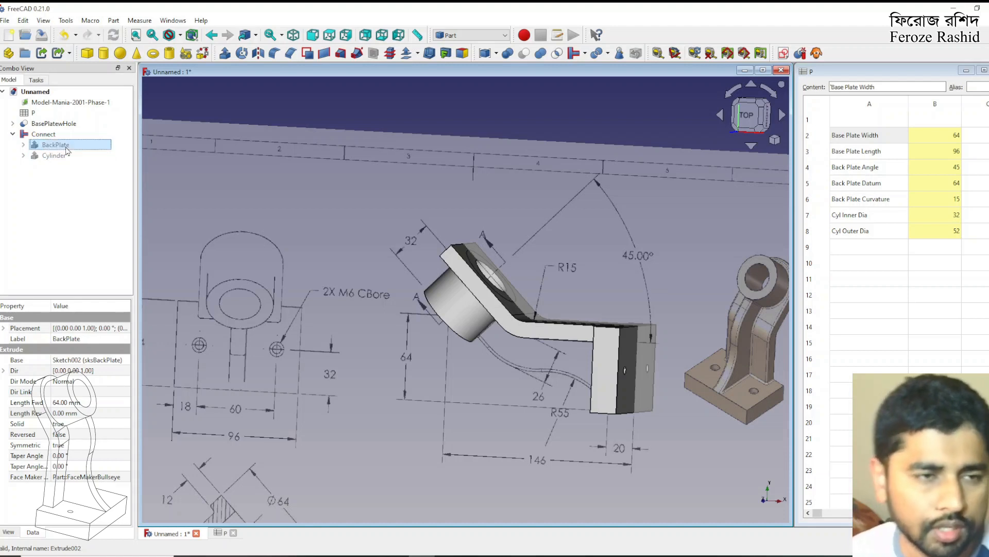
Collapse the Connect feature in the model tree and compare the joined part with the drawing in top view
left_click(48, 136)
left_click(12, 134)
left_click(50, 178)
left_click(48, 135)
middle_click_drag(473, 209, 493, 341)
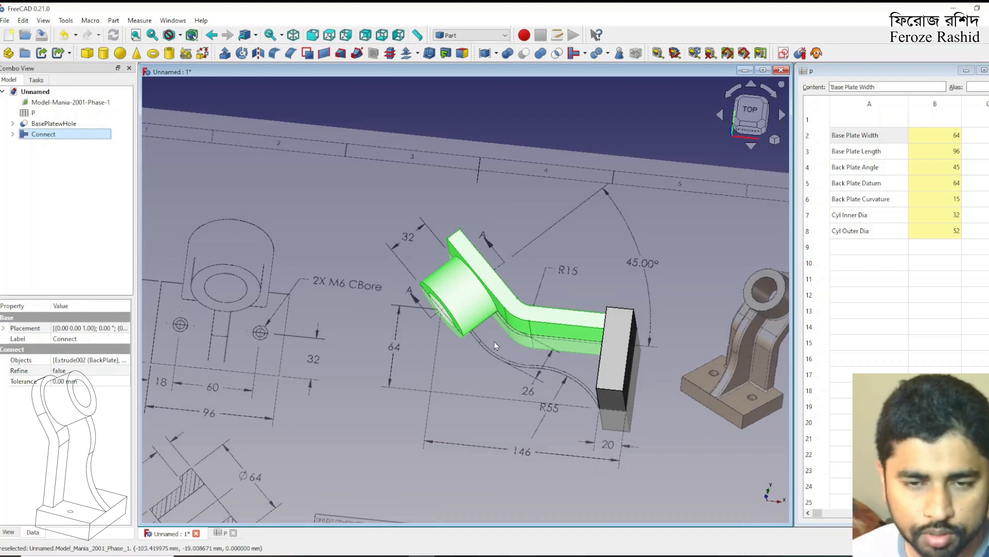
left_click(748, 124)
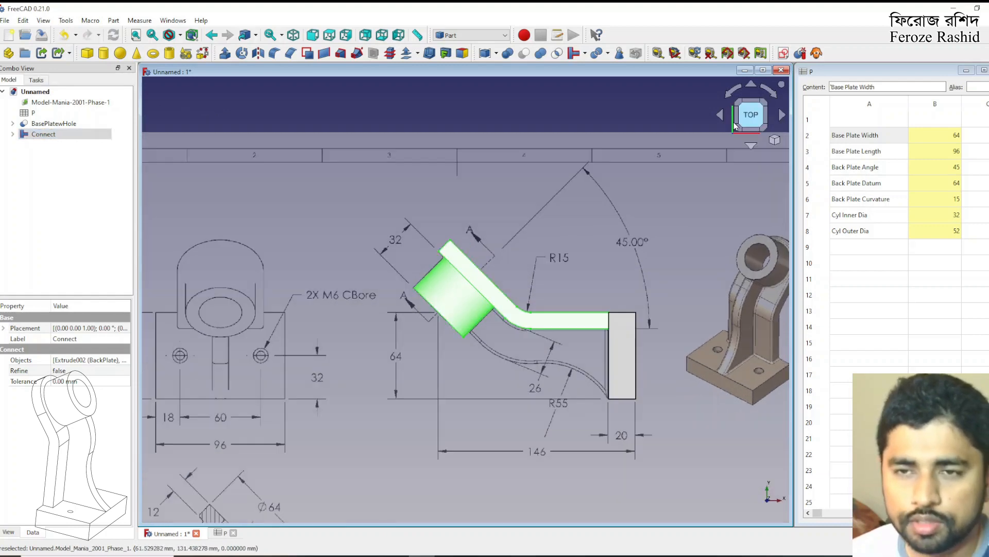
left_click(578, 113)
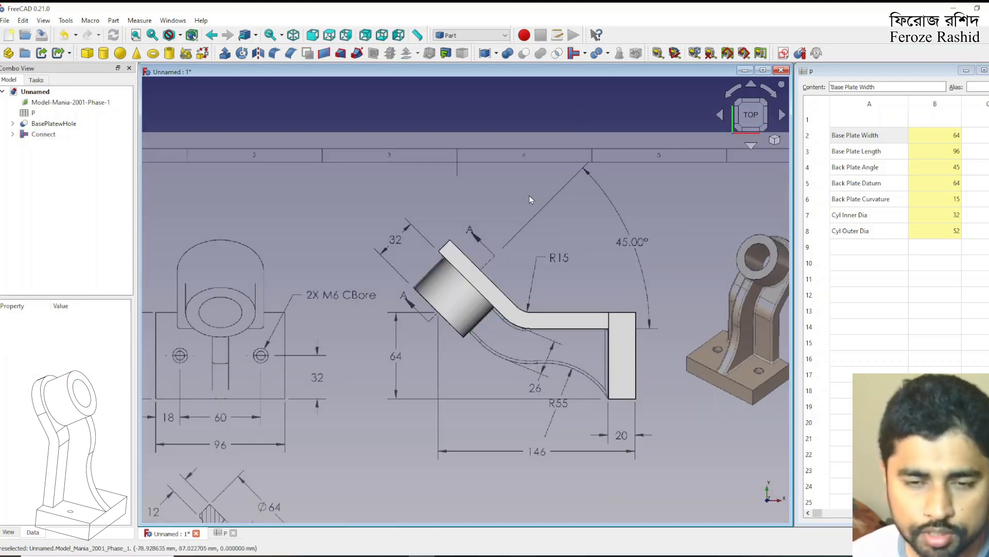
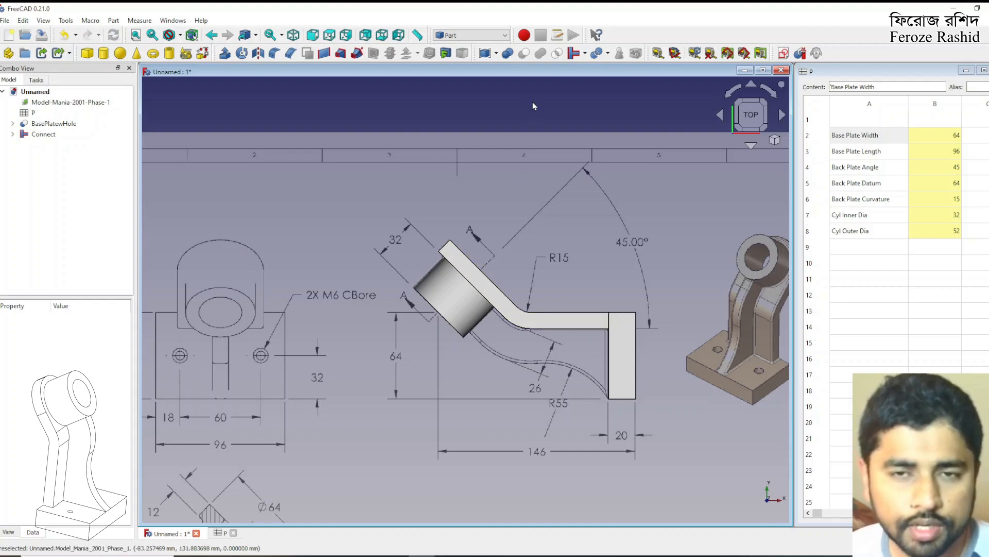
Create a new sketch on the XY plane and display the model in section view
left_click(783, 53)
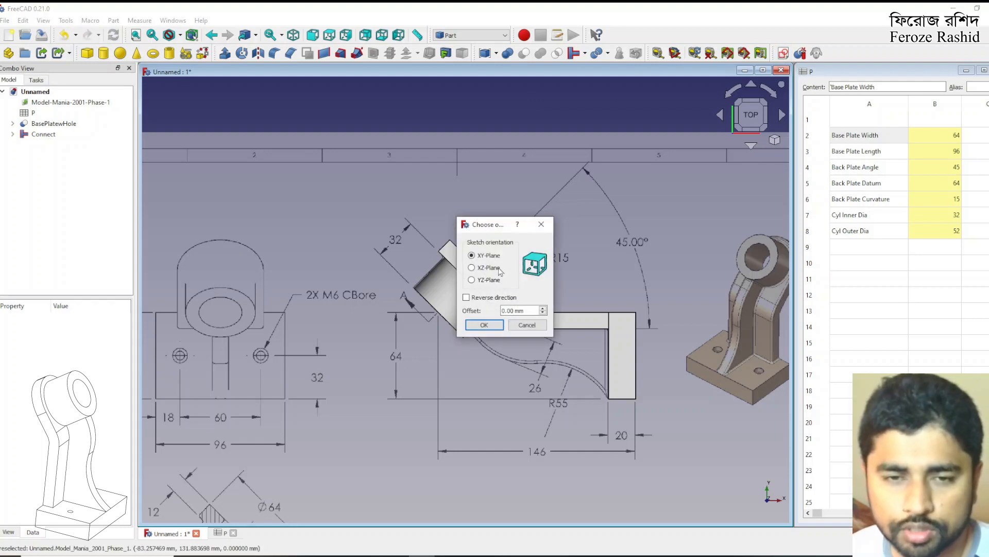
left_click(484, 325)
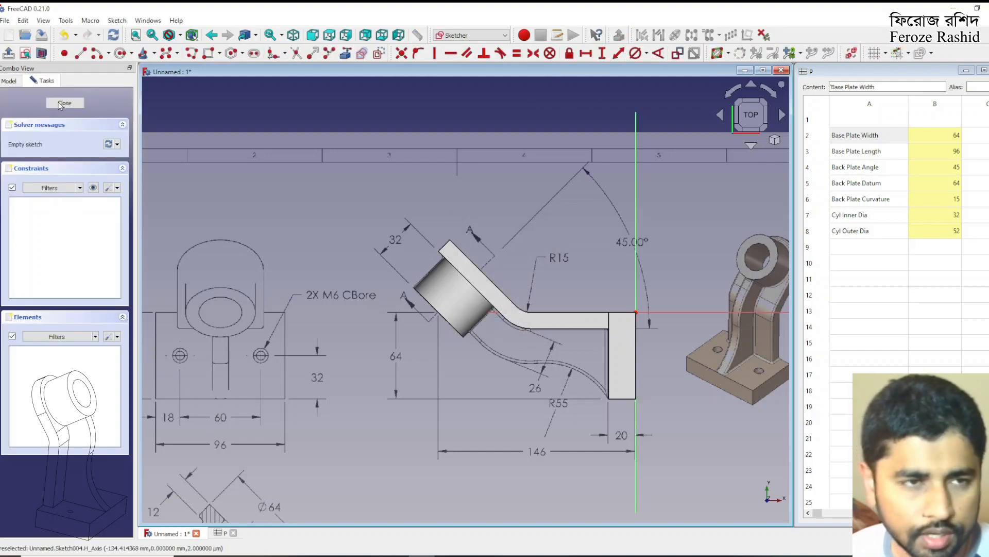
left_click(42, 53)
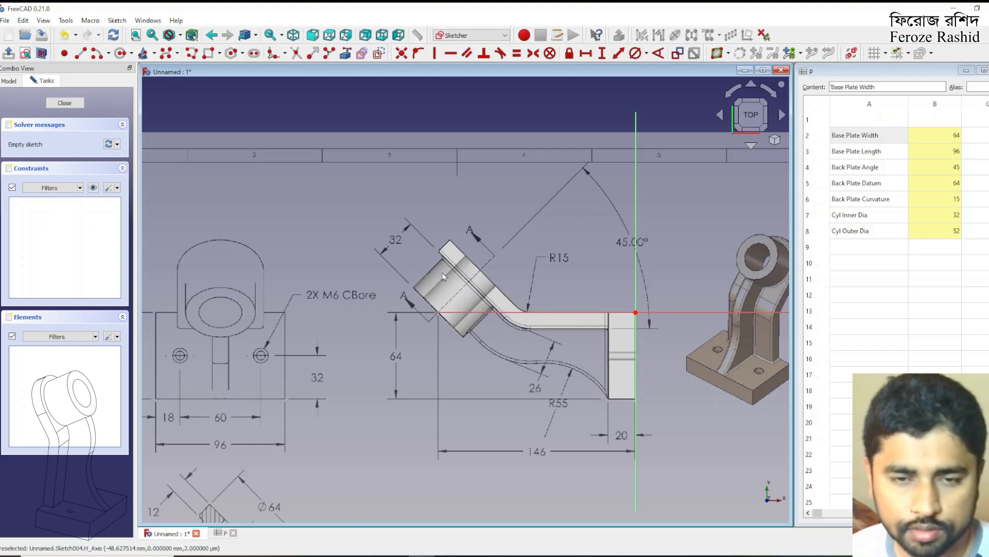
Trace the rib outline with a polyline from the base plate's lower inner corner, along the back plate's underside and its bend arc, to the cylinder's lower edge
scroll(442, 272, "down", 1)
scroll(511, 350, "up", 3)
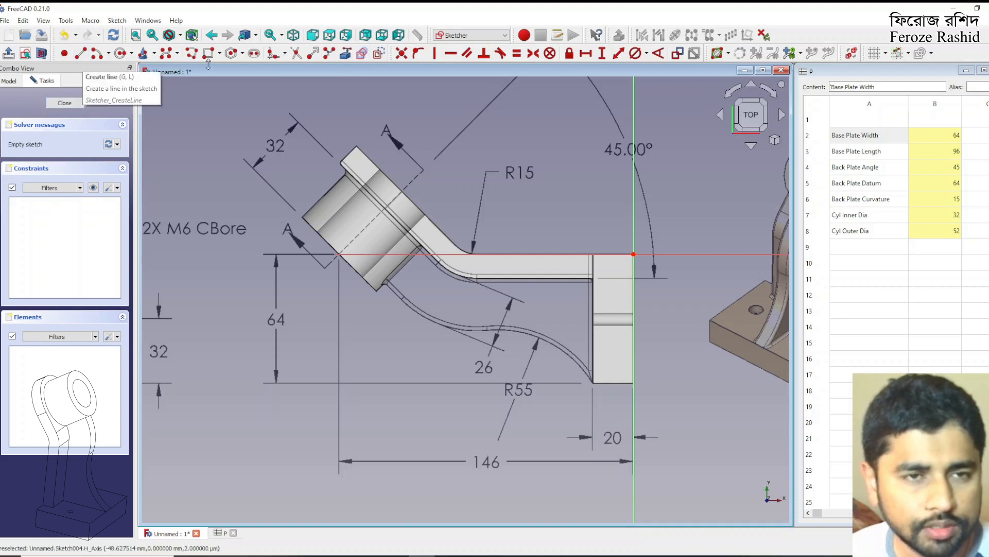
left_click(191, 53)
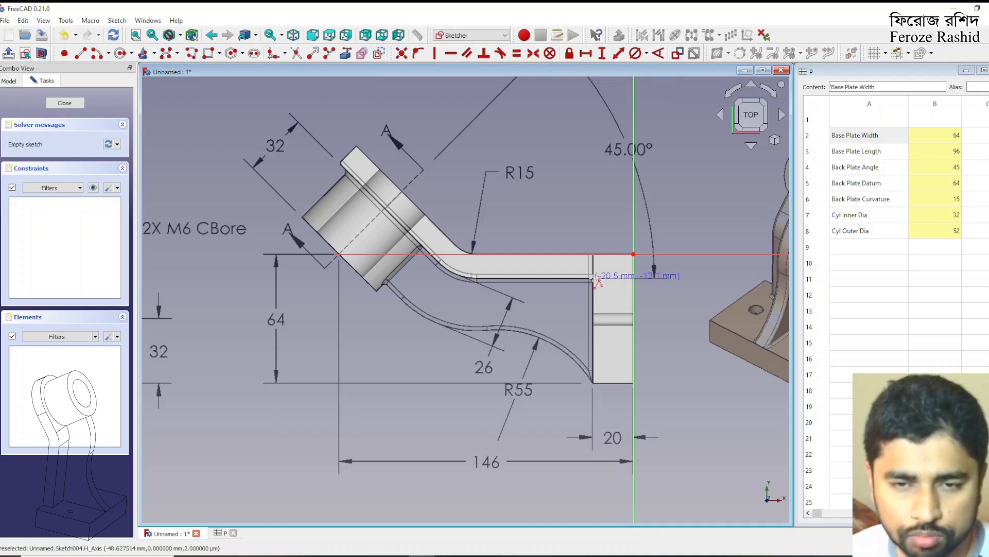
left_click(592, 382)
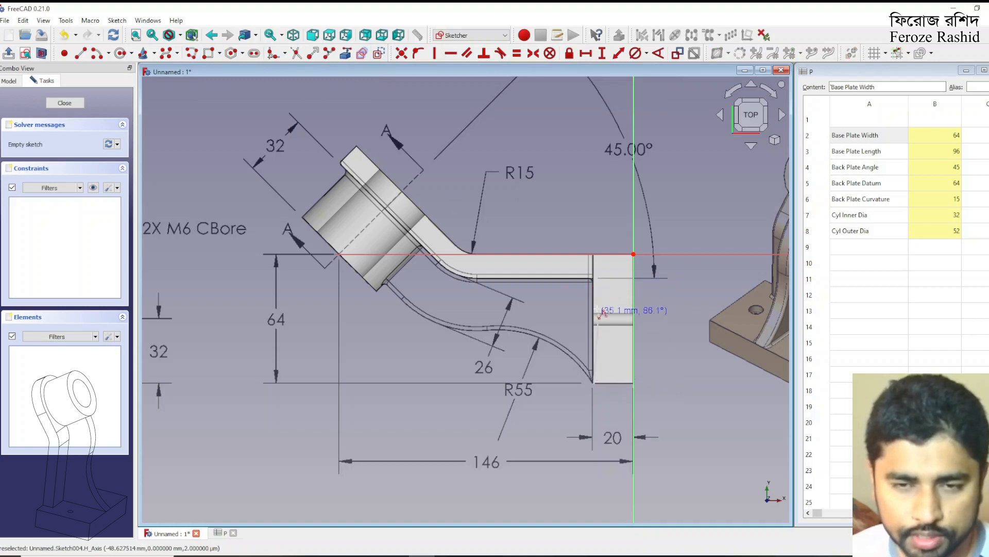
left_click(594, 279)
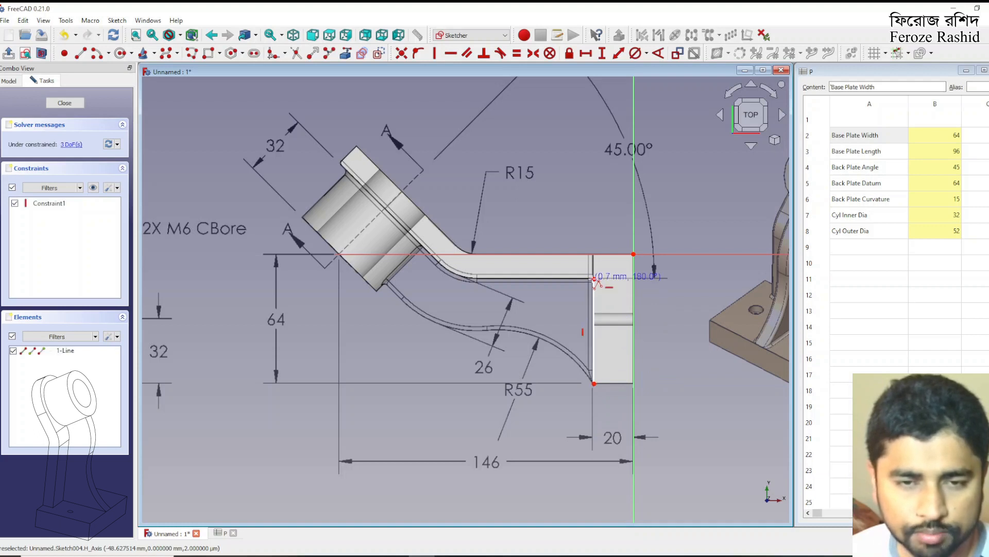
left_click(477, 279)
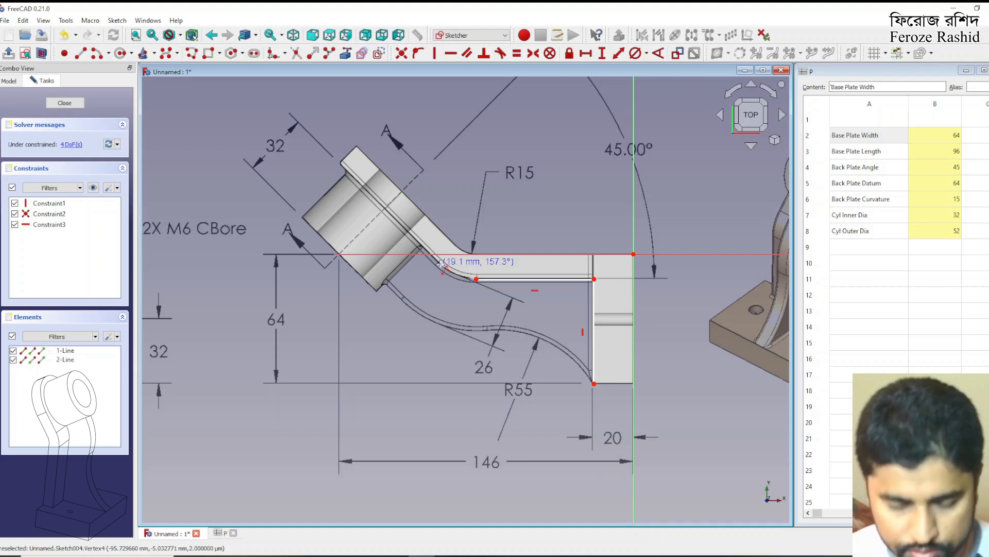
key("m")
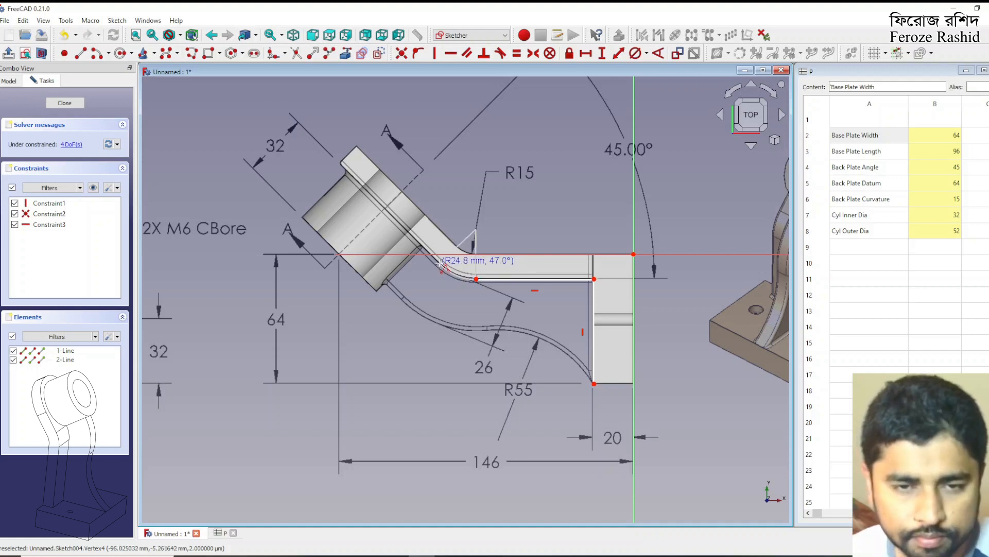
left_click(440, 262)
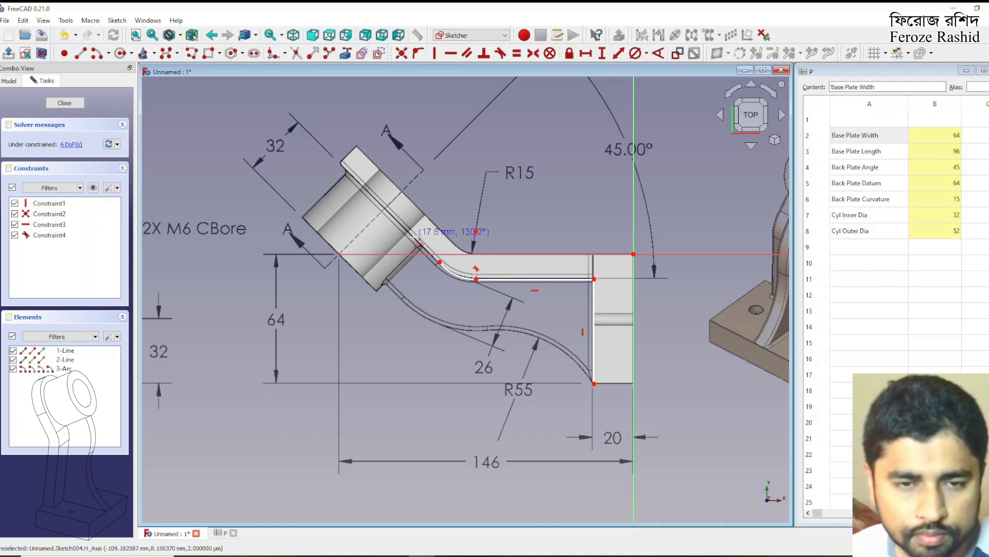
left_click(417, 239)
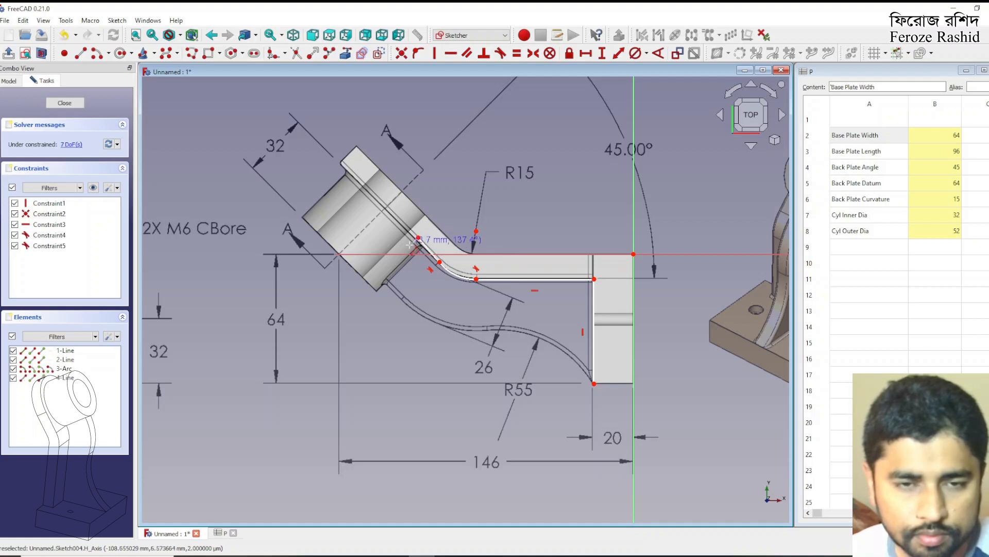
left_click(380, 278)
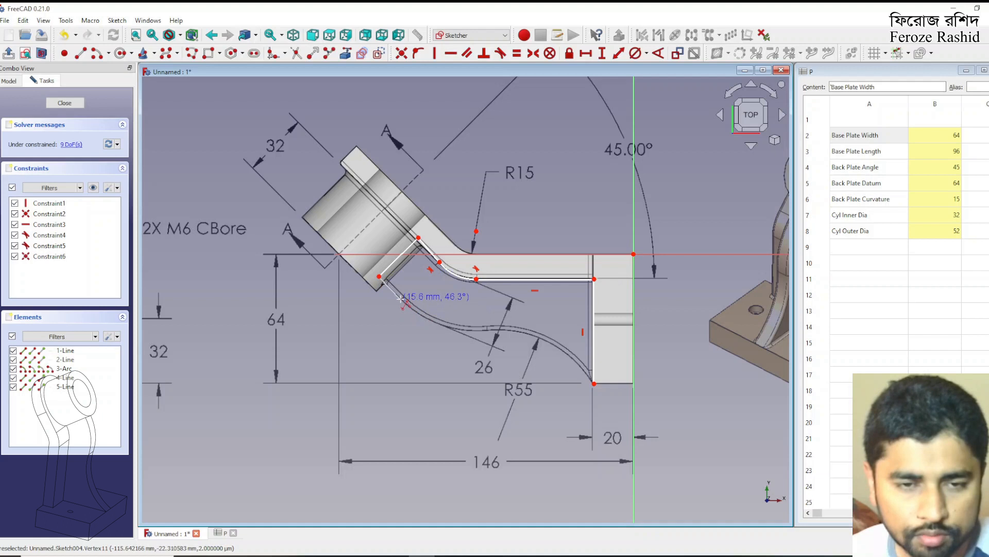
Continue the rib outline with a short line and two tangent arcs along the drawing's lower curve, closing it at the base plate's lower corner
left_click(400, 299)
key("m")
left_click(489, 330)
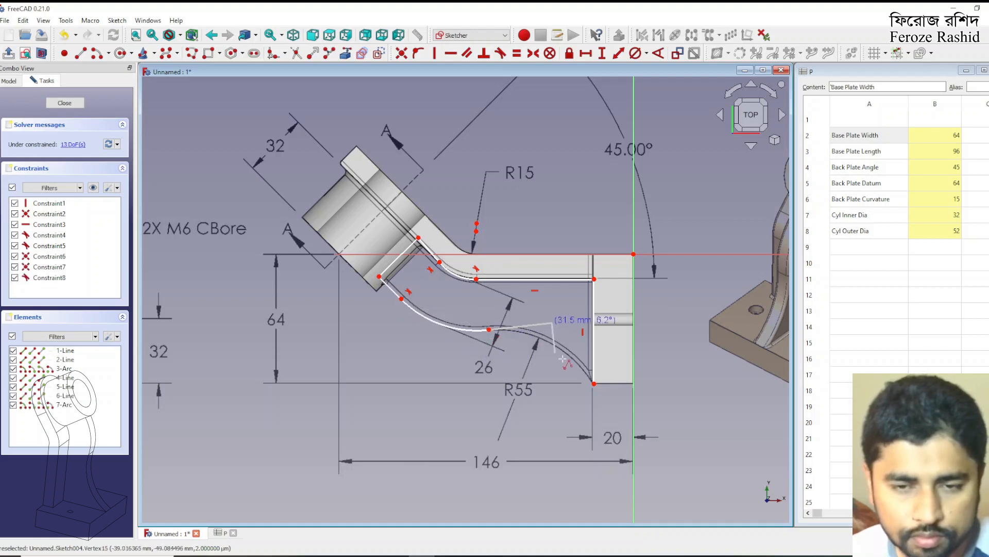
key("m")
left_click(594, 383)
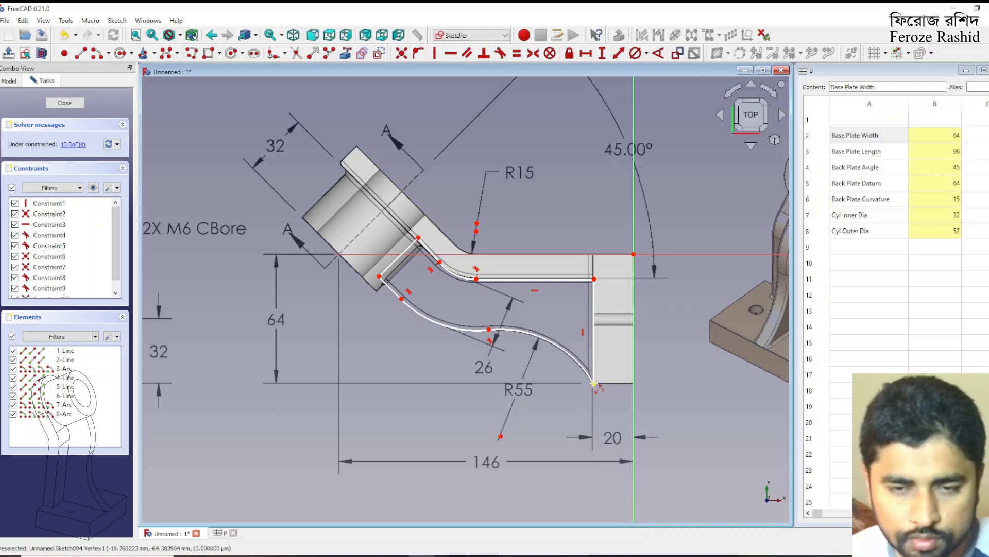
key("Escape")
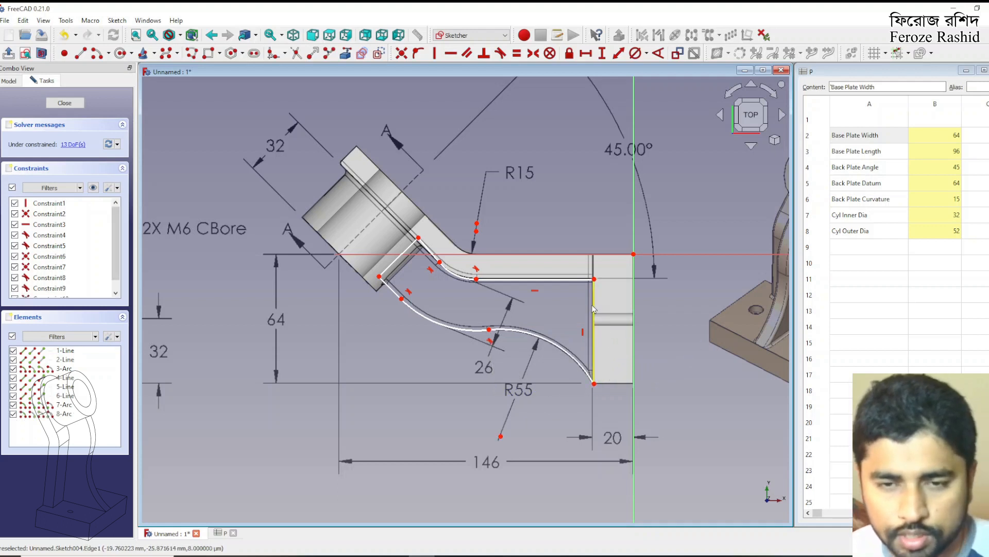
Constrain the outline corner where the base plate meets the back plate to 12 mm vertically and 20 mm horizontally from the origin
left_click(594, 286)
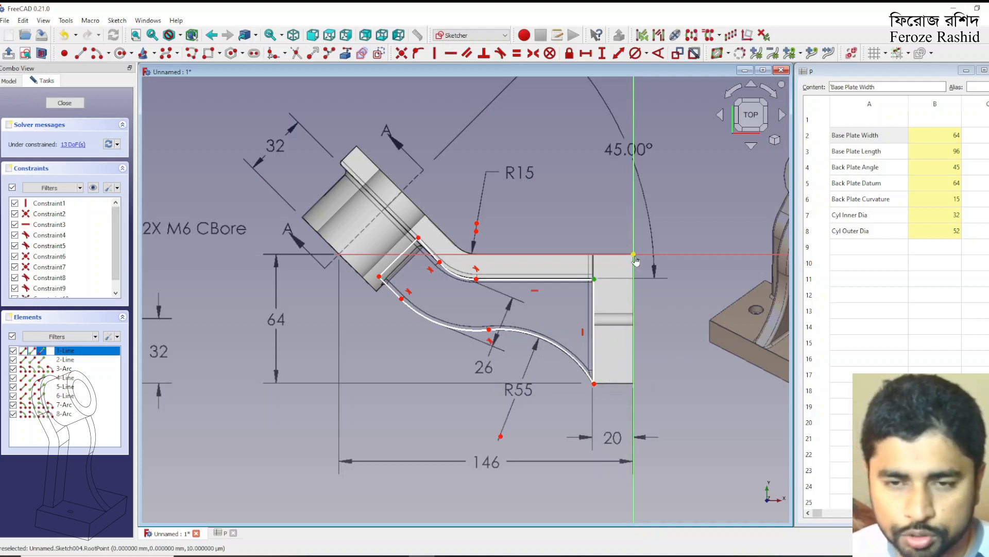
left_click(605, 58)
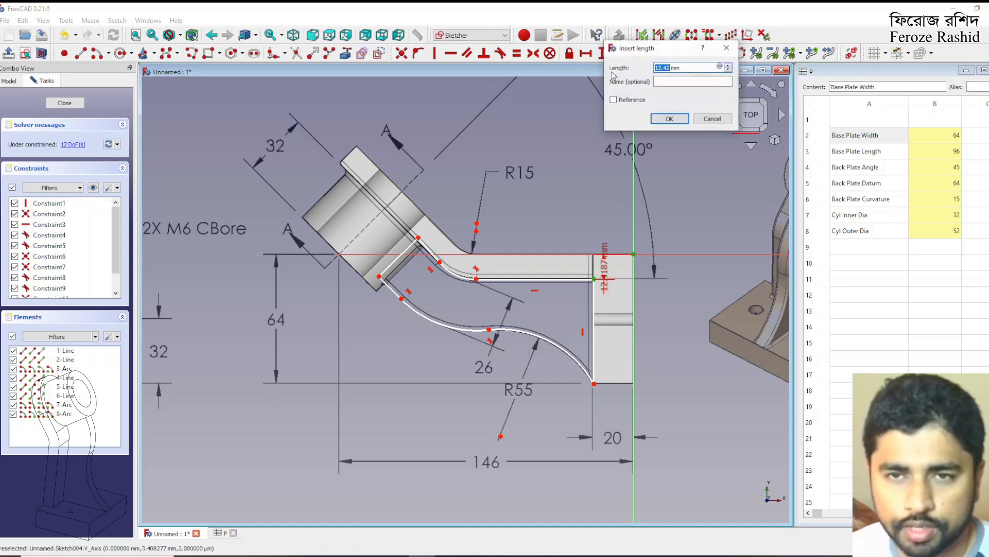
type("12")
key("Return")
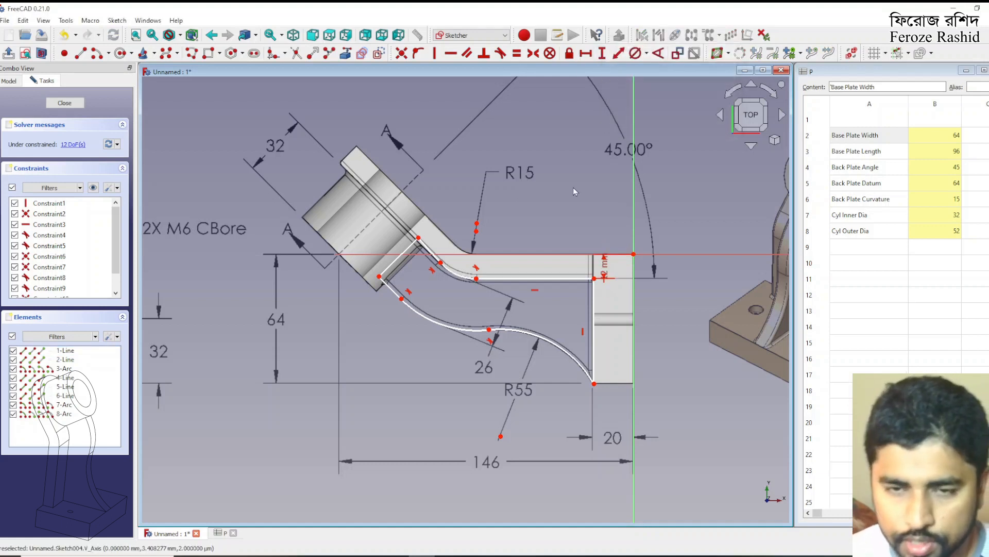
left_click(595, 278)
left_click(634, 253)
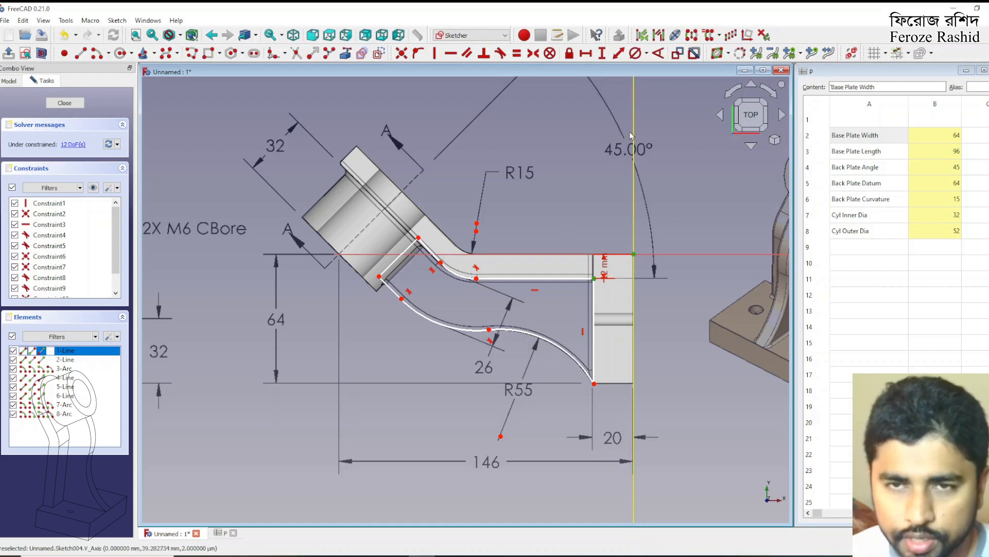
left_click(588, 58)
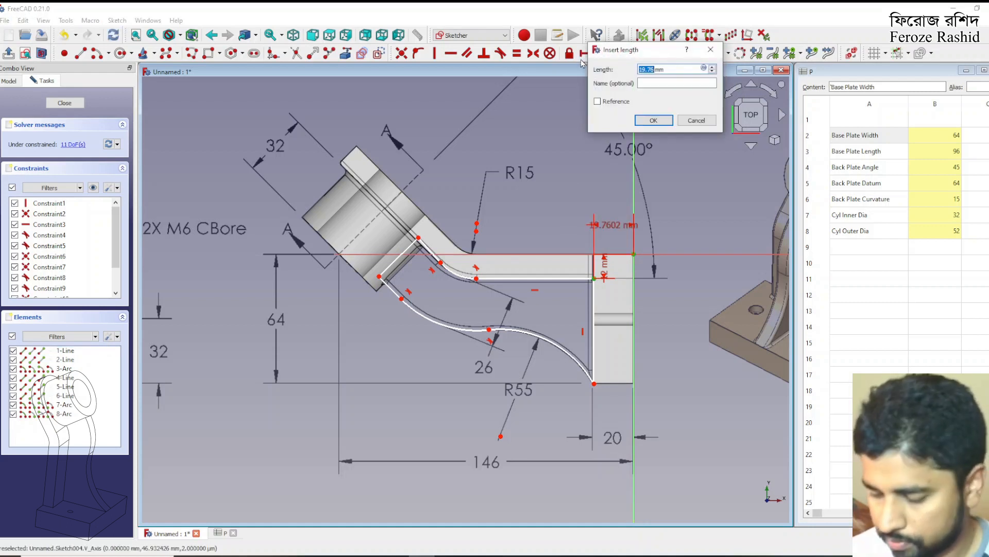
type("20")
key("Return")
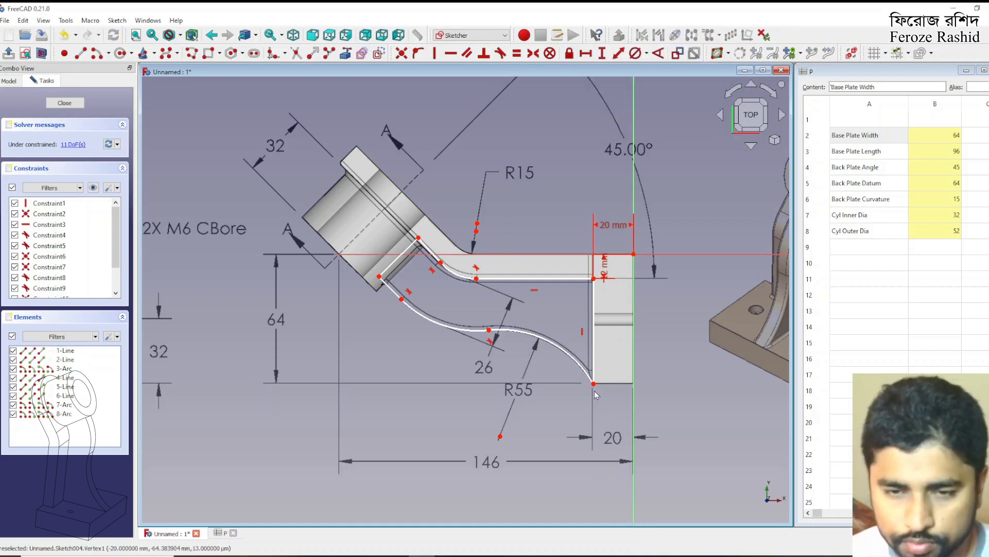
Constrain the outline's lower corner on the base plate to a vertical distance of 64 mm from the origin
left_click(594, 383)
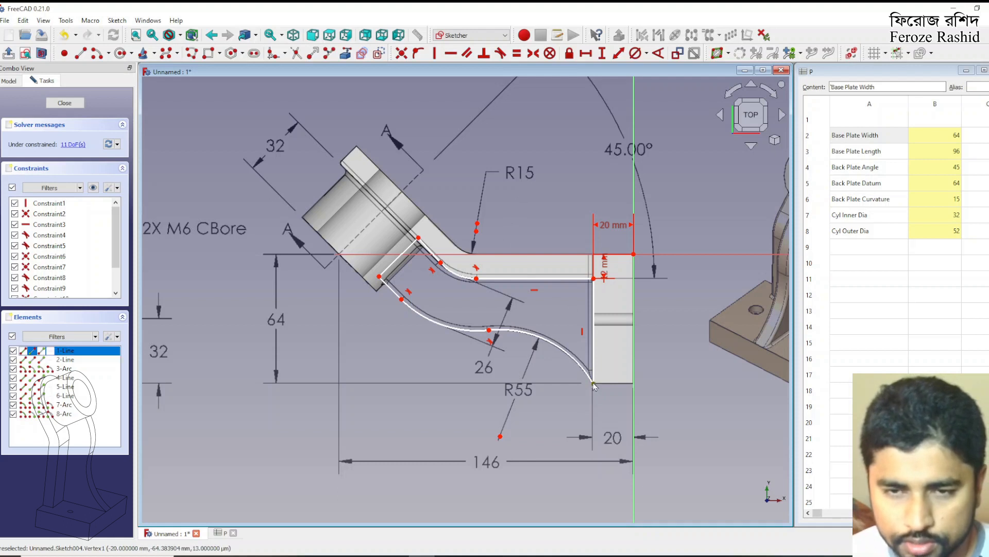
left_click(634, 254)
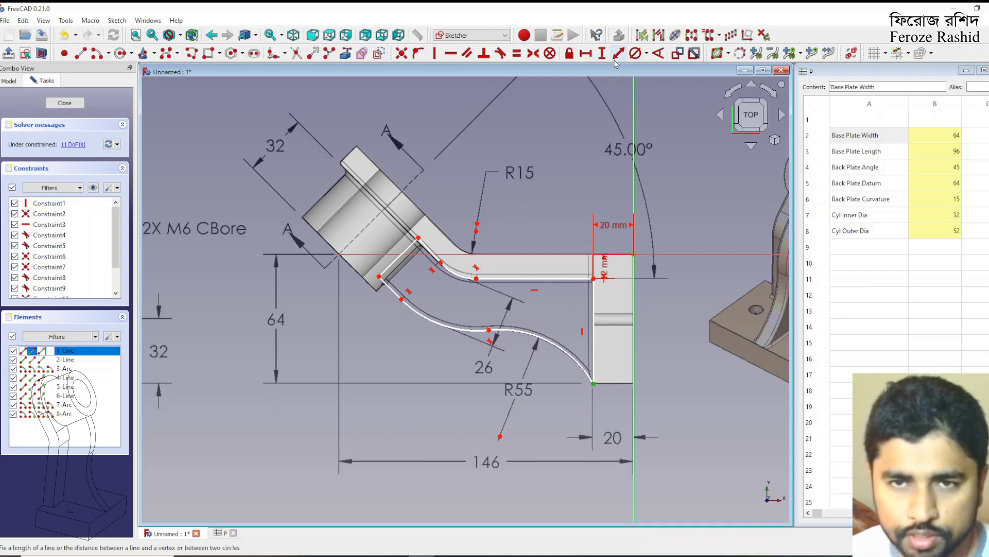
left_click(602, 54)
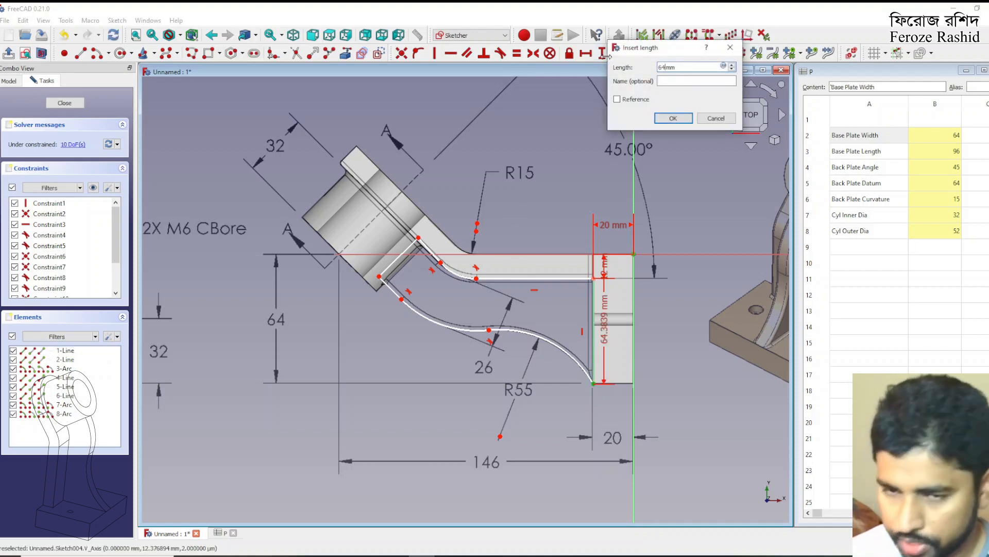
type("64")
key("Return")
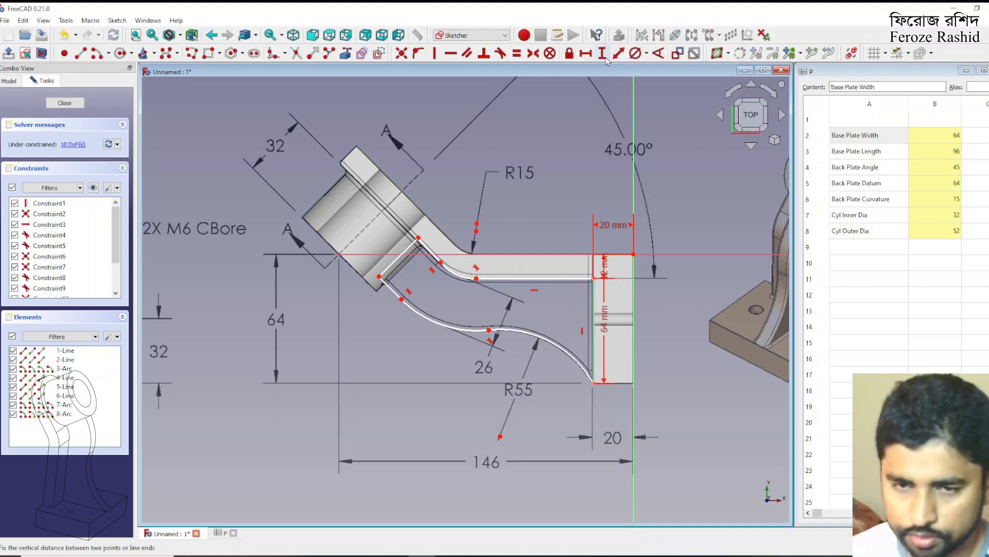
Constrain the radius of the lower arc that meets the base plate to 55 mm
left_click(538, 337)
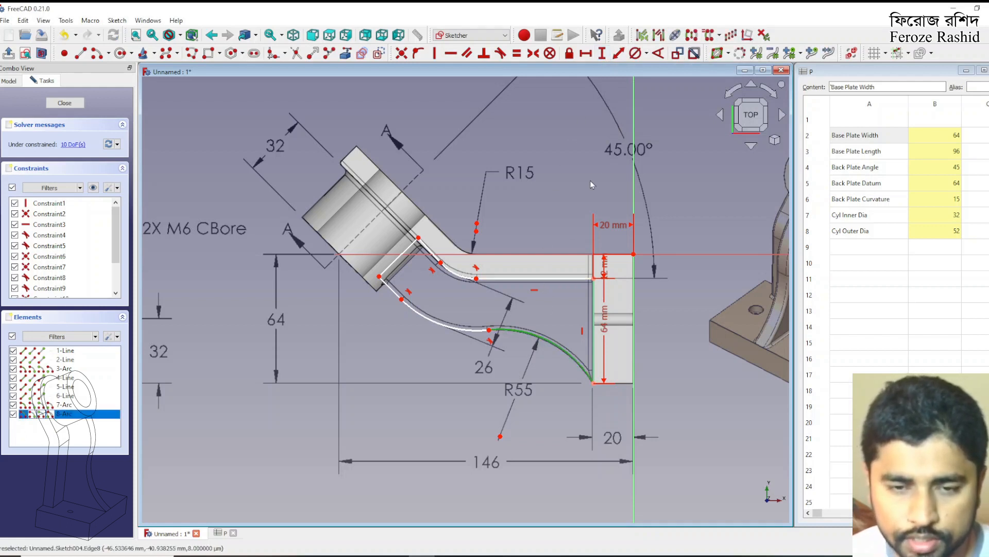
left_click(635, 53)
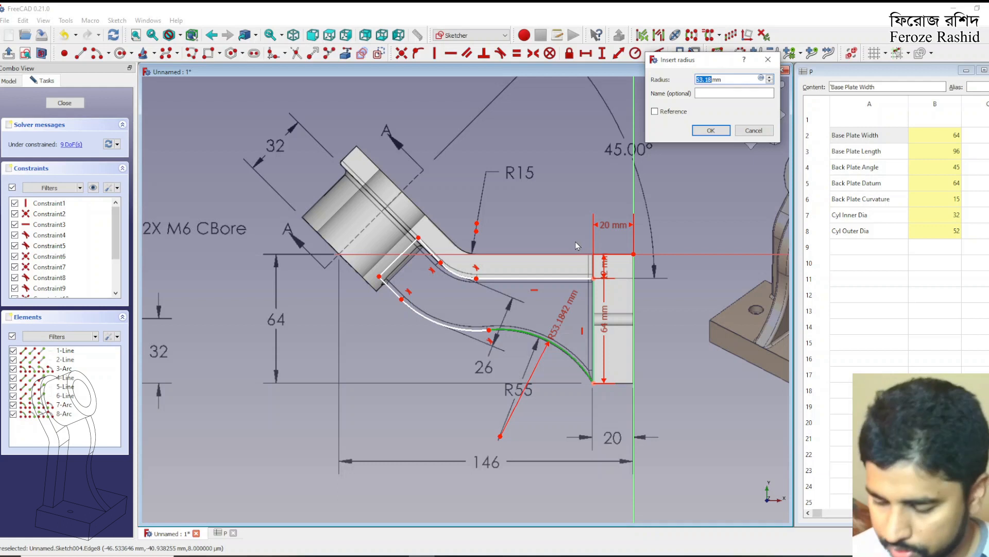
key("Return")
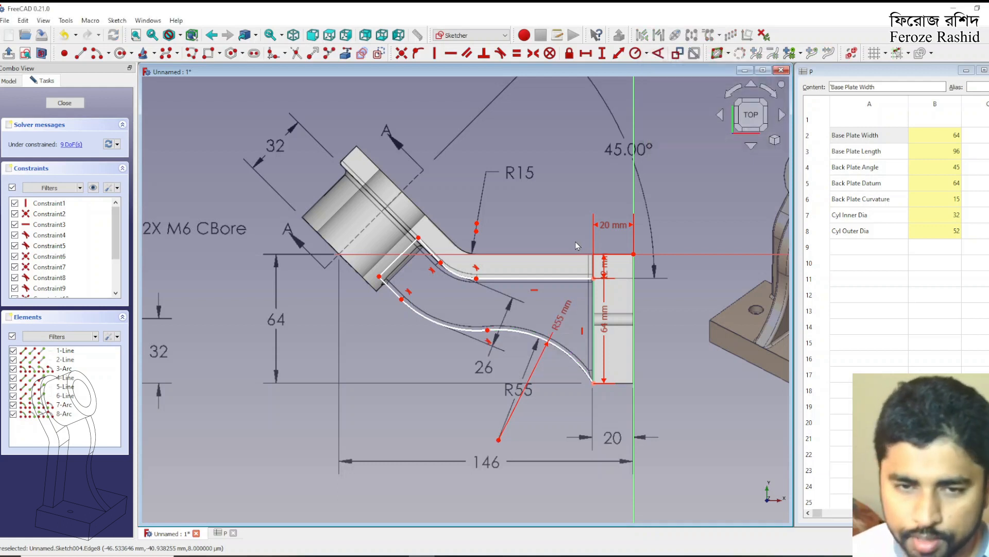
Make the centres of the back plate bend arc and the adjoining lower rib arc coincident
left_click(457, 279)
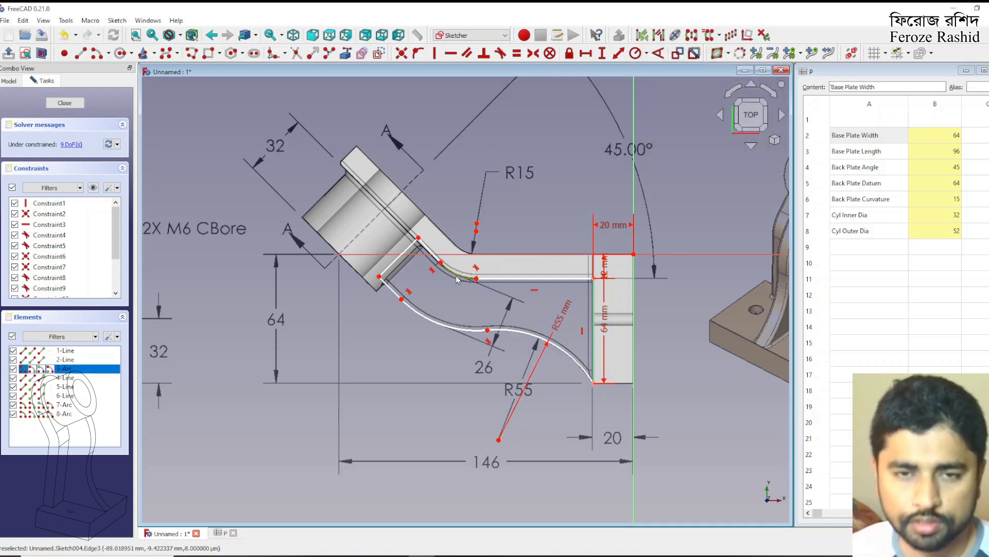
left_click(512, 216)
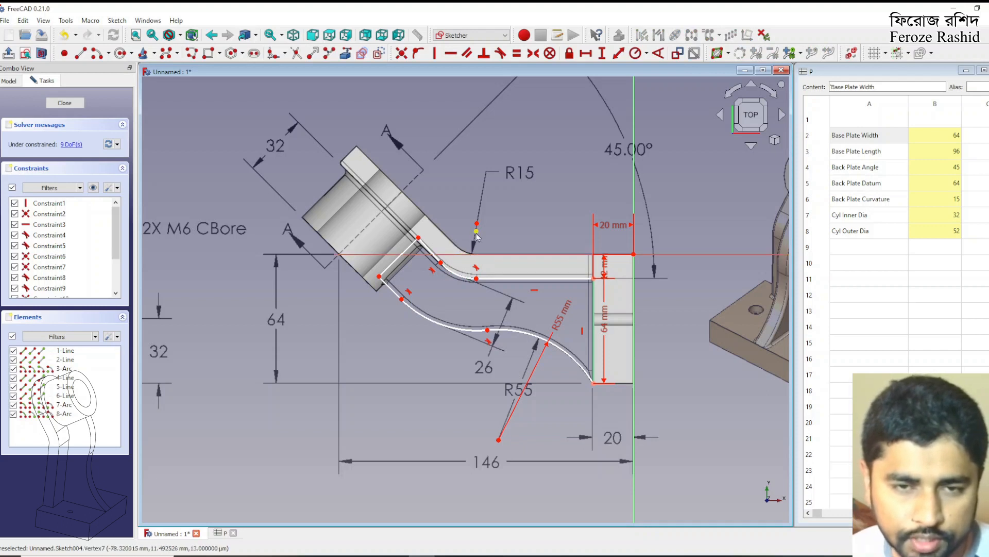
left_click_drag(482, 235, 469, 214)
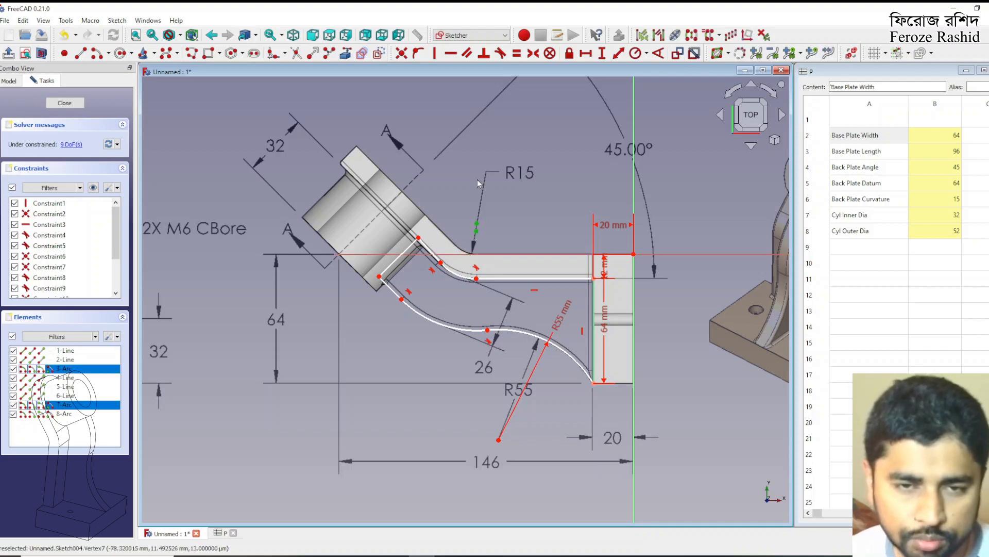
left_click(404, 57)
left_click_drag(476, 234, 476, 230)
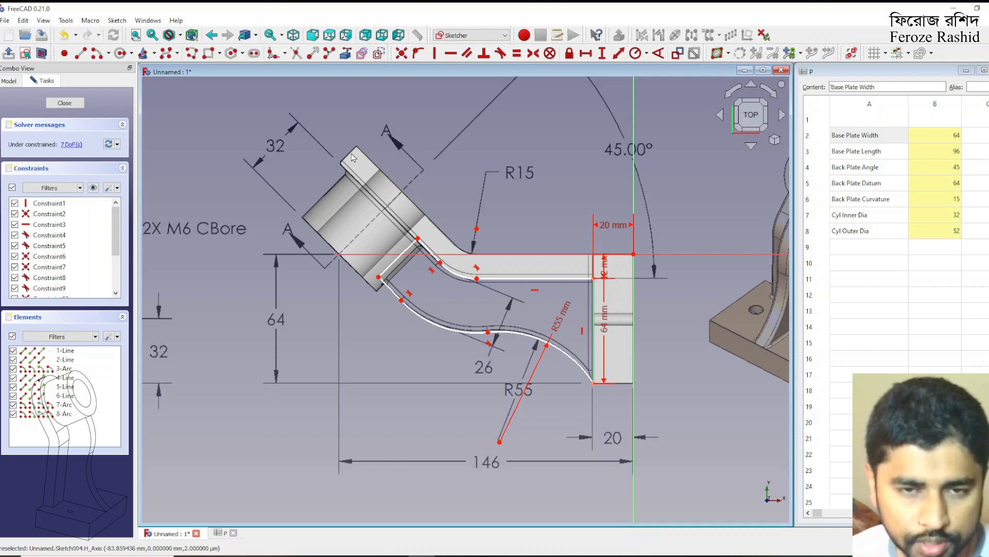
Constrain the radius of the outline's arc under the back plate bend to 15+12 mm
left_click(456, 273)
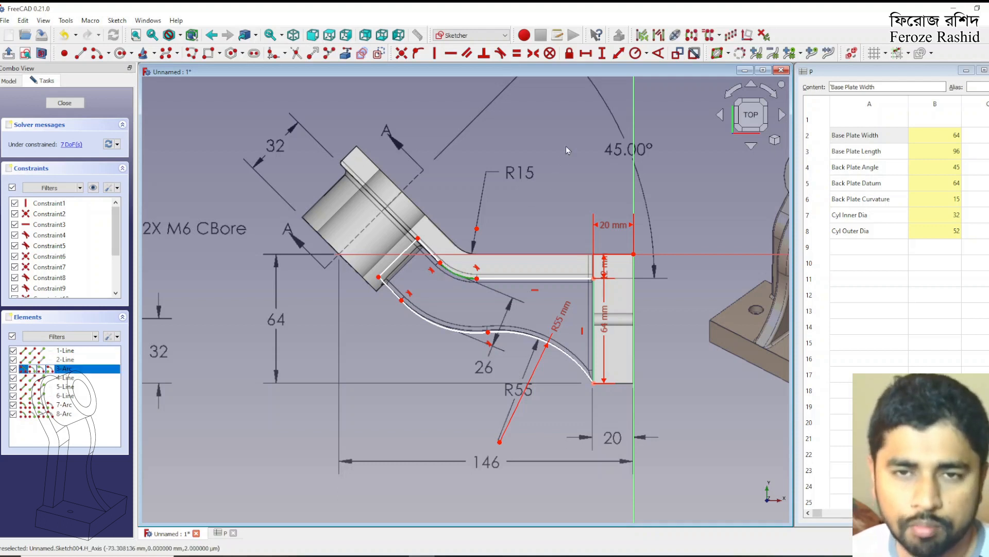
left_click(635, 53)
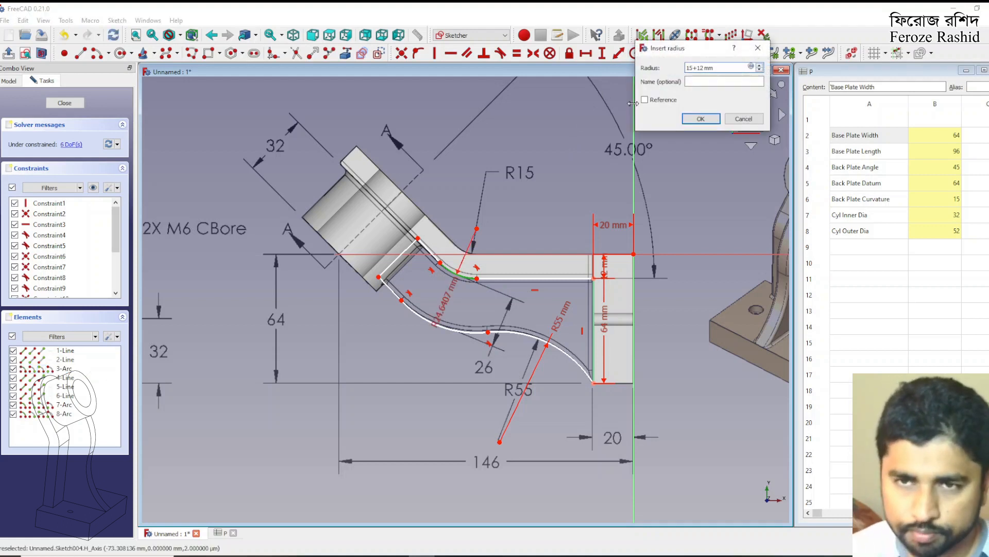
type("15+12")
key("Return")
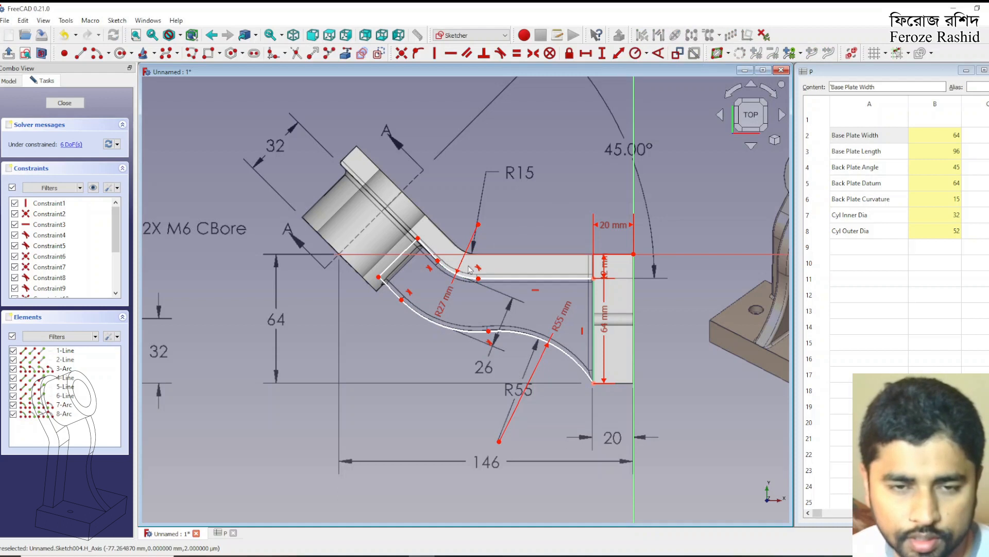
Make the rib outline's slanted end line at the cylinder perpendicular to both adjoining short side lines
left_click_drag(418, 239, 419, 245)
left_click(416, 251)
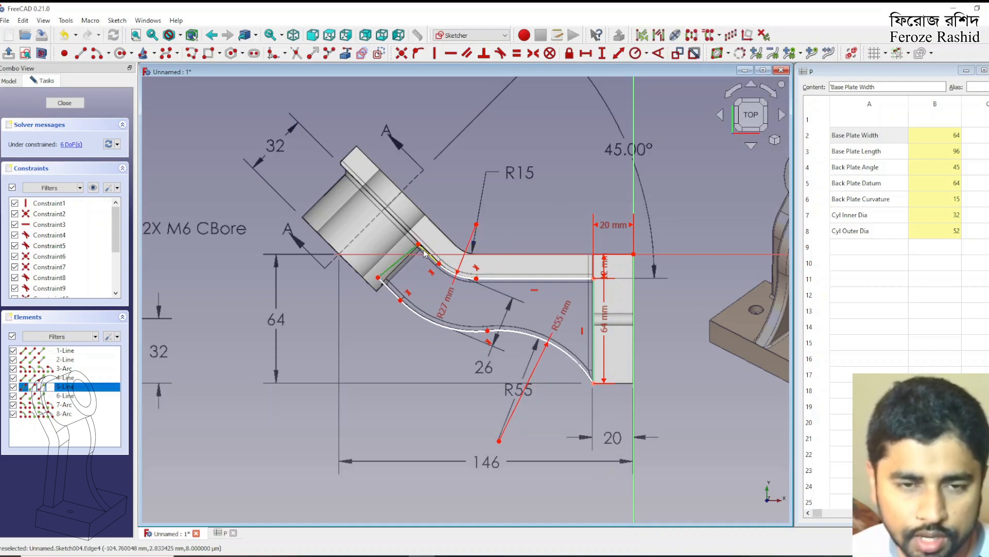
left_click(429, 256)
left_click(480, 58)
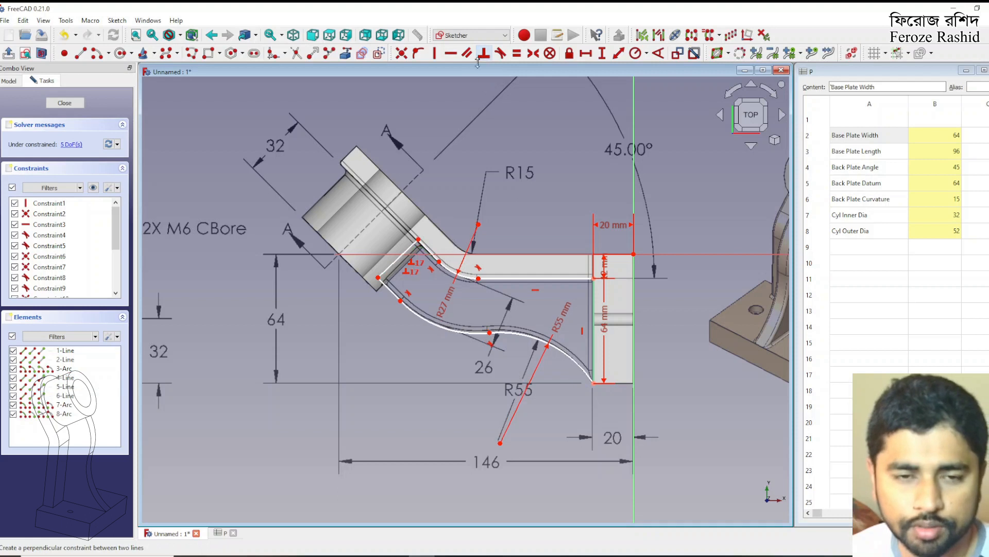
left_click(398, 258)
left_click(390, 290)
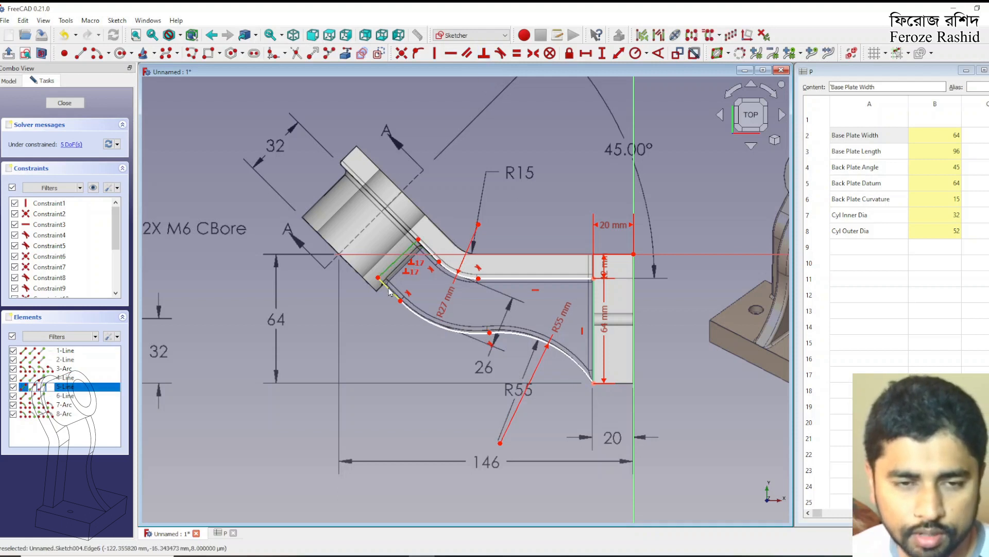
left_click(484, 53)
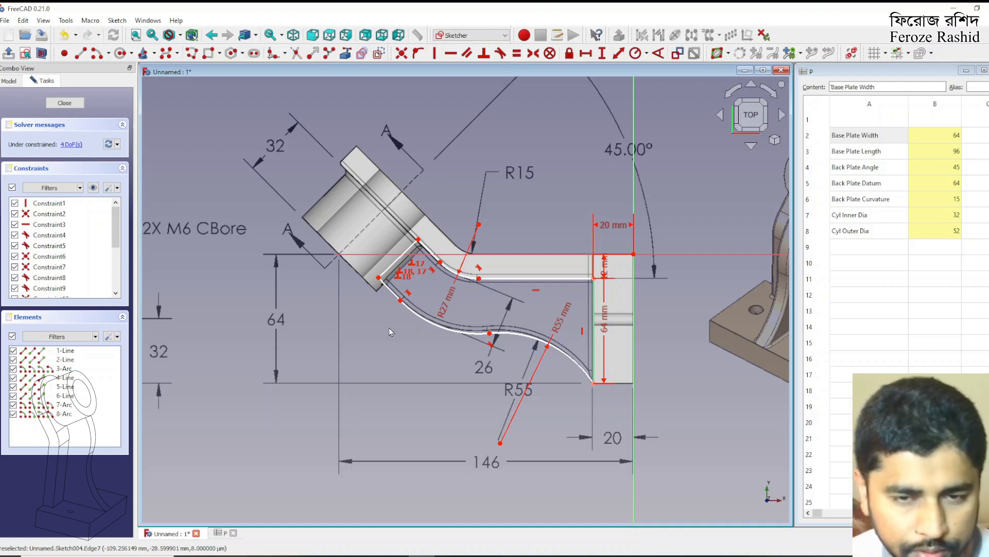
Constrain the slanted end line's length to 26 mm and place the dimension over the cylinder, clear of the outline
left_click_drag(527, 338, 530, 334)
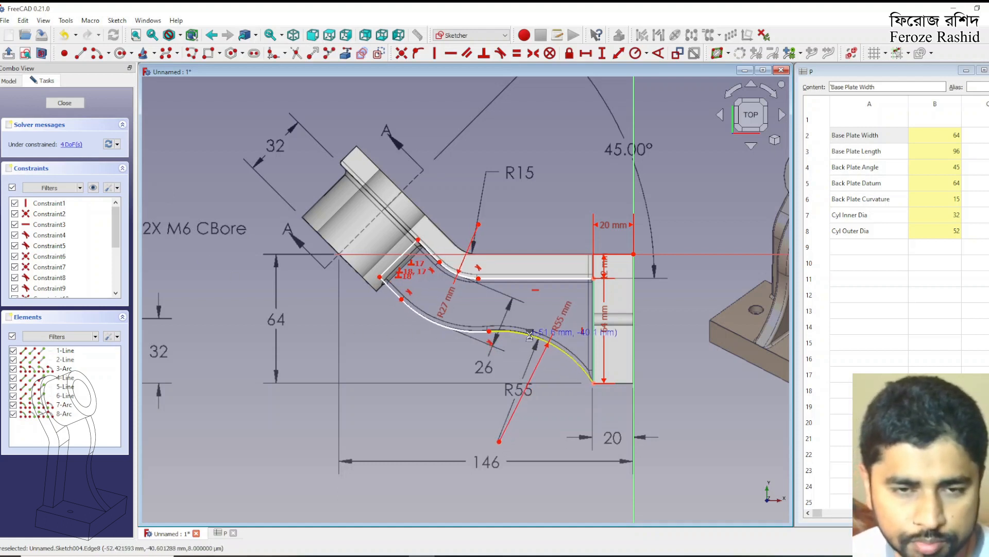
left_click(403, 255)
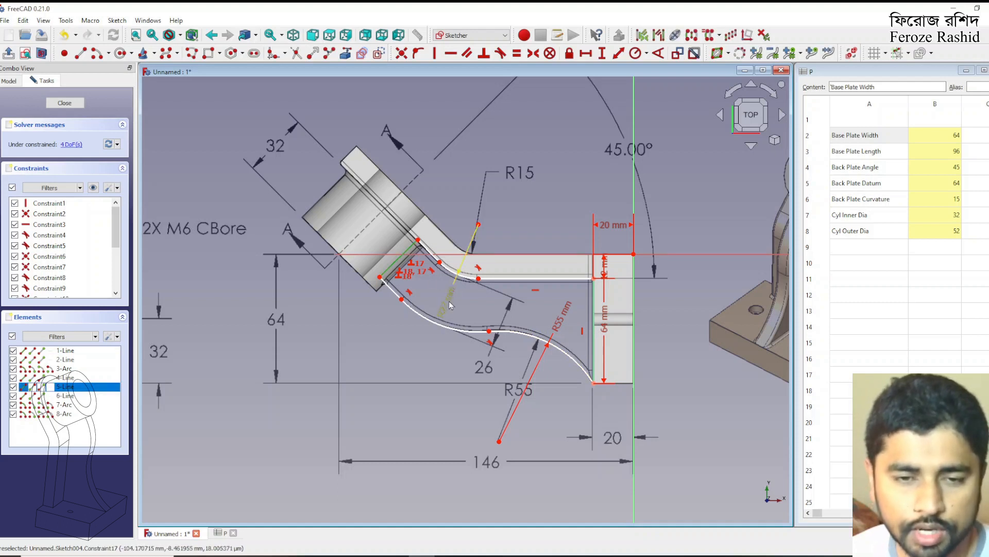
left_click(619, 53)
key("Return")
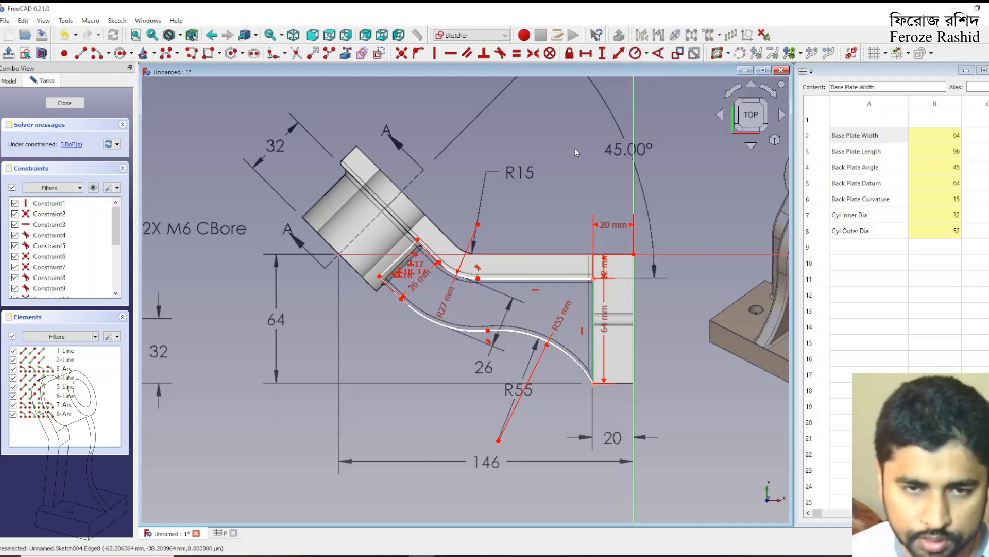
left_click_drag(421, 277, 382, 238)
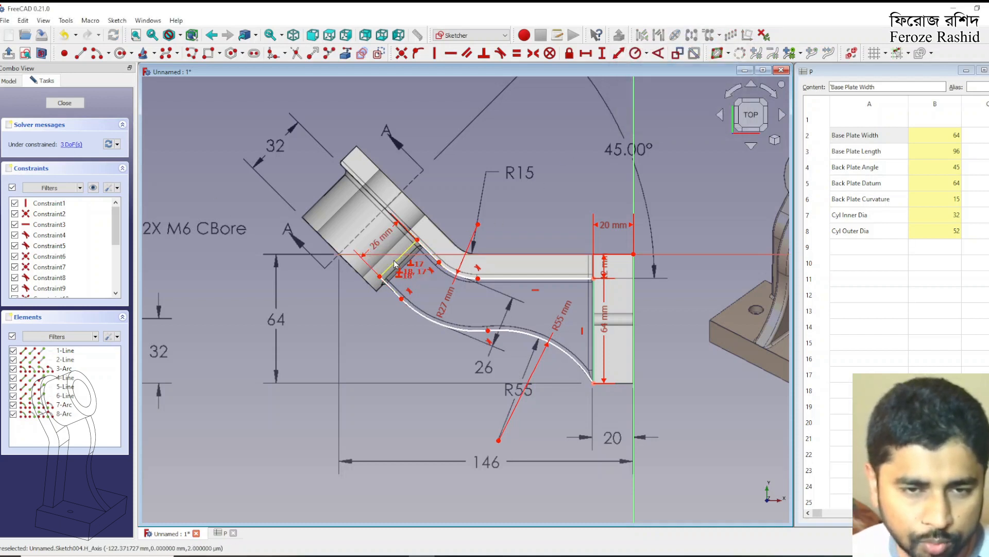
mouse_move(395, 261)
left_mouse_down()
mouse_move(383, 246)
mouse_move(395, 264)
left_mouse_up()
left_click(432, 256)
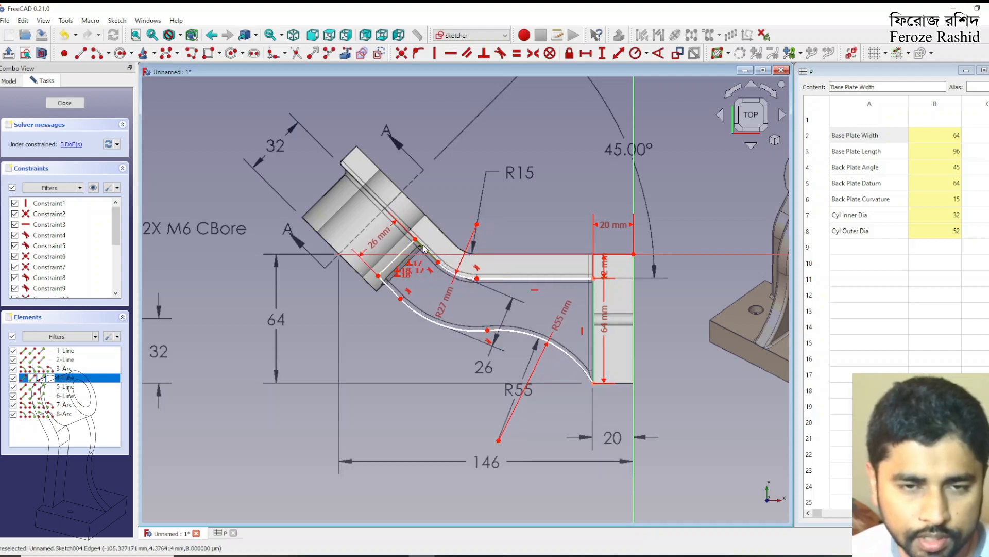
left_click(490, 281)
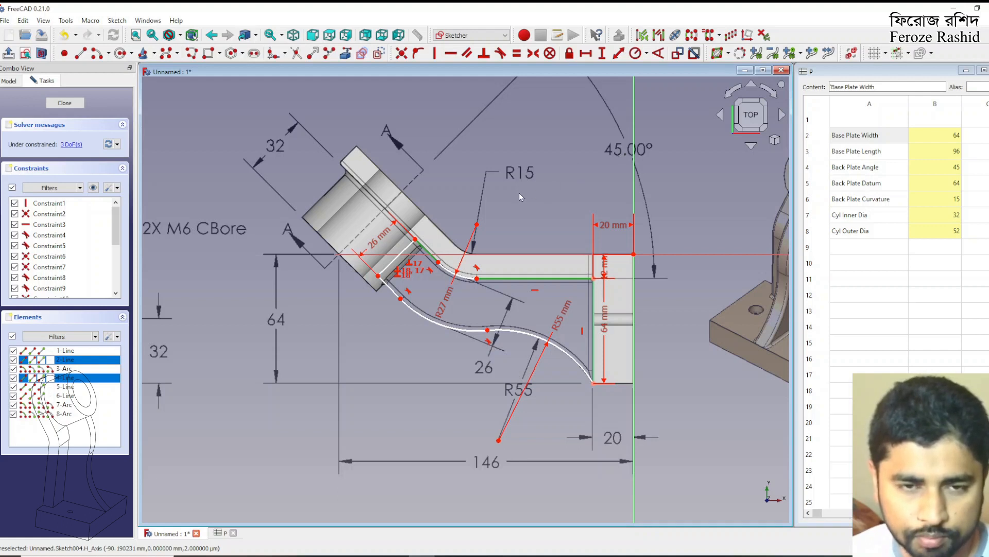
left_click(521, 208)
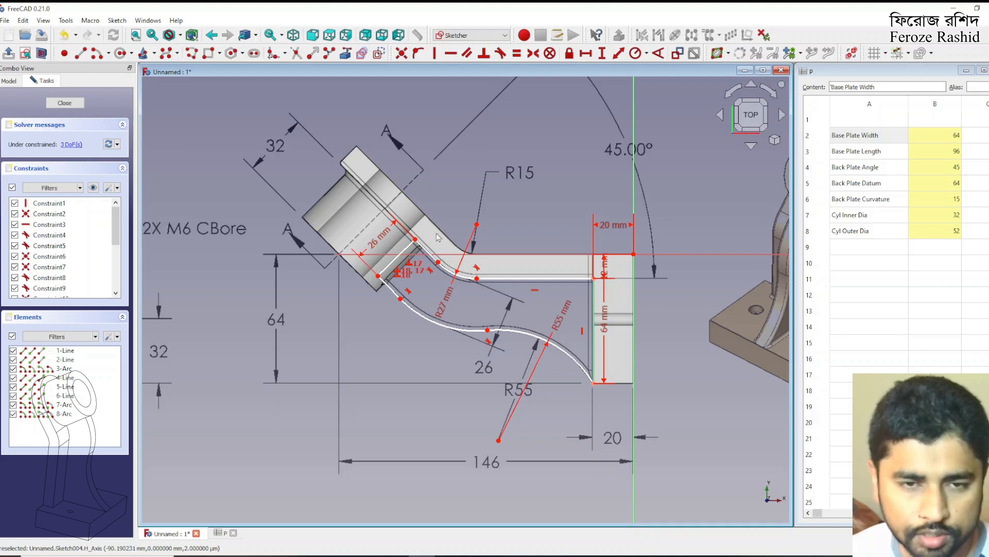
Constrain the angle between the slanted end line and the long horizontal line with the formula <<P>>.BackPlateAngle
left_click(398, 256)
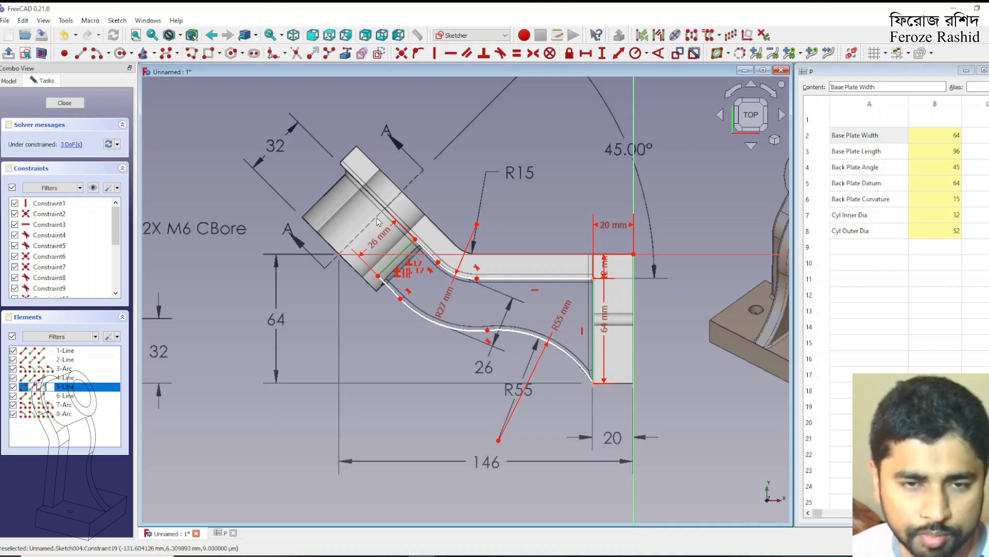
left_click(501, 279)
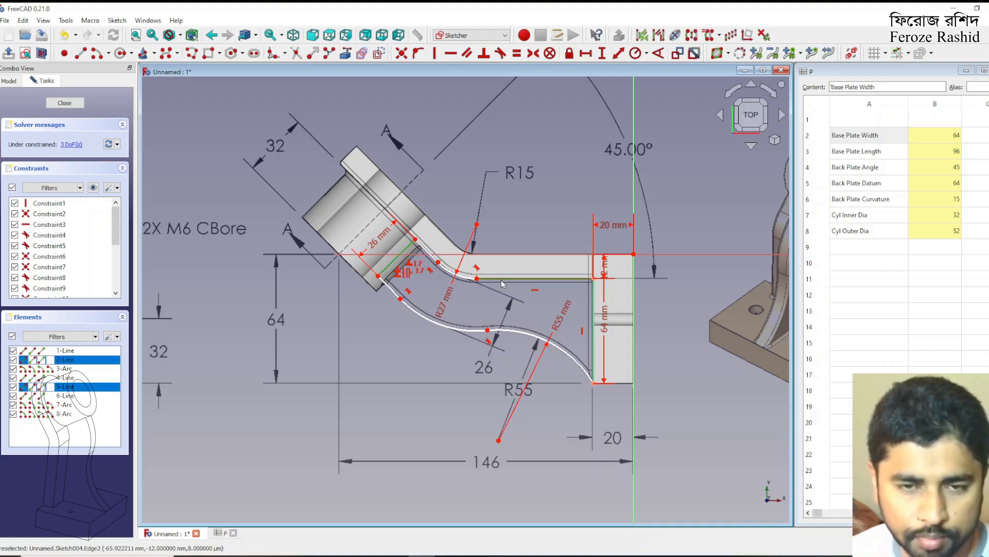
left_click(656, 54)
left_click(769, 67)
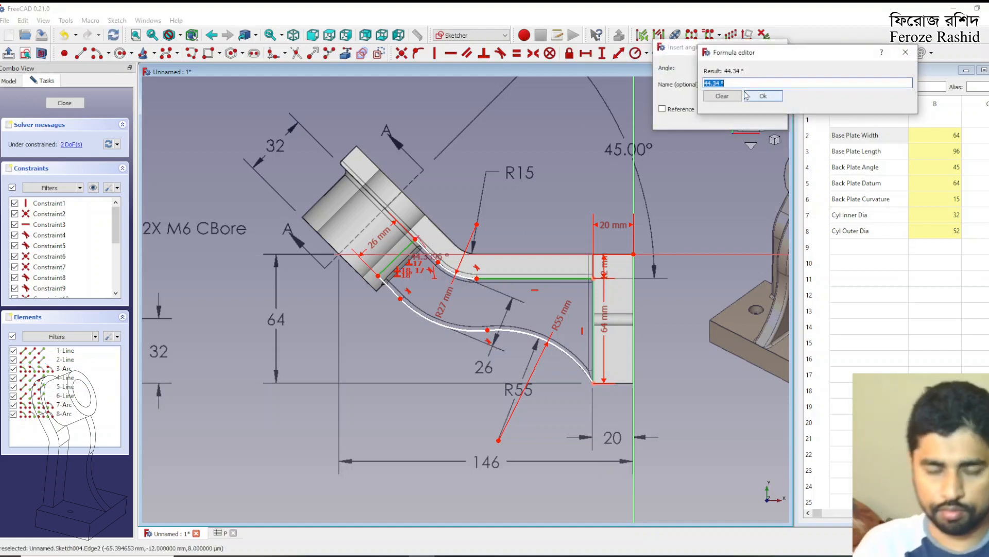
type("<<P>>.")
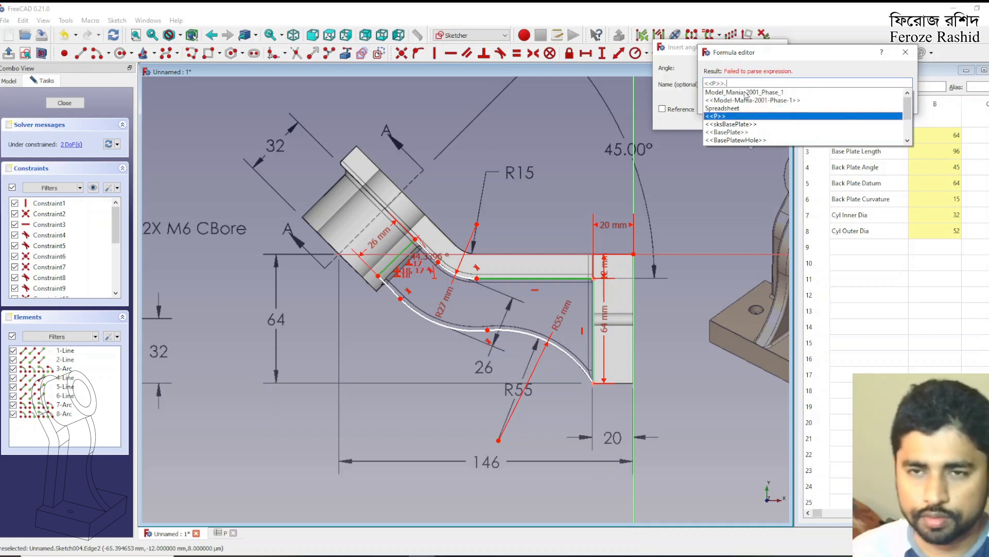
type("BackPlateAngle")
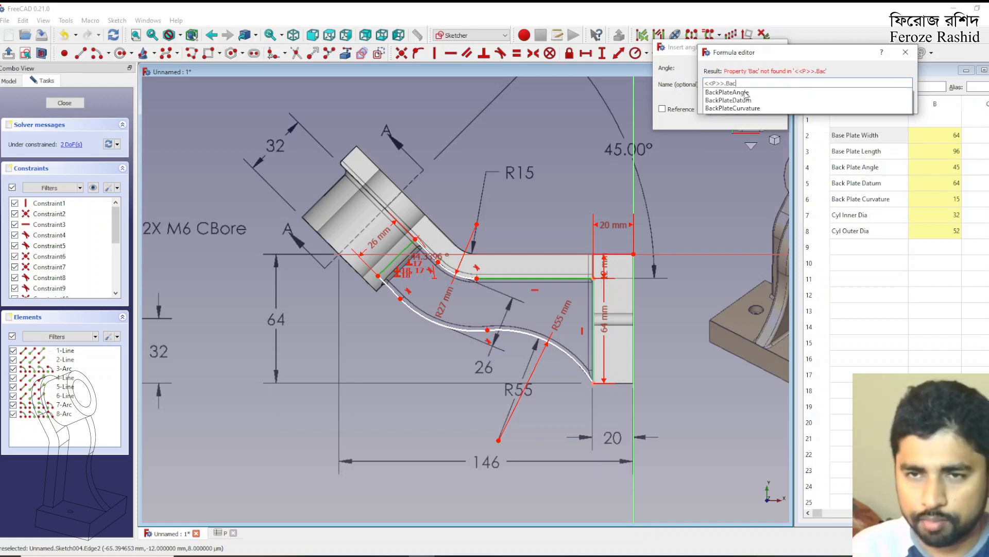
key("Return")
key("Return")
key("Return")
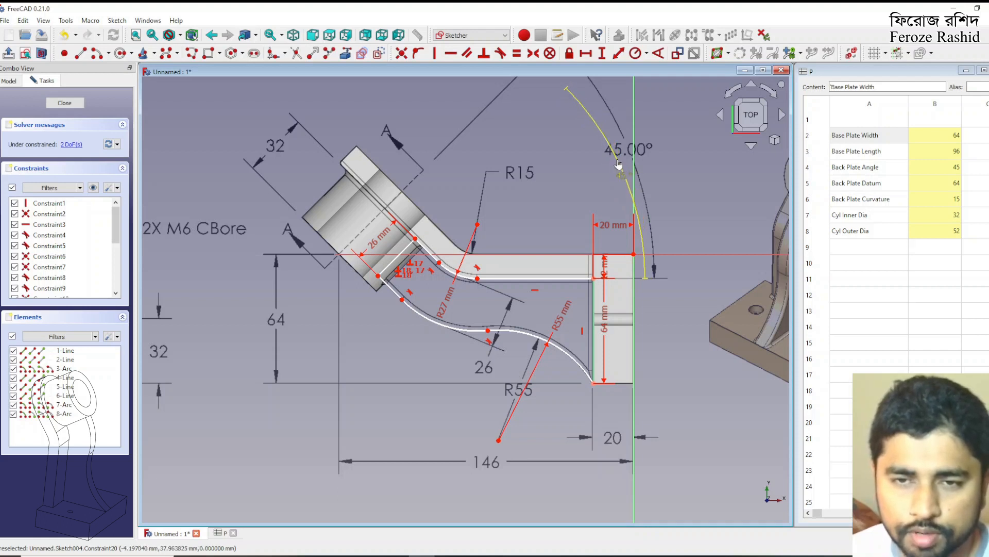
left_click_drag(403, 256, 401, 256)
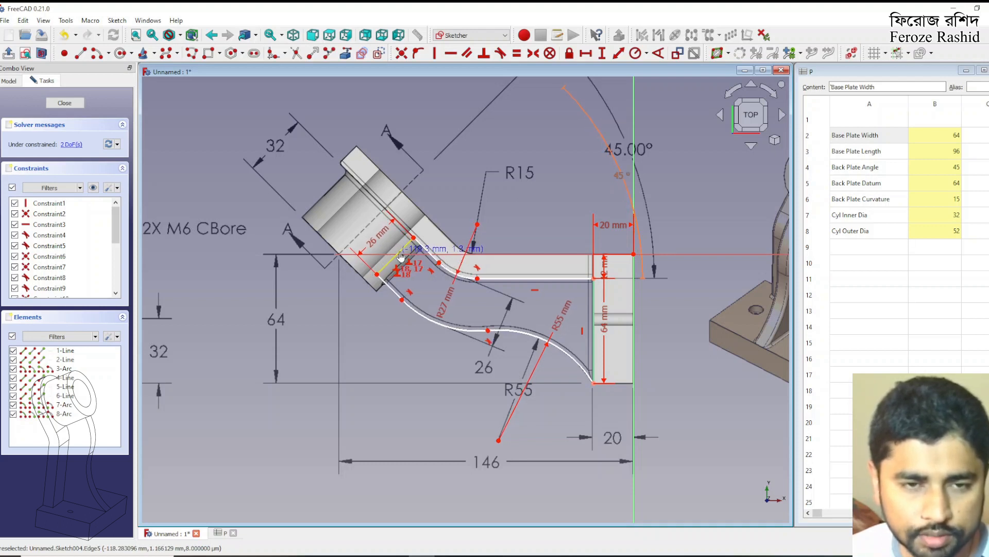
left_click_drag(401, 257, 401, 257)
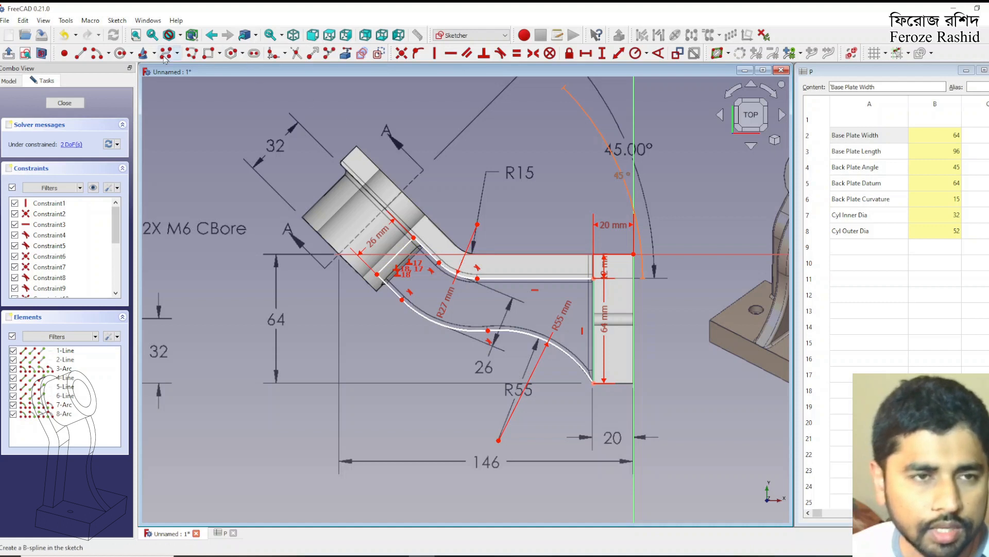
Sketch two connected construction lines from the end line's upper corner, about 22.7 mm up to the cylinder axis, and along it to the horizontal axis
left_click(380, 54)
key("g")
key("l")
left_click(413, 238)
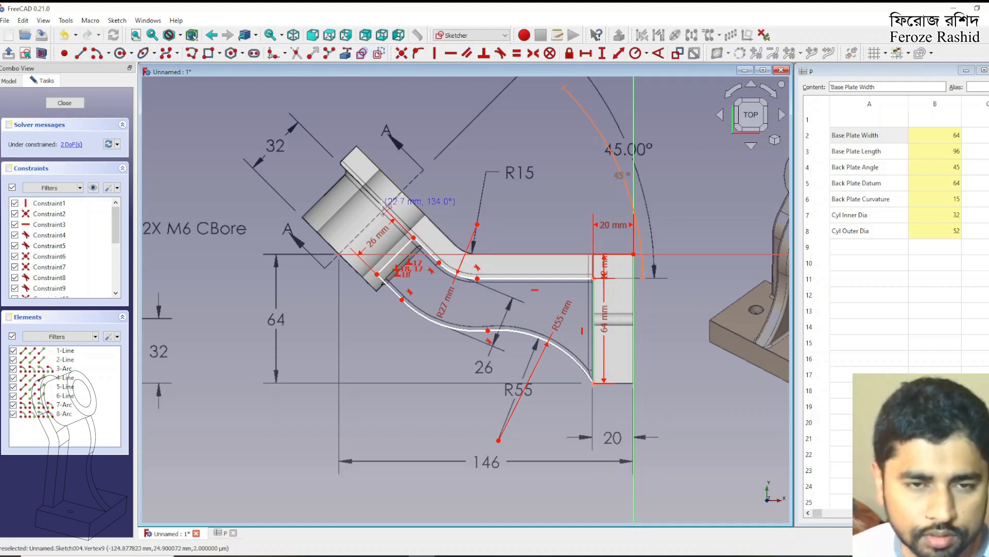
left_click(385, 207)
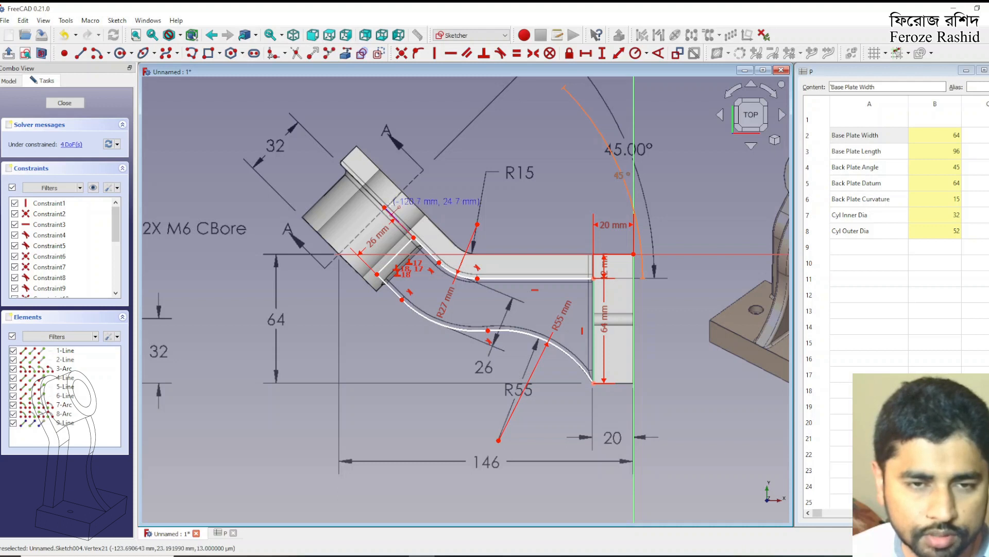
left_click(338, 254)
right_click(459, 194)
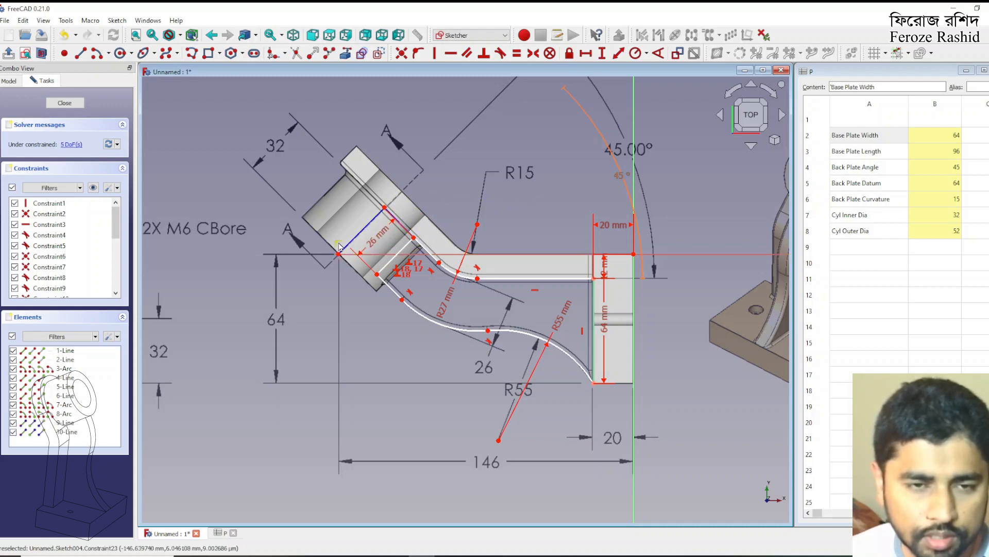
Delete the constraint holding the second construction line's end on the horizontal axis, make both construction lines perpendicular, and move the 26 mm dimension clear
left_click(339, 242)
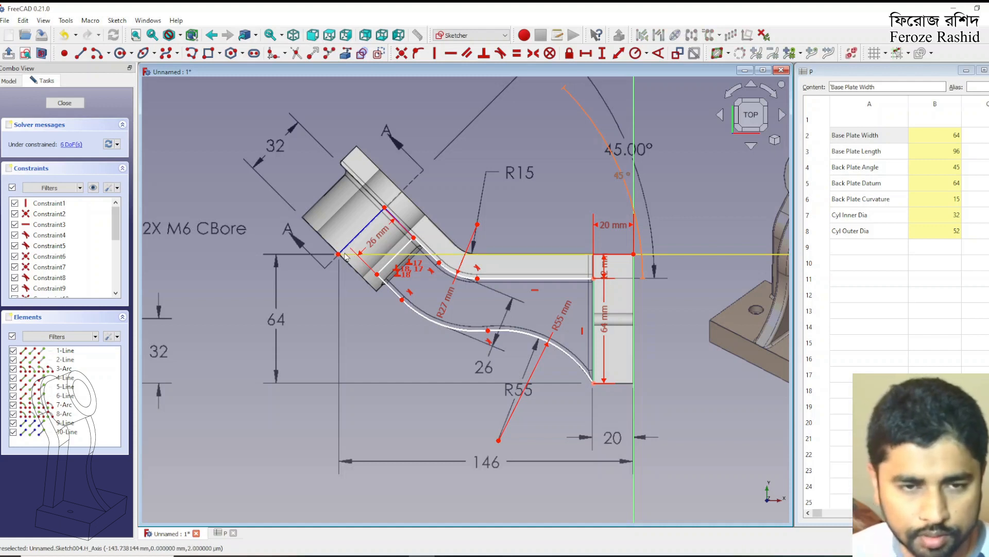
left_click_drag(338, 254, 335, 249)
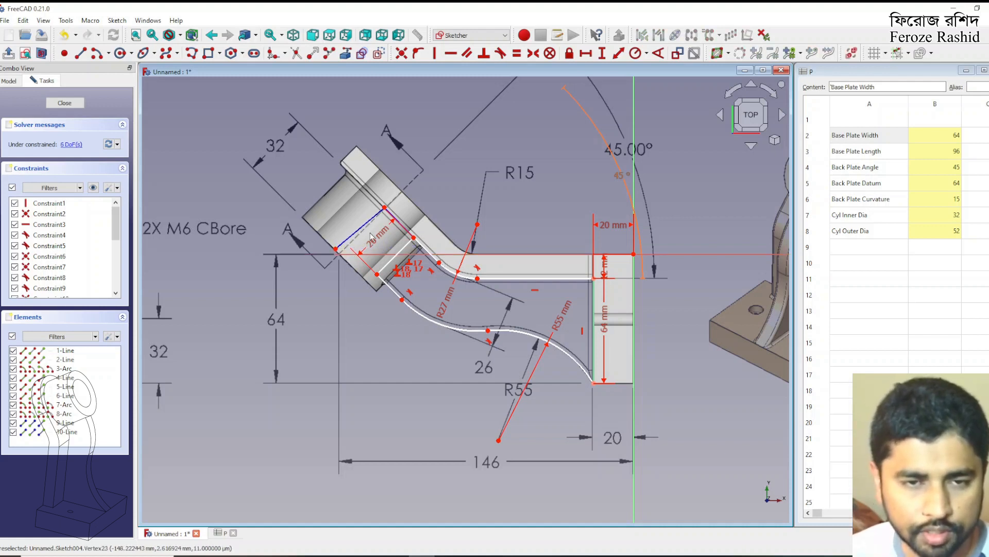
left_click(361, 228)
left_click(396, 223)
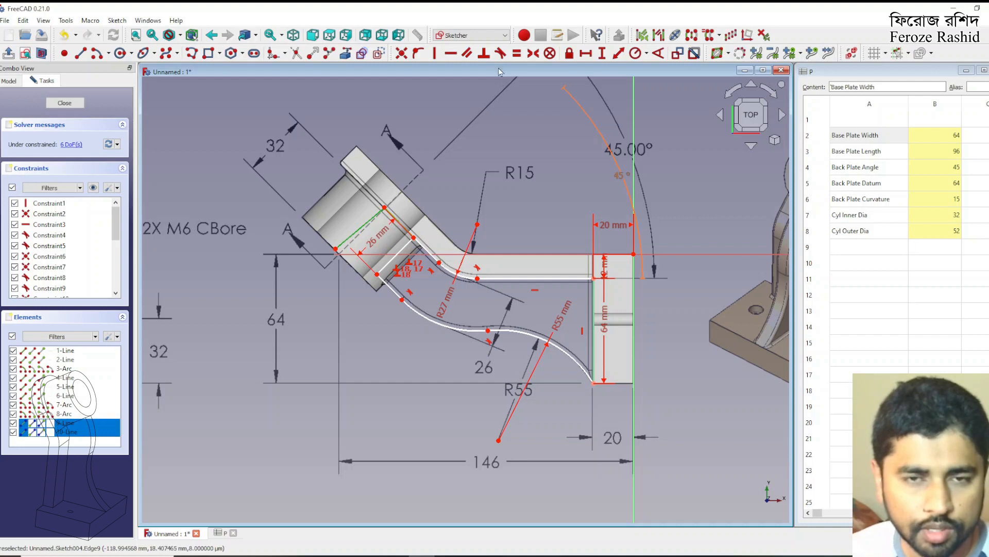
left_click(483, 53)
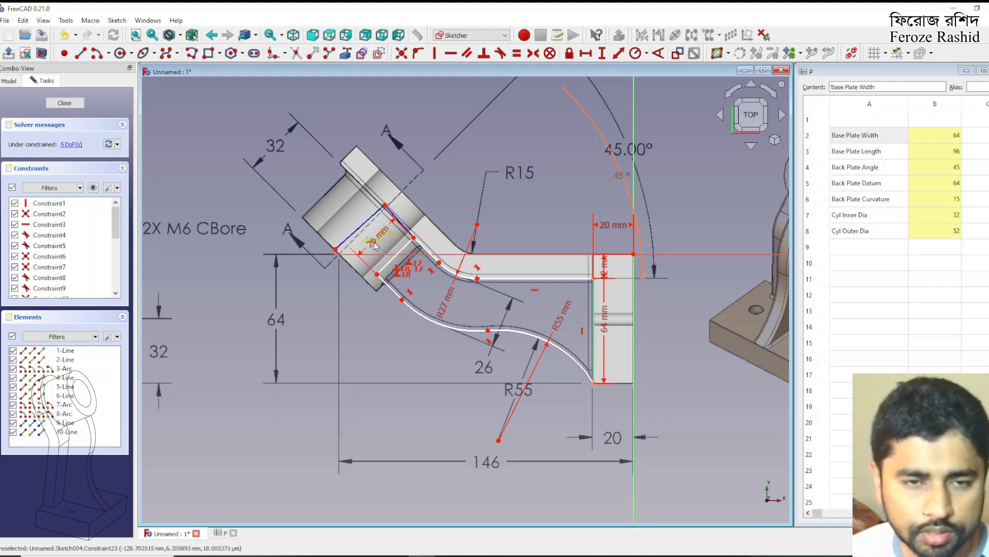
left_click_drag(373, 251, 485, 368)
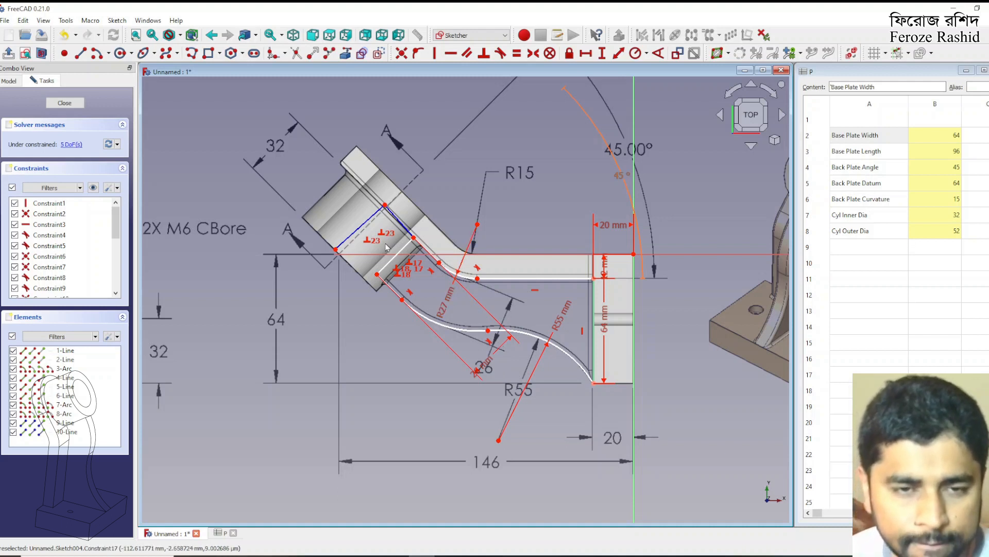
Try to make the first construction line parallel to the outline's upper short side line, and undo it
left_click(381, 223)
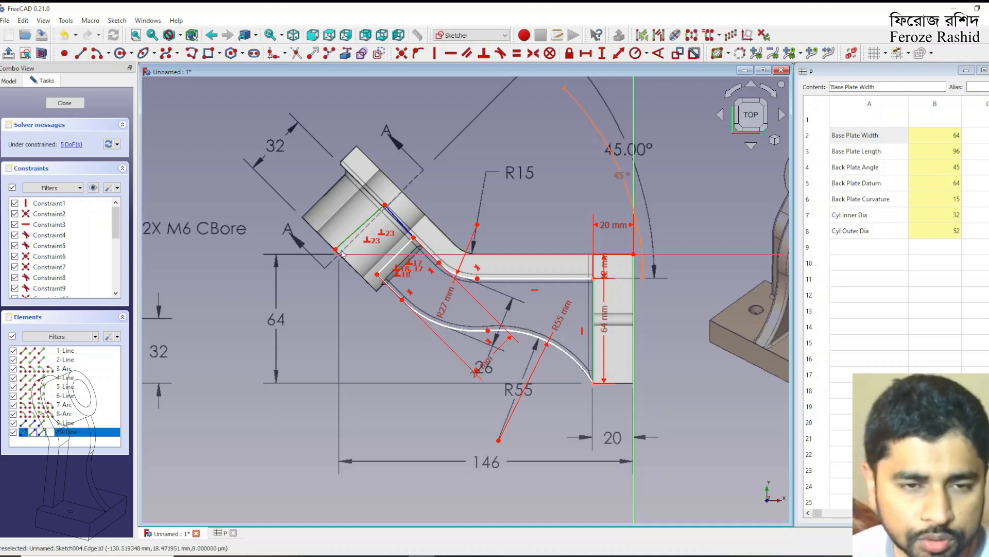
mouse_move(335, 249)
left_mouse_down()
mouse_move(331, 240)
mouse_move(341, 263)
mouse_move(334, 241)
left_mouse_up()
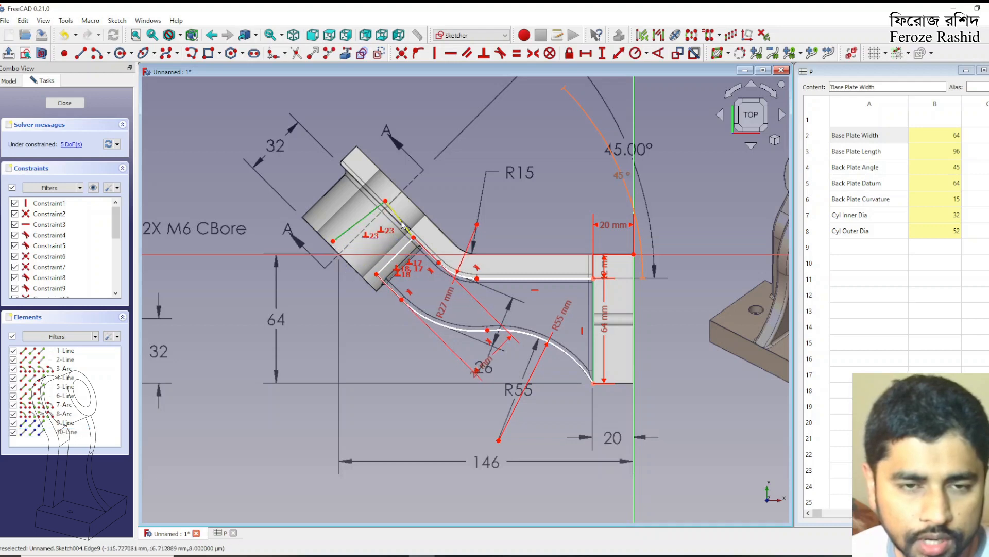
left_click(427, 254)
left_click(467, 53)
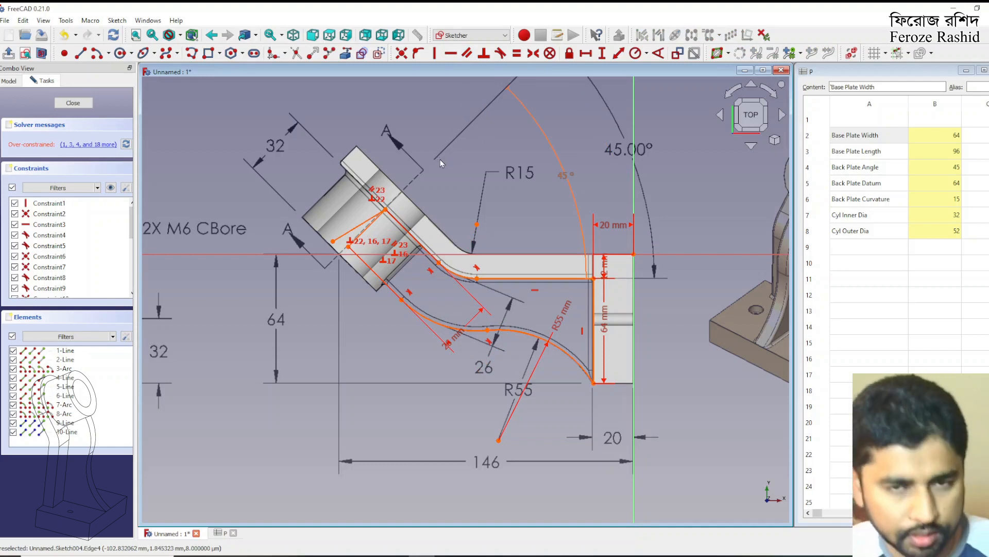
key("ctrl+z")
Reposition the construction lines freehand so their shared corner sits approximately on the cylinder's centre axis
left_click_drag(373, 211, 370, 219)
left_click(418, 253)
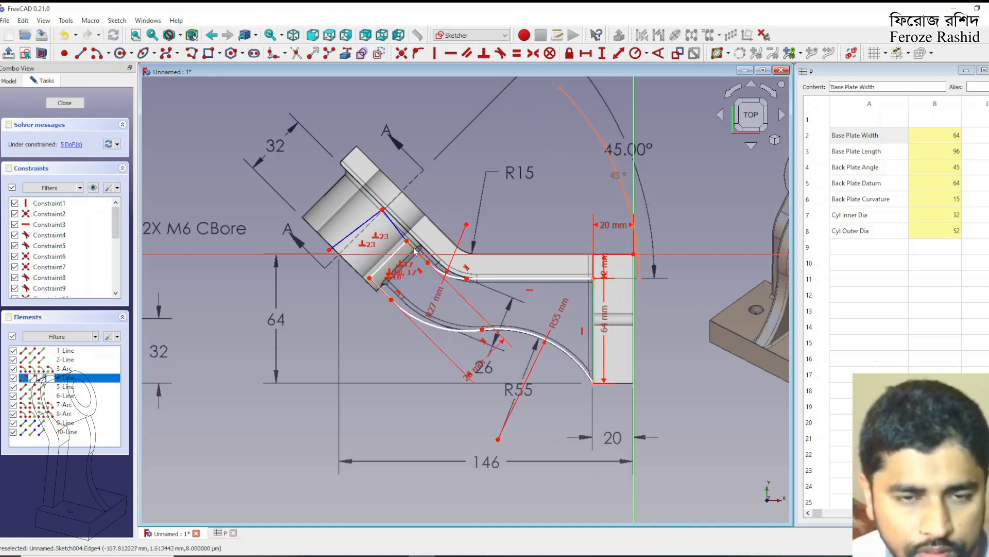
left_click(415, 211)
left_click_drag(383, 210, 379, 212)
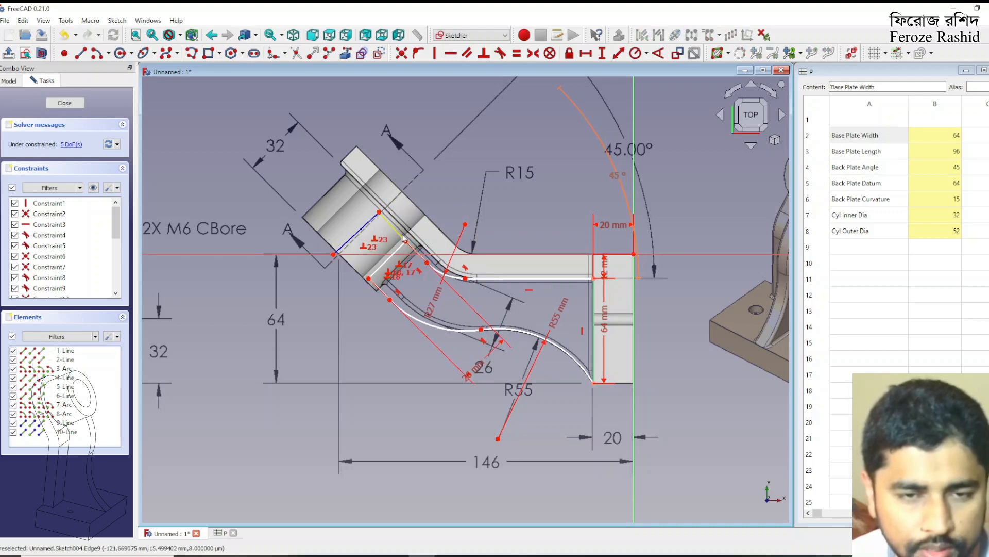
left_click(419, 256)
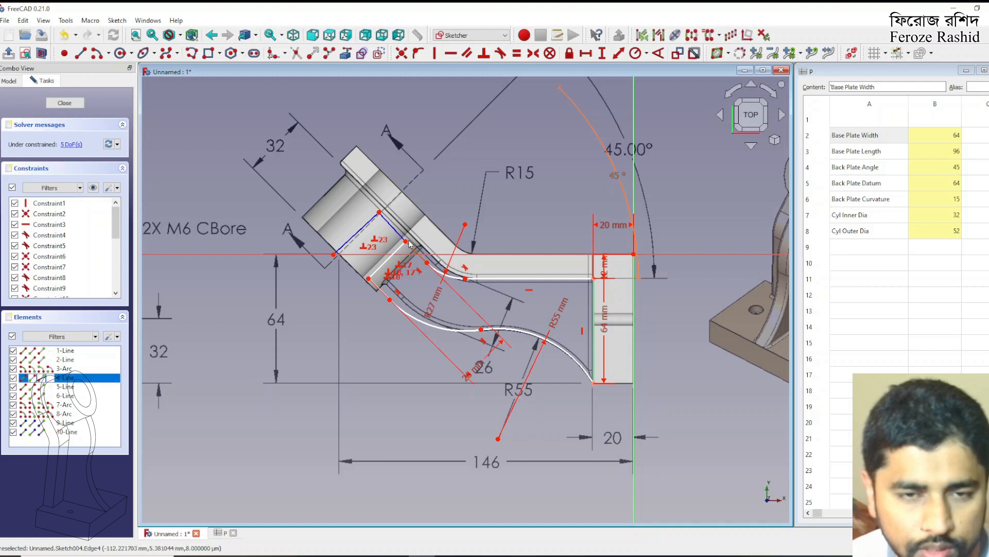
left_click(404, 241)
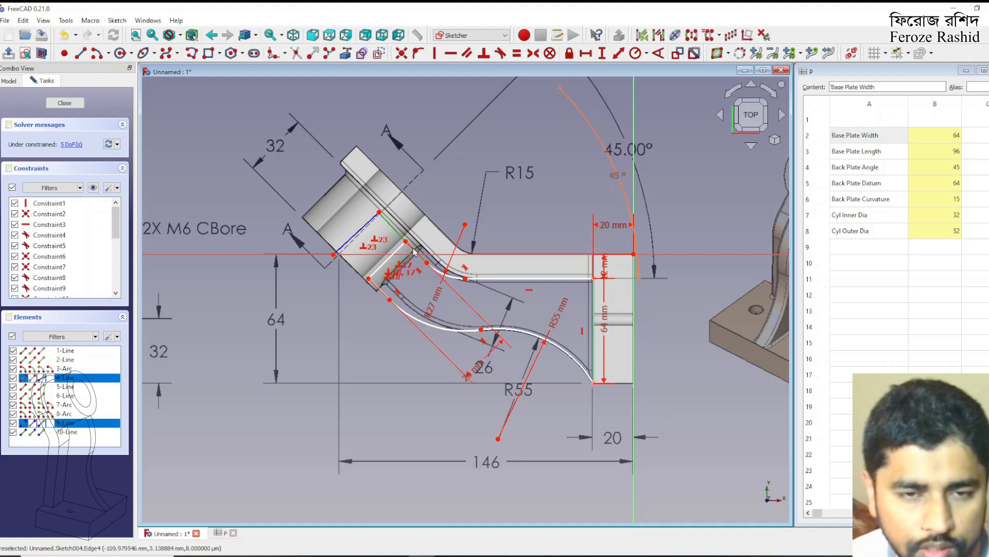
left_click(414, 252)
left_click(450, 158)
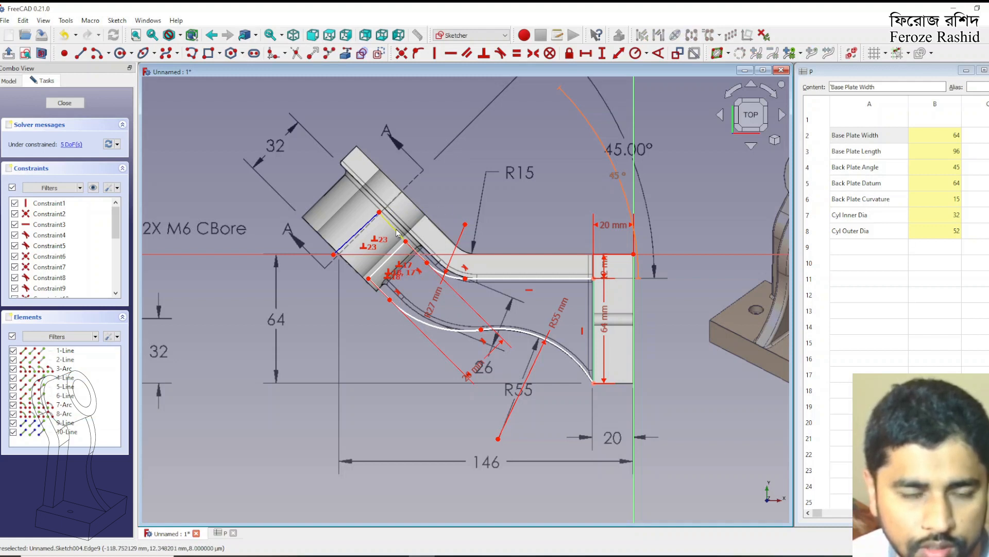
Apply a tangent constraint between the first construction line and the outline's upper short side line
left_click(397, 230)
left_click(416, 254)
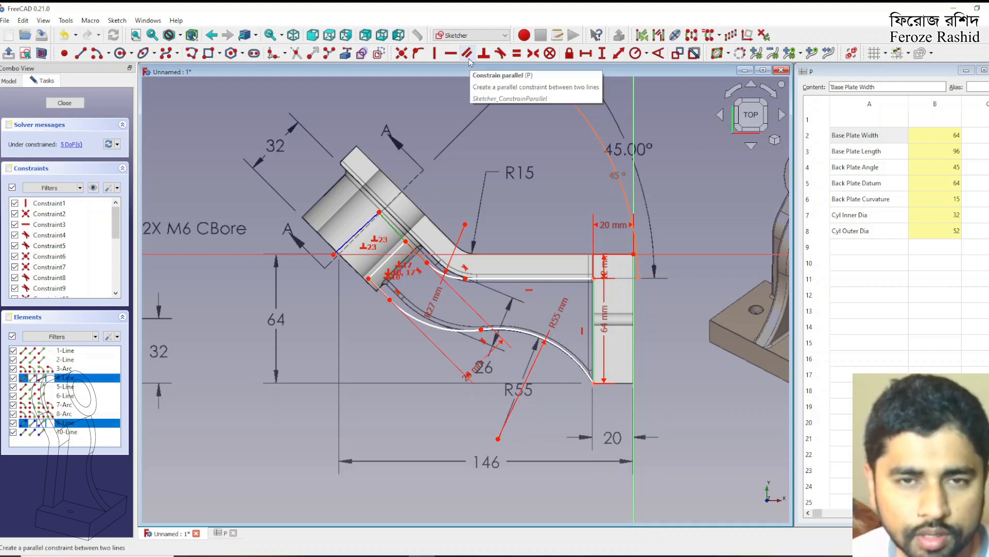
left_click(498, 58)
left_click_drag(394, 224, 397, 223)
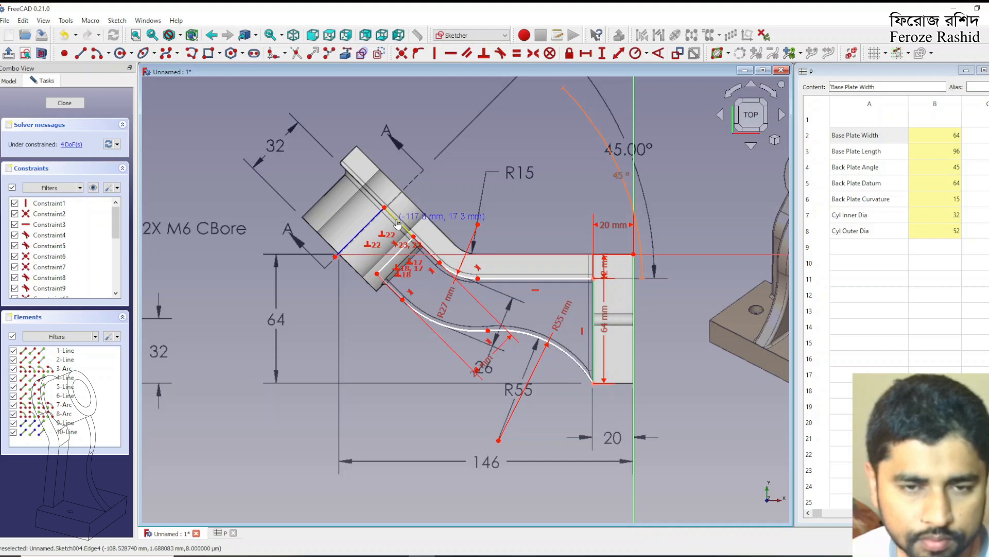
Dimension the horizontal distance from the second construction line's free end to the origin as 146 mm, placing it over the drawing's 146 dimension
left_click_drag(335, 257, 343, 248)
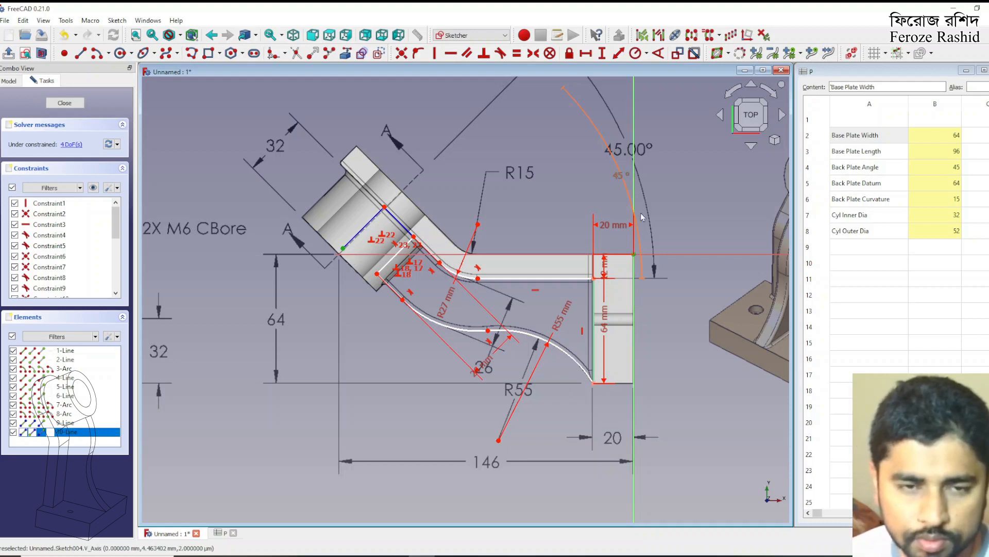
left_click(586, 53)
type("146")
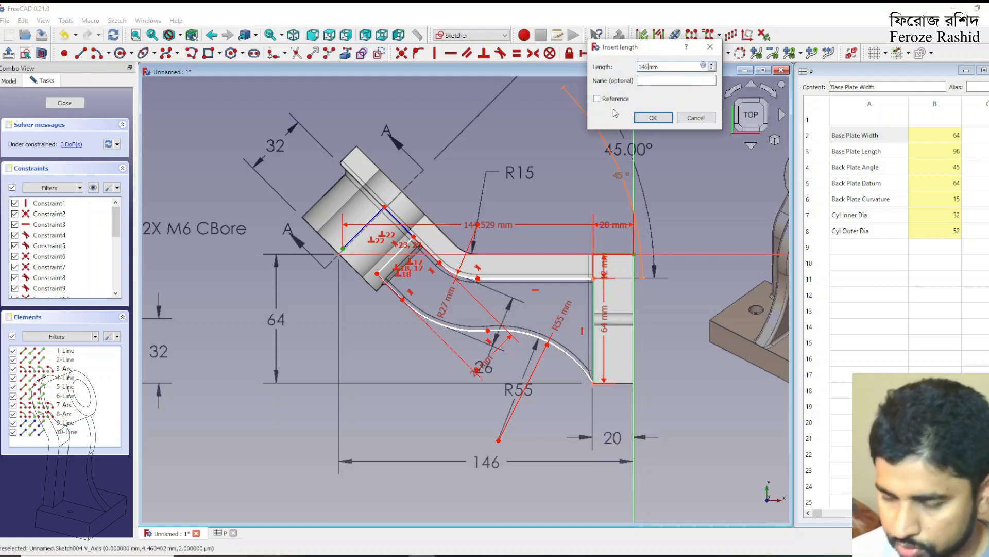
key("Return")
left_click_drag(493, 228, 488, 467)
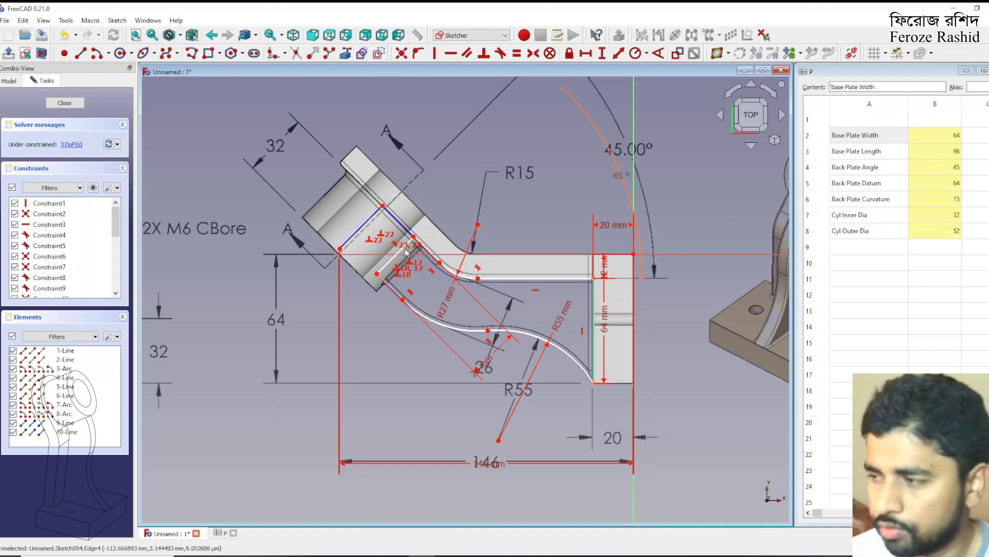
Dimension the vertical distance from the second construction line's free end to the outline's lowest corner as <<P>>.BackPlateDatum, aligned with the drawing's 64 dimension
left_click(340, 251)
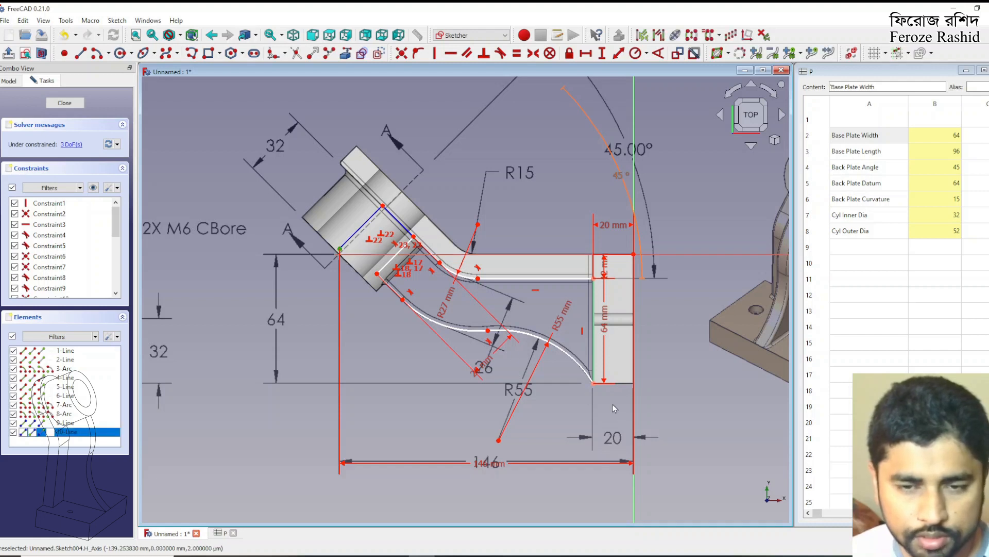
left_click(593, 382)
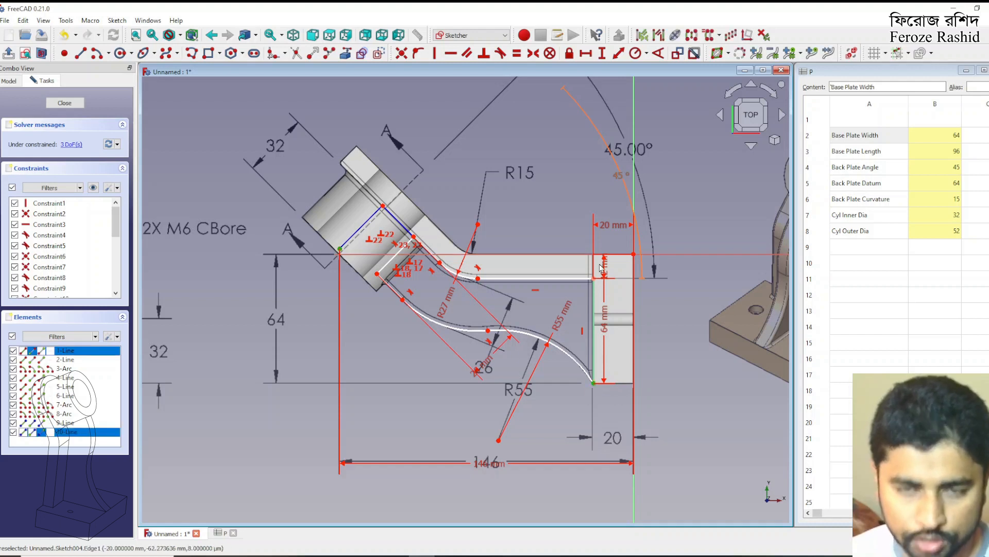
left_click(602, 53)
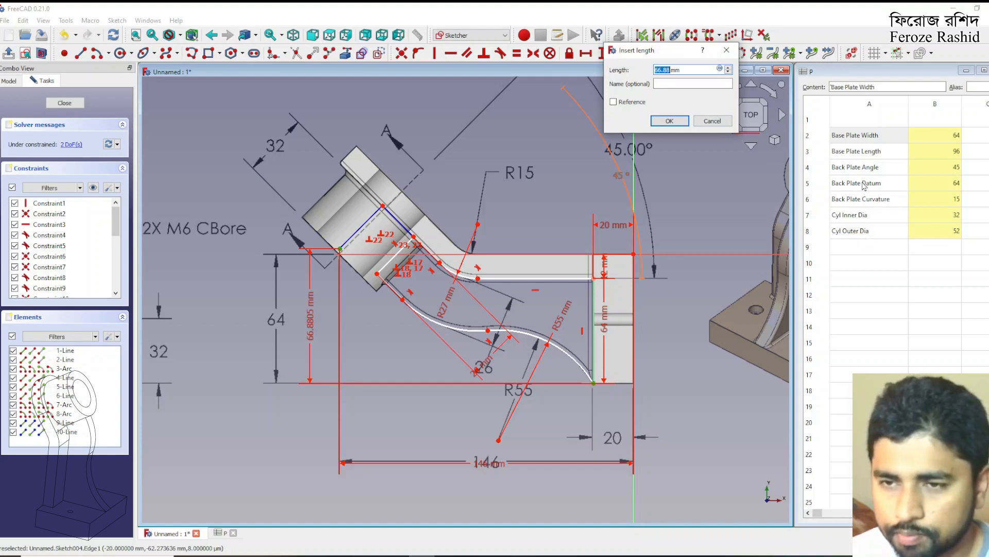
left_click(720, 69)
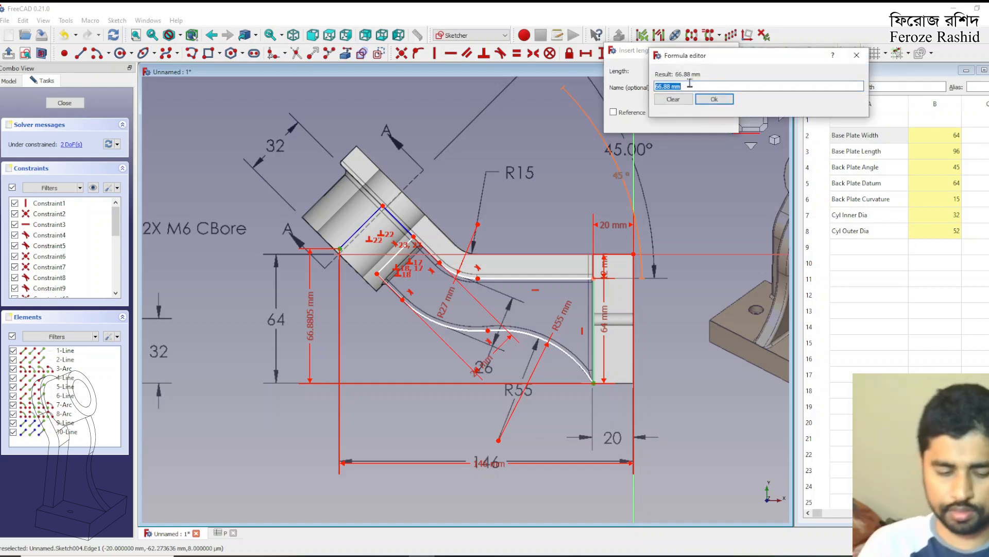
type("<<P>>.")
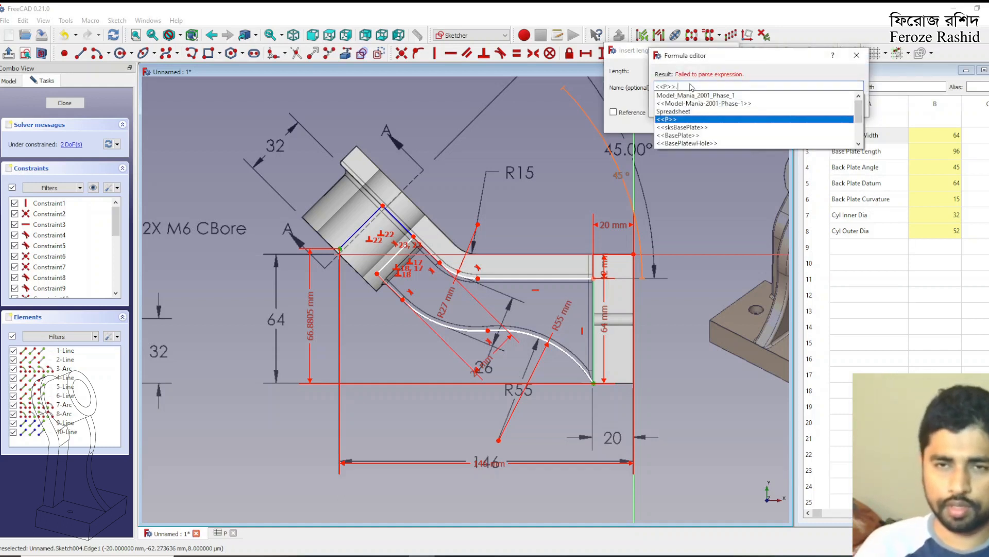
type("BackPla")
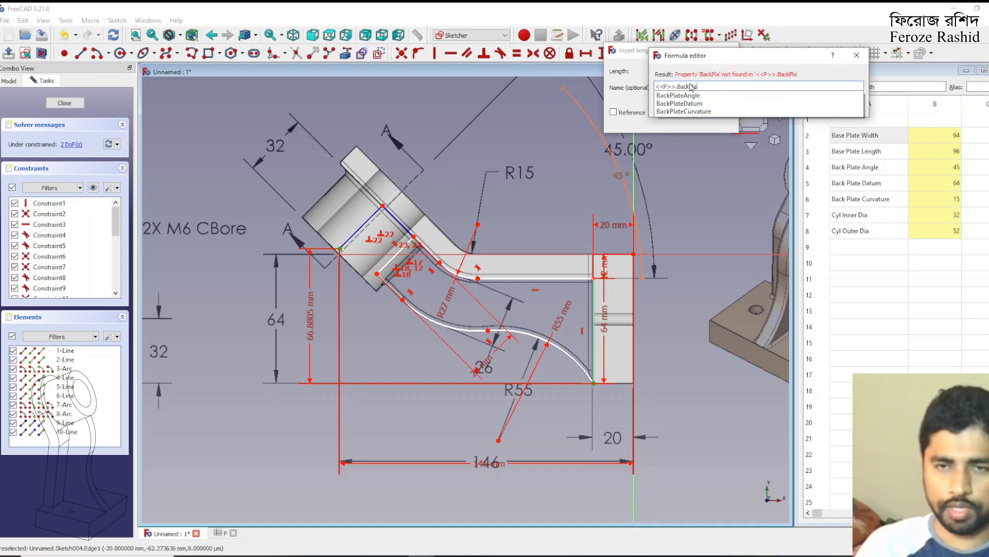
key("Down")
key("Down")
key("Return")
key("Return")
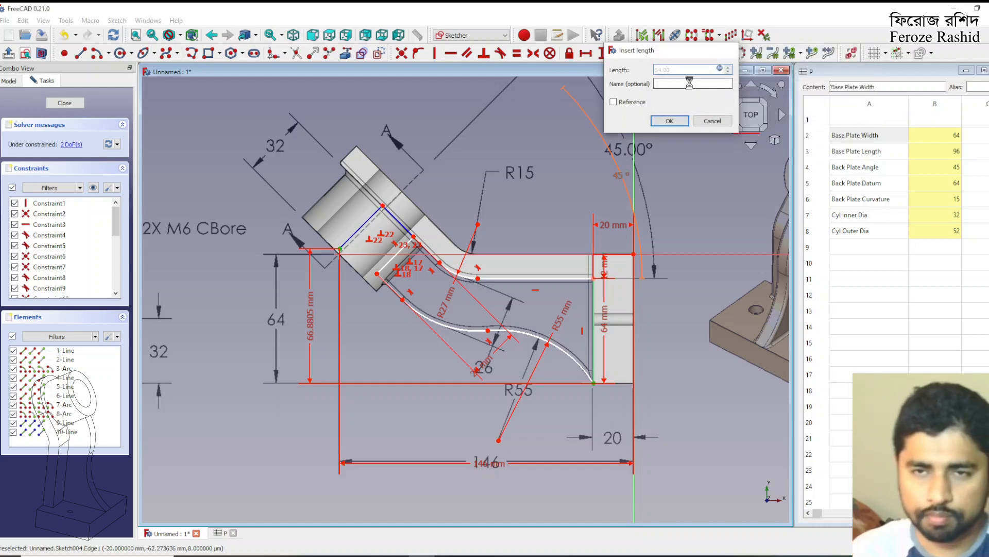
key("Return")
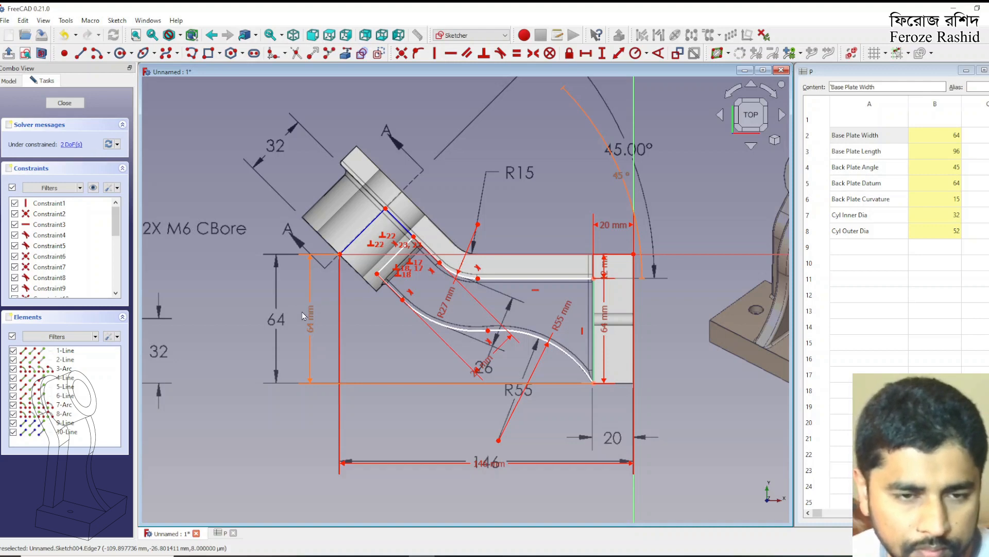
left_click_drag(309, 321, 279, 321)
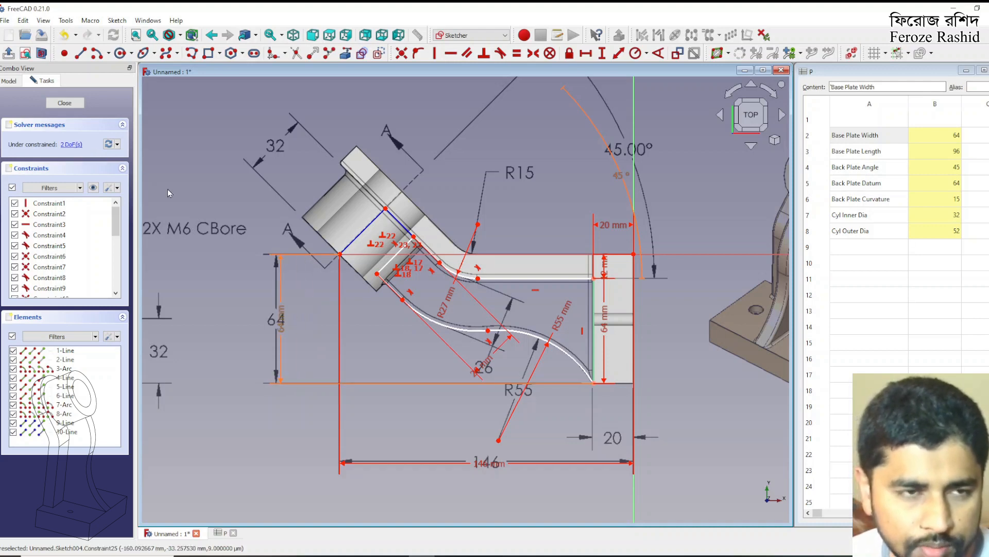
Close the rib sketch and open the sksBackPlate sketch inside Connect's BackPlate for editing
left_click(66, 103)
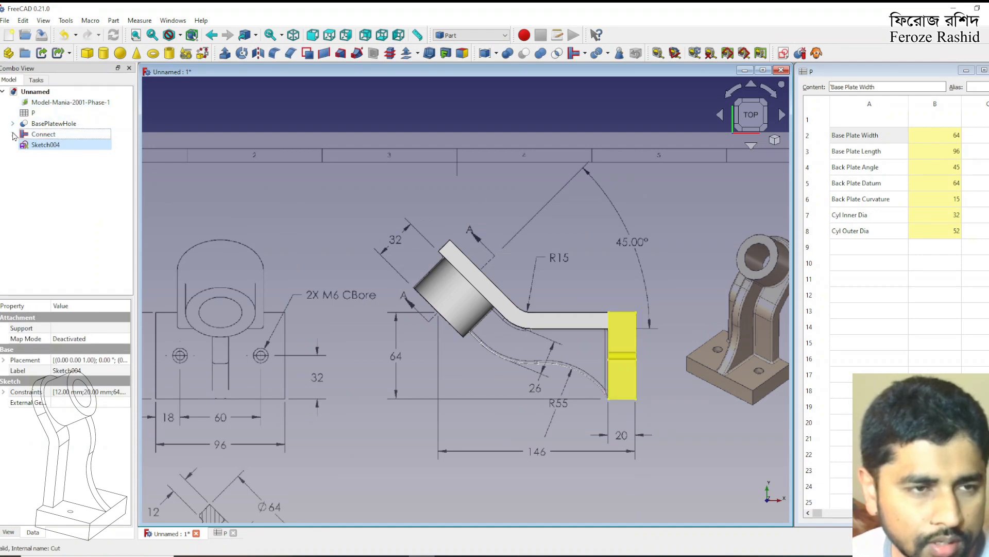
left_click(13, 134)
left_click(23, 145)
left_click(61, 156)
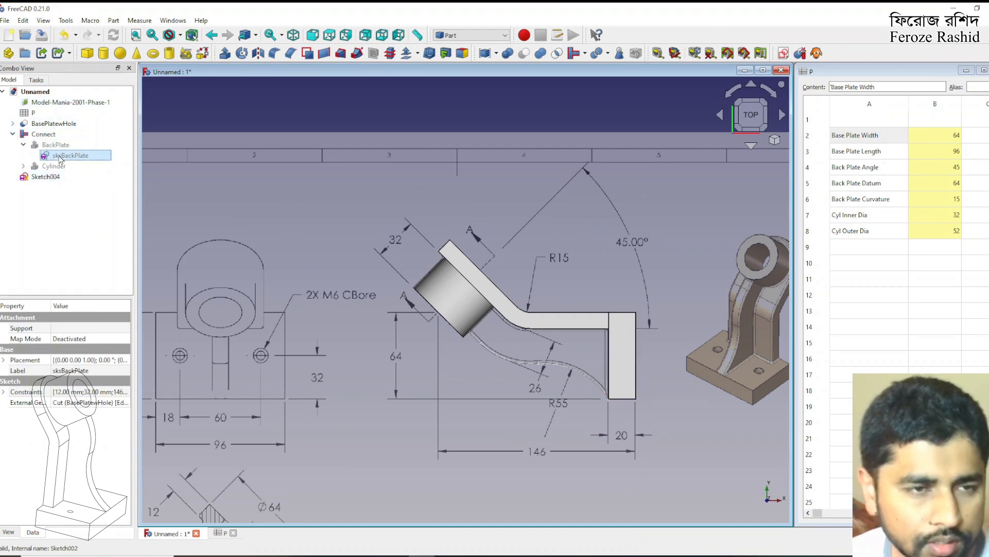
double_click(61, 156)
Link the back plate sketch's 64 mm vertical dimension to the spreadsheet's BackPlateDatum value and close the sketch
double_click(393, 364)
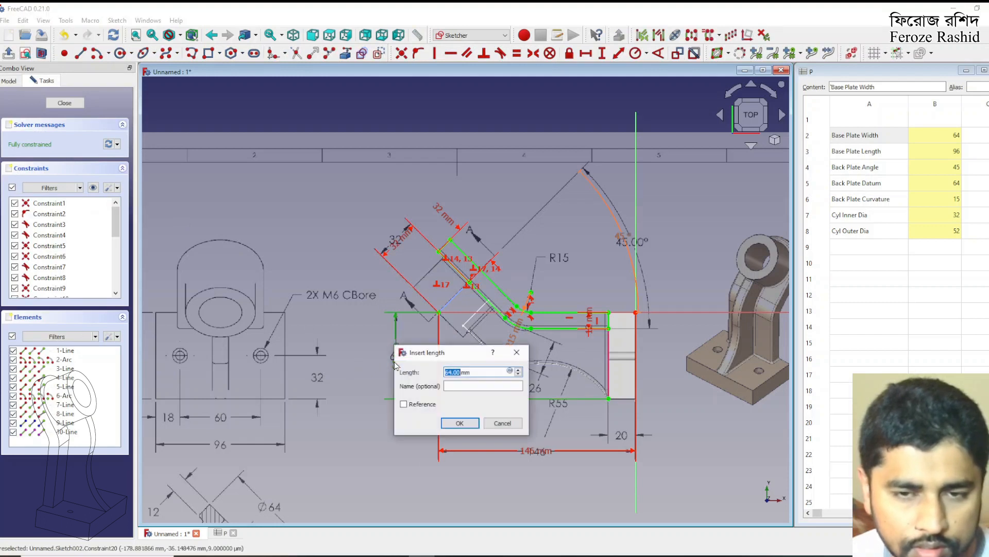
left_click(508, 372)
left_click(509, 371)
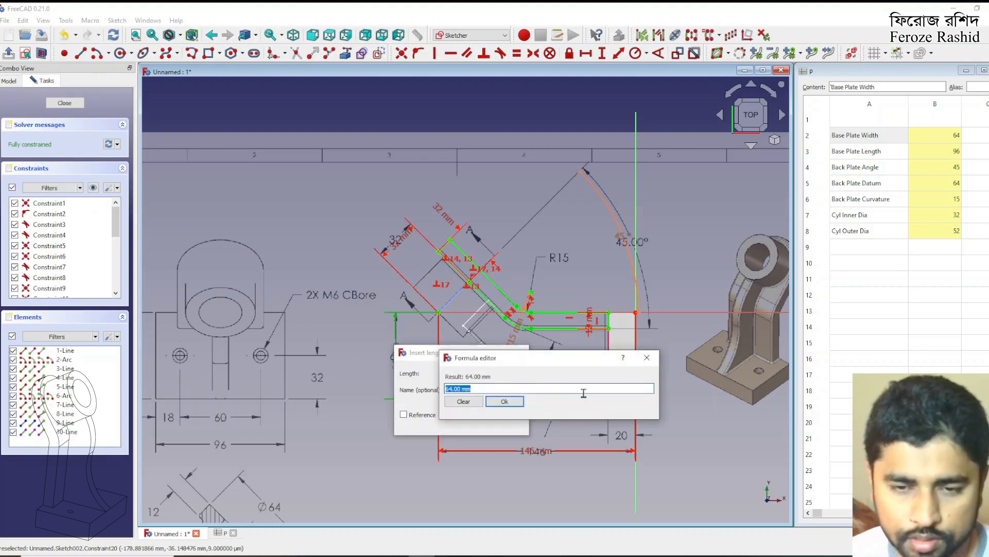
type("P")
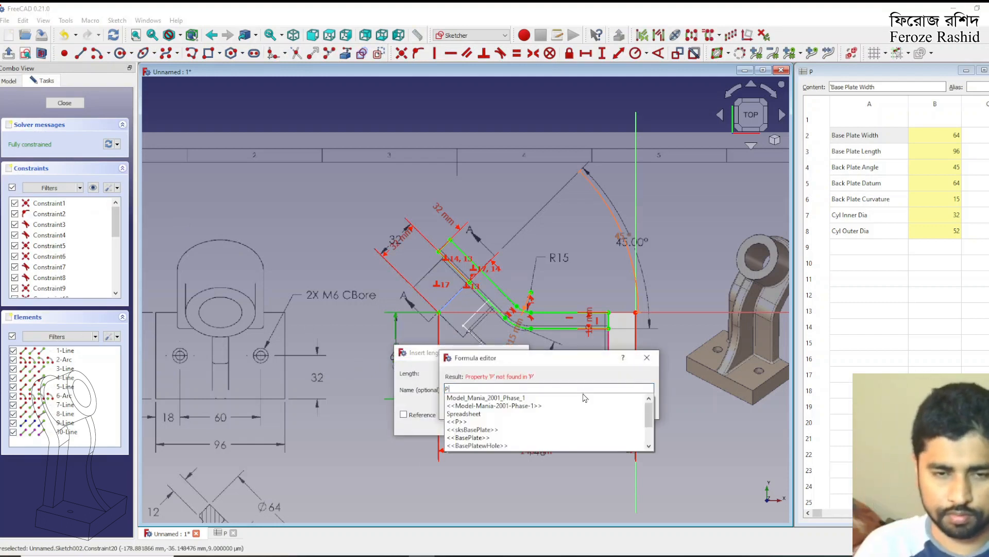
key("Down")
key("Down")
key("Down")
key("Down")
key("Return")
type("Back")
key("Down")
key("Down")
key("Return")
key("Return")
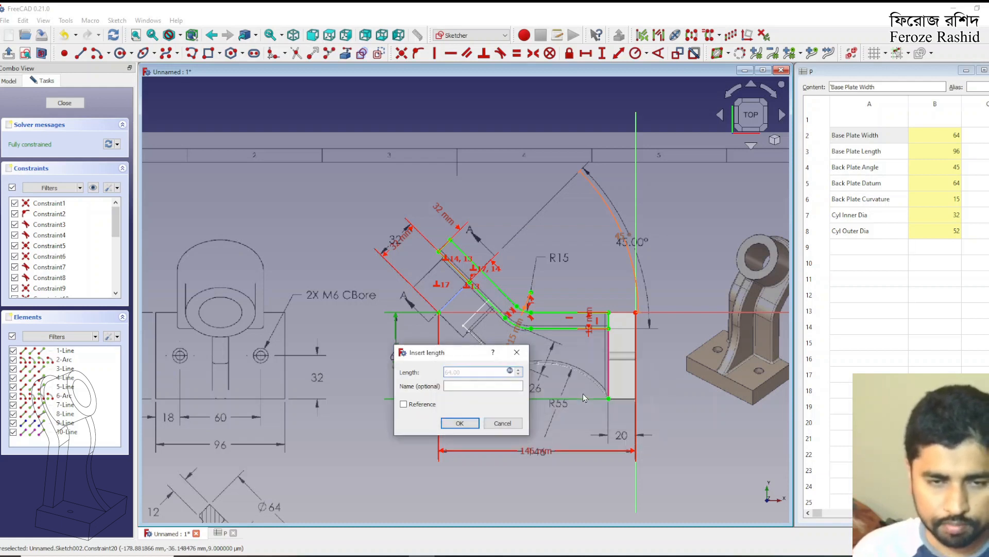
key("Return")
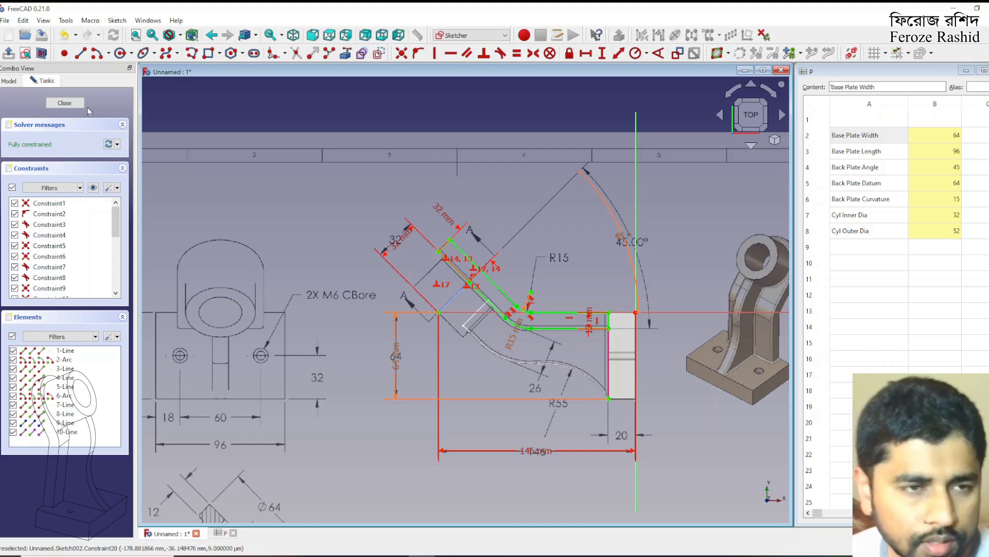
left_click(72, 103)
Reopen Sketch004 and set the length of the second construction line along the cylinder axis to 32 mm
double_click(44, 177)
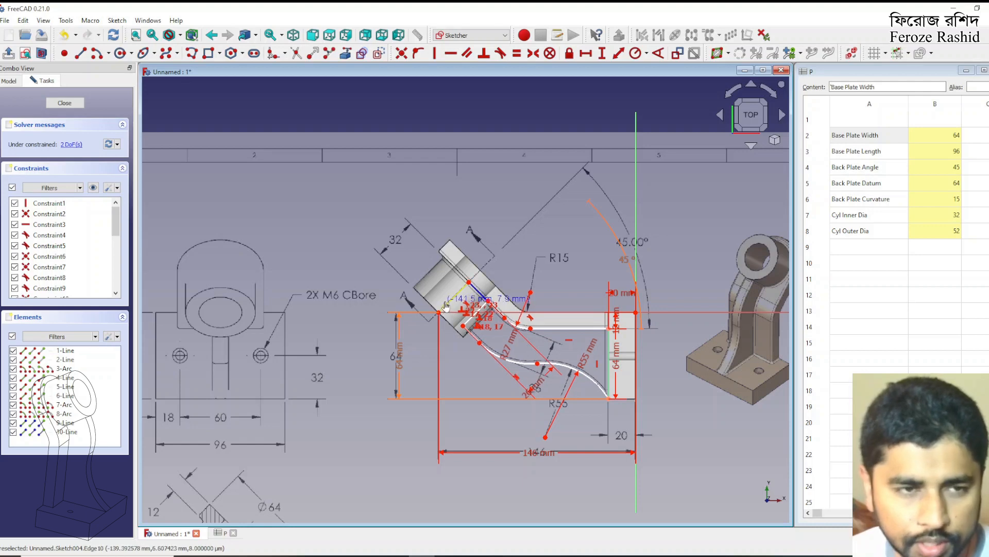
scroll(479, 304, "up", 3)
left_click(442, 285)
left_click(619, 53)
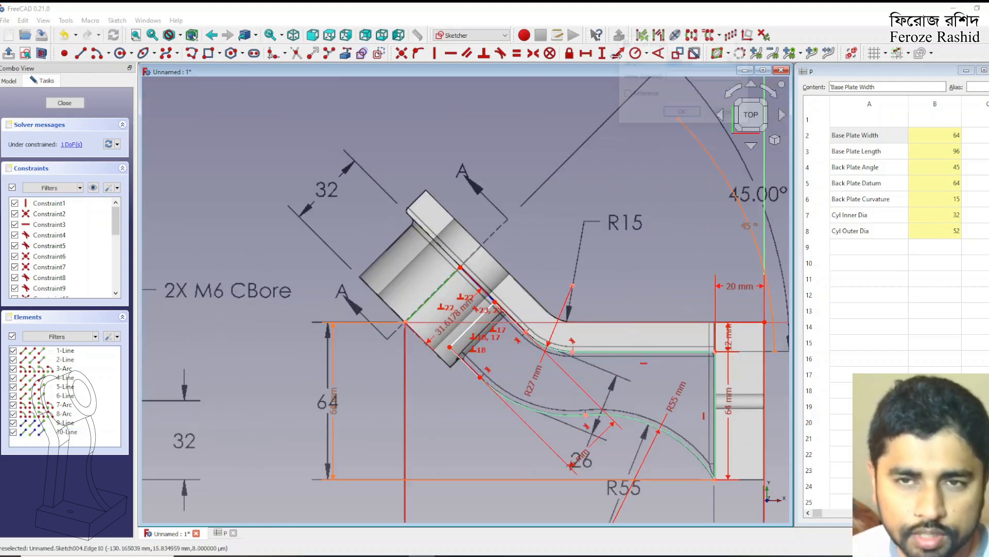
type("32")
key("Return")
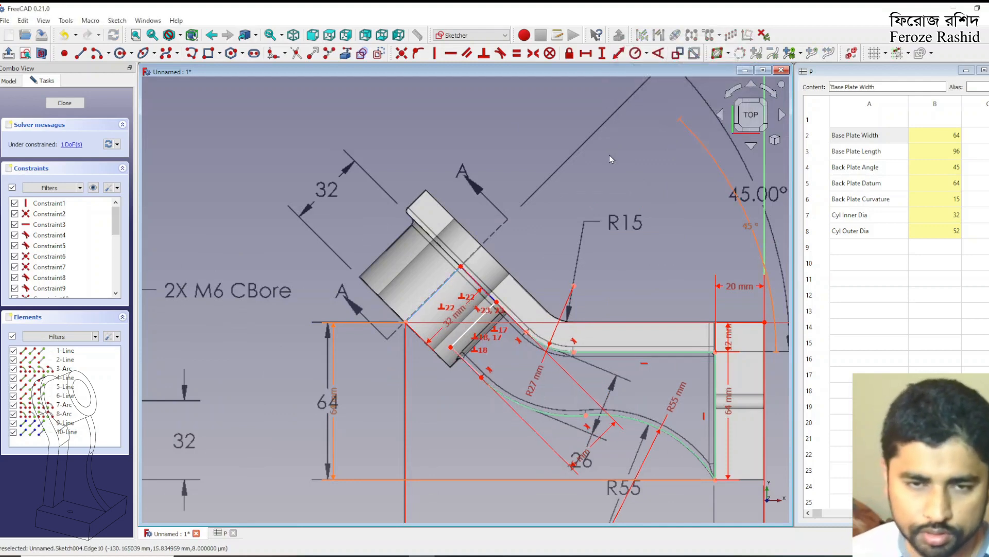
Examine the sketch's remaining degree of freedom by selecting its under-constrained elements and shifting the end line at the cylinder
scroll(477, 200, "down", 2)
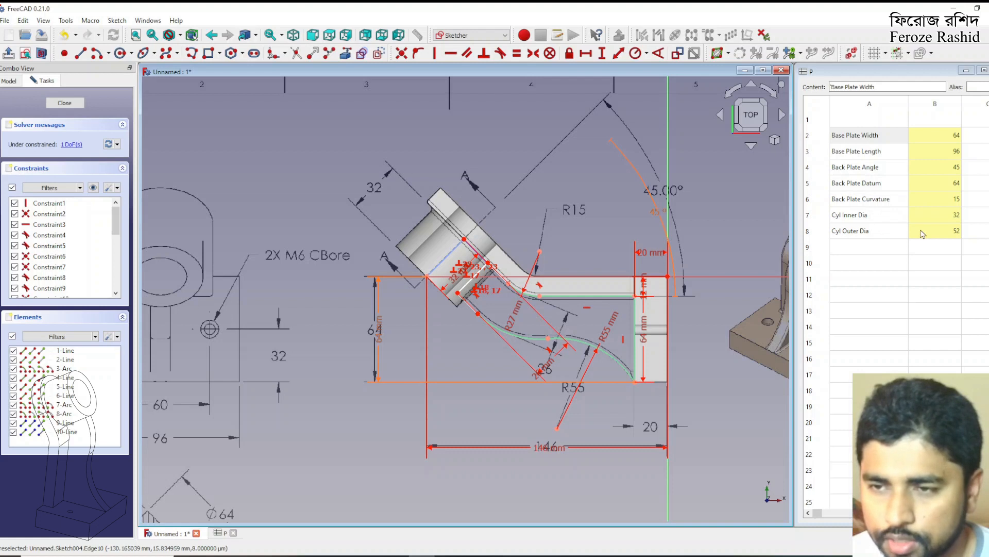
left_click(67, 144)
left_click(250, 180)
mouse_move(458, 295)
left_mouse_down()
mouse_move(457, 279)
mouse_move(464, 288)
left_mouse_up()
scroll(470, 271, "up", 3)
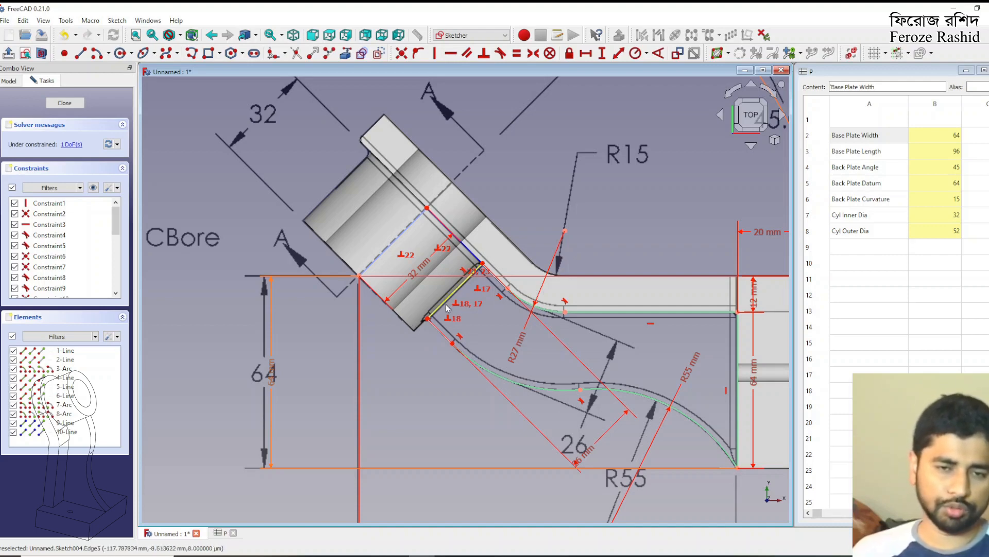
left_click_drag(446, 305, 436, 295)
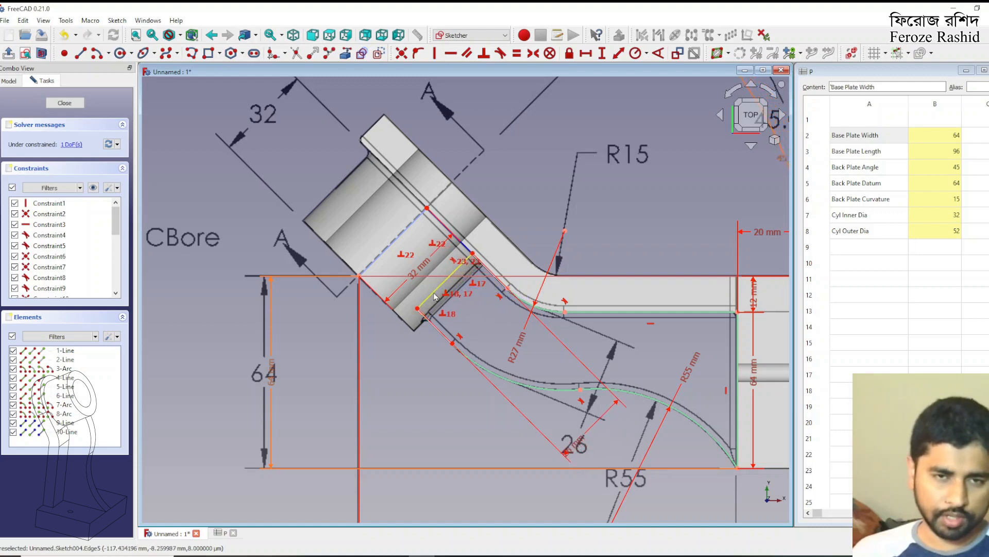
Add a length dimension to the construction line running from the cylinder axis line to the rib's upper corner
left_click(472, 255)
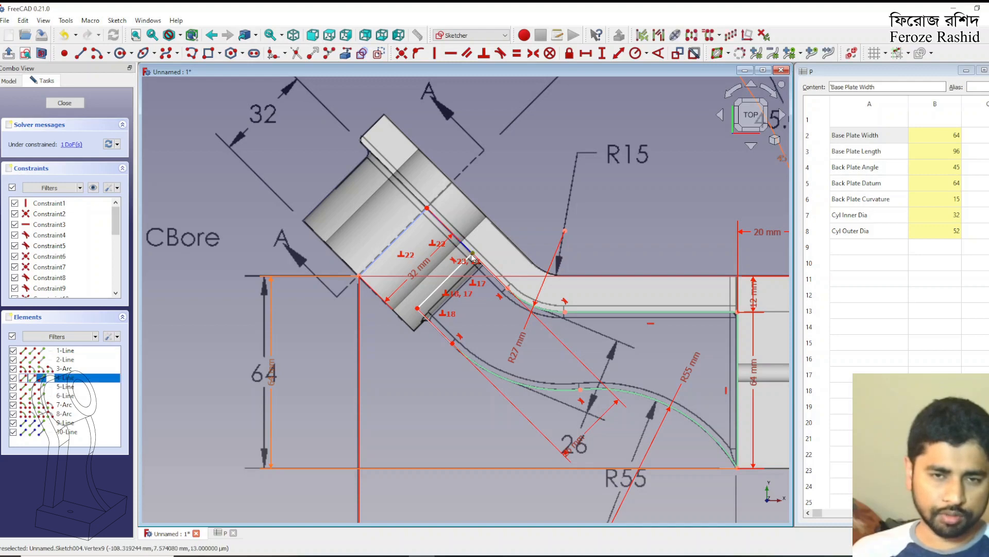
left_click(427, 209)
left_click(472, 254)
left_click(468, 251)
left_click(466, 251)
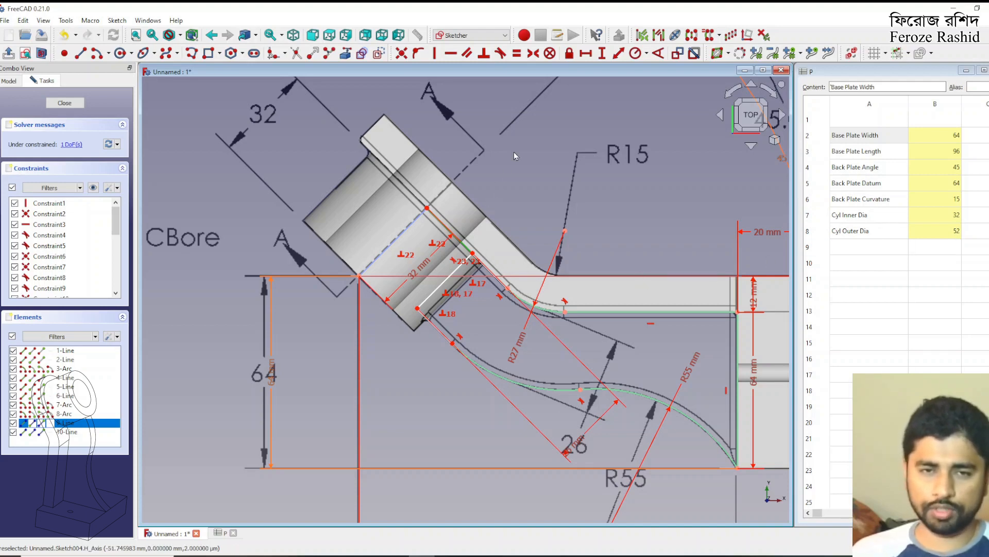
key("k")
key("d")
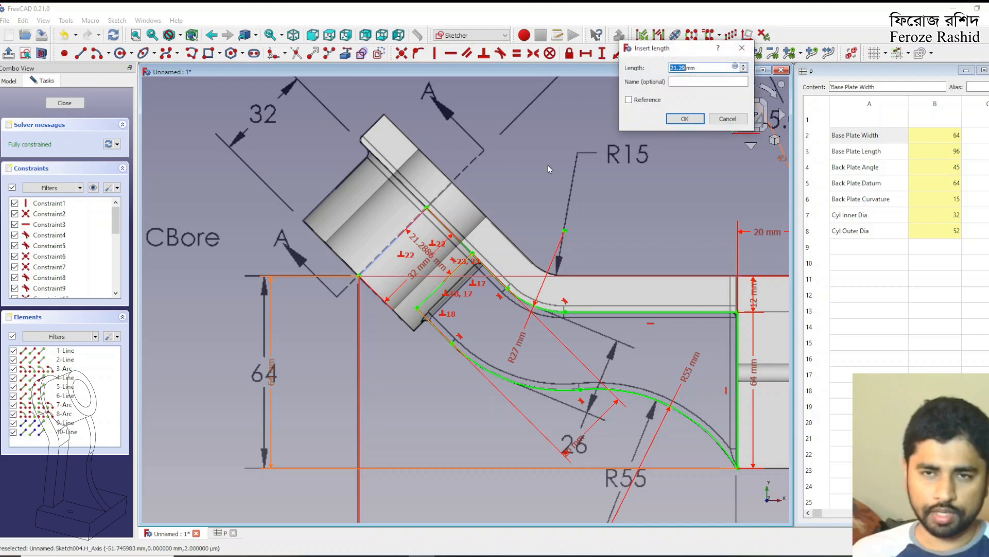
Drive the construction line's length with the spreadsheet expression <<P>>.CylOuterDia/2-4
left_click(735, 67)
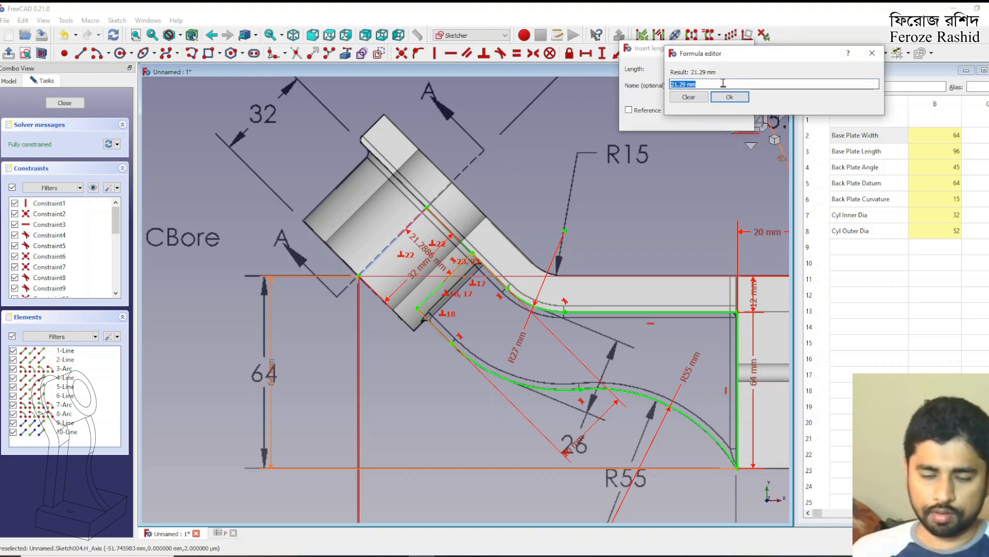
type("<<P>>.")
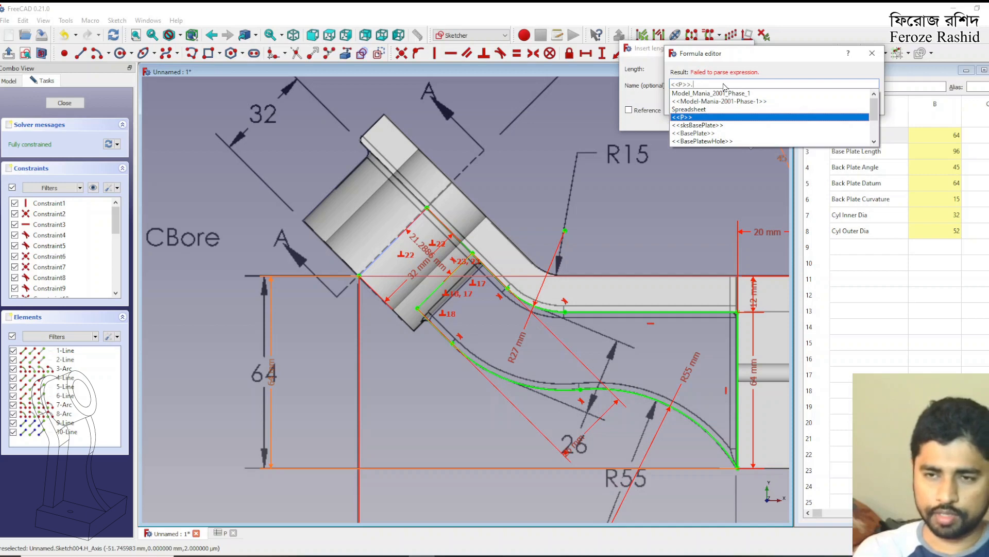
type("Cyl")
key("Down")
key("Down")
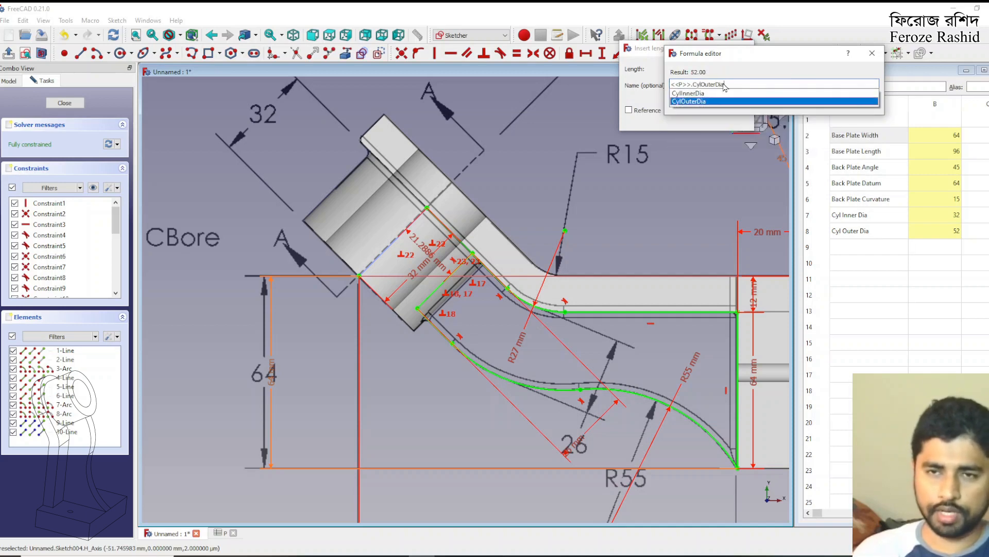
type("/2")
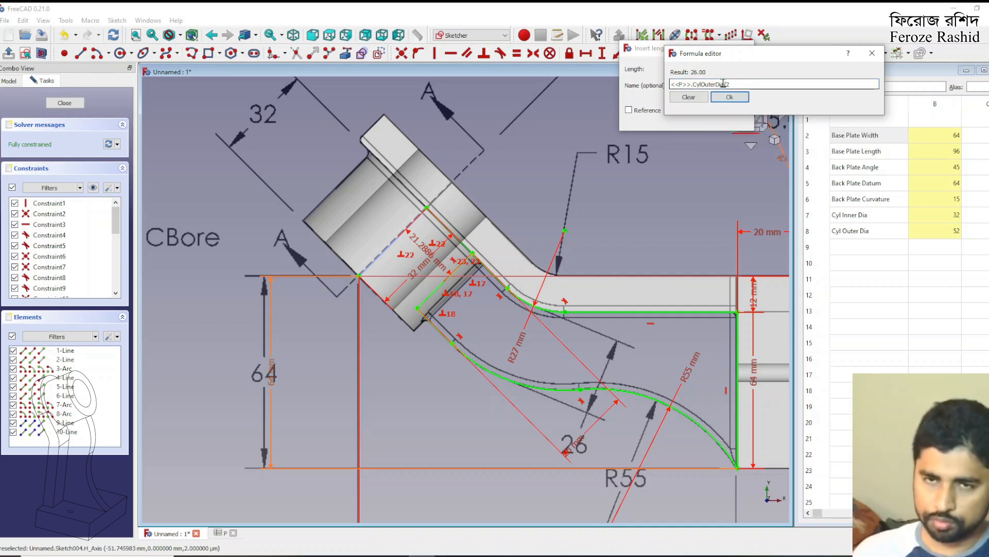
type("-")
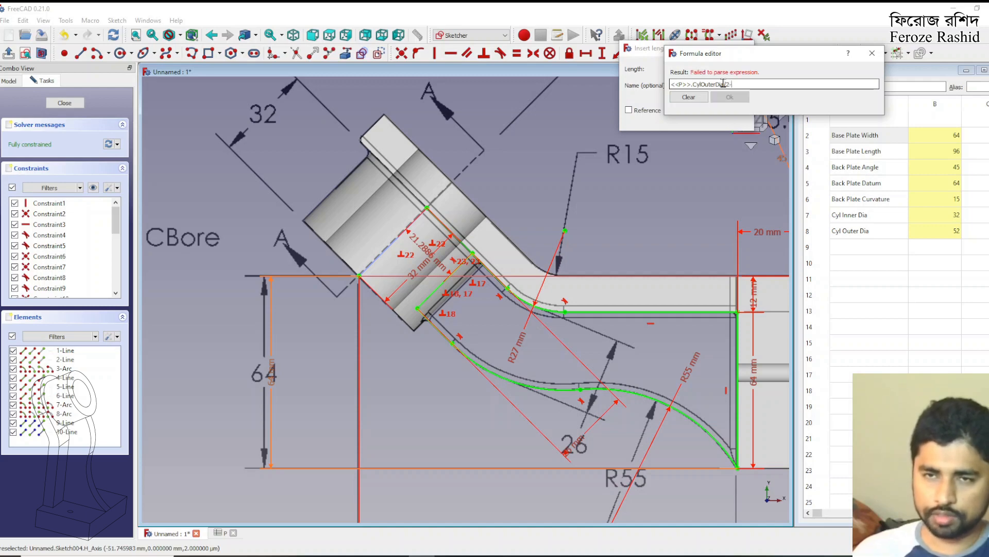
type("4")
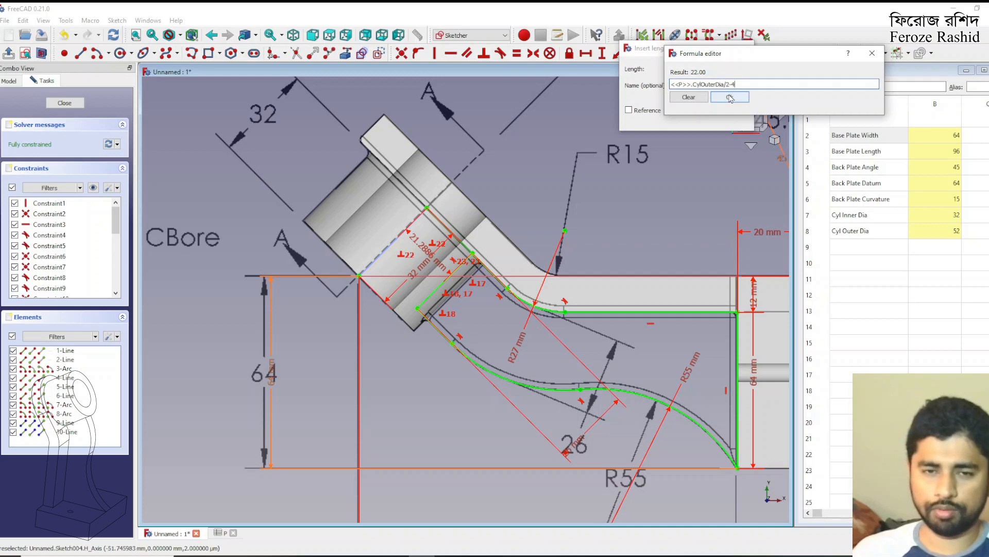
left_click(730, 97)
left_click(686, 119)
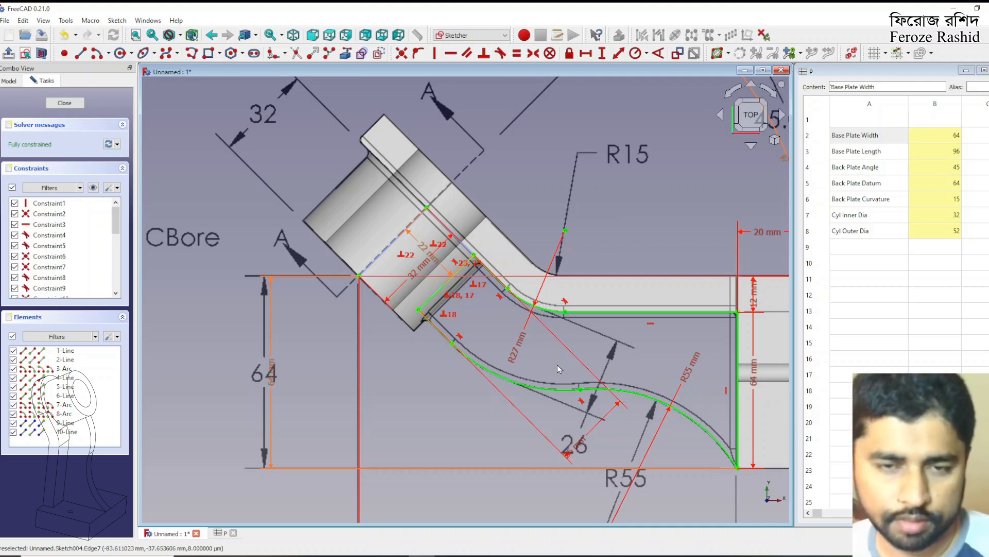
Close the rib sketch and rename Sketch004 as sksSpline
left_click(65, 102)
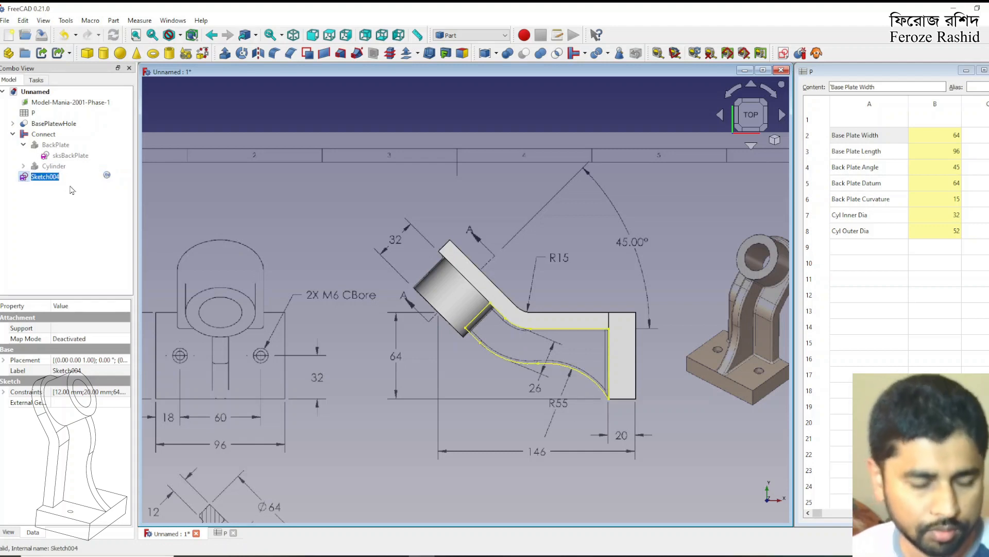
type("sksSpline")
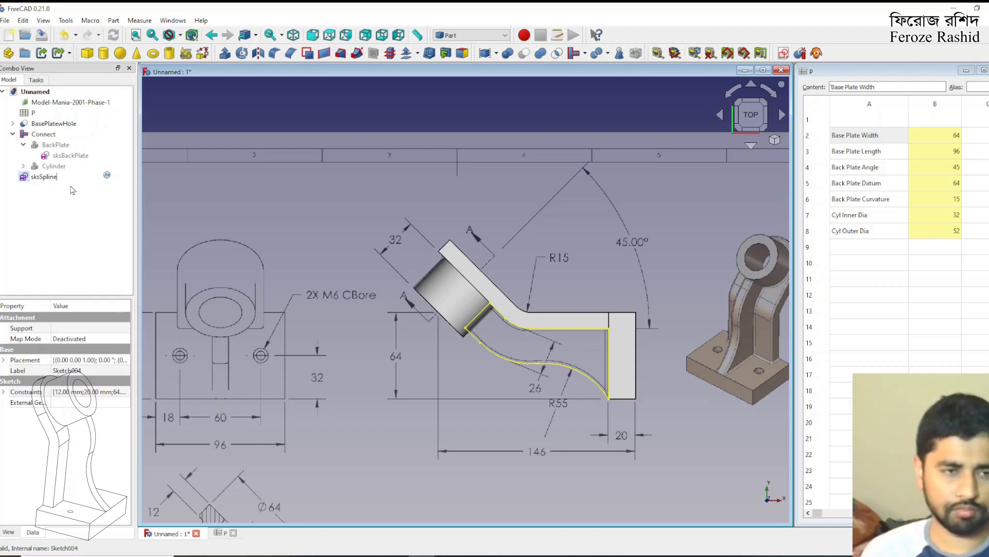
key("Return")
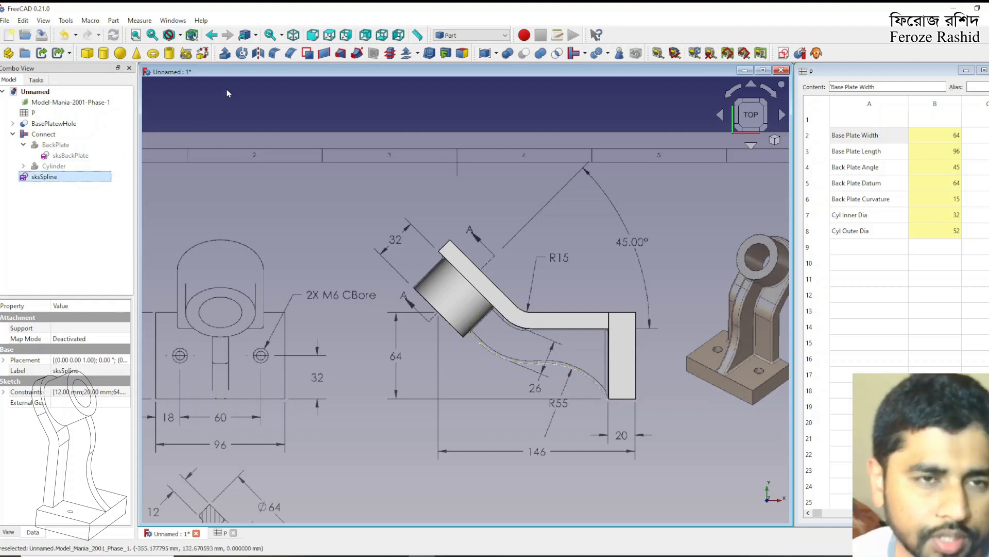
Extrude sksSpline symmetrically along its normal by 12 mm as a solid
left_click(224, 53)
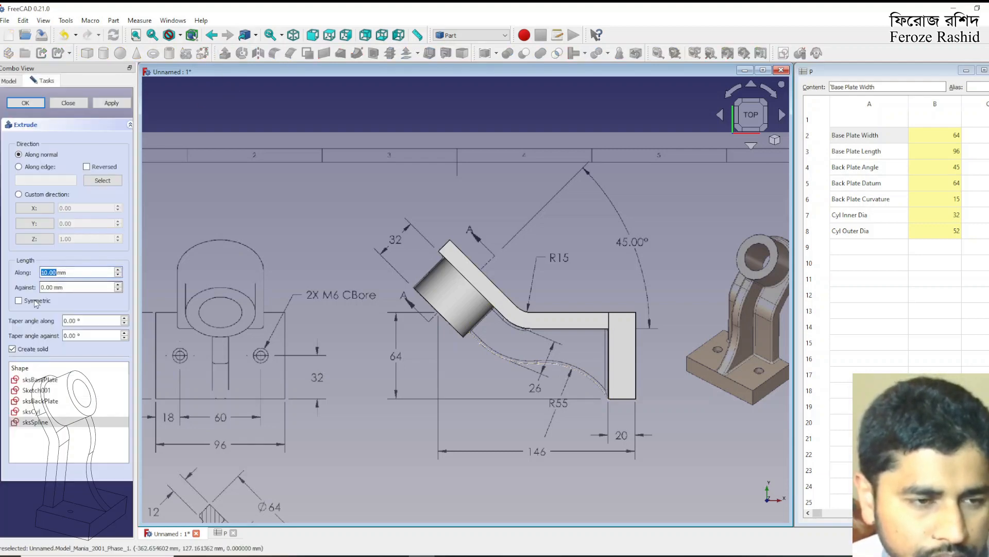
scroll(477, 225, "down", 3)
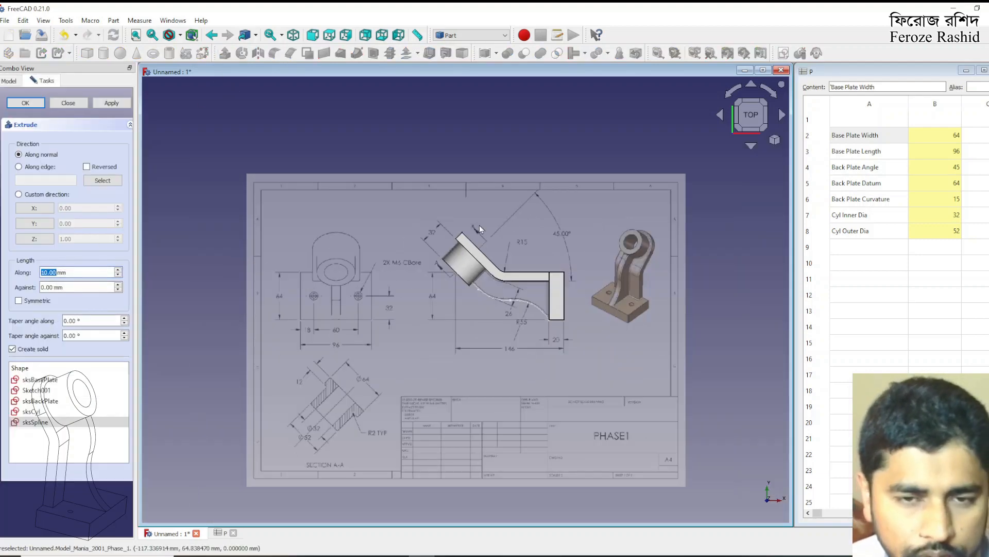
scroll(515, 243, "up", 2)
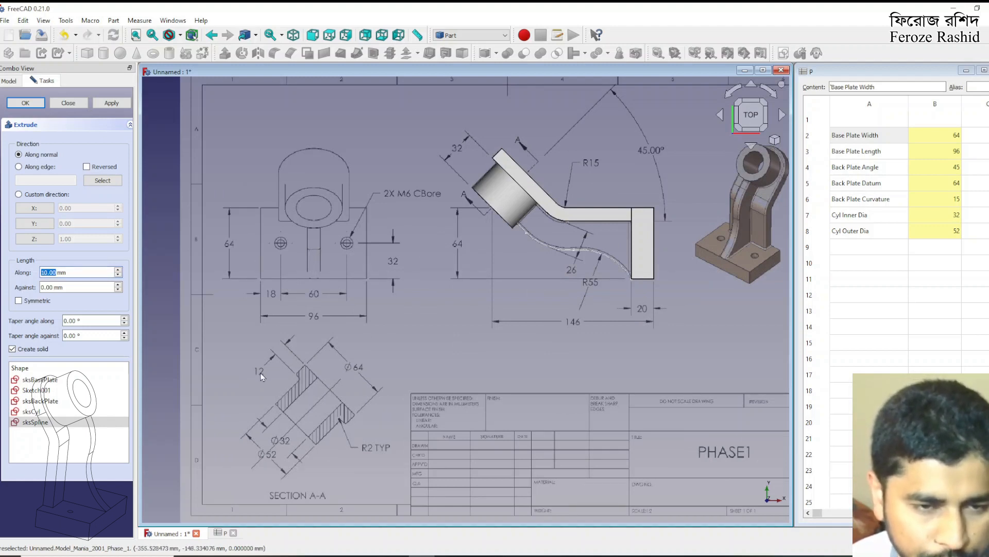
type("12")
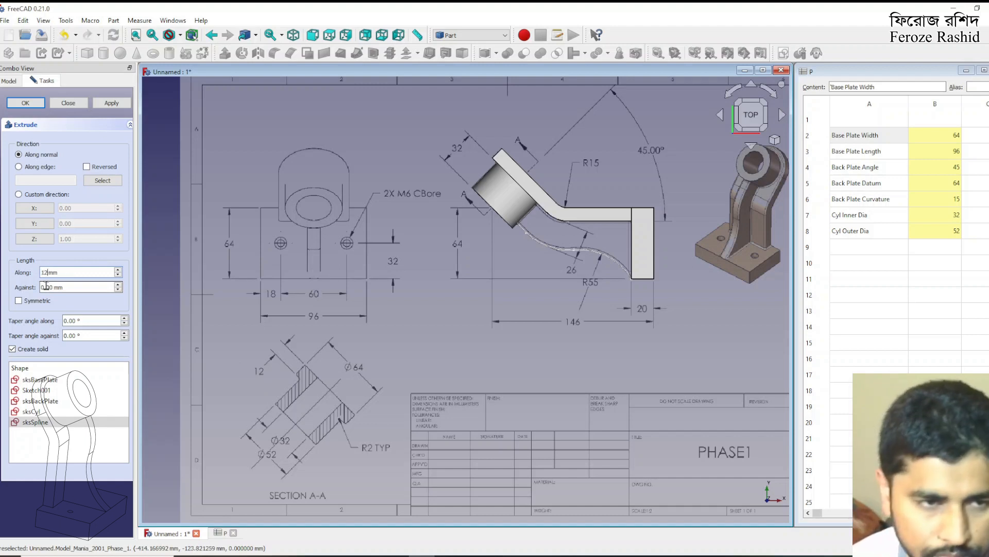
left_click(19, 301)
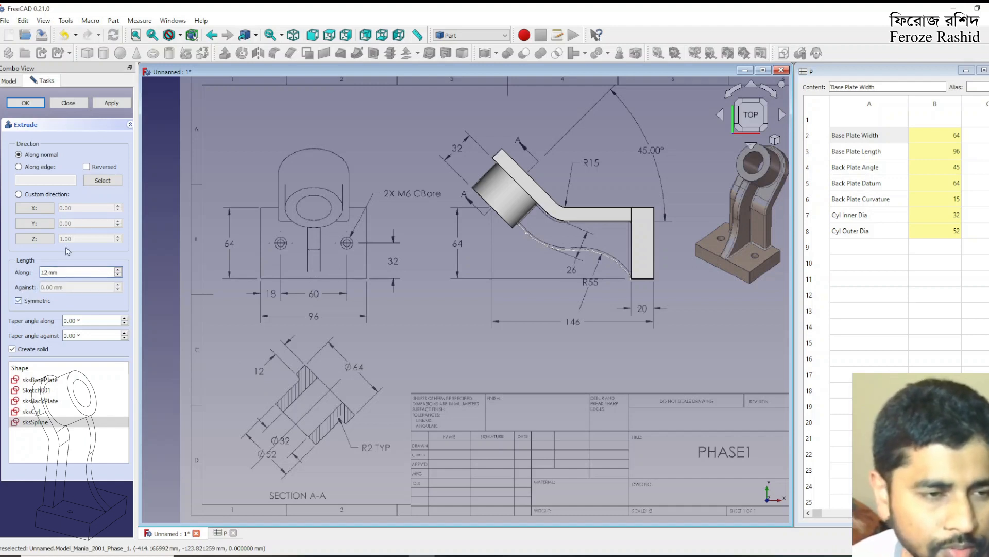
left_click(106, 103)
left_click(69, 103)
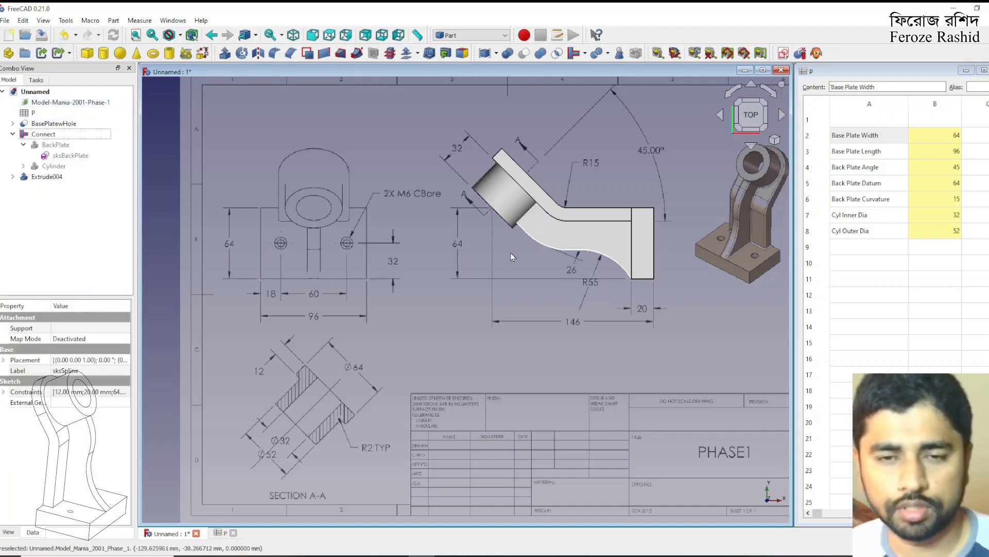
Collapse the Connect object's branch and rename the rib extrusion Extrude004 as Spline
mouse_move(543, 254)
middle_mouse_down()
mouse_move(623, 186)
mouse_move(528, 213)
middle_mouse_up()
key("2")
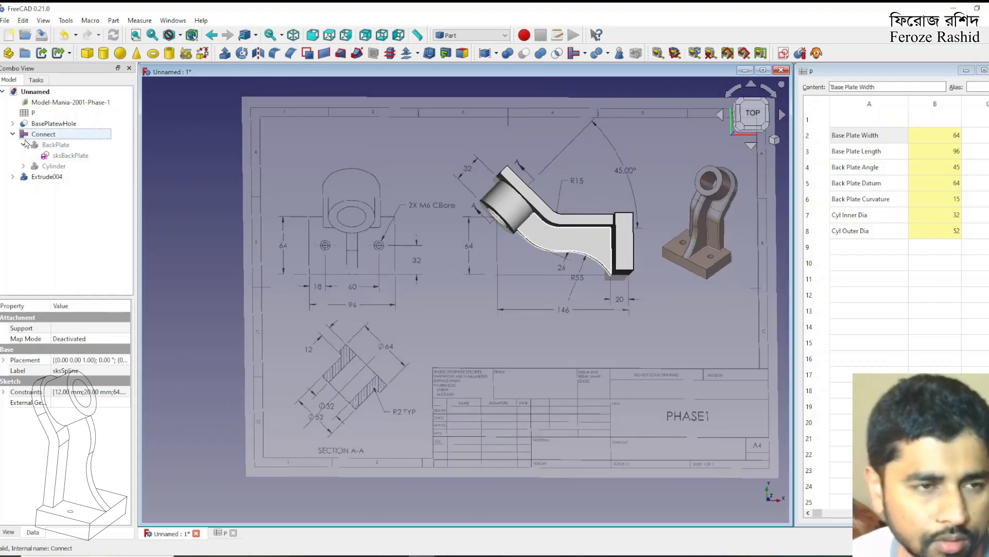
left_click(12, 134)
left_click(53, 126)
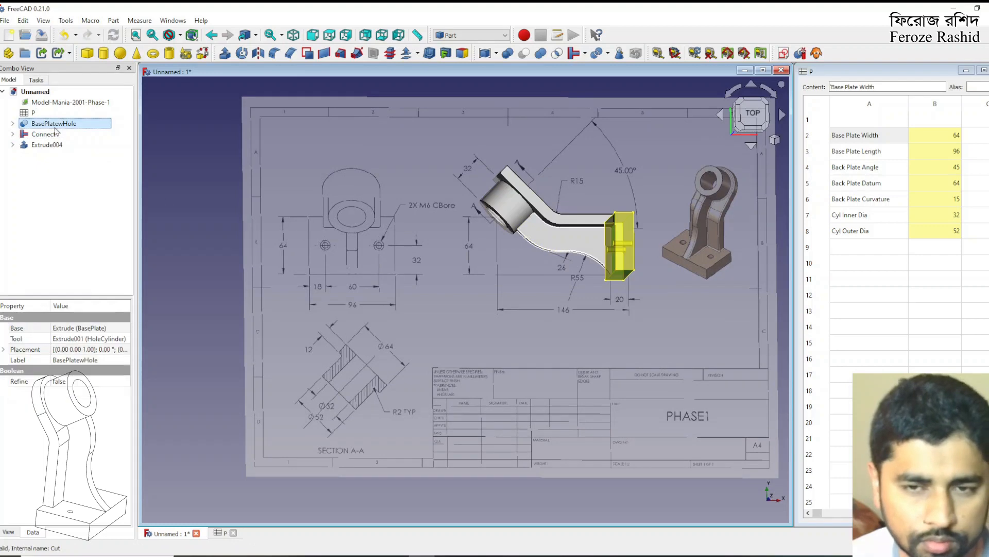
left_click(57, 135)
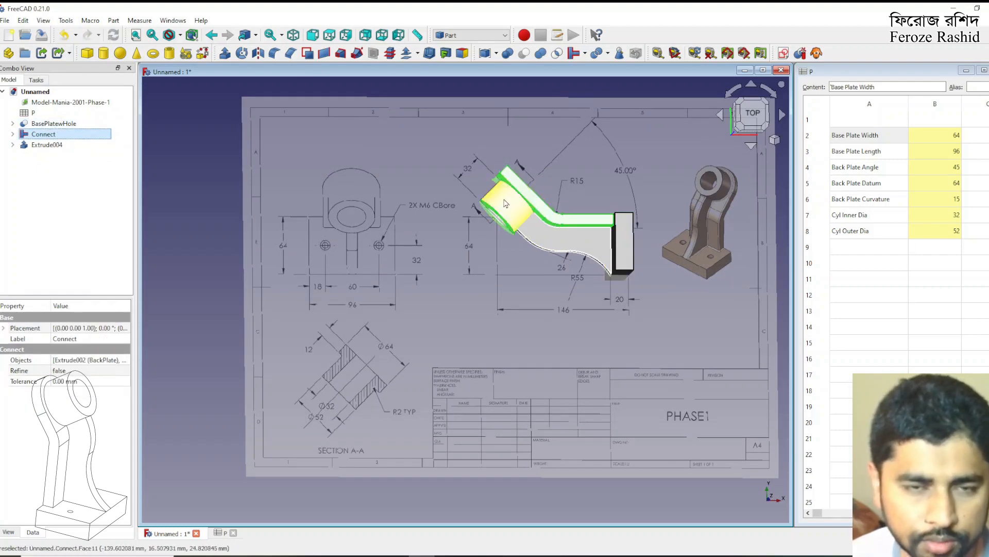
left_click(66, 149)
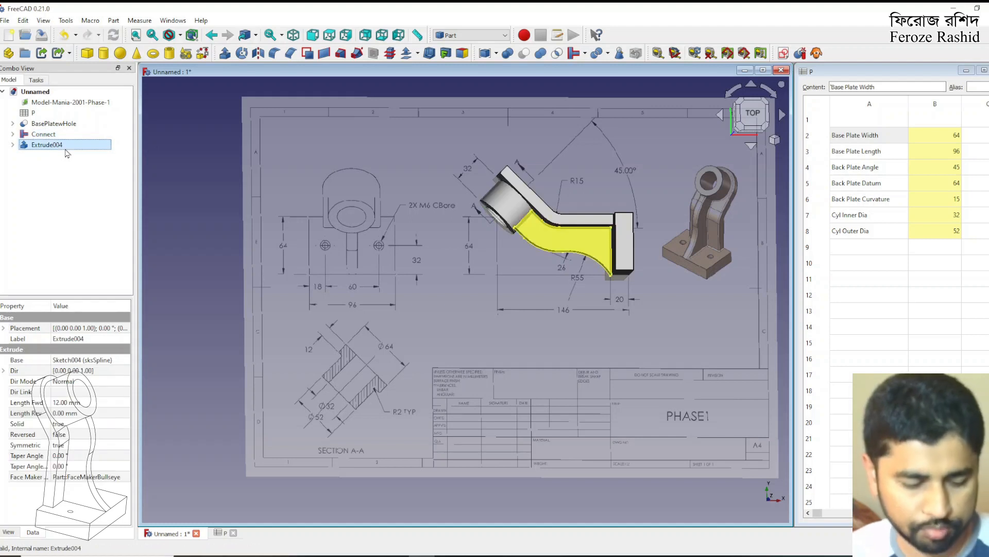
left_click(66, 148)
type("Spli")
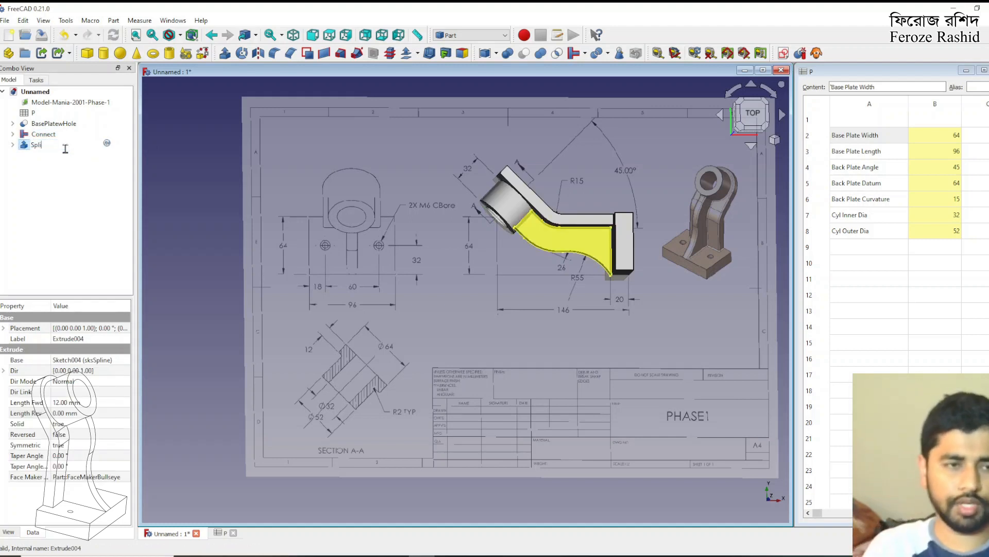
key("Return")
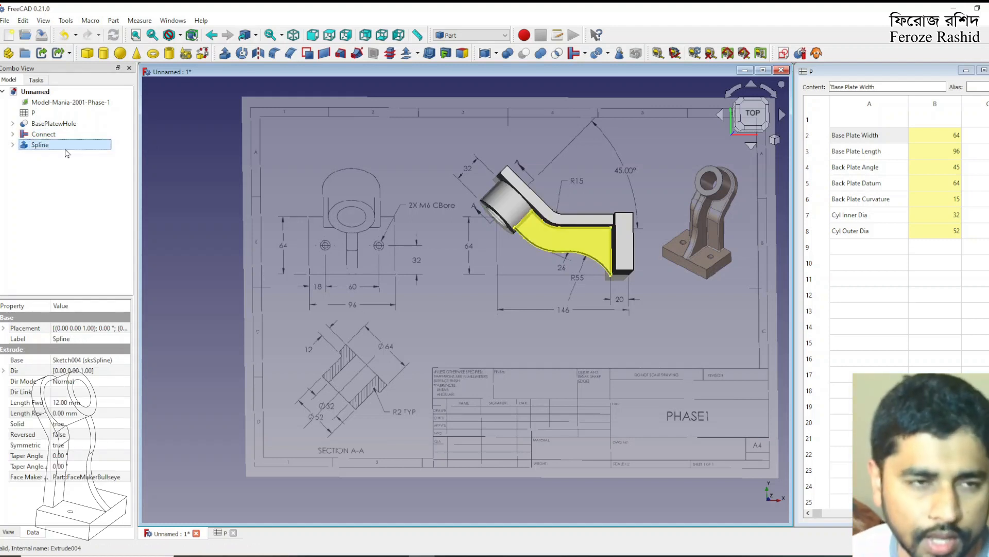
Examine the BasePlatewHole, Connect and Spline solids from an oblique angle, including the back plate's upper corner edge
left_click(62, 147)
left_click(59, 136, "ctrl")
left_click(61, 126, "ctrl")
left_click(172, 222)
middle_click_drag(407, 278, 496, 227)
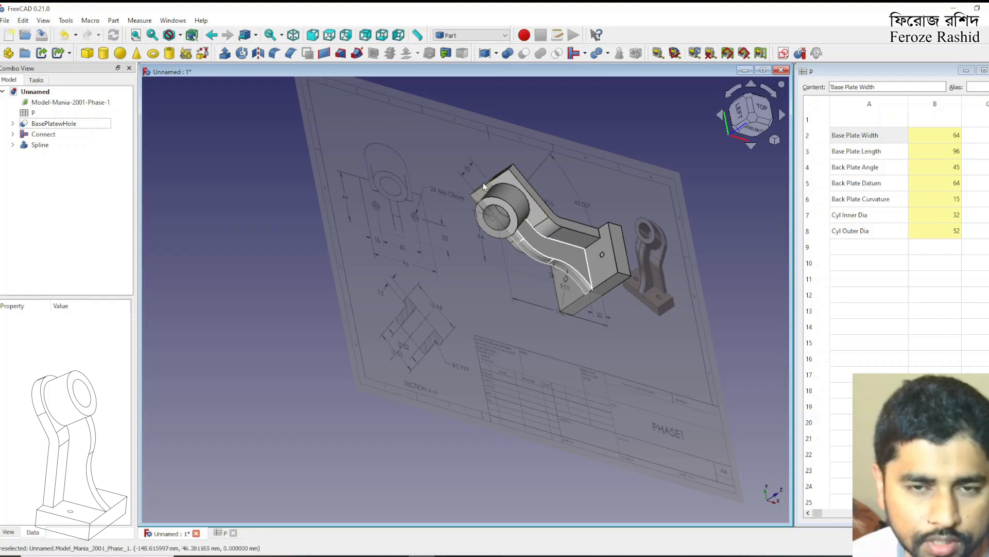
middle_click_drag(580, 226, 596, 245)
left_click(494, 191)
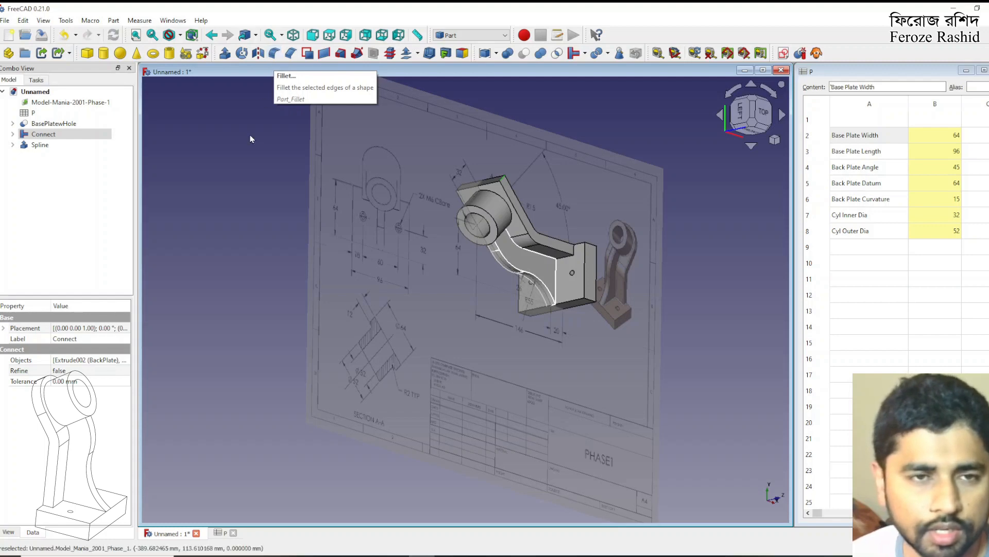
left_click(286, 149)
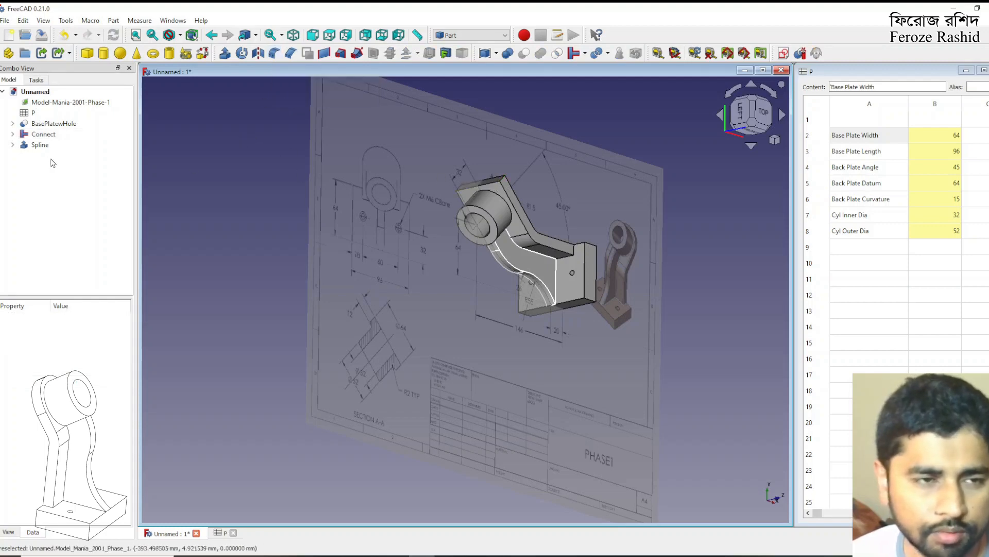
Fuse the Spline, Connect and BasePlatewHole solids into one body with a Union
left_click(40, 145)
left_click(43, 134, "ctrl")
left_click(47, 125, "ctrl")
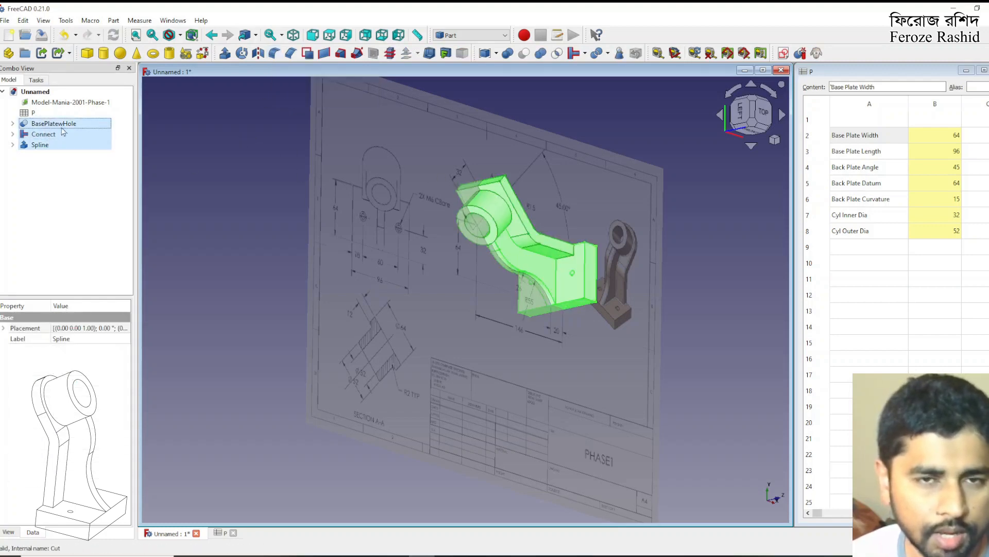
left_click(540, 54)
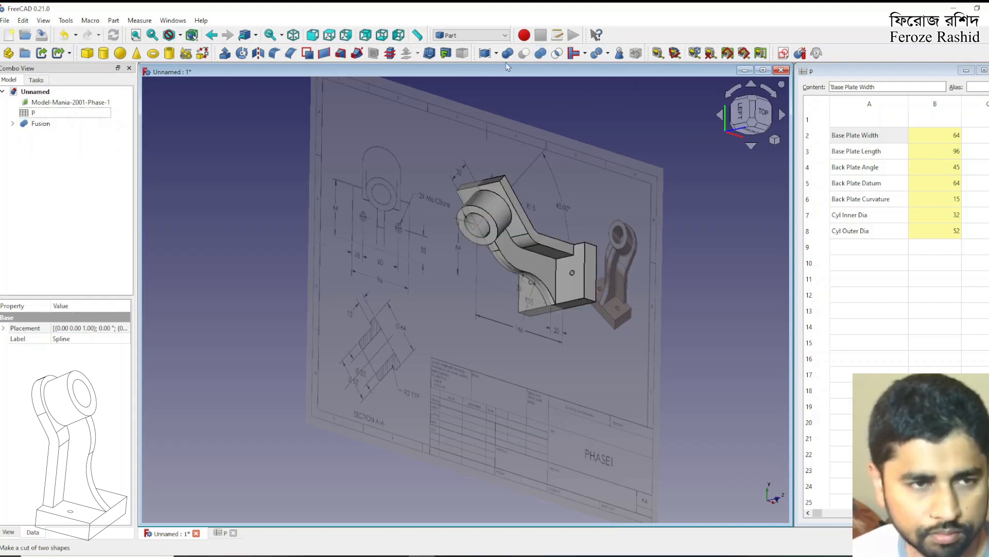
left_click(41, 125)
left_click(187, 249)
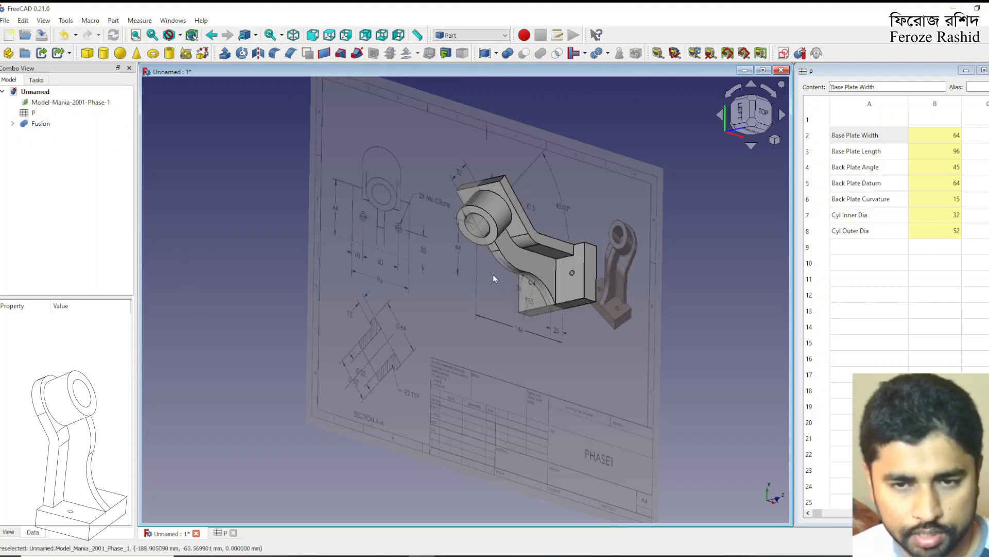
Save the document as Phase1_Parametric
scroll(468, 273, "up", 3)
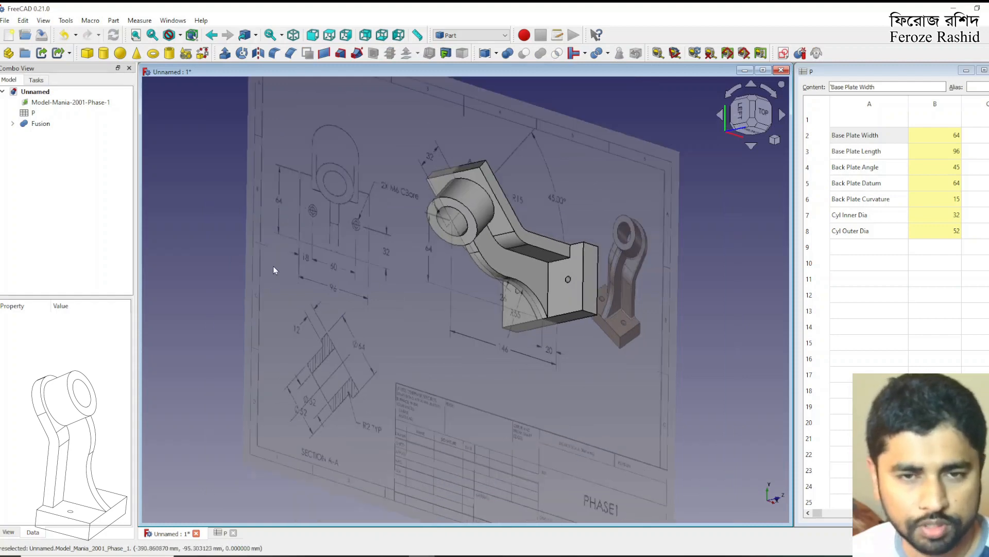
left_click(40, 43)
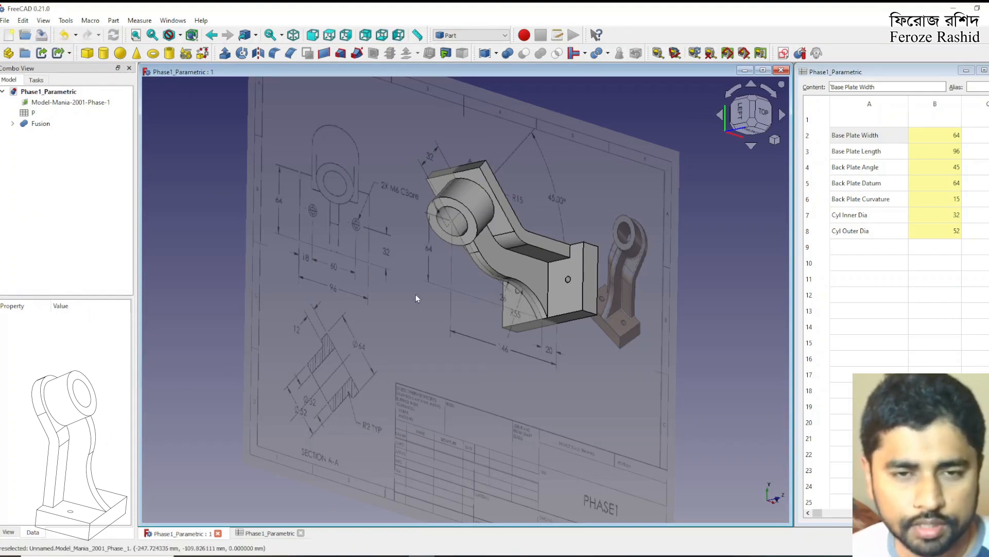
Hide the Model-Mania-2001-Phase-1 drawing image behind the fused part
left_click(483, 166)
left_click(317, 266)
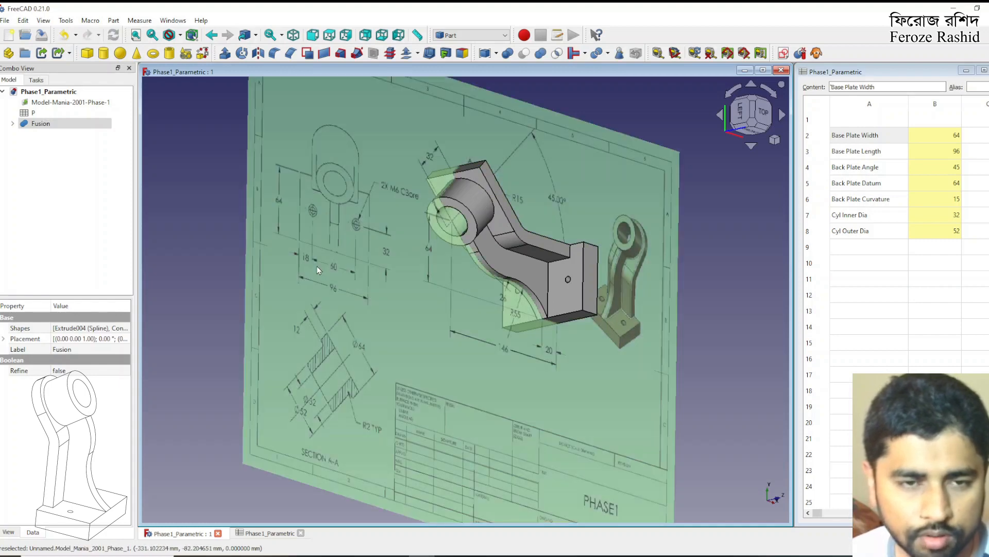
key("space")
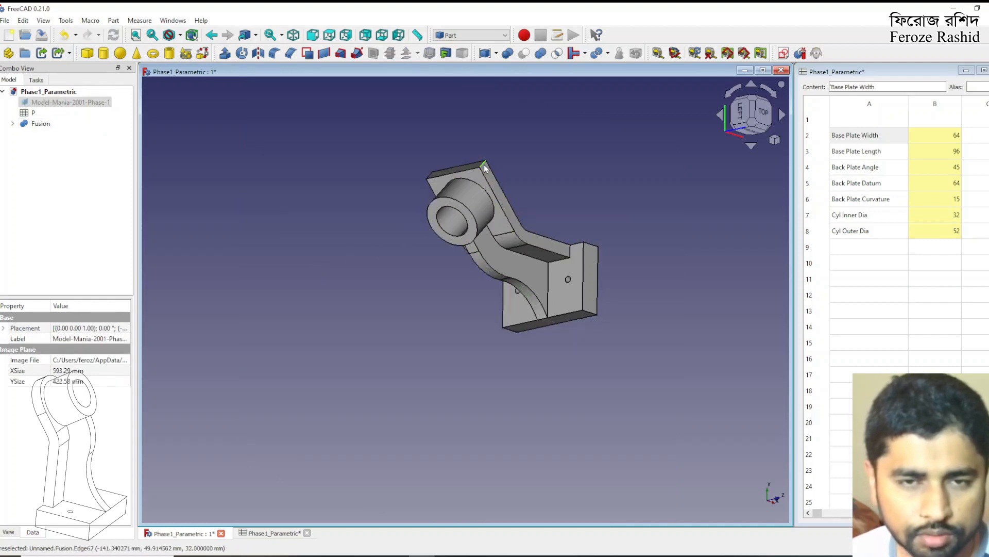
Fillet the two upper corner edges of the back plate with a 31.9 mm radius and inspect the rounded end
left_click(432, 176)
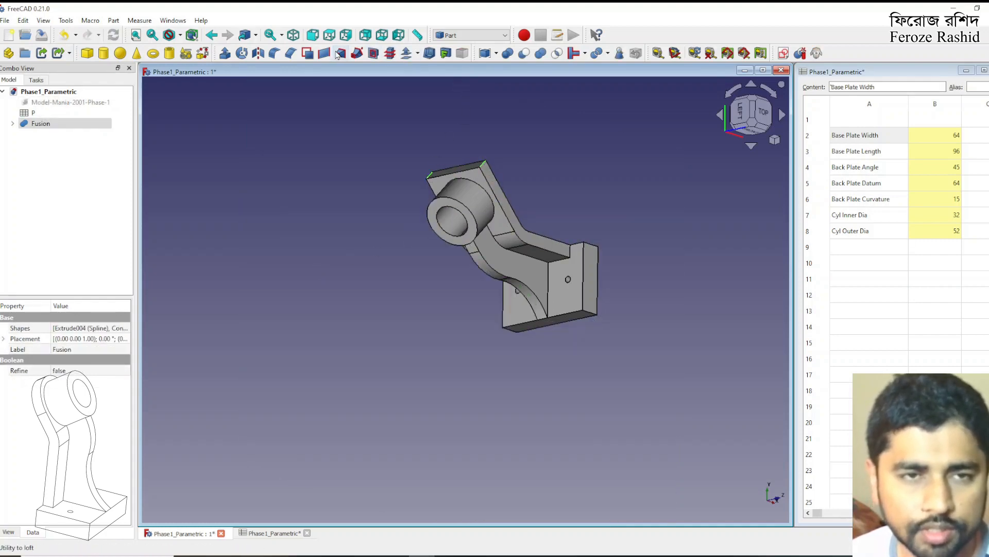
left_click(282, 56)
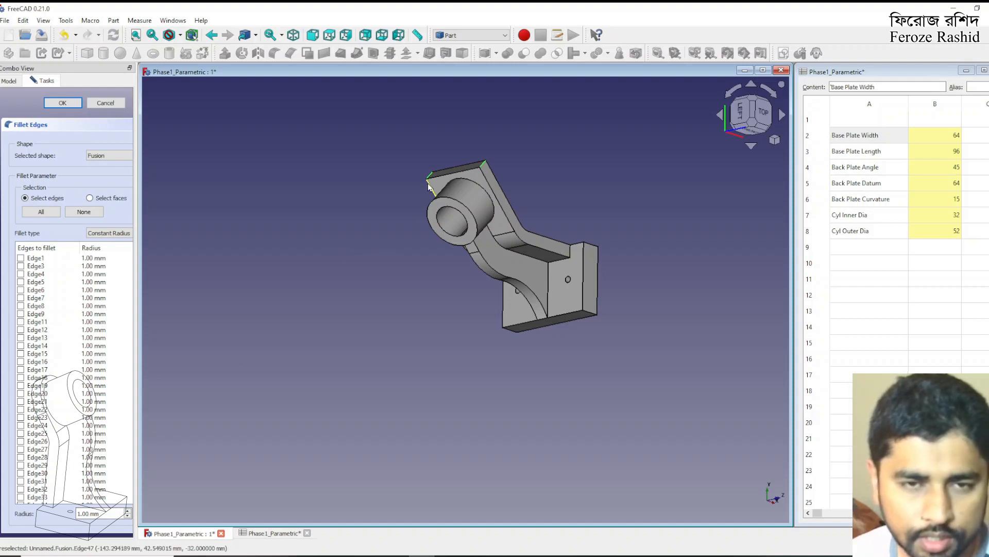
left_click_drag(101, 513, 72, 512)
type("31.99")
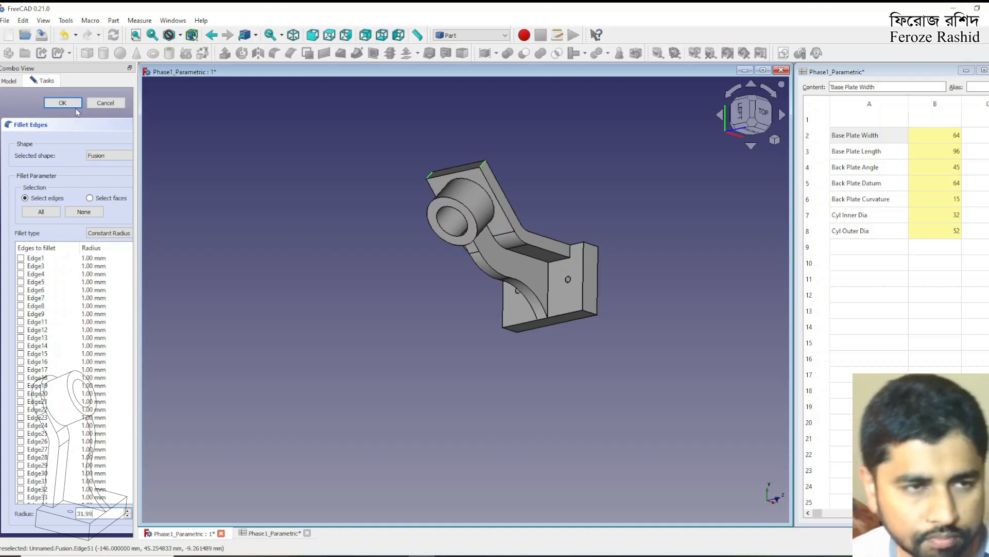
left_click(72, 105)
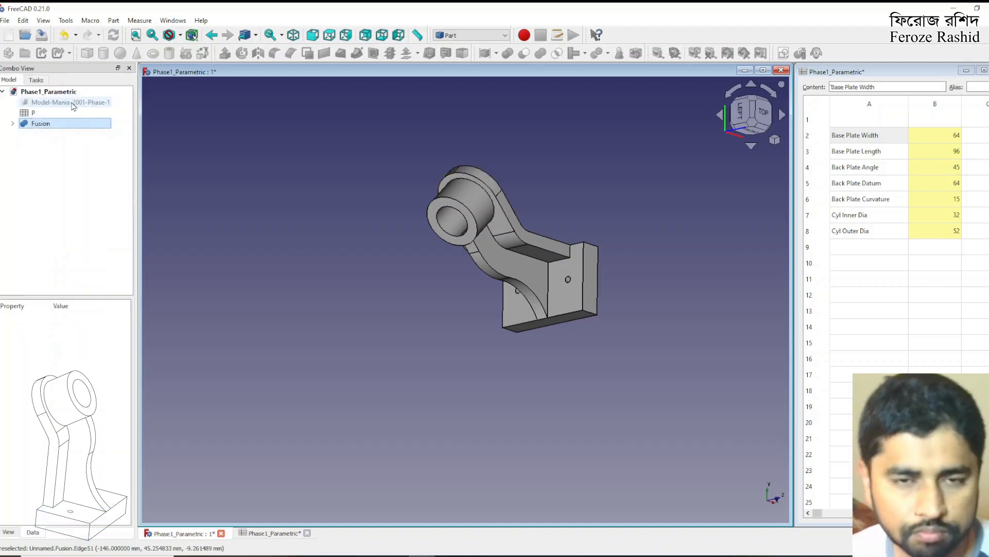
middle_click_drag(577, 329, 618, 273)
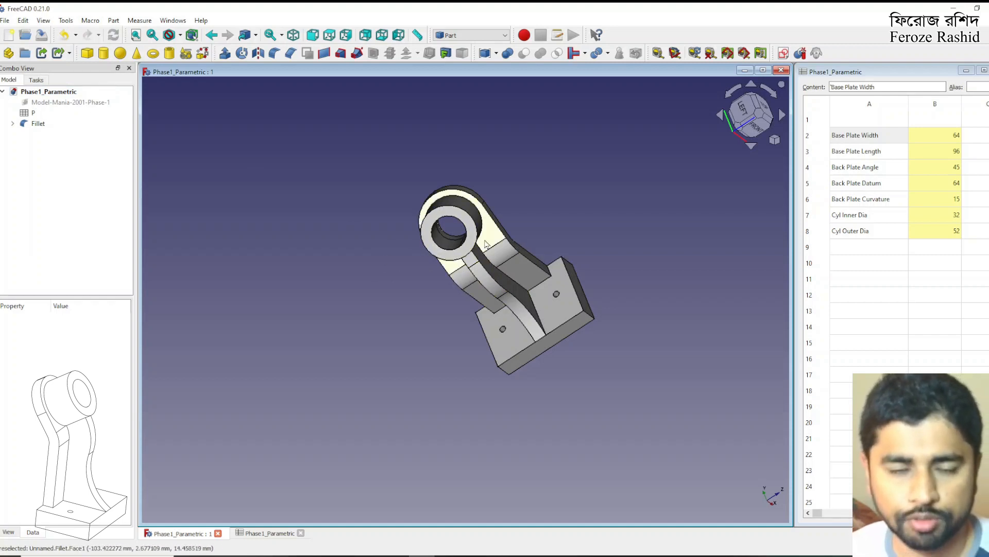
middle_click_drag(608, 236, 533, 253)
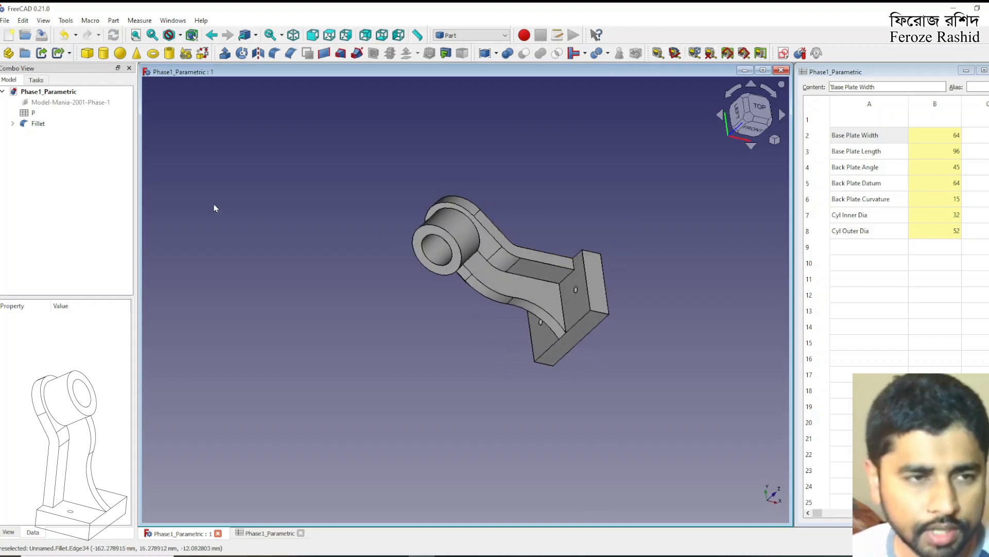
Save the document under the new name Phase2_Parametric
left_click(38, 127)
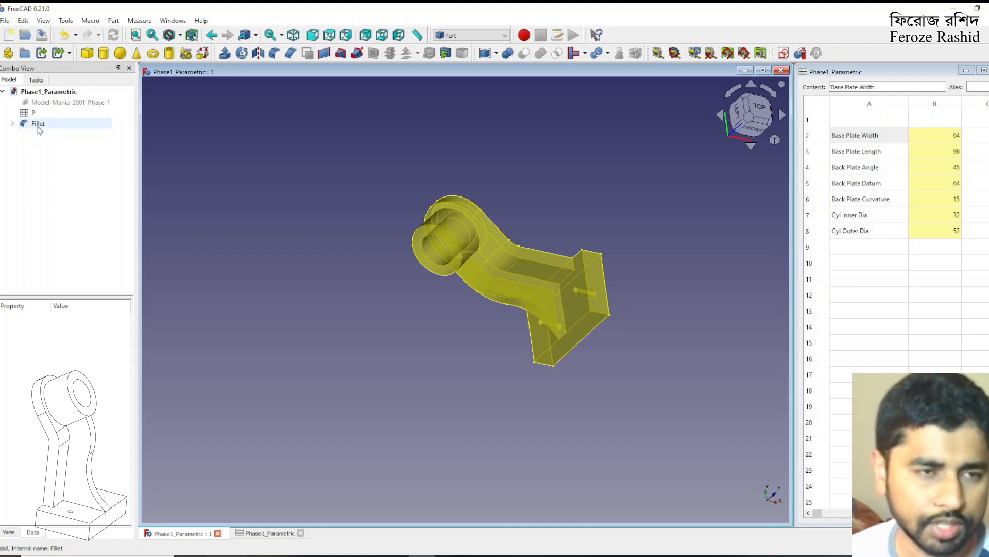
left_click(36, 146)
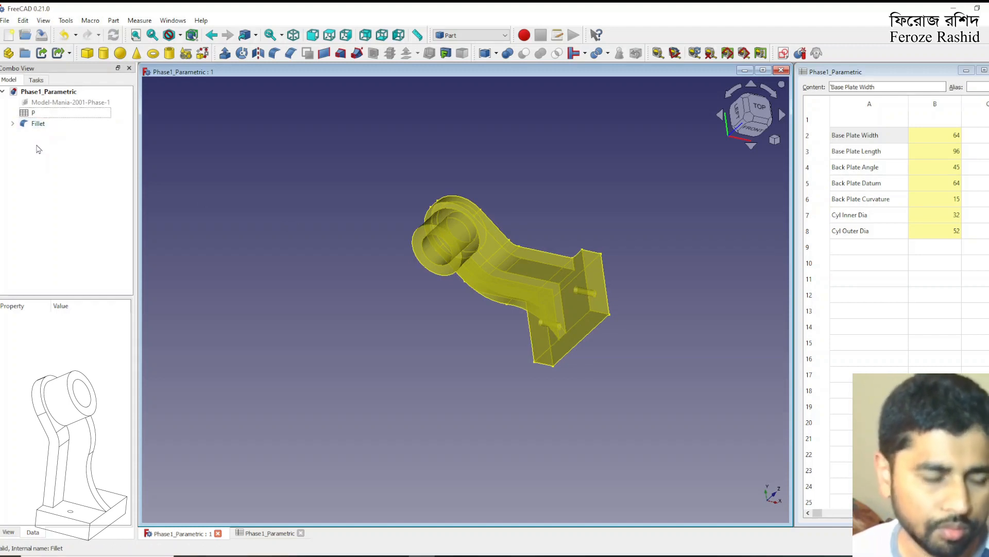
left_click(6, 21)
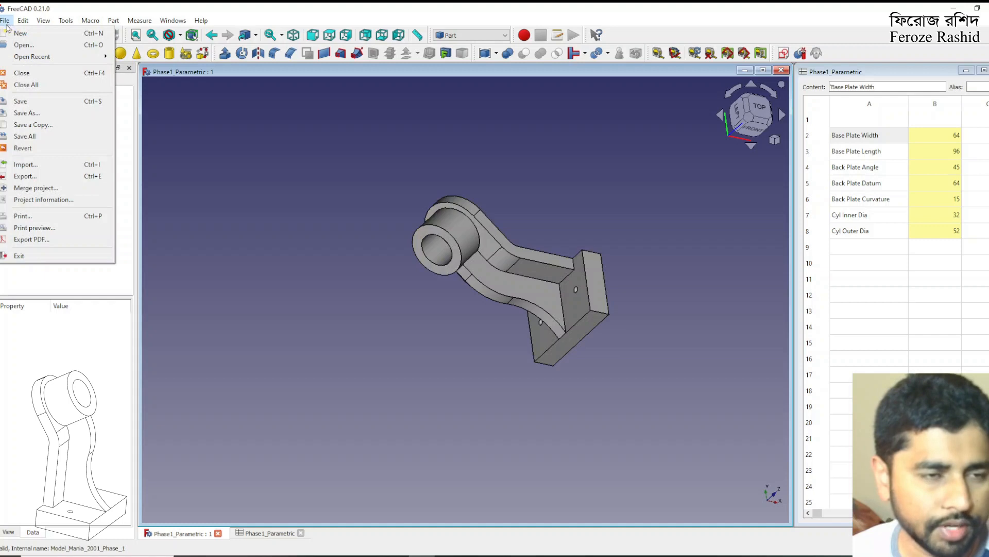
left_click(23, 101)
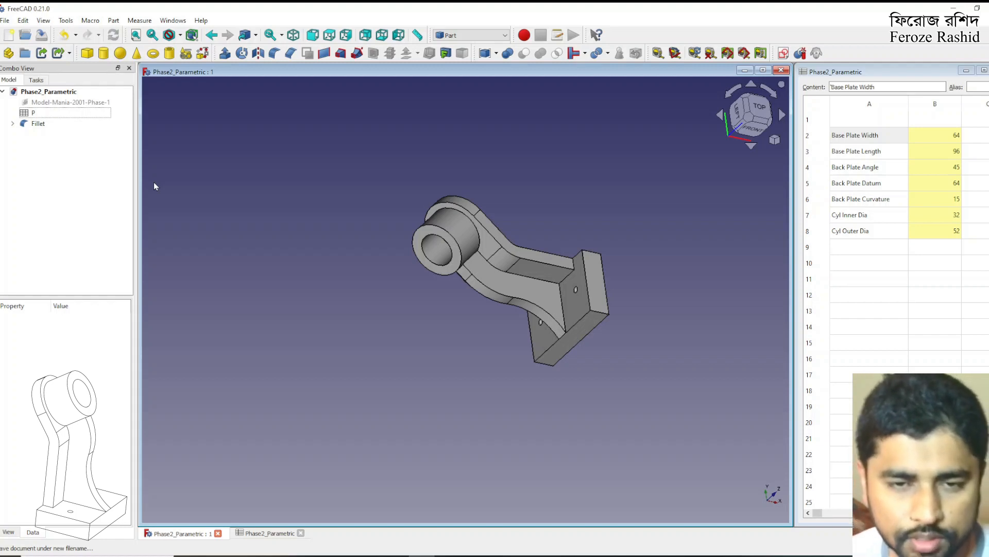
Delete the Fillet feature from the part, keeping the underlying Fusion
left_click(47, 124)
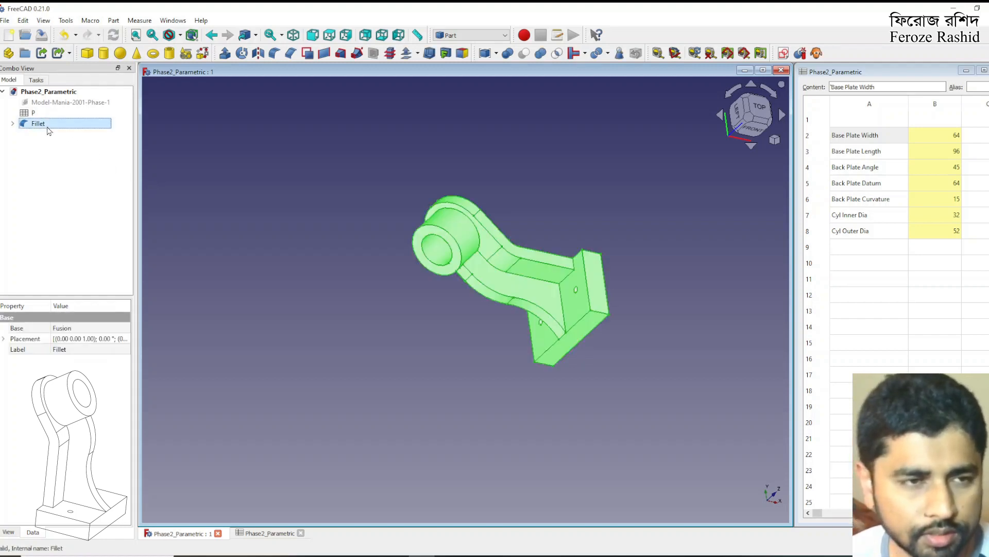
key("Delete")
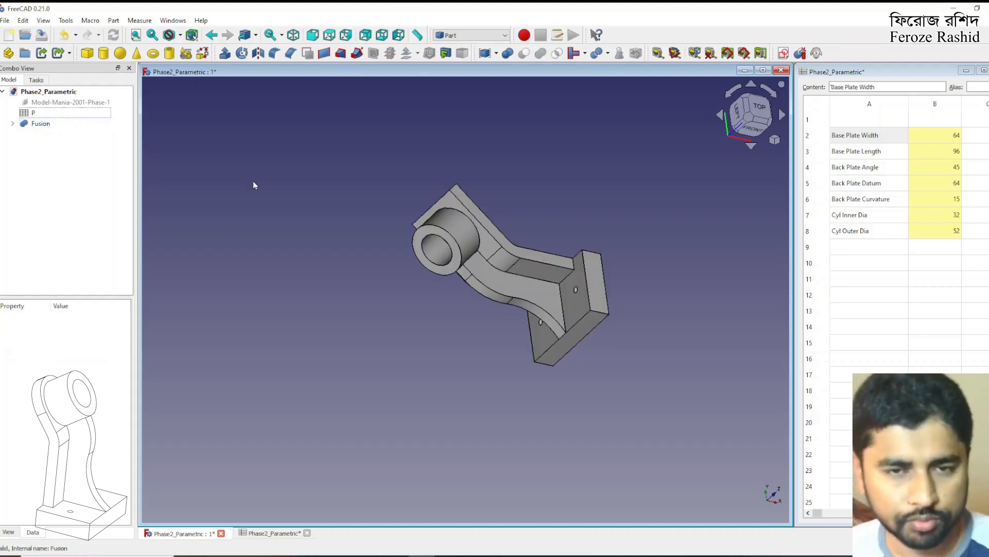
Switch to the image viewer and check the changed dimensions on the Phase 2 drawing, then return to FreeCAD
left_click(935, 137)
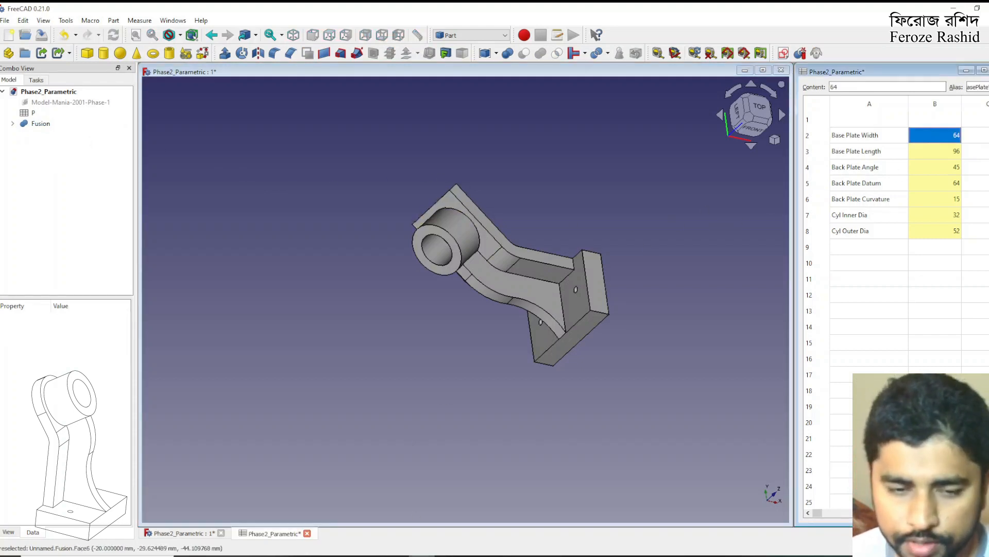
left_click(448, 555)
mouse_move(988, 178)
left_mouse_down()
mouse_move(552, 210)
mouse_move(474, 57)
mouse_move(474, 4)
left_mouse_up()
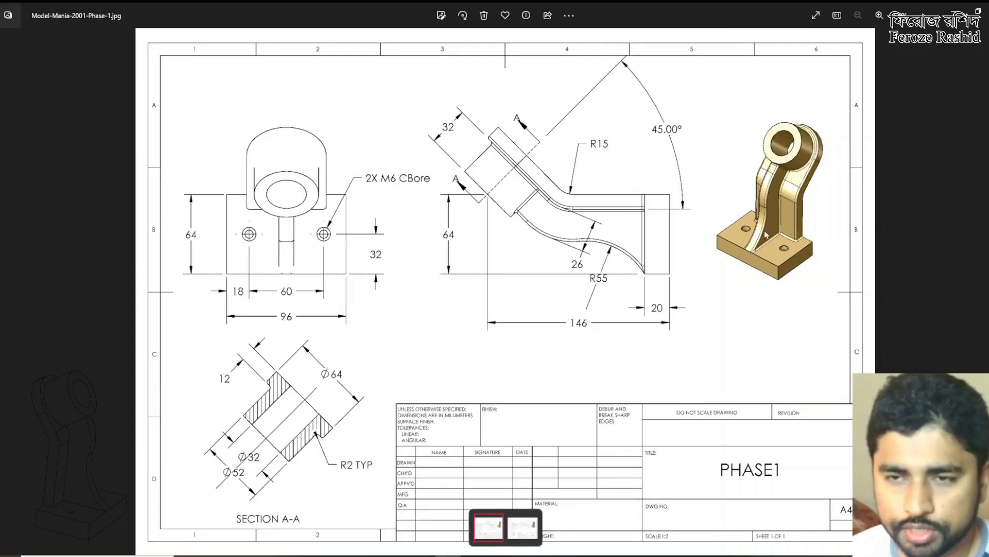
key("Right")
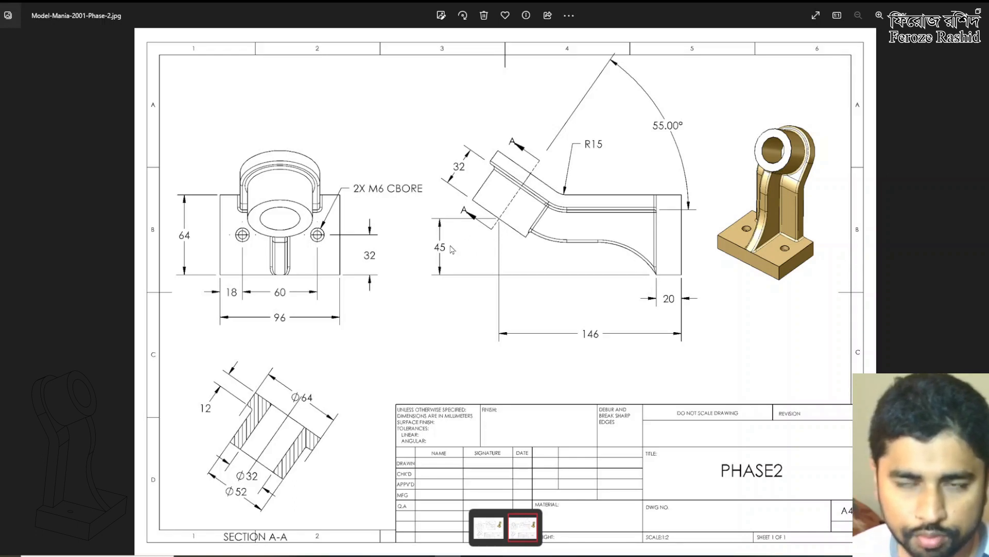
left_click(954, 11)
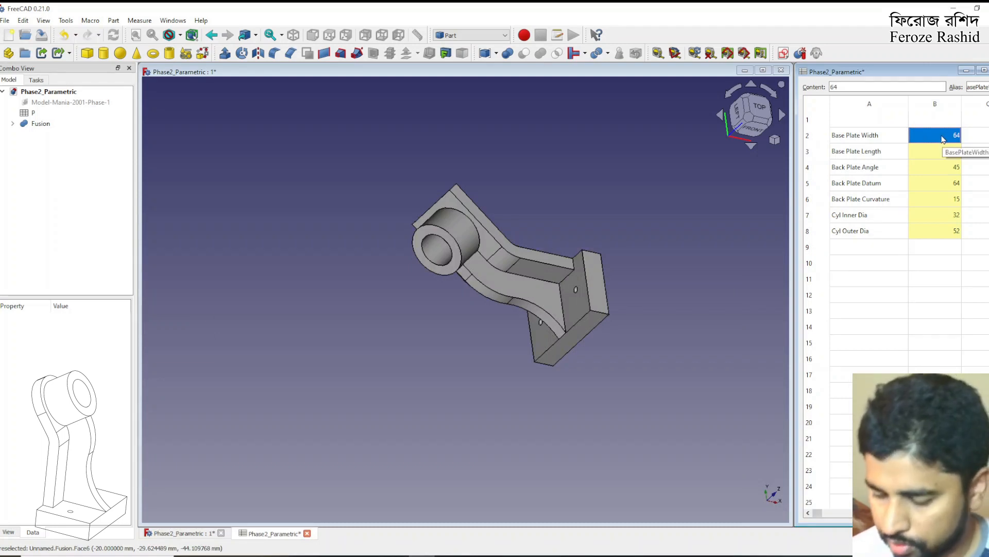
Set the Base Plate Width to 45 and the Back Plate Angle to 55 in the spreadsheet, and inspect the part
type("45")
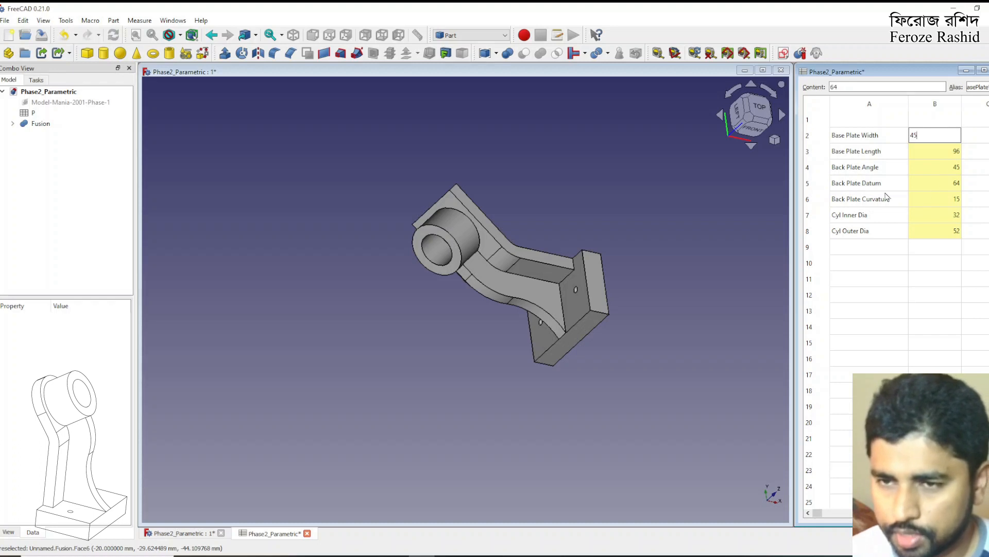
left_click(945, 172)
type("55")
key("Return")
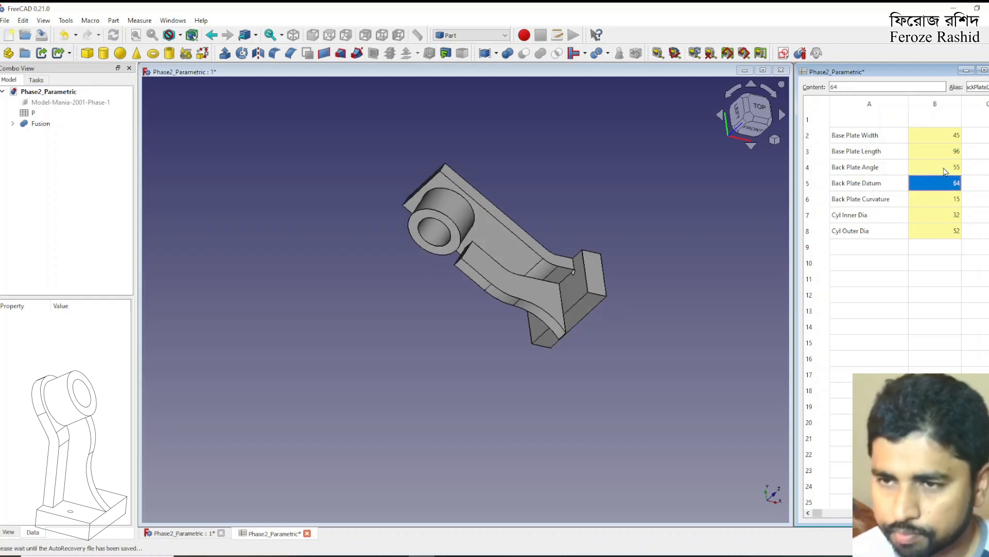
left_click(656, 304)
middle_click_drag(438, 308, 656, 337)
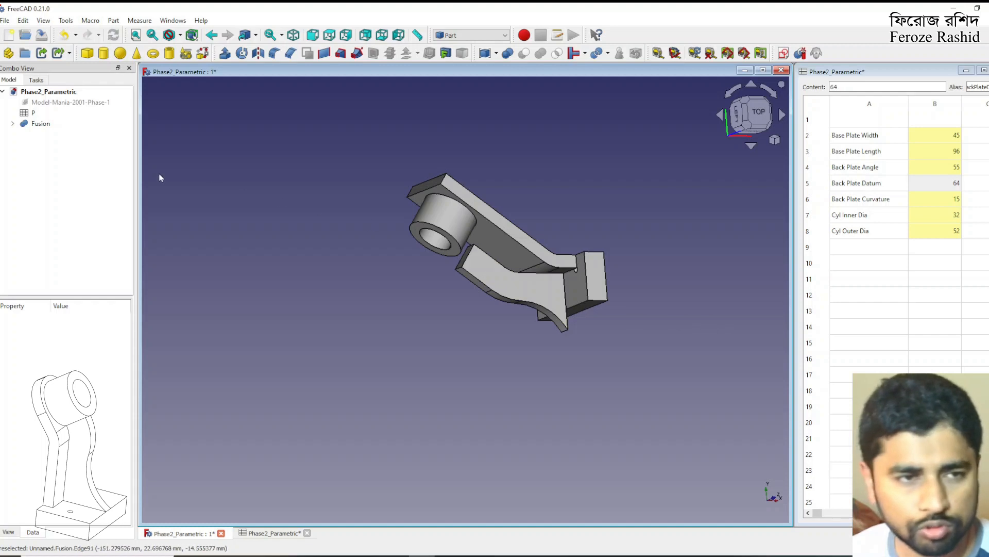
scroll(683, 274, "up", 1)
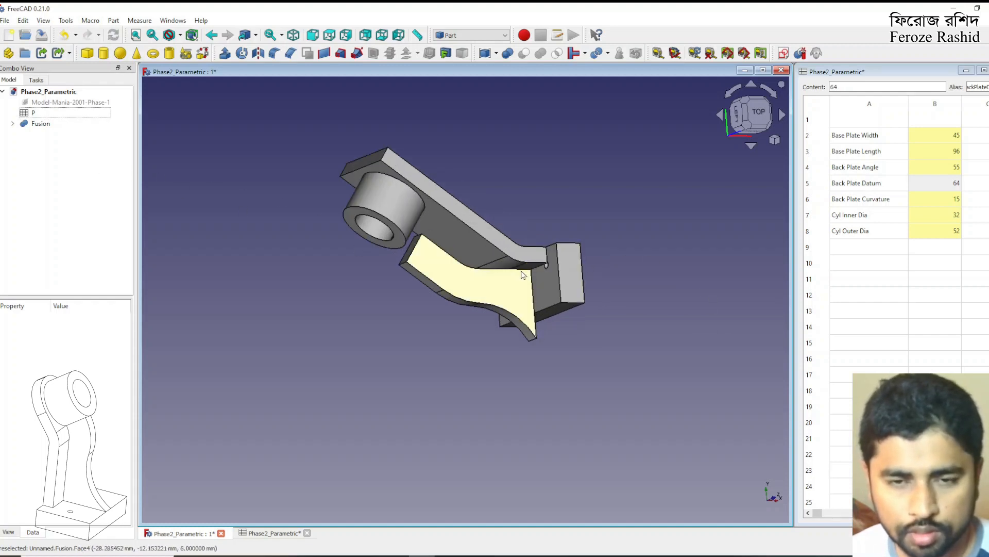
Set the Base Plate Width back to 64 in the spreadsheet
left_click(935, 189)
left_click(932, 201)
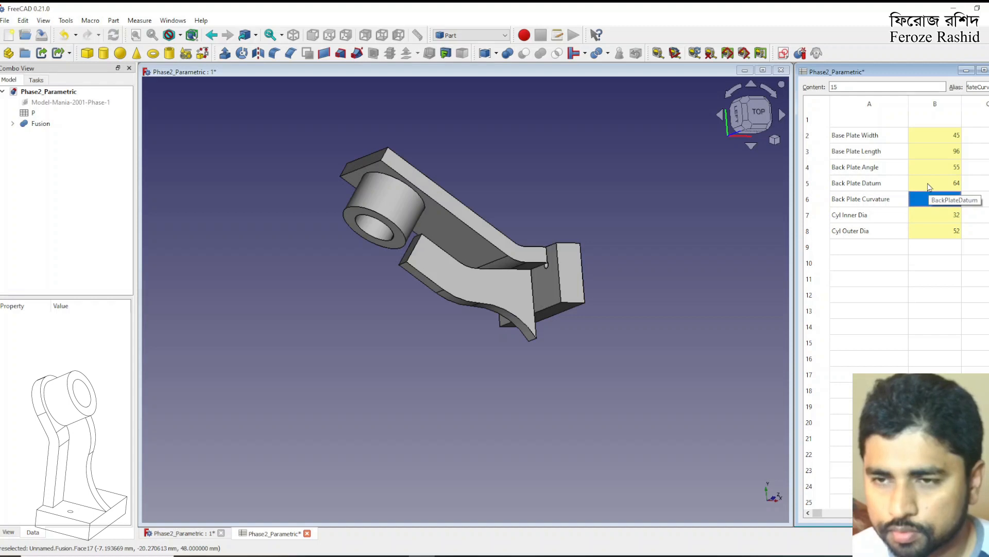
left_click(959, 140)
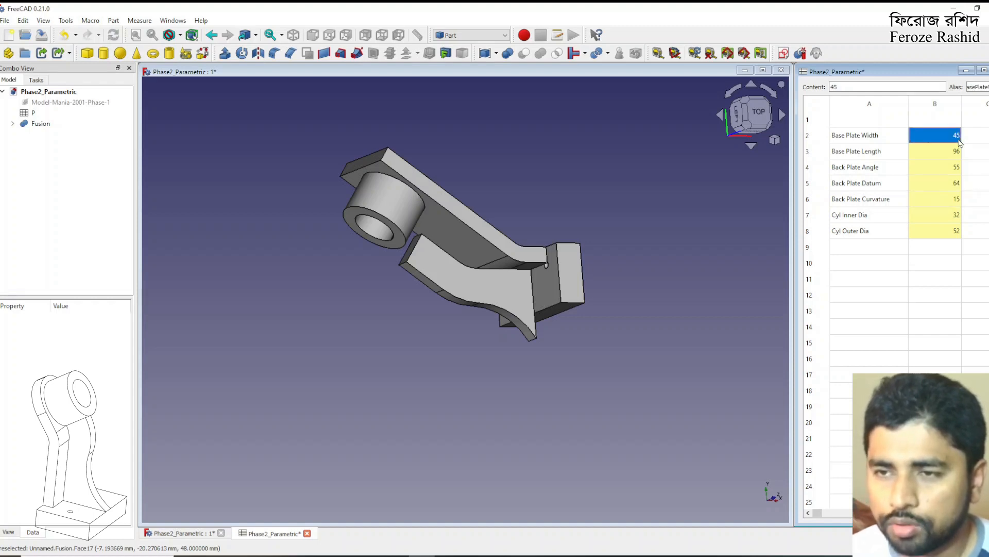
type("64")
key("Return")
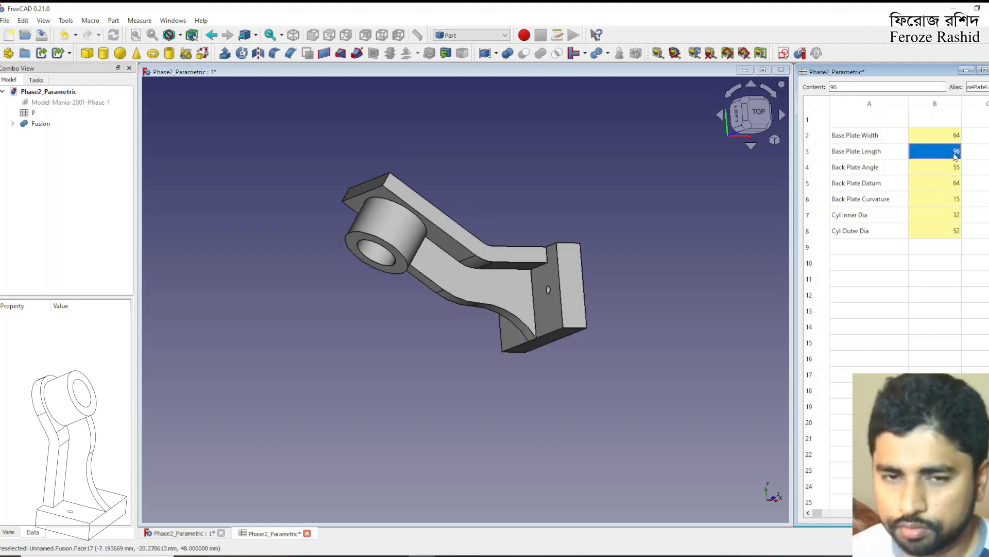
Set the Back Plate Datum to 45 in the spreadsheet and inspect the part from the side
left_click(943, 201)
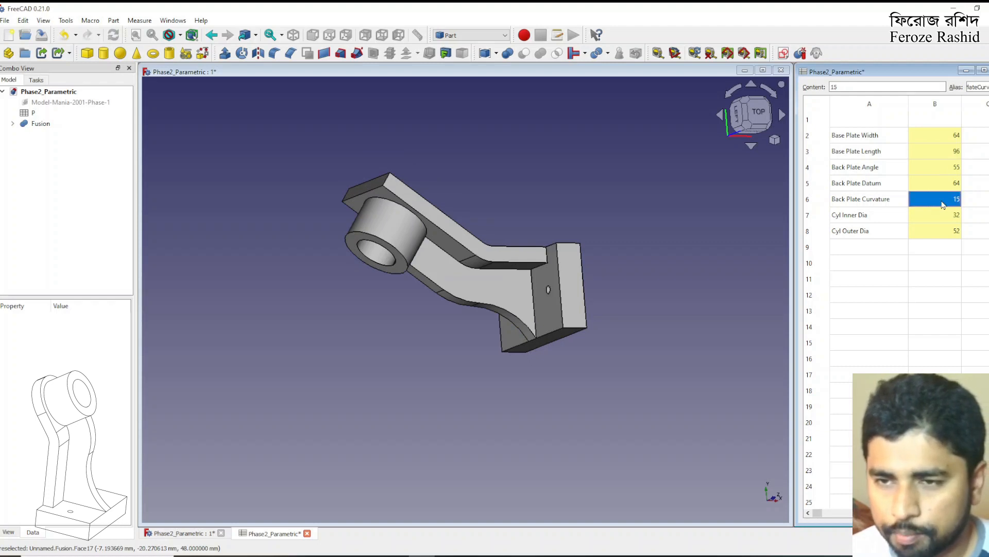
left_click(930, 187)
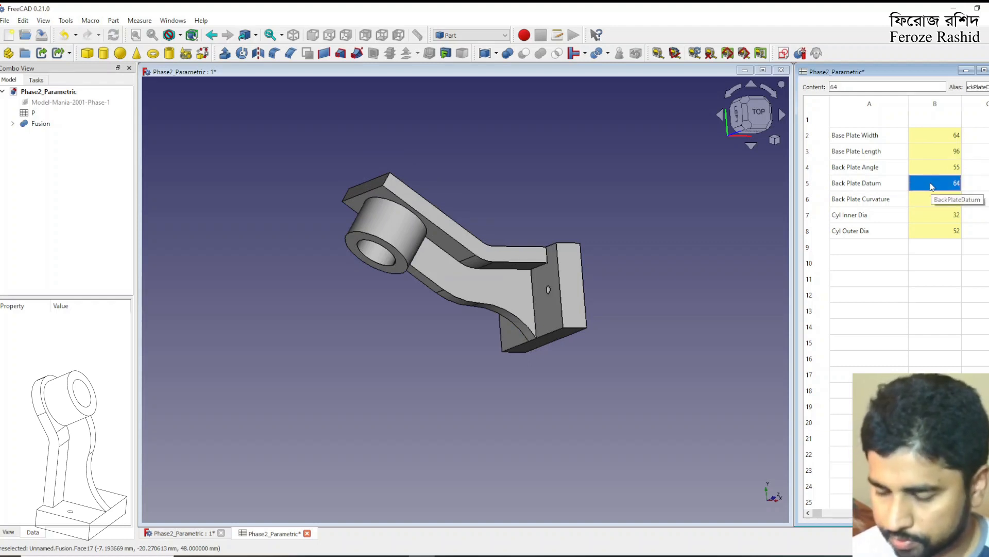
type("5")
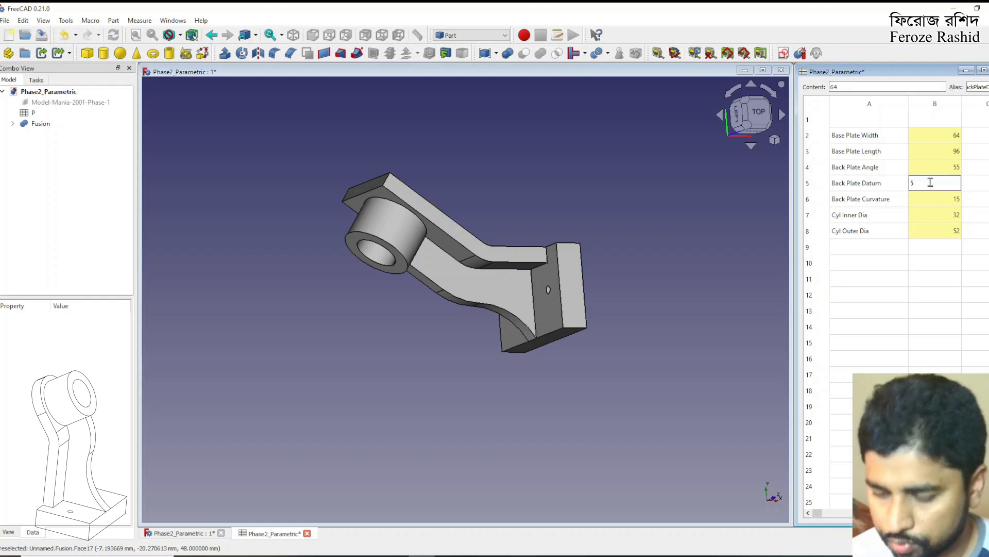
key("Return")
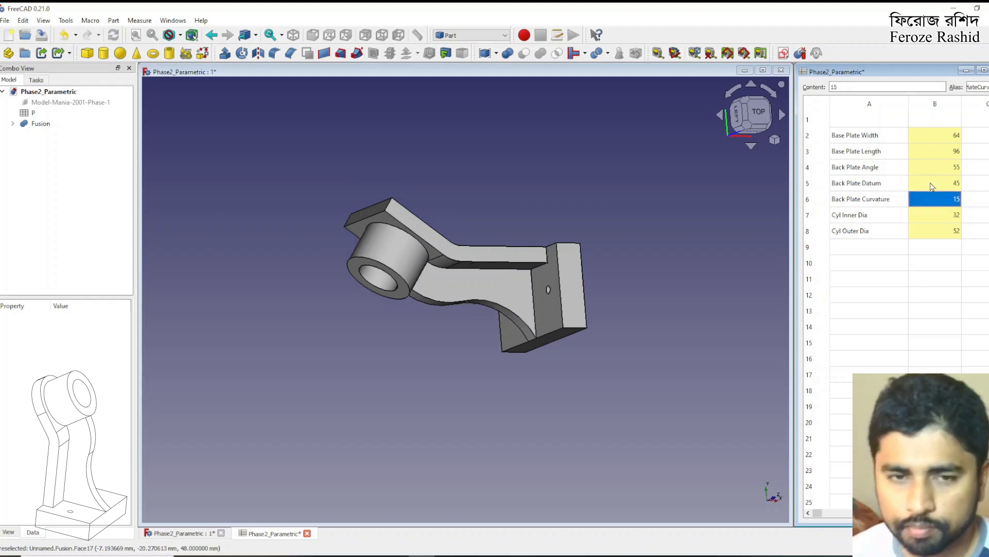
left_click(713, 316)
middle_click_drag(679, 302, 625, 303)
scroll(579, 303, "up", 2)
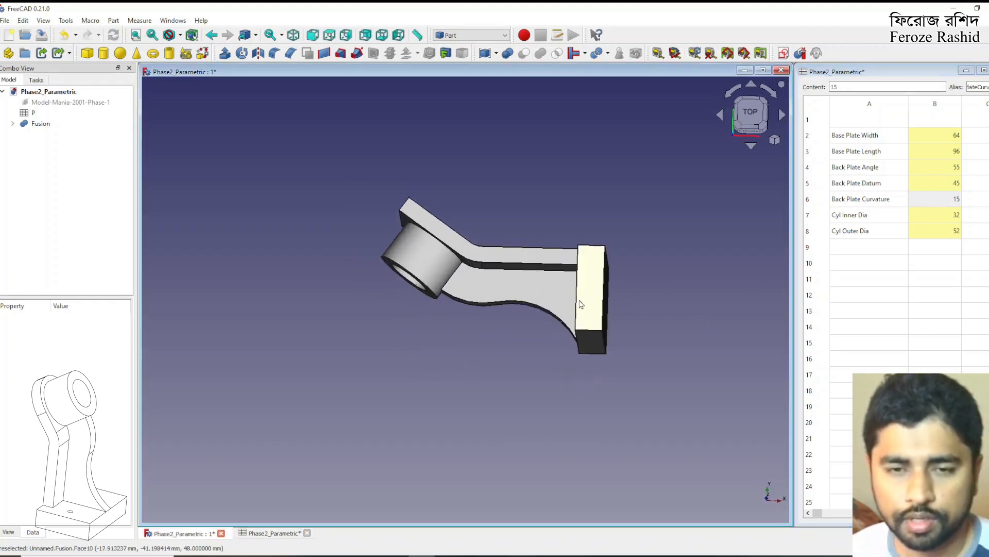
Enter the note "change" in column C beside the Back Plate Curvature and Back Plate Angle values
left_click(969, 202)
type("change")
key("Return")
key("Up")
key("Up")
key("Up")
key("Up")
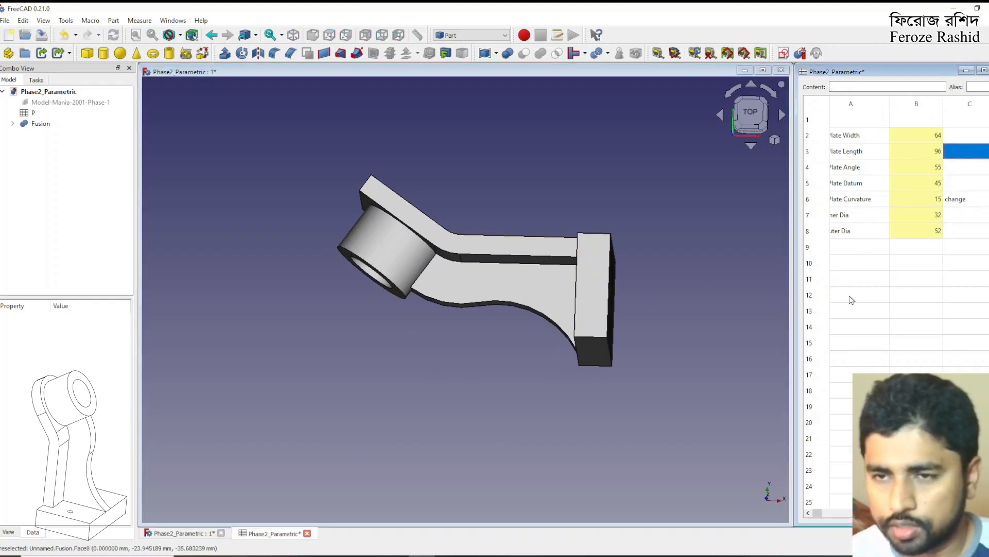
key("Down")
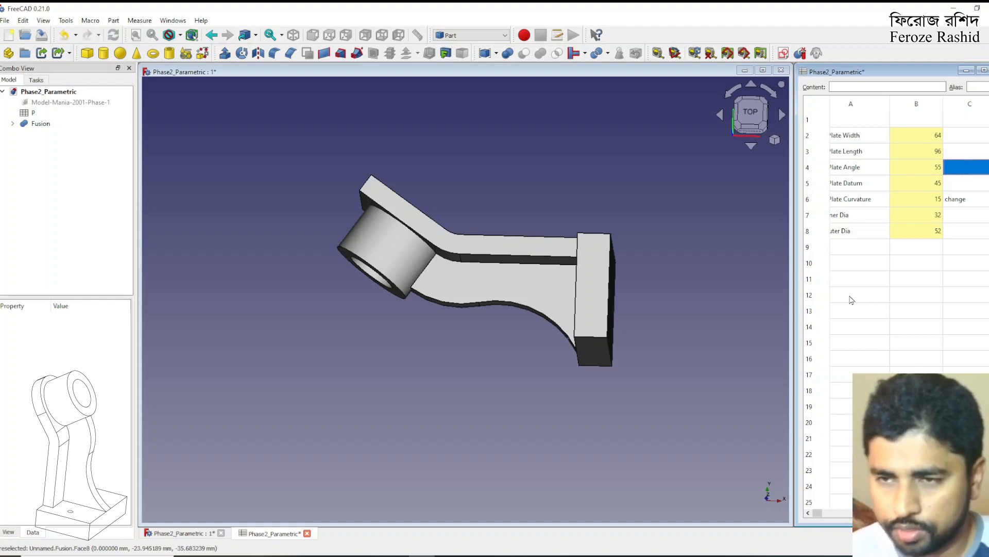
type("change")
key("Return")
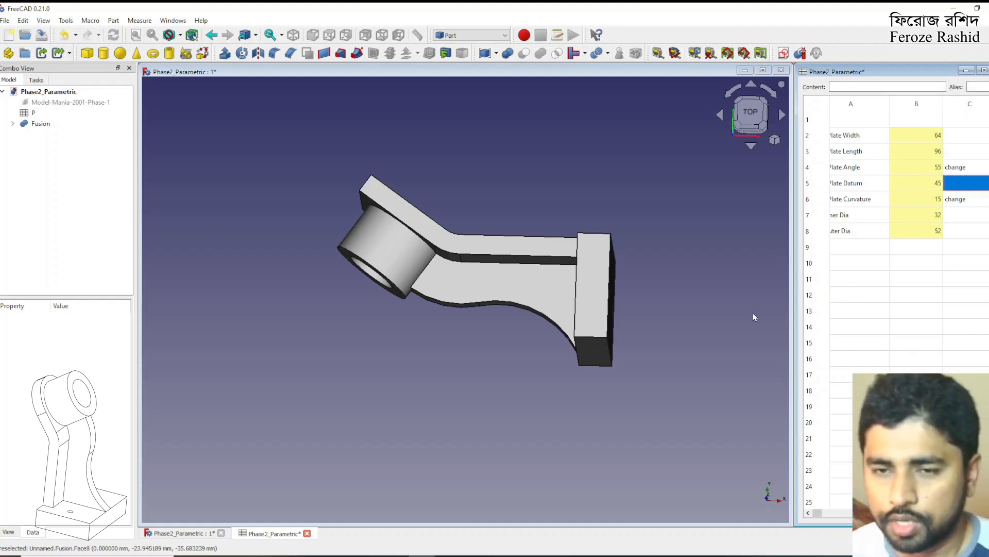
Restore the Back Plate Angle to 45 and the Back Plate Datum to 64 in the spreadsheet
left_click(715, 323)
mouse_move(484, 269)
middle_mouse_down()
mouse_move(604, 195)
mouse_move(643, 190)
mouse_move(498, 264)
middle_mouse_up()
left_click(921, 206)
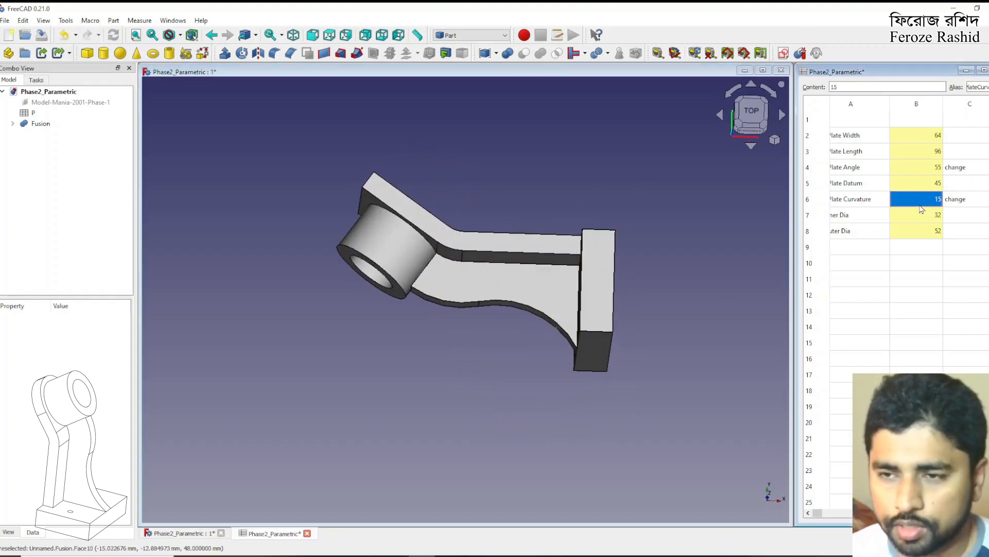
left_click(929, 175)
type("45")
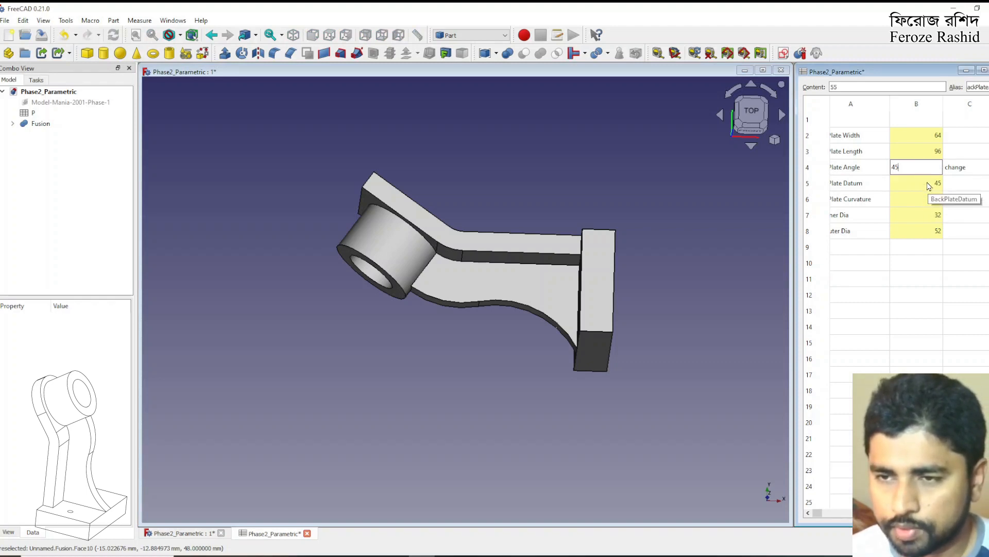
left_click(929, 185)
type("64")
key("Return")
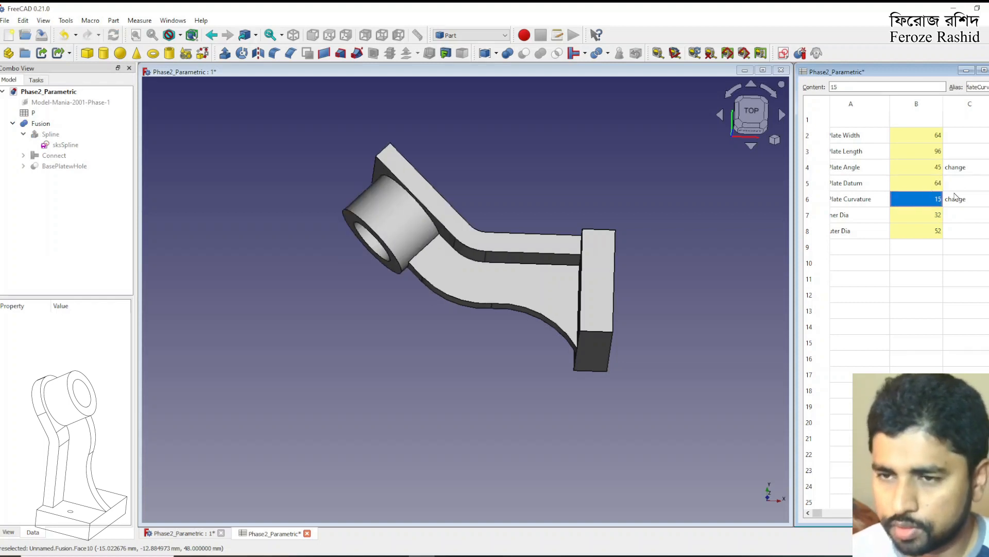
Move the "change" note in column C from the Back Plate Curvature row to the Back Plate Datum row
left_click(955, 200)
key("ctrl+c")
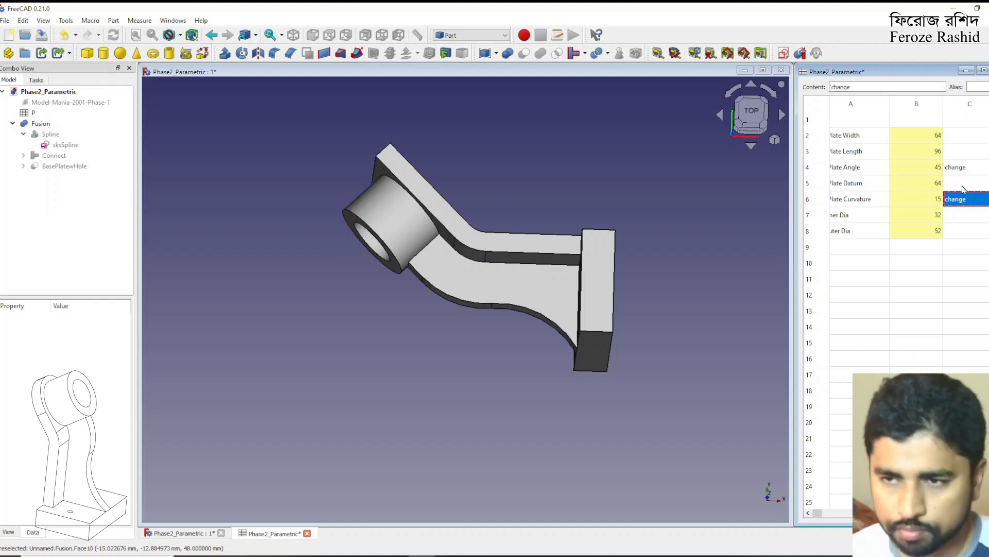
left_click(964, 186)
key("ctrl+v")
left_click(971, 231)
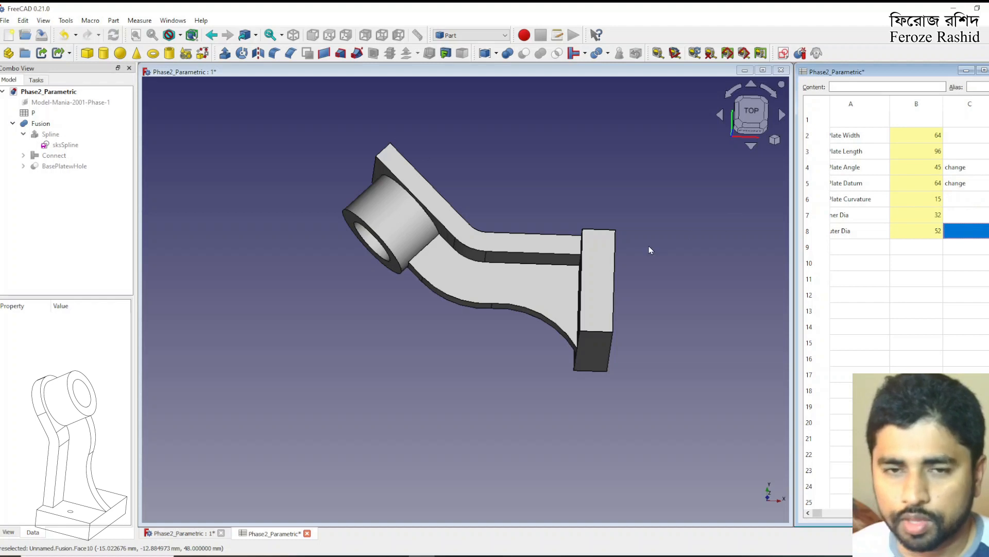
Fillet the two corner edges at the free end of the back plate with a 31.99 mm radius
left_click(667, 315)
scroll(522, 316, "down", 1)
middle_click_drag(522, 315, 612, 289)
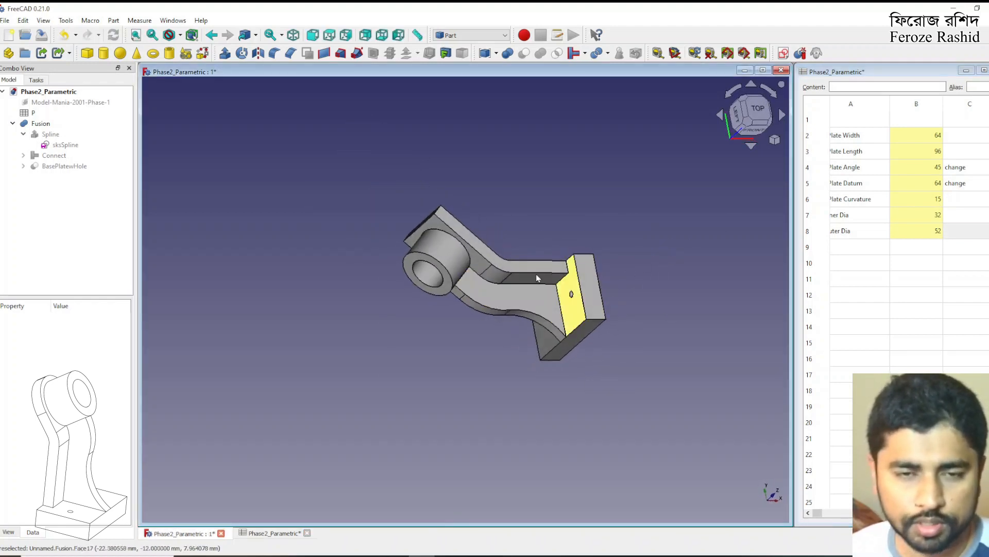
scroll(494, 265, "up", 1)
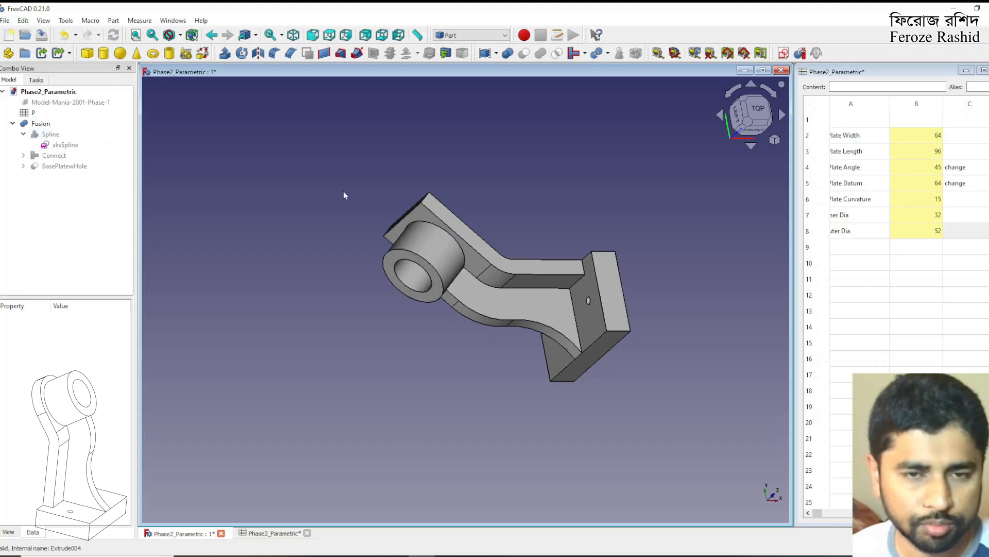
left_click(425, 202)
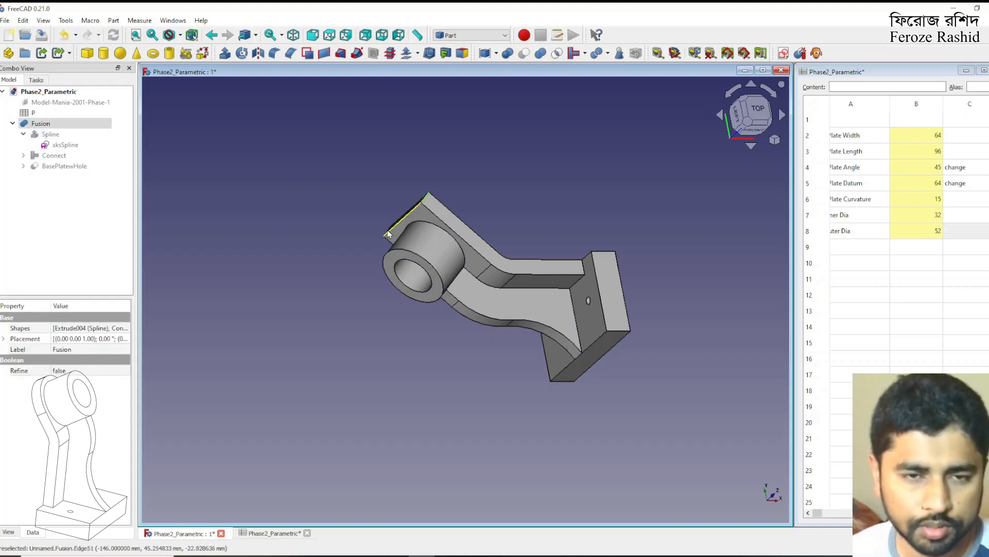
left_click(388, 233, "ctrl")
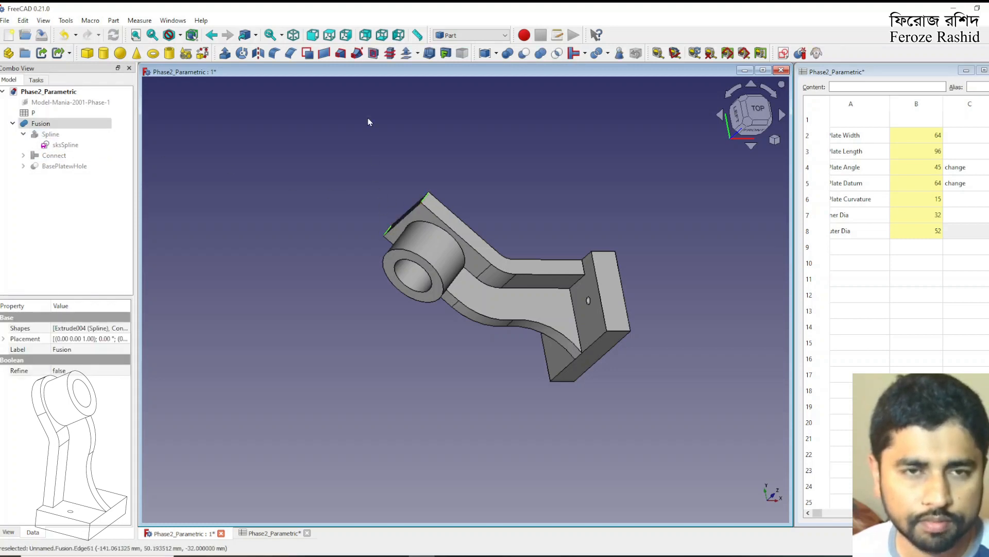
left_click(274, 53)
double_click(99, 513)
type("31.9")
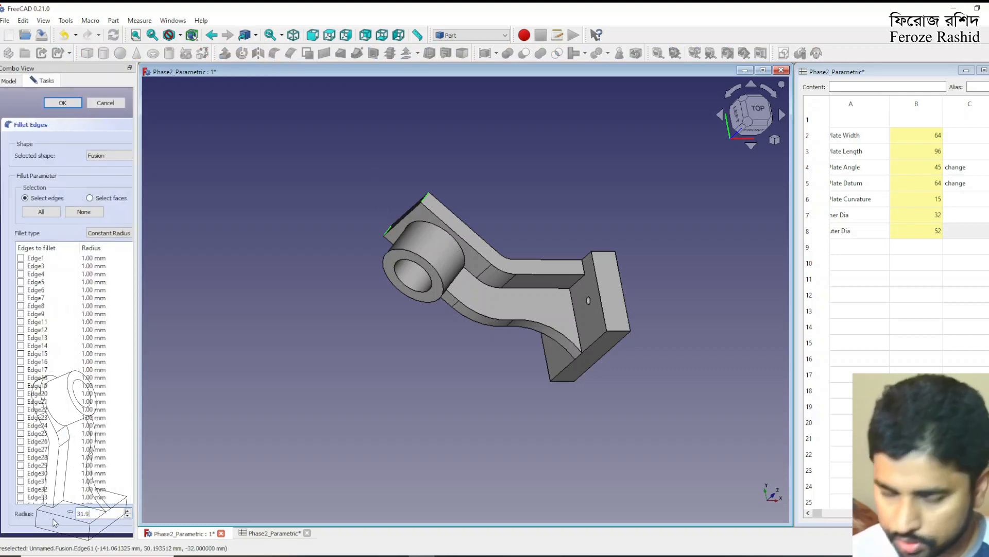
type("9")
key("Return")
left_click(381, 396)
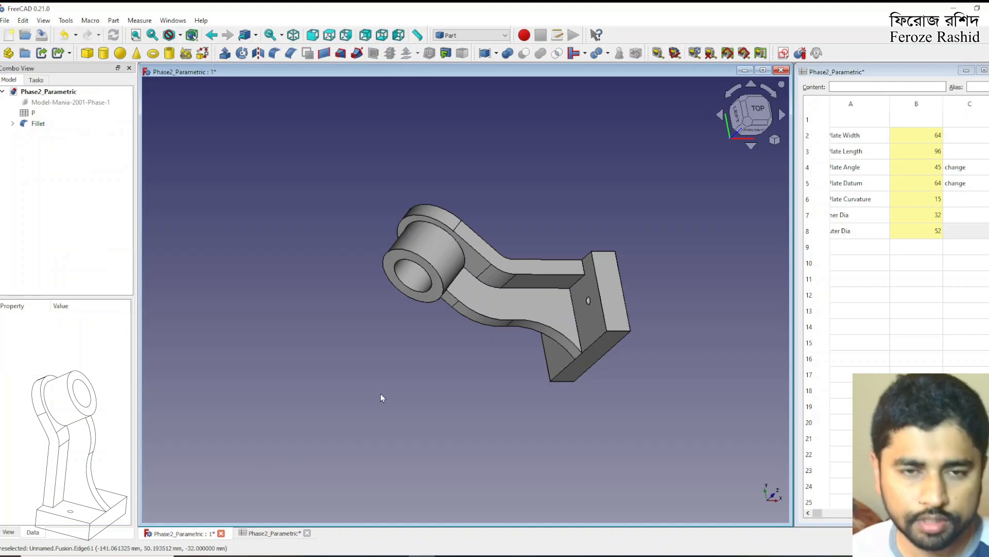
Inspect the rounded end of the back plate and delete the fillet from the part
middle_click_drag(563, 352, 491, 290)
scroll(549, 442, "down", 2)
middle_click_drag(548, 441, 508, 292)
scroll(490, 401, "up", 2)
middle_click_drag(420, 343, 470, 350)
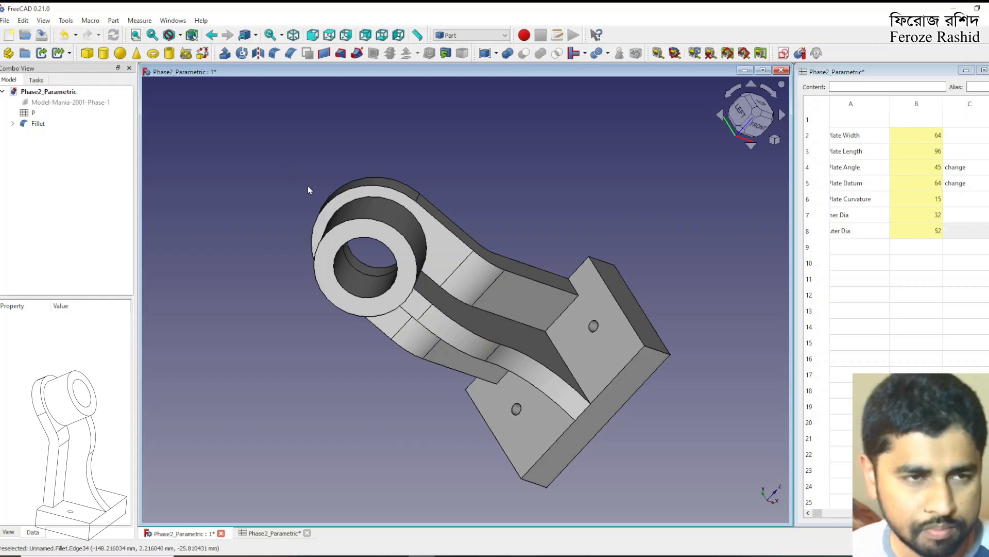
left_click(38, 124)
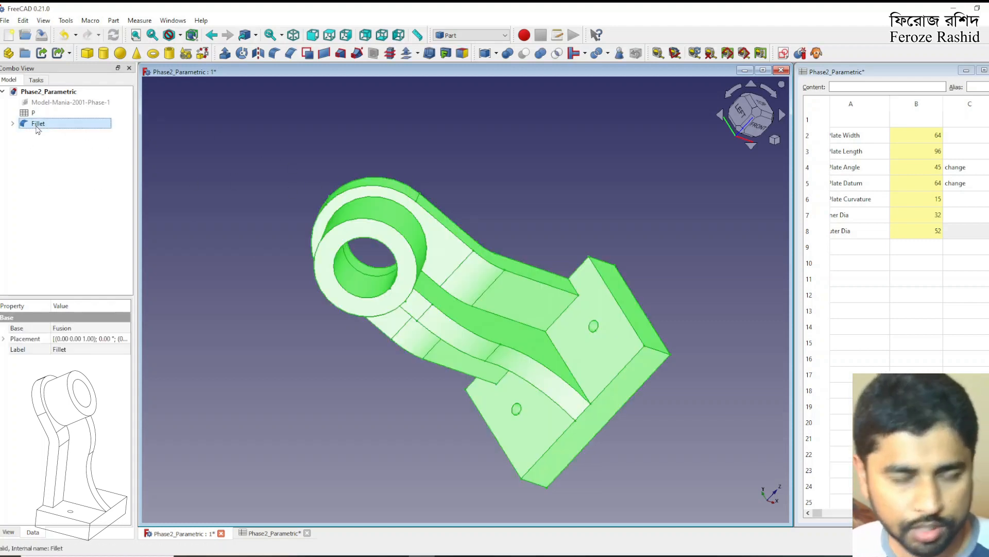
key("Delete")
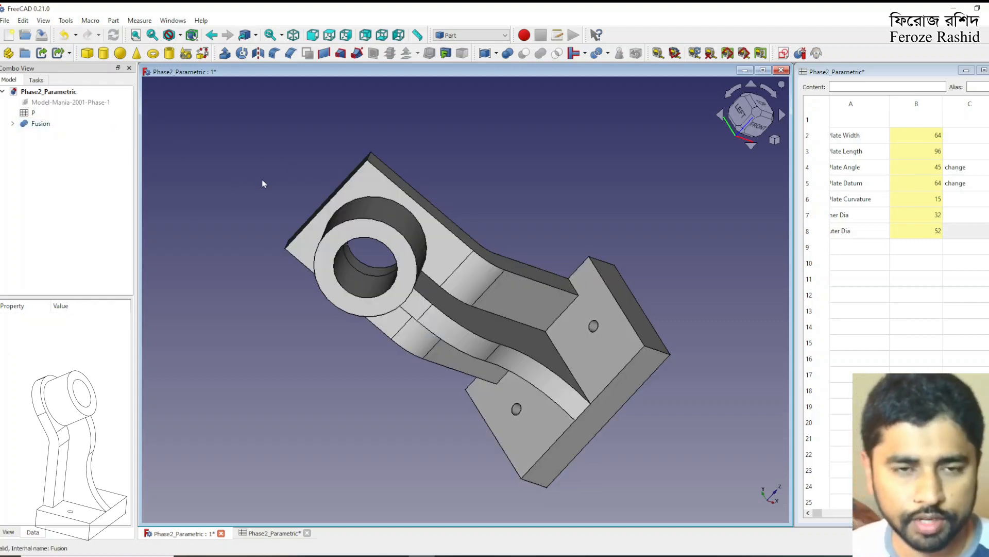
Set the Back Plate Angle to 55 and the Back Plate Datum to 45 in the spreadsheet
left_click(930, 174)
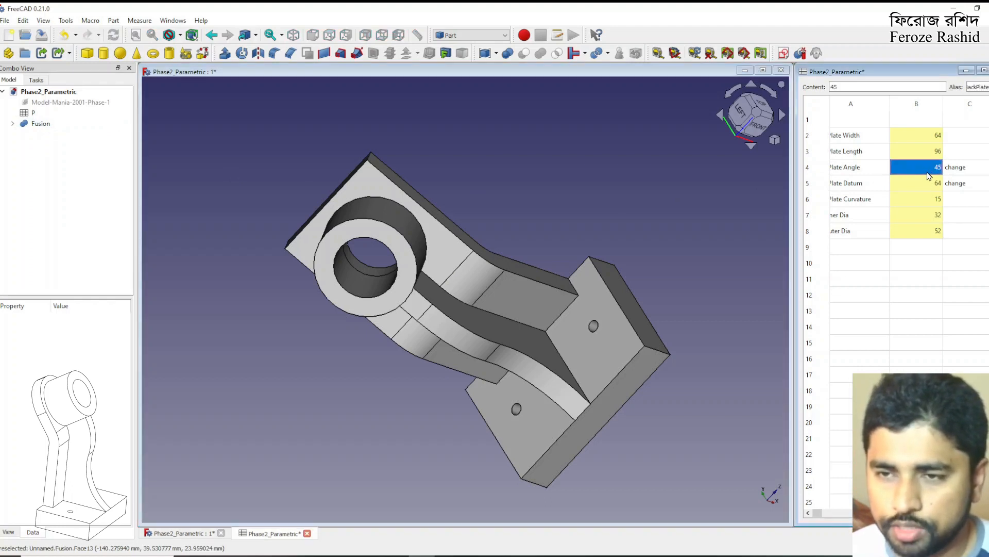
type("5")
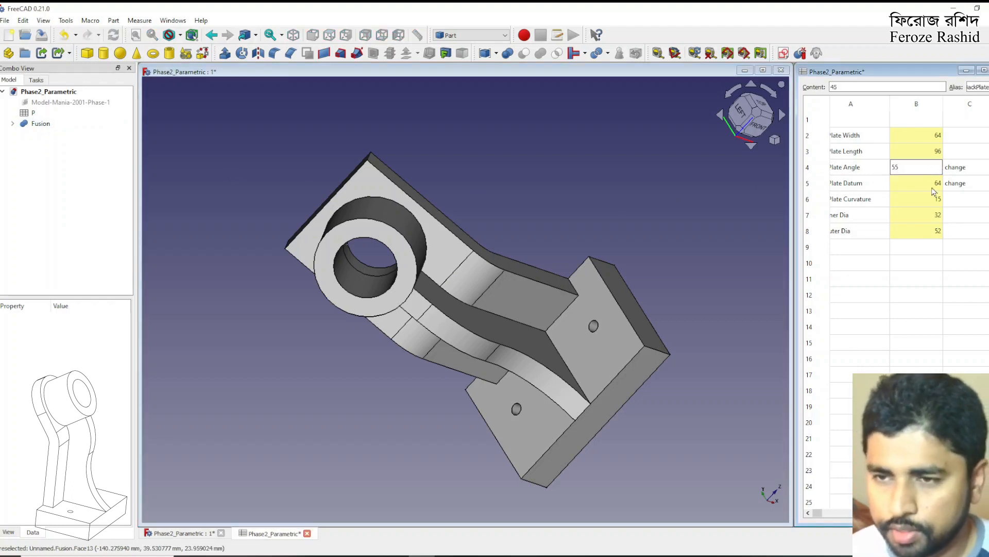
left_click(932, 192)
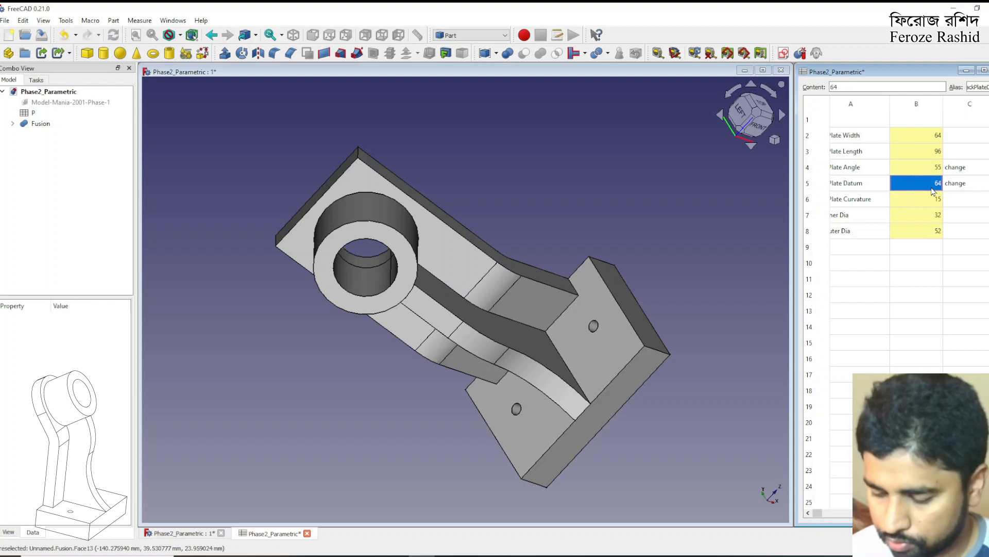
type("45")
key("Return")
Fillet the two corner edges at the back plate's free end so the plate is fully rounded behind the cylindrical boss
middle_click_drag(665, 242, 539, 338)
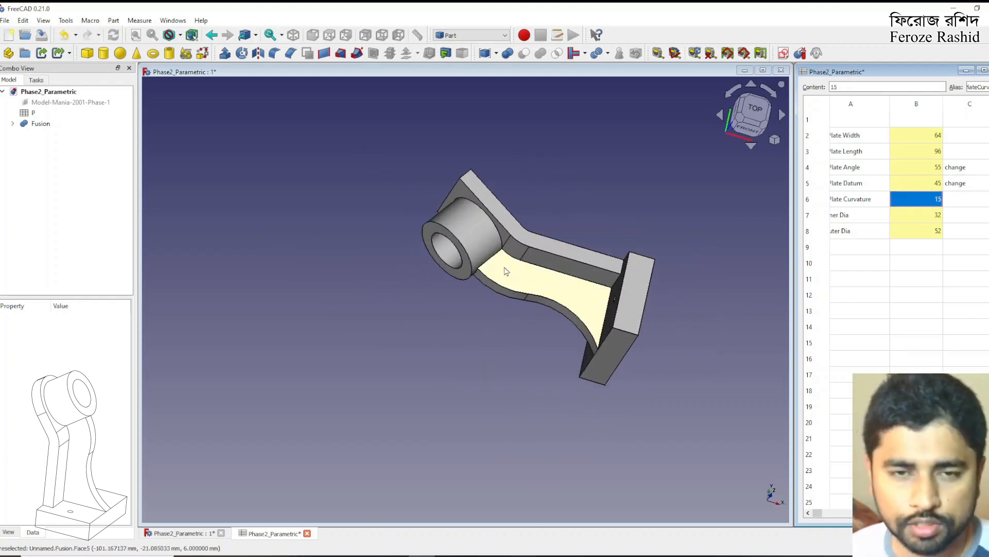
left_click(464, 174)
middle_click_drag(489, 206, 563, 262)
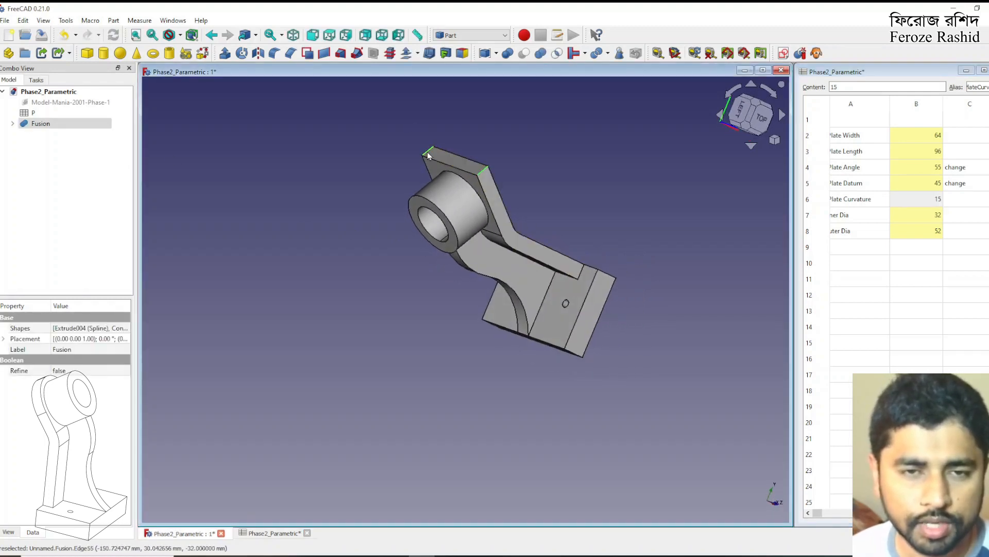
left_click(274, 53)
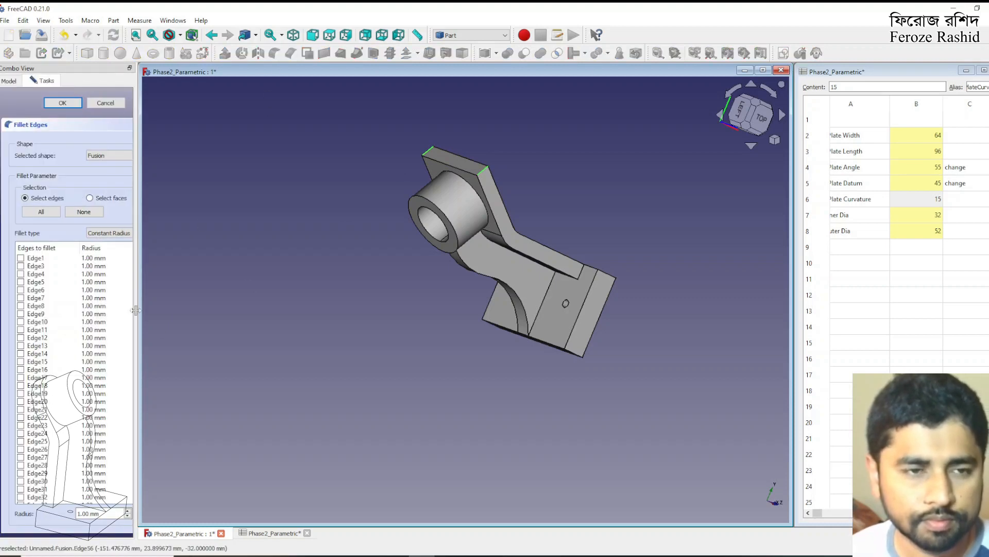
left_click_drag(121, 512, 44, 511)
type("31.99")
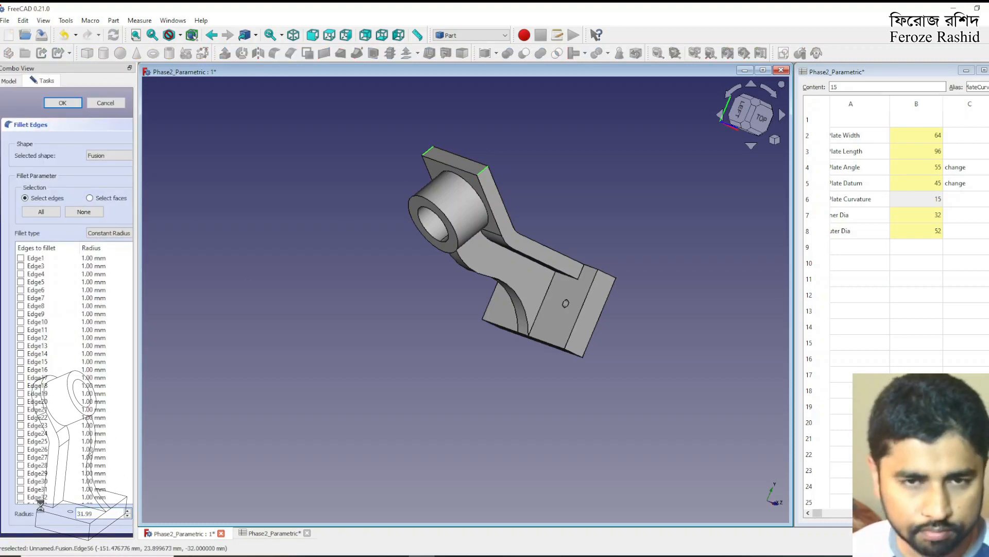
key("Return")
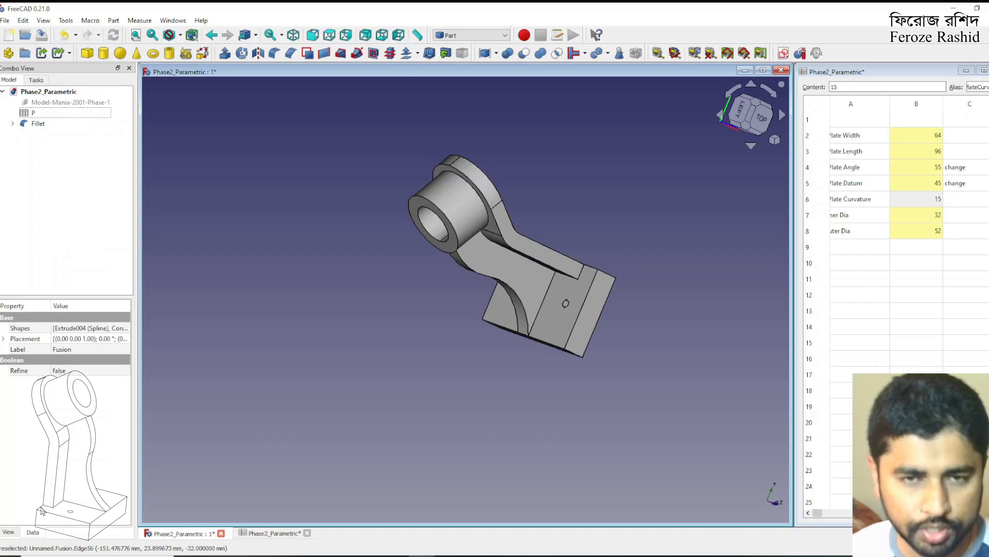
Examine the modified part from several angles, checking the rounded back plate, boss, rib and base plate
middle_click_drag(397, 350, 457, 245)
middle_click_drag(388, 361, 511, 382)
middle_click_drag(237, 407, 193, 400)
middle_click_drag(479, 388, 466, 421)
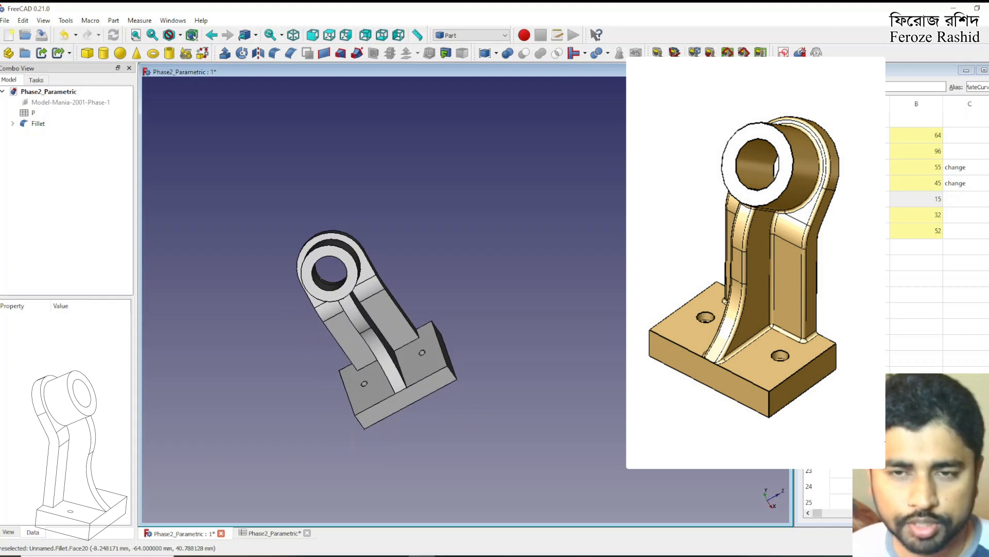
middle_click_drag(320, 400, 402, 358)
scroll(318, 391, "down", 2)
scroll(427, 290, "up", 5)
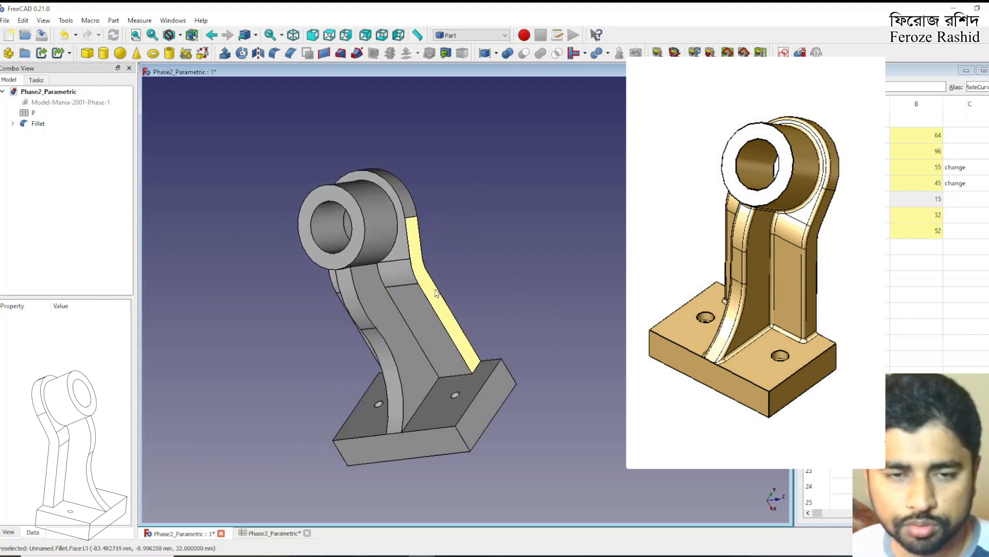
scroll(460, 273, "down", 2)
middle_click_drag(616, 261, 484, 212)
scroll(437, 235, "down", 1)
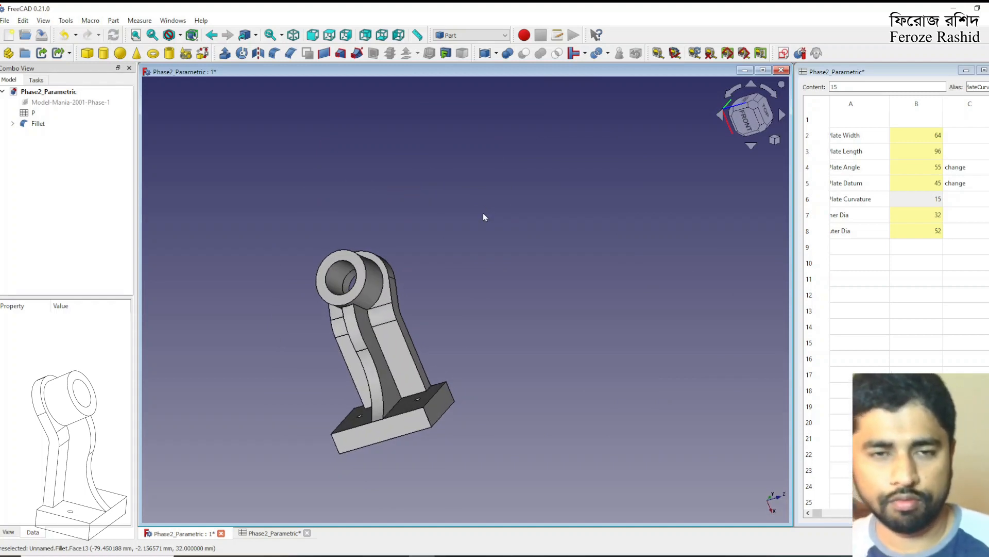
middle_click_drag(471, 209, 322, 344)
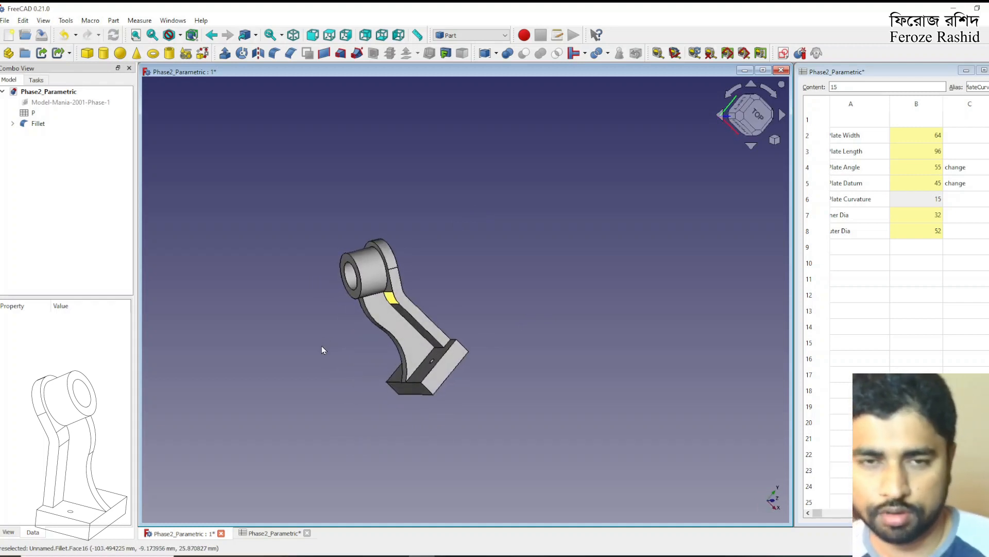
scroll(363, 354, "up", 4)
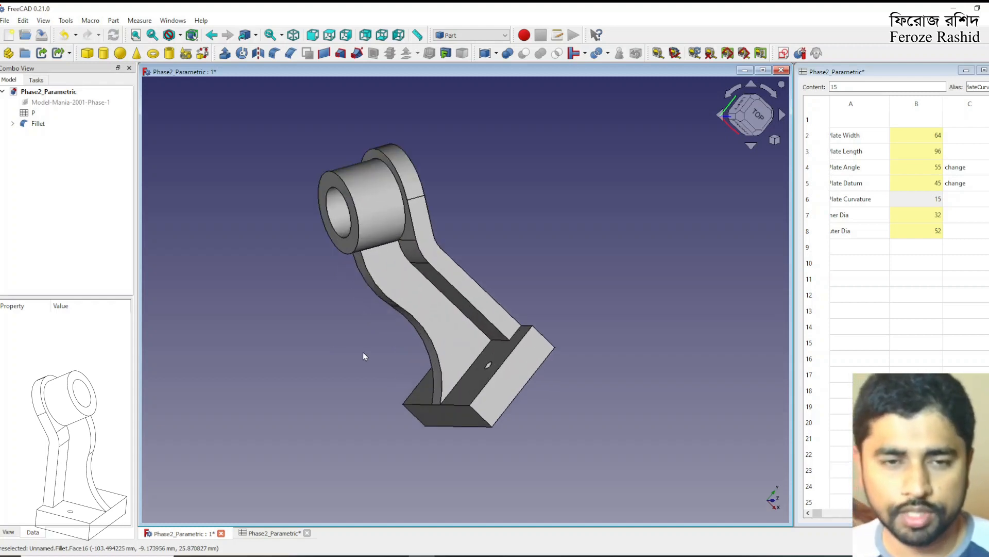
scroll(301, 353, "down", 2)
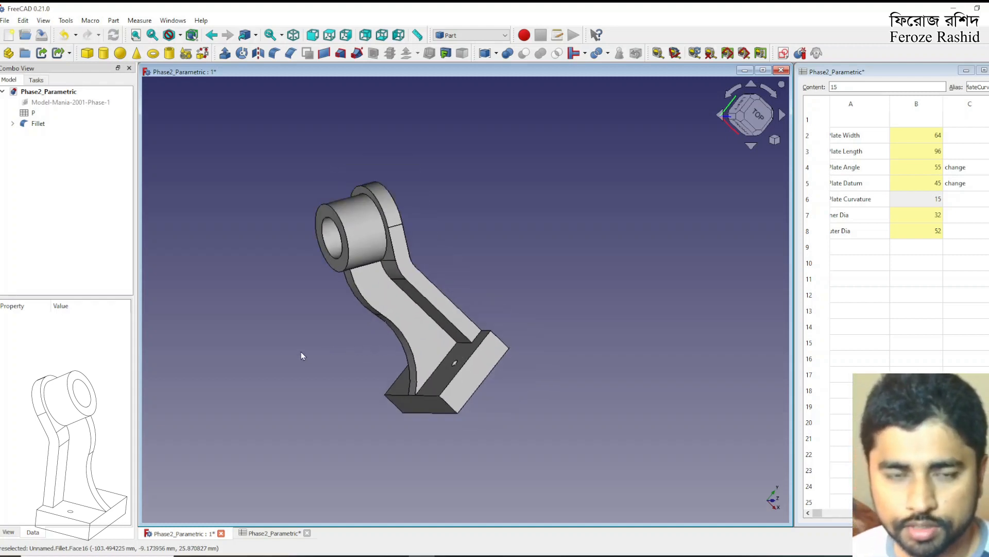
middle_click_drag(359, 306, 325, 318)
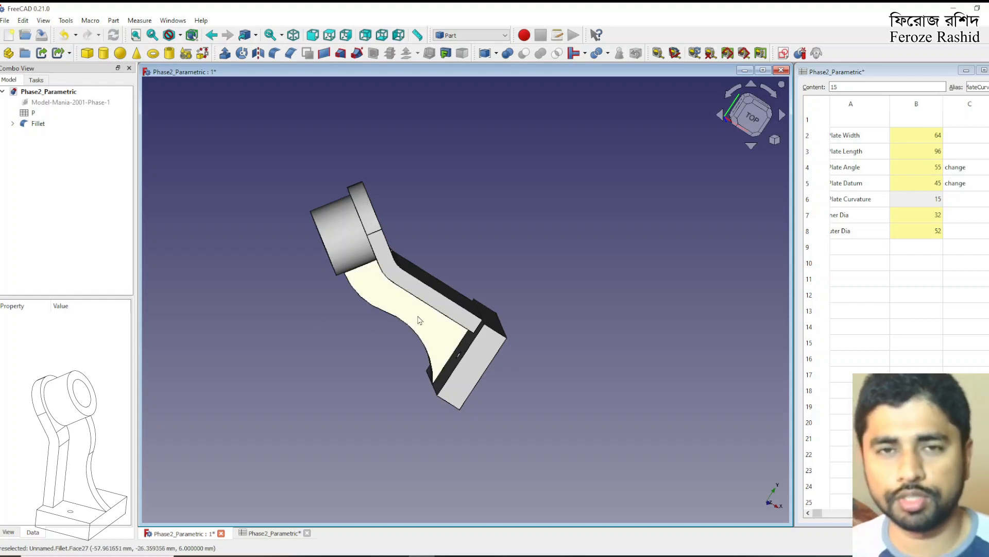
middle_click_drag(364, 323, 467, 278)
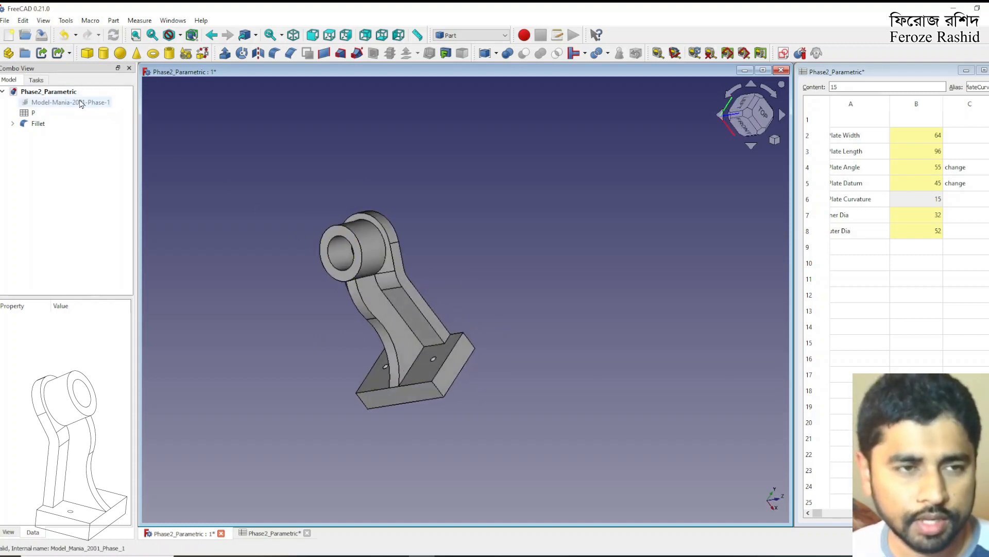